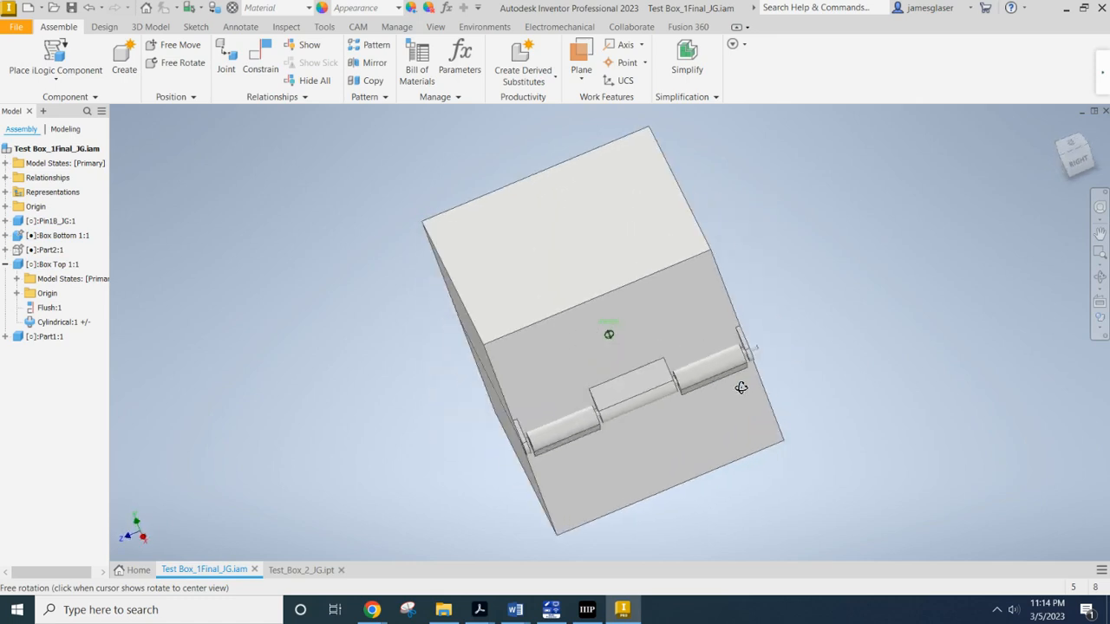
Swing Box Top open on its hinge and partway back, and examine the hinged assembly from the hinge side
key(F6)
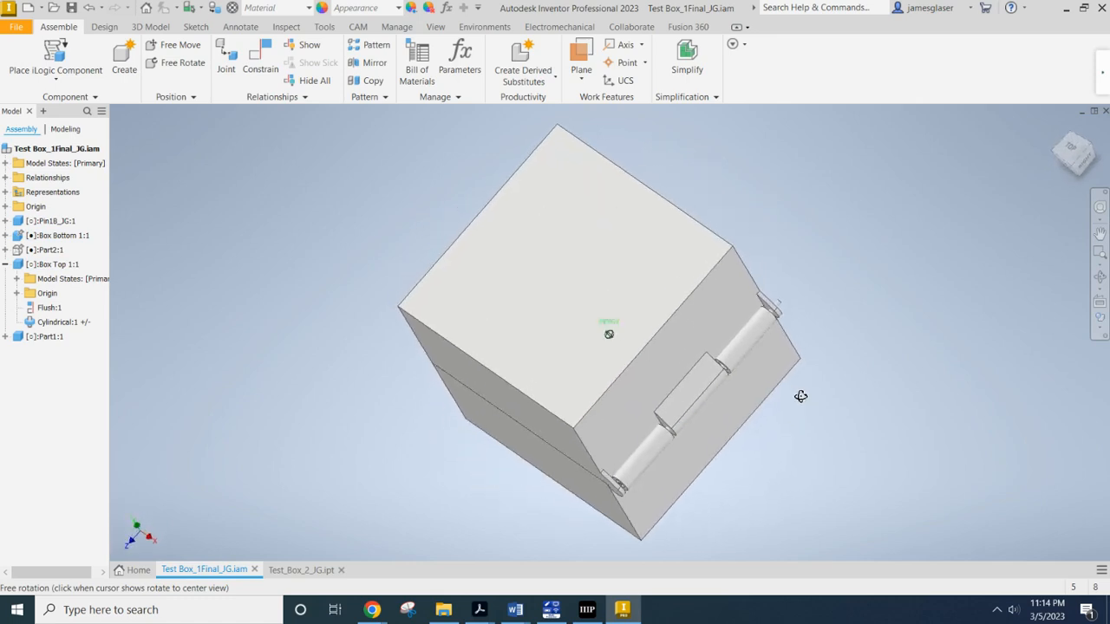
click(481, 311)
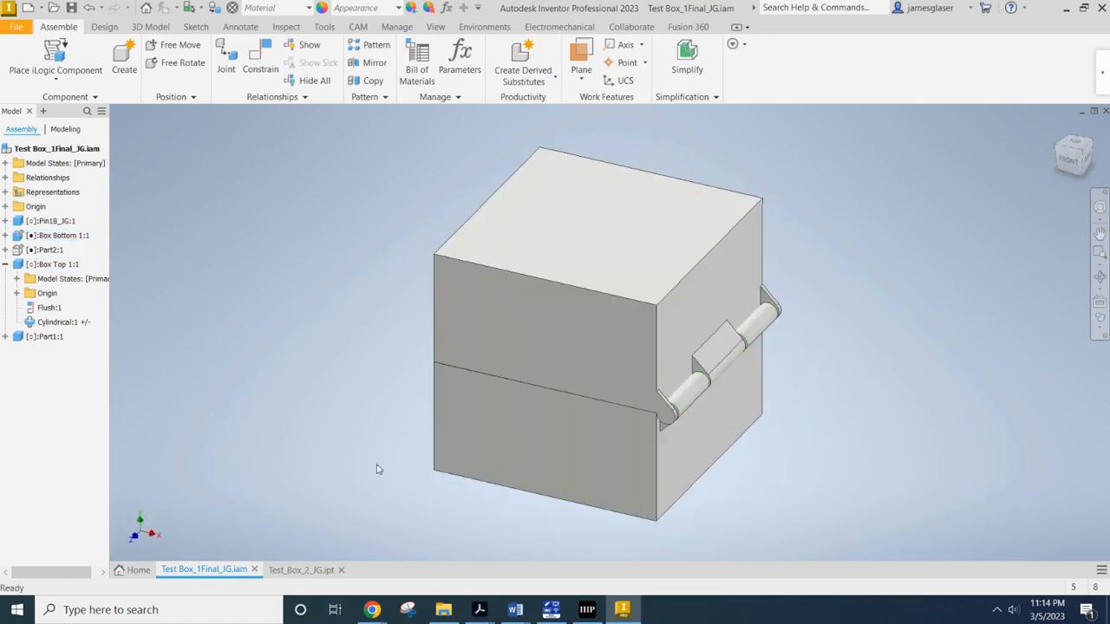
drag(466, 335, 815, 386)
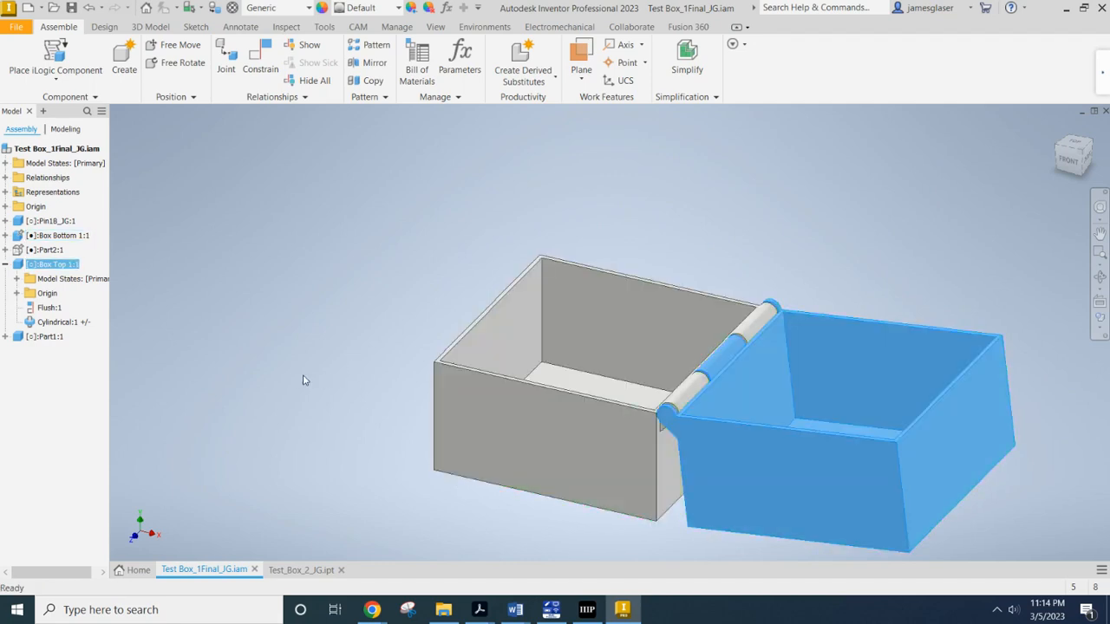
drag(823, 454, 677, 243)
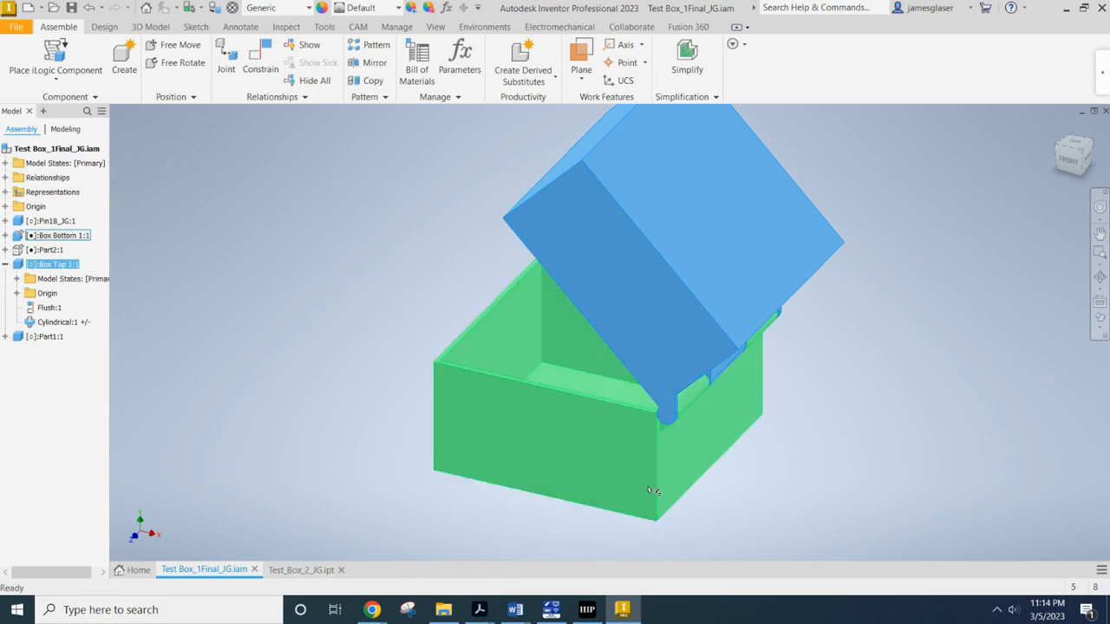
shift+middle_drag(883, 446, 863, 434)
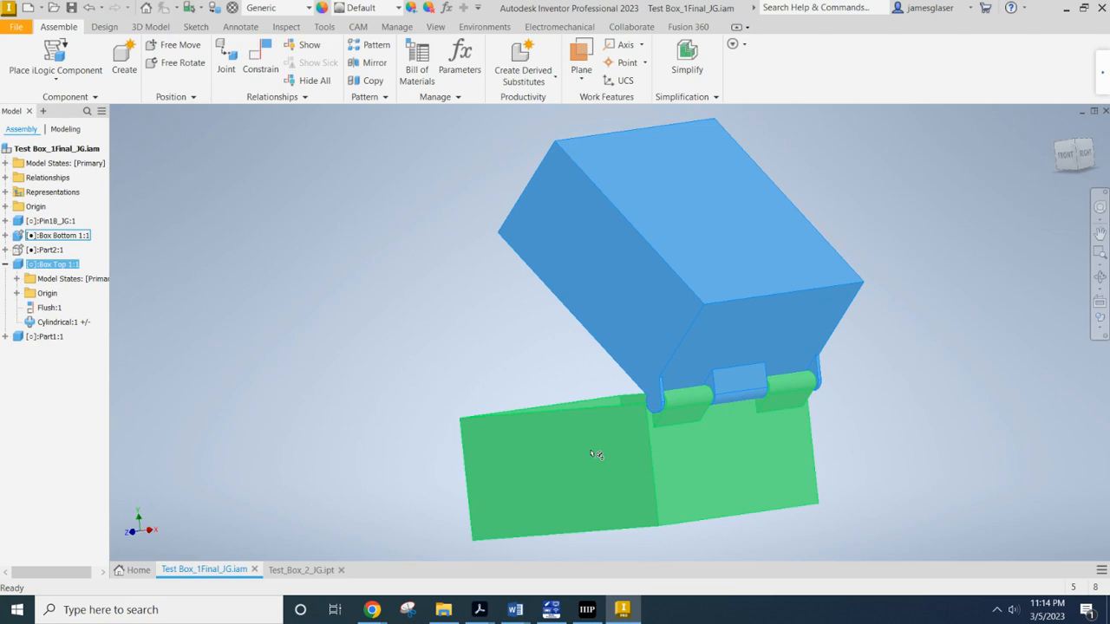
Switch to Test_Box_2_JG.ipt and examine the box part from behind and below
click(298, 571)
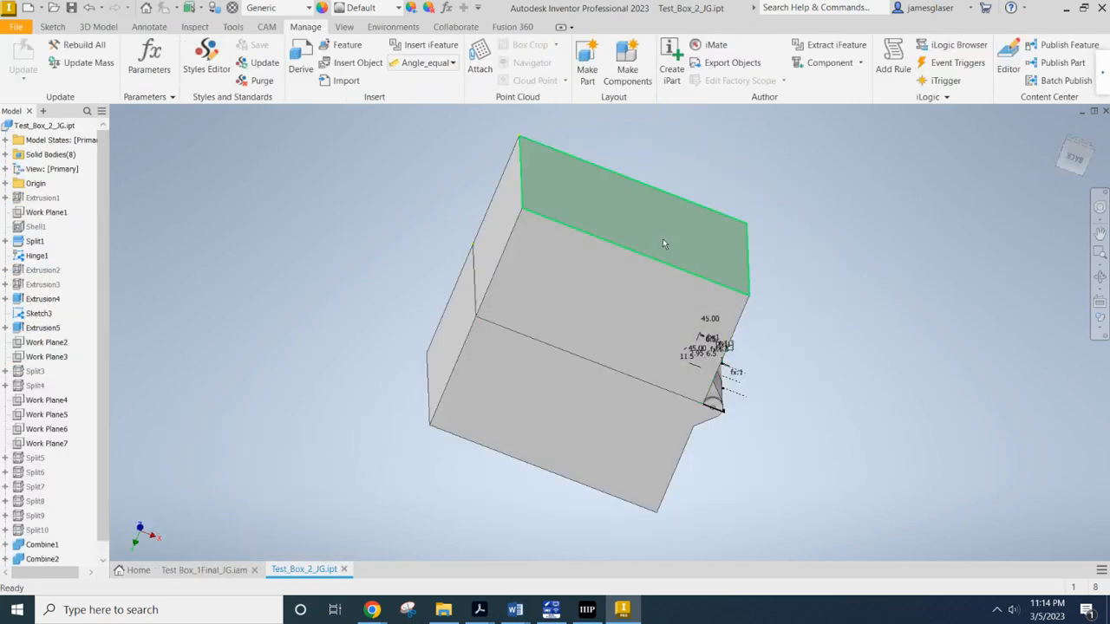
drag(670, 212, 672, 212)
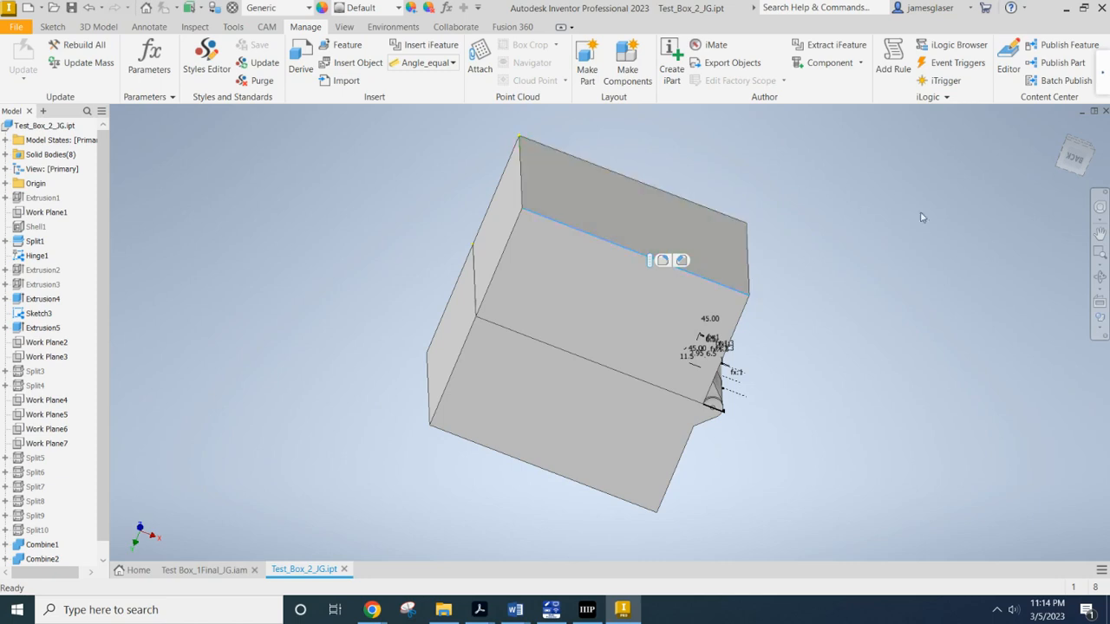
click(891, 289)
mouse_move(1016, 366)
shift+middle_down()
mouse_move(850, 362)
mouse_move(981, 301)
mouse_move(921, 310)
shift+middle_up()
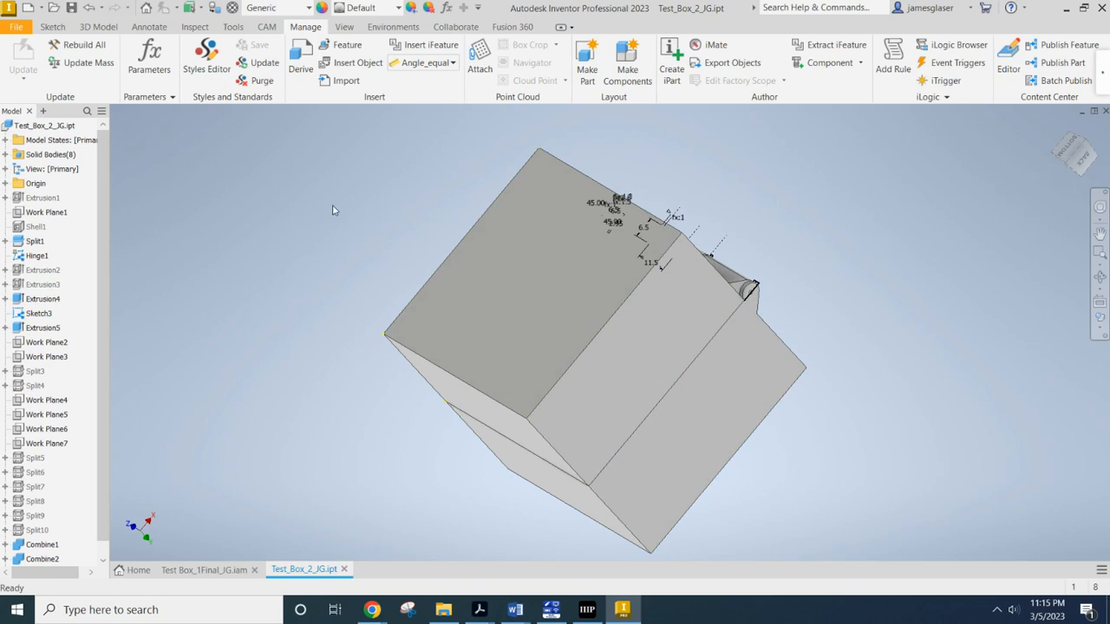
Create a new part from the metric Standard (mm).ipt template
click(18, 29)
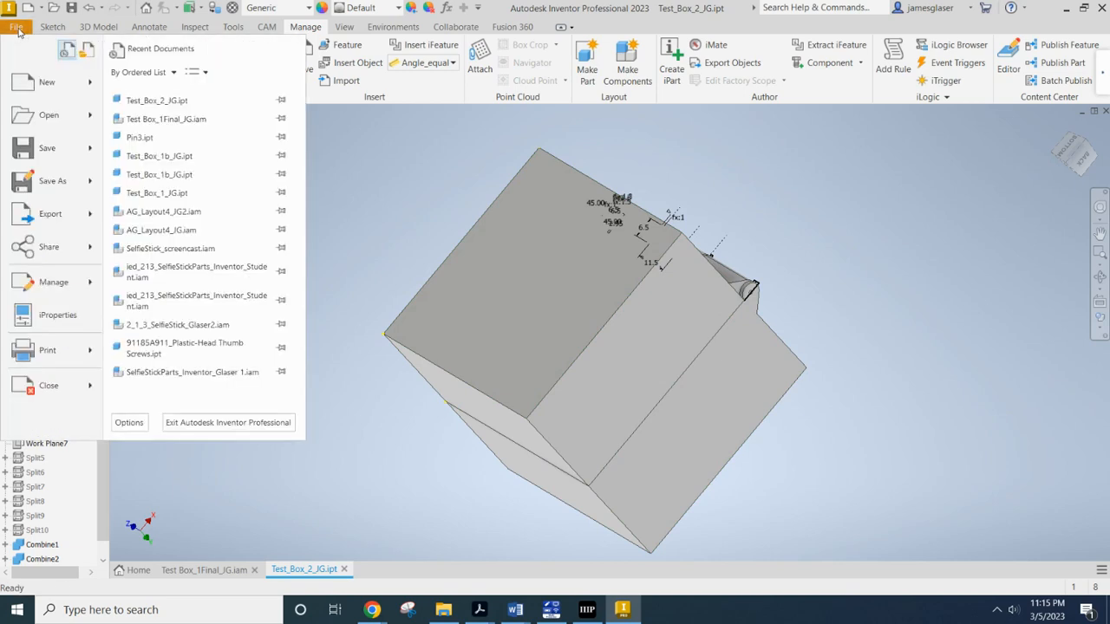
click(47, 83)
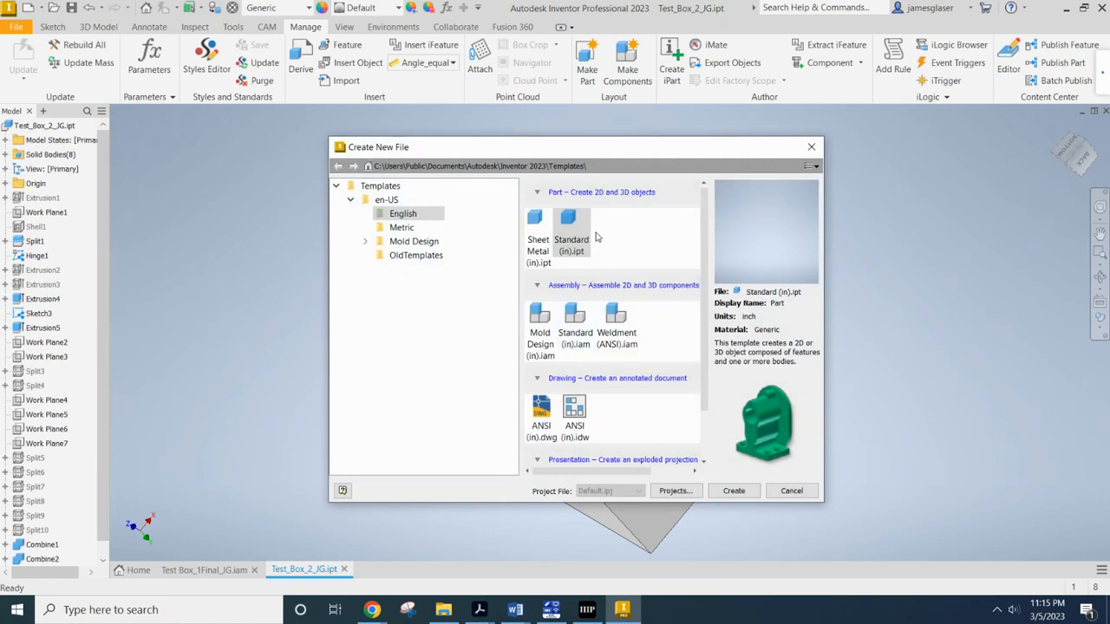
click(401, 227)
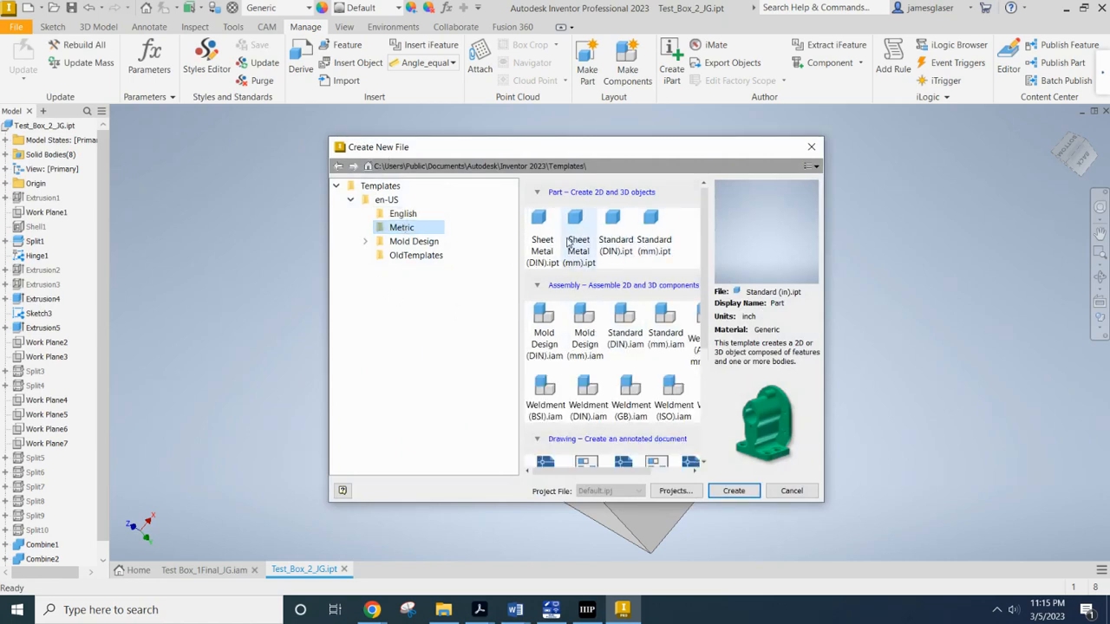
click(659, 228)
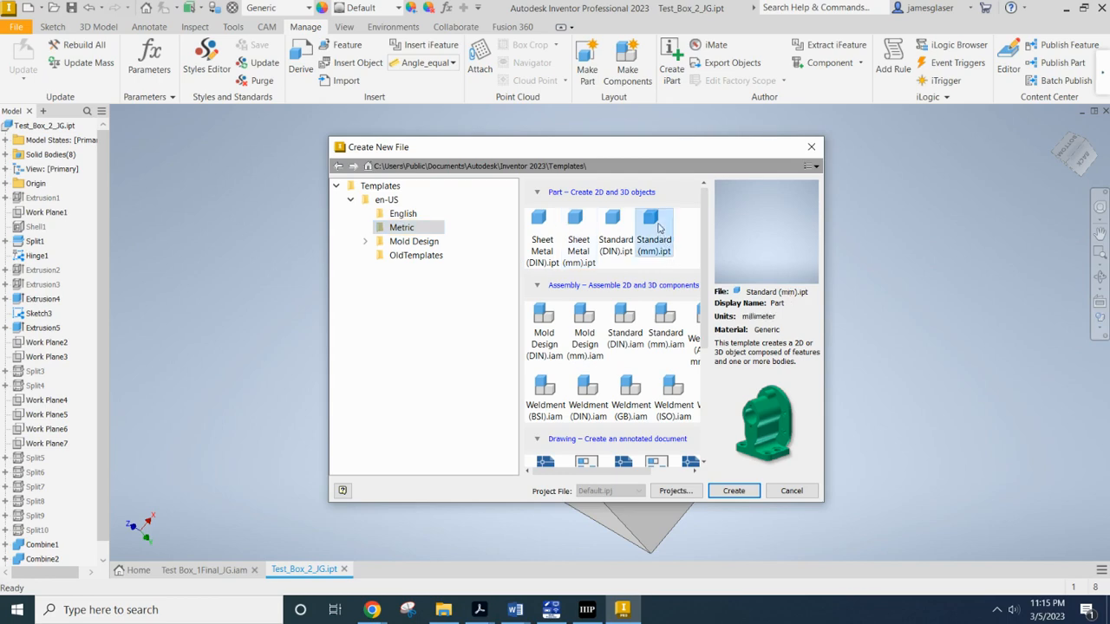
click(734, 491)
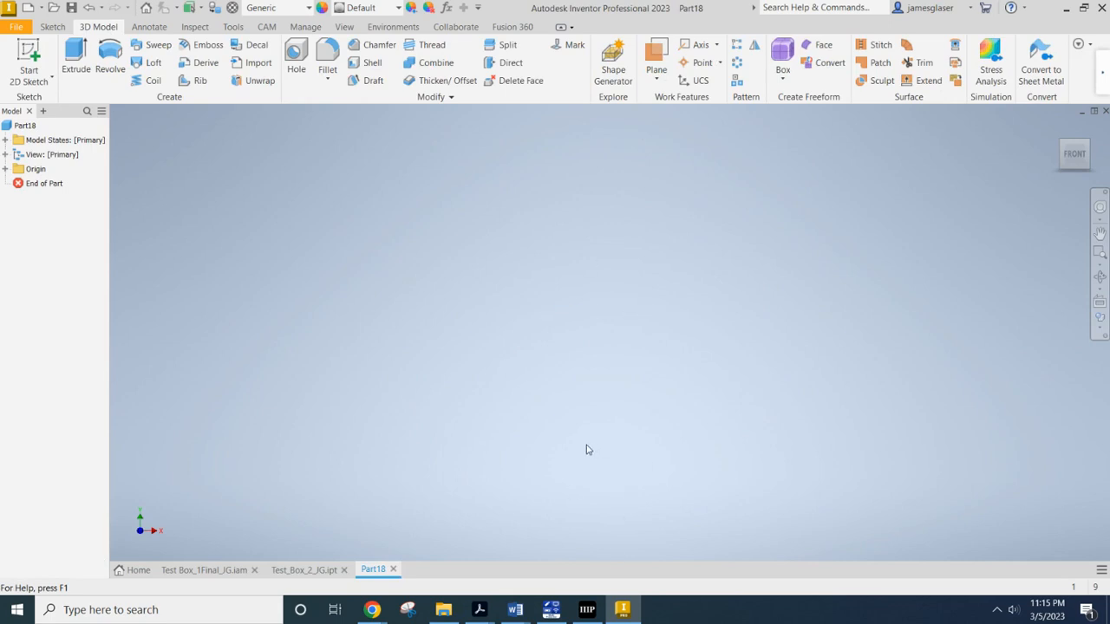
Switch to File Explorer and create a new folder inside the Intro to Engineering Design folder
click(444, 613)
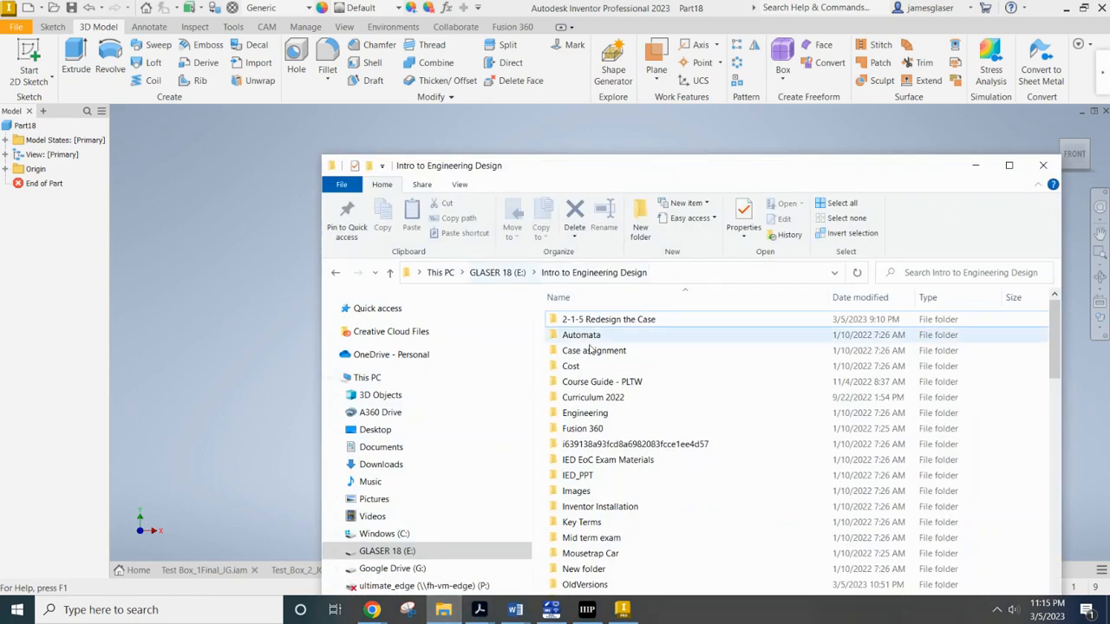
scroll(612, 342, down, 10)
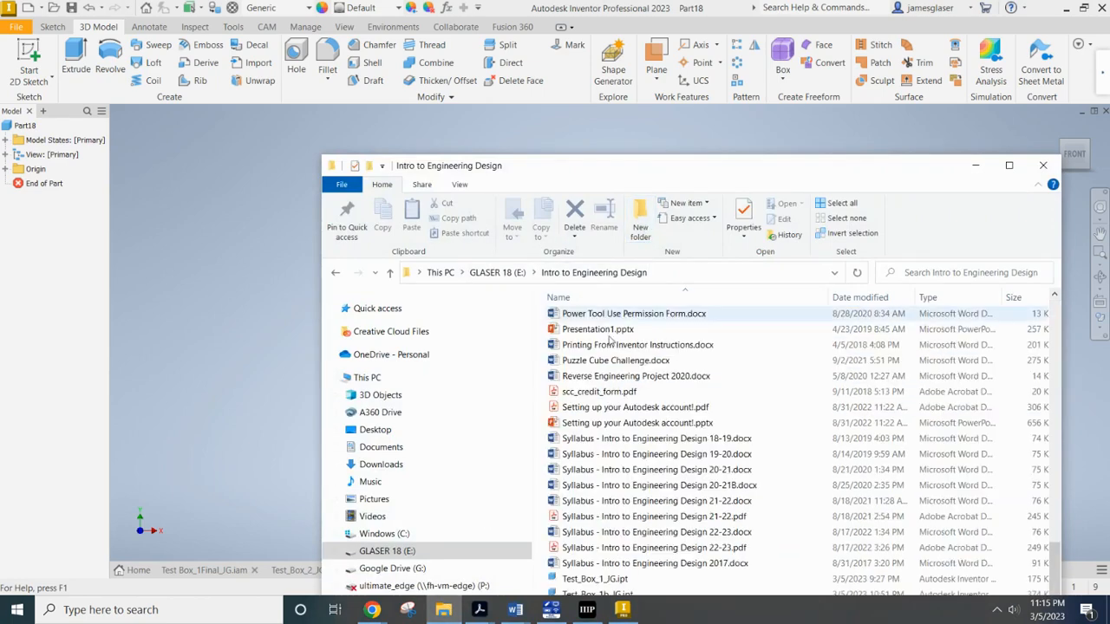
click(611, 340)
click(743, 441)
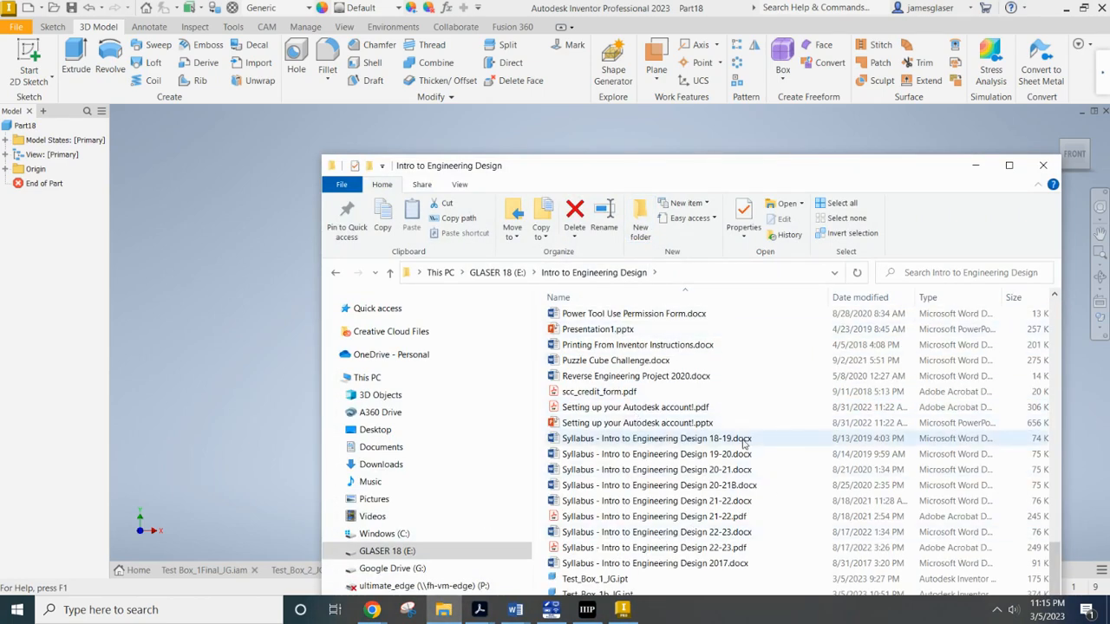
scroll(659, 416, up, 15)
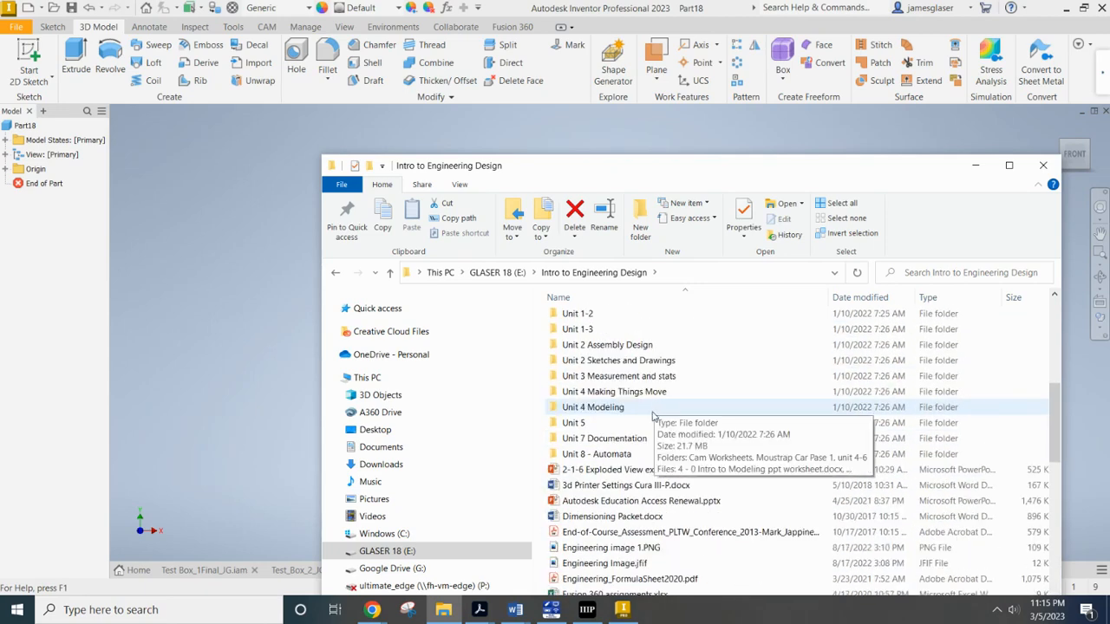
scroll(653, 416, up, 8)
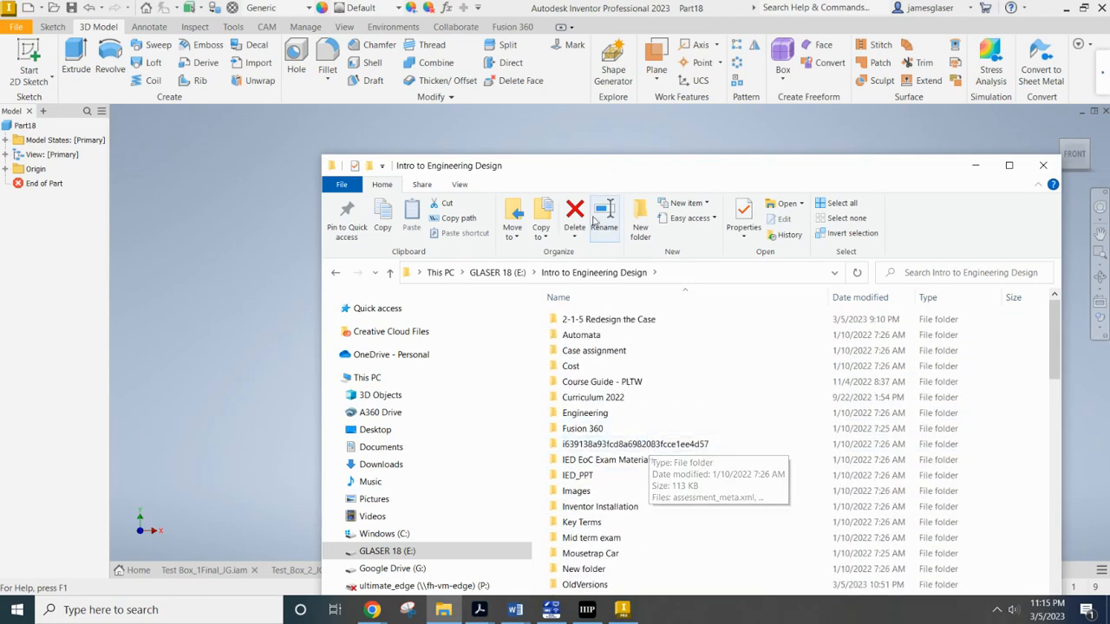
right_click(681, 363)
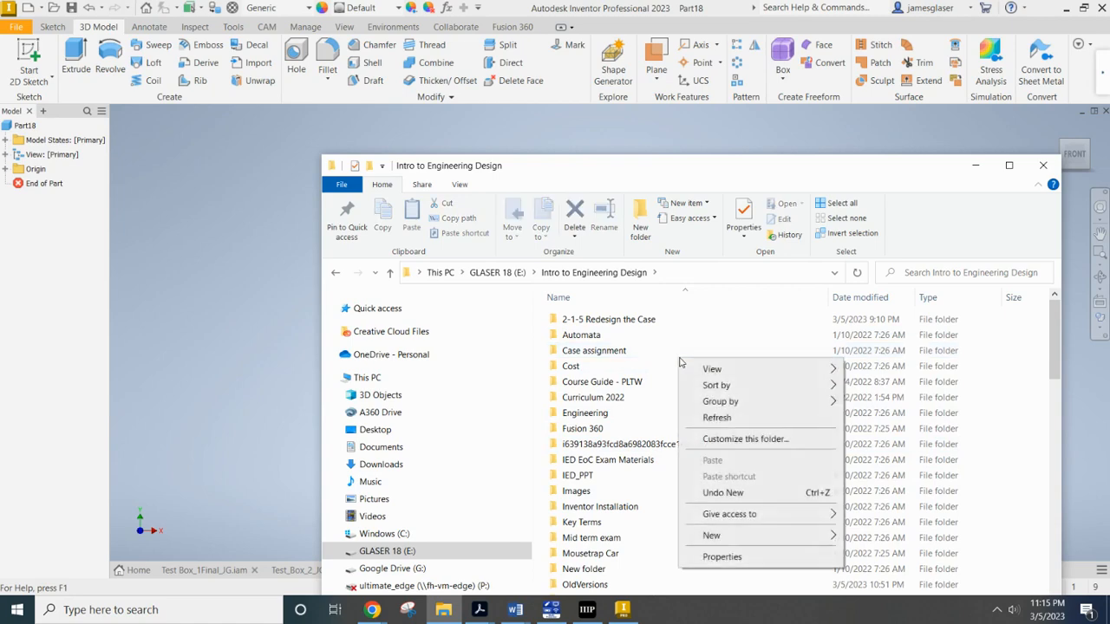
mouse_move(749, 535)
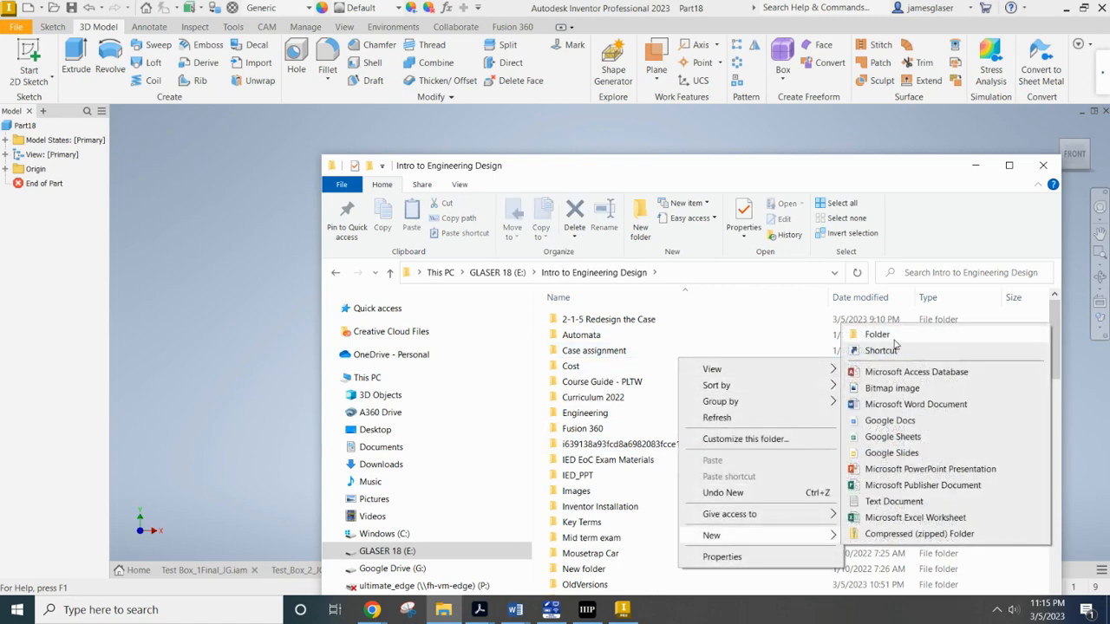
scroll(746, 425, down, 10)
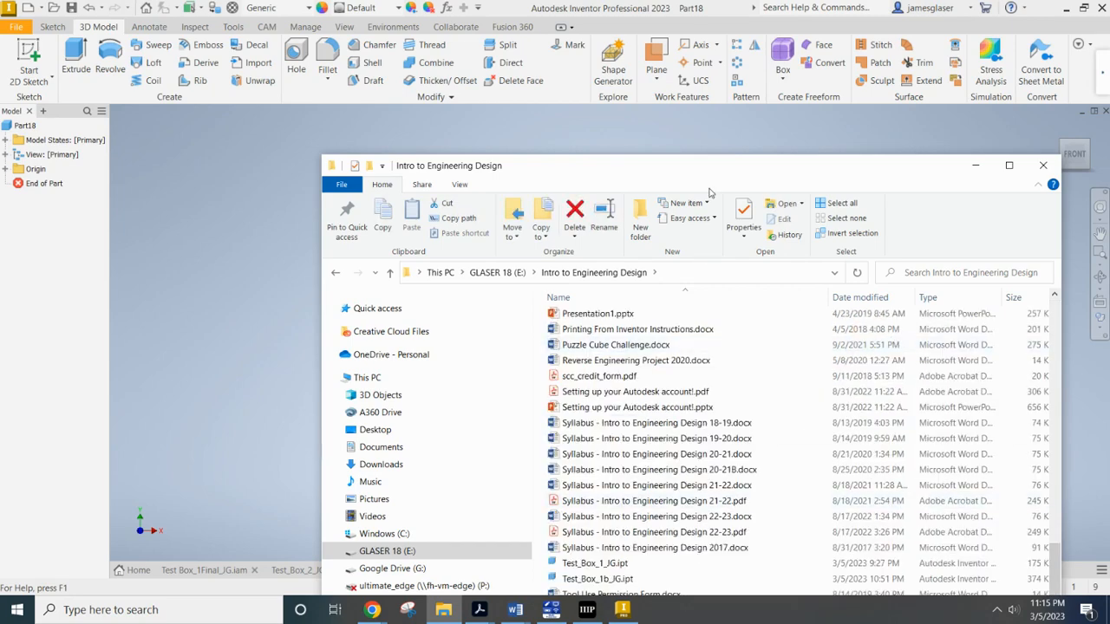
drag(709, 169, 588, 46)
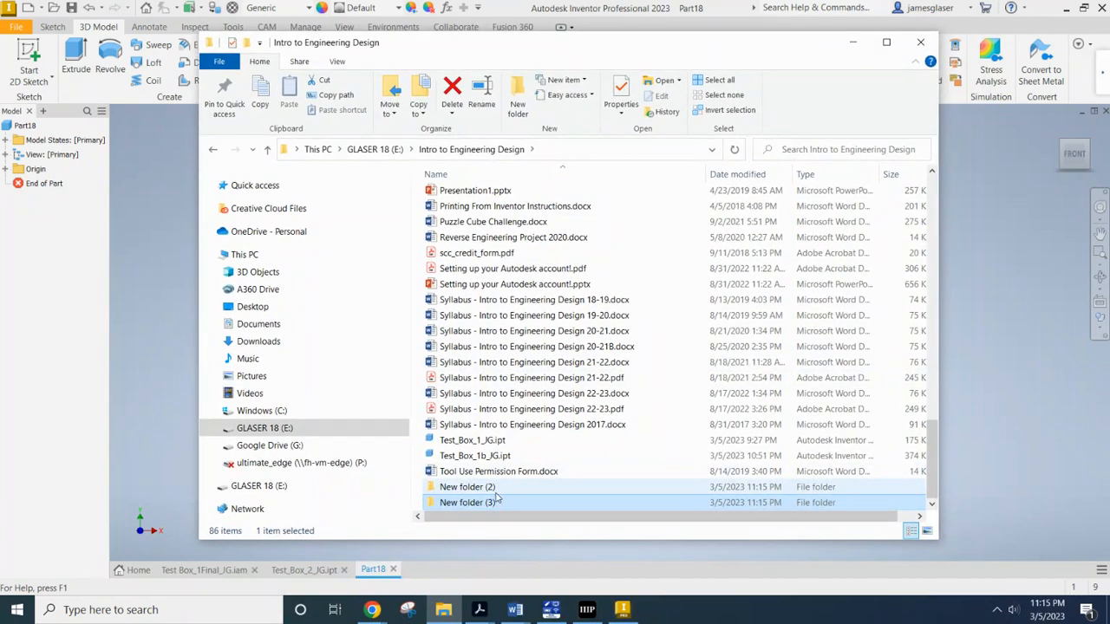
Rename the folder New folder (3) as 2-1-5 Redesign your case_JG
click(476, 503)
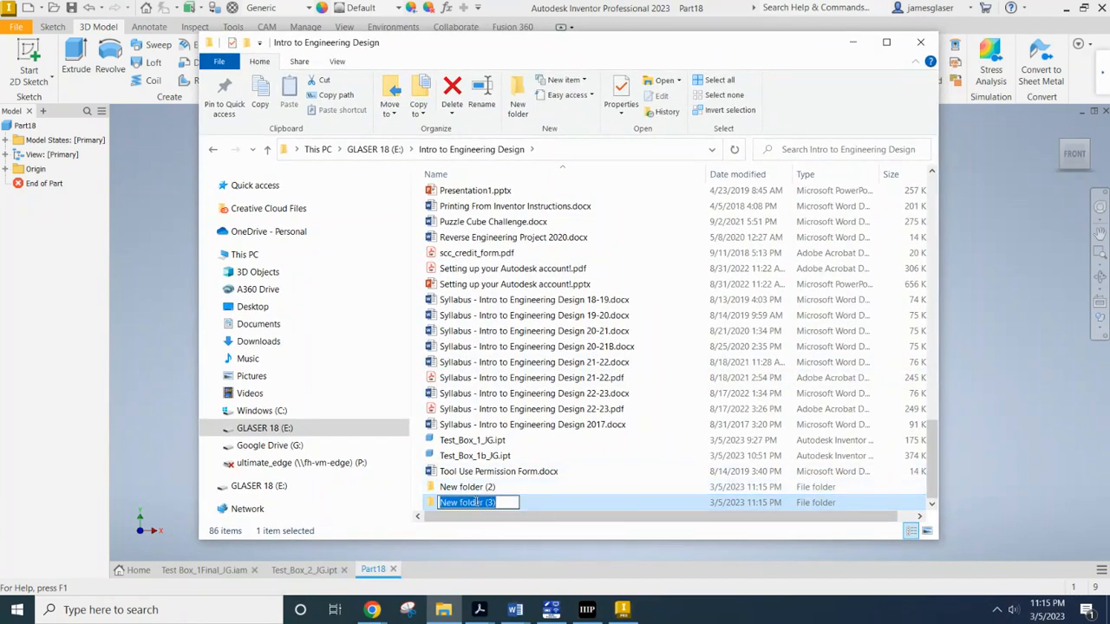
text(2-1)
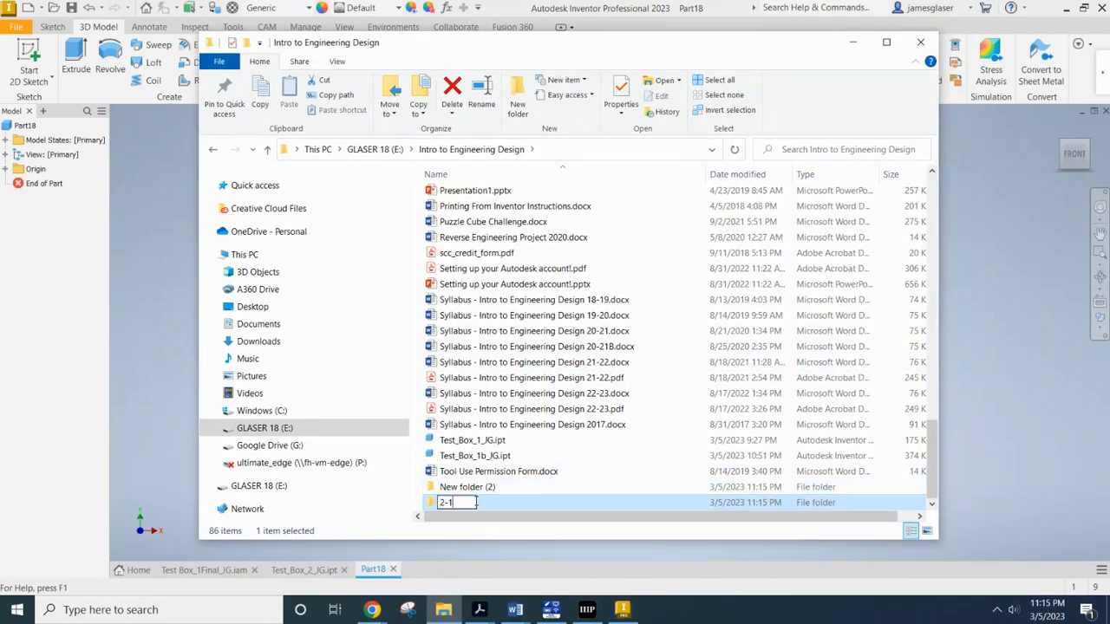
text(-5 Redesign)
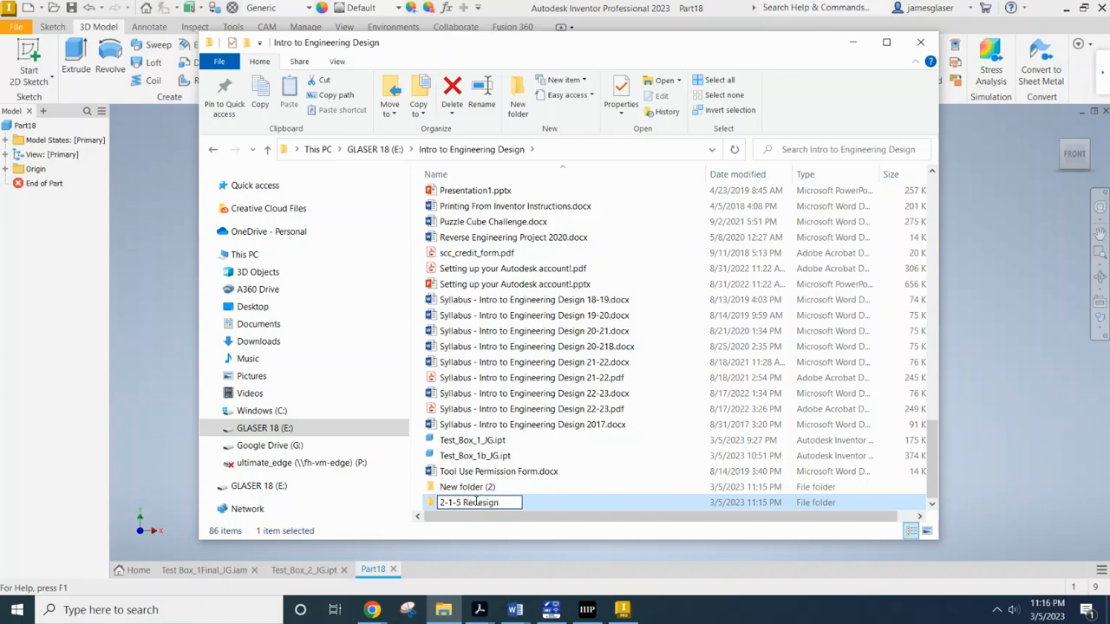
text( your case_JG)
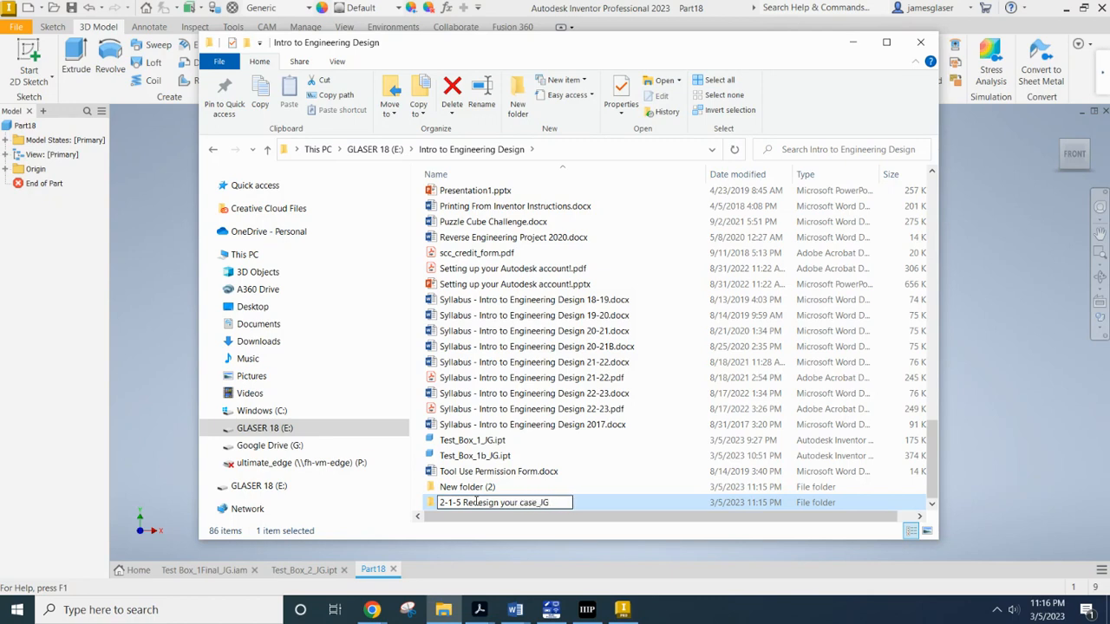
key(Return)
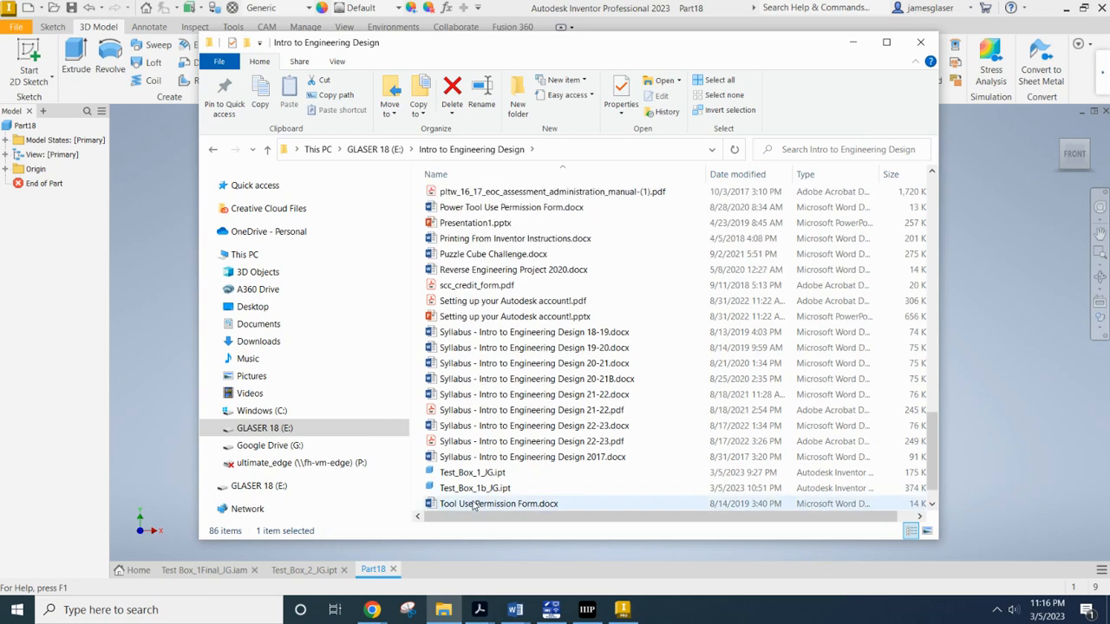
scroll(585, 361, up, 20)
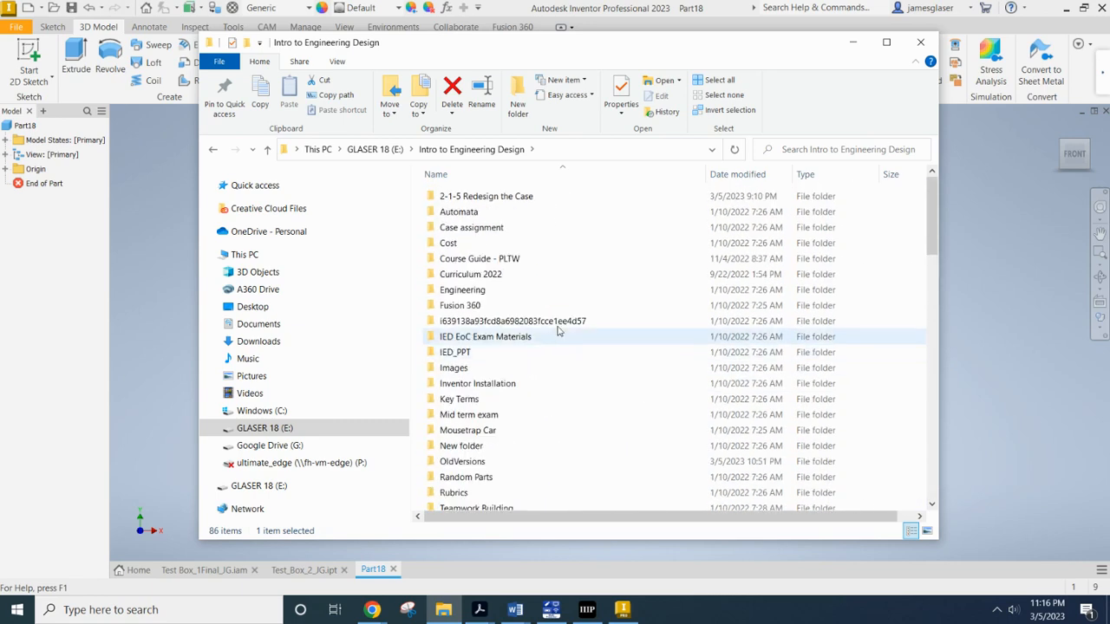
scroll(576, 329, down, 4)
scroll(539, 413, down, 1)
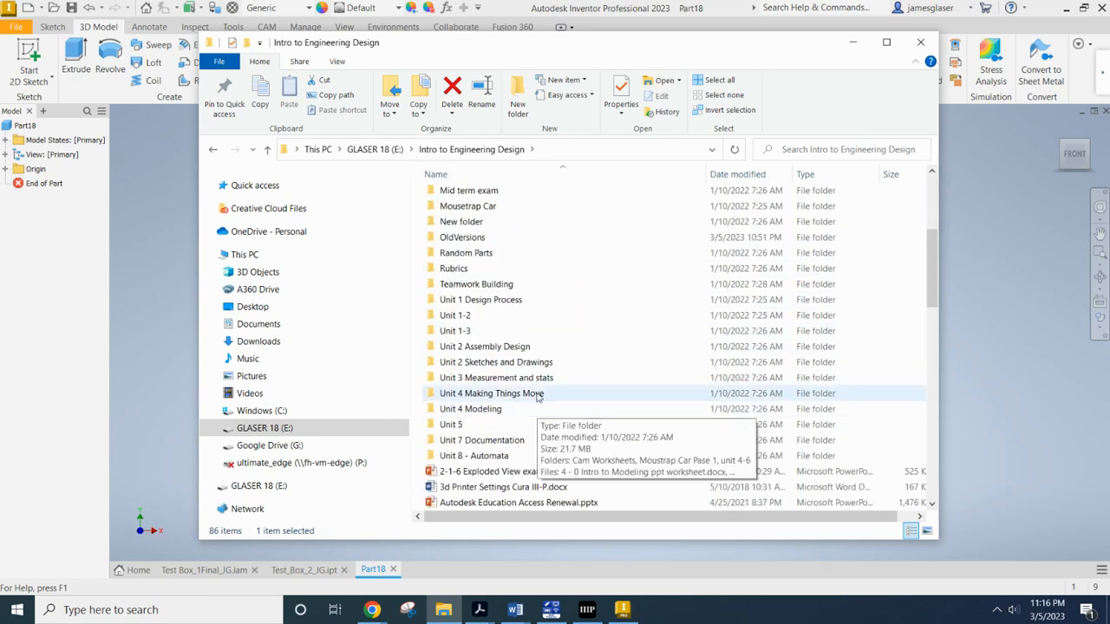
scroll(546, 386, up, 5)
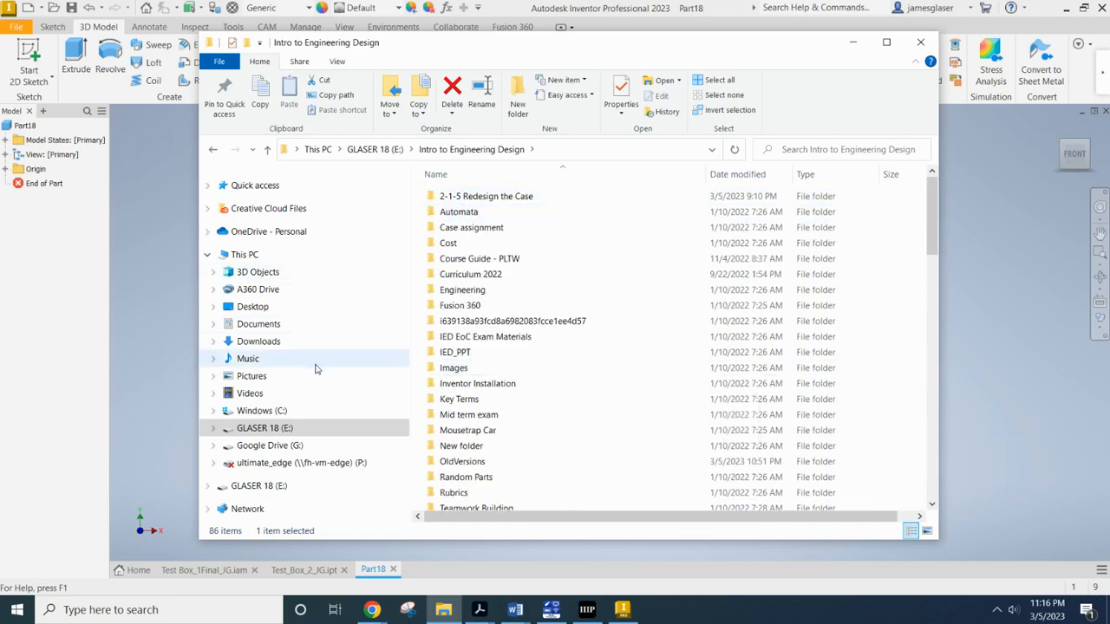
Return to Inventor and start a 2D sketch on the horizontal XZ plane of the new part
click(156, 305)
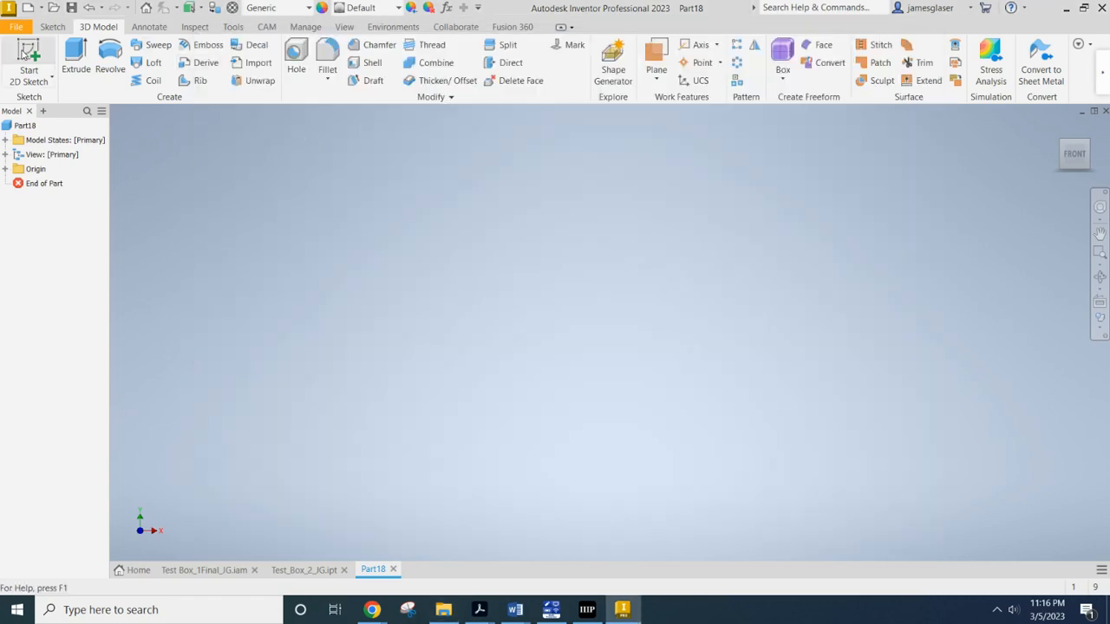
click(45, 62)
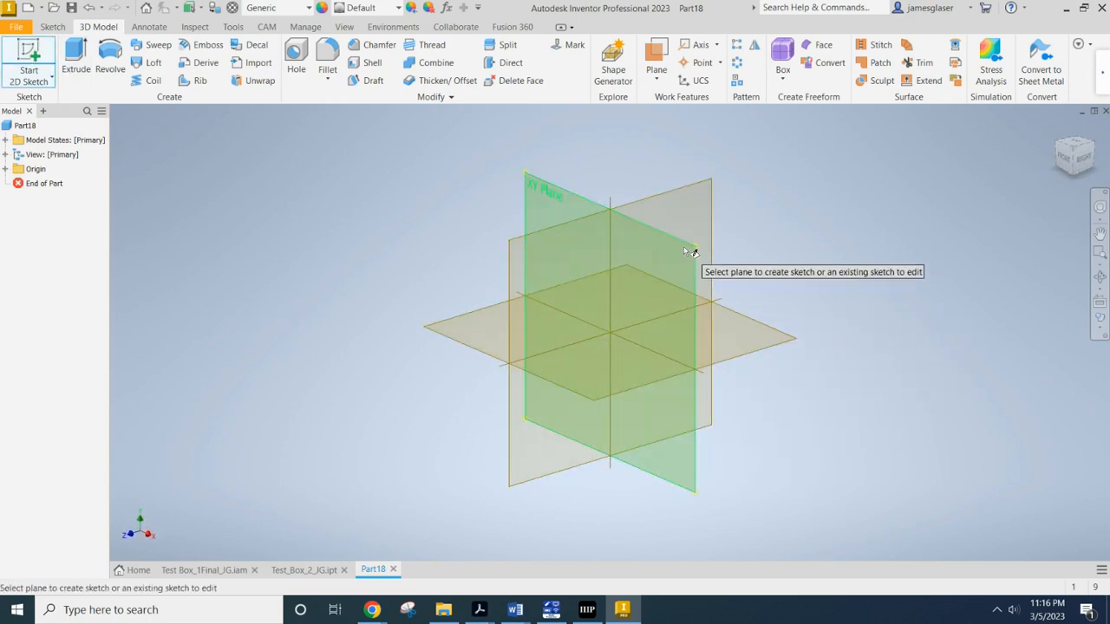
click(765, 344)
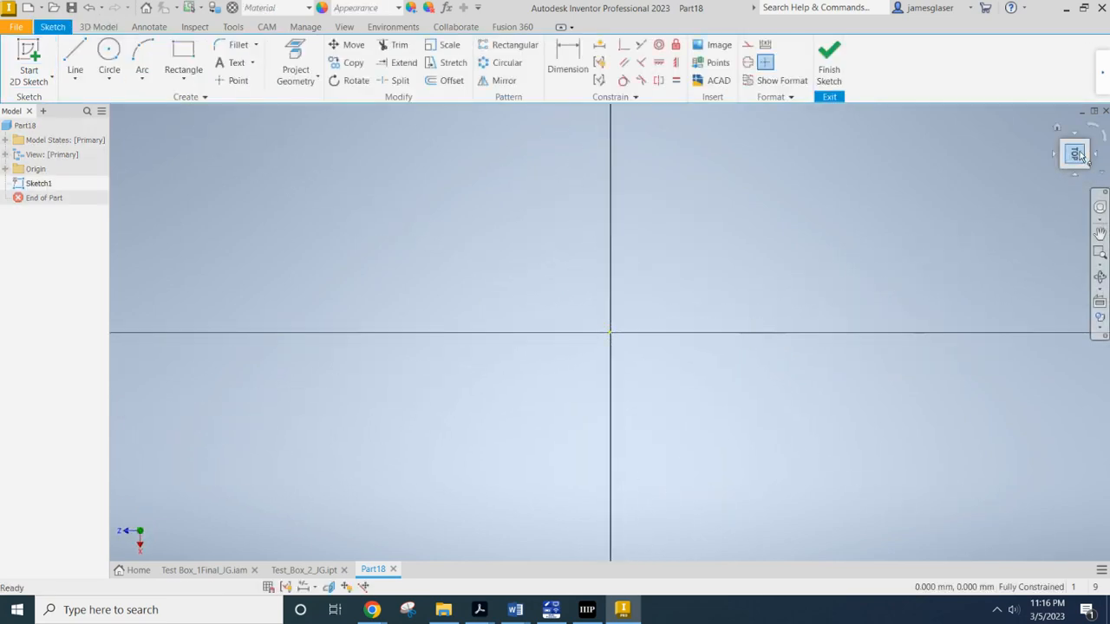
click(1095, 129)
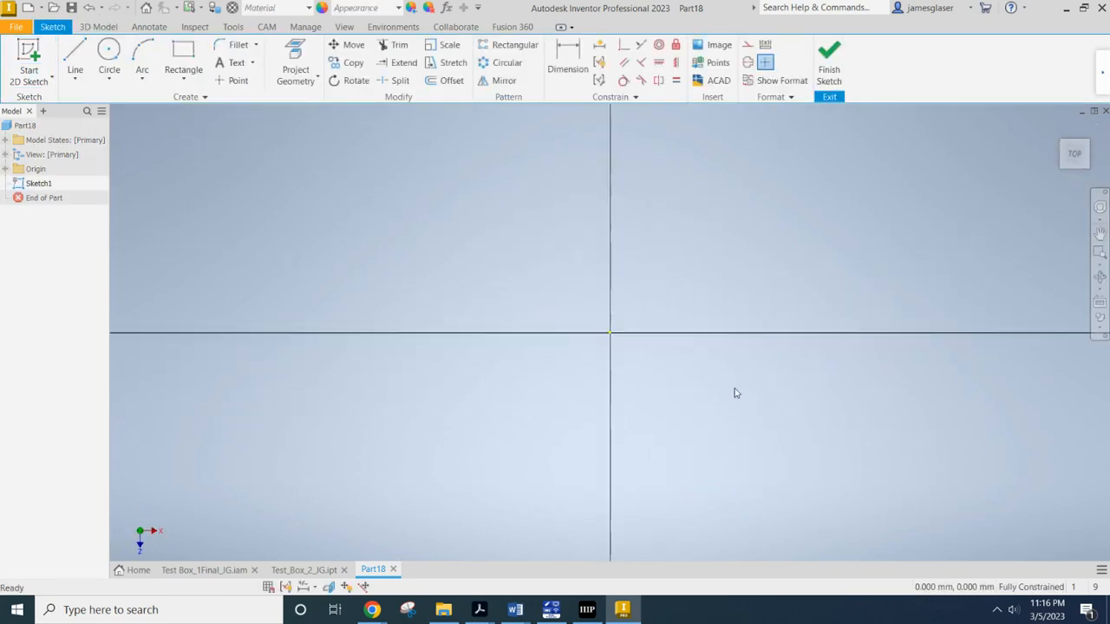
Sketch a two-point rectangle about 157 mm wide and 121 mm high with its lower-left corner on the origin
click(183, 56)
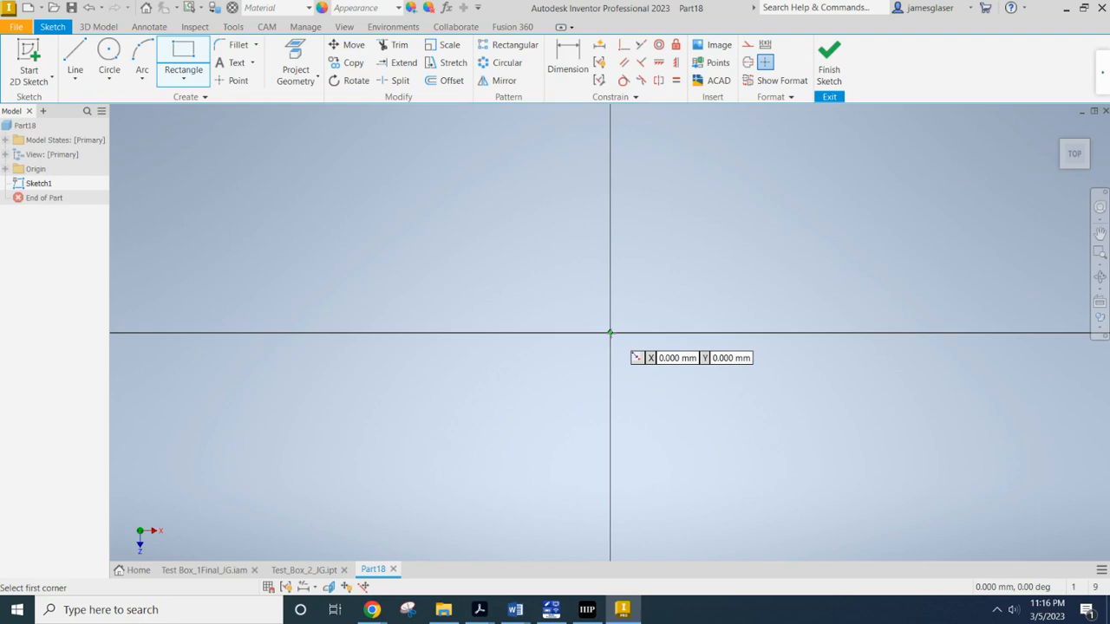
click(609, 333)
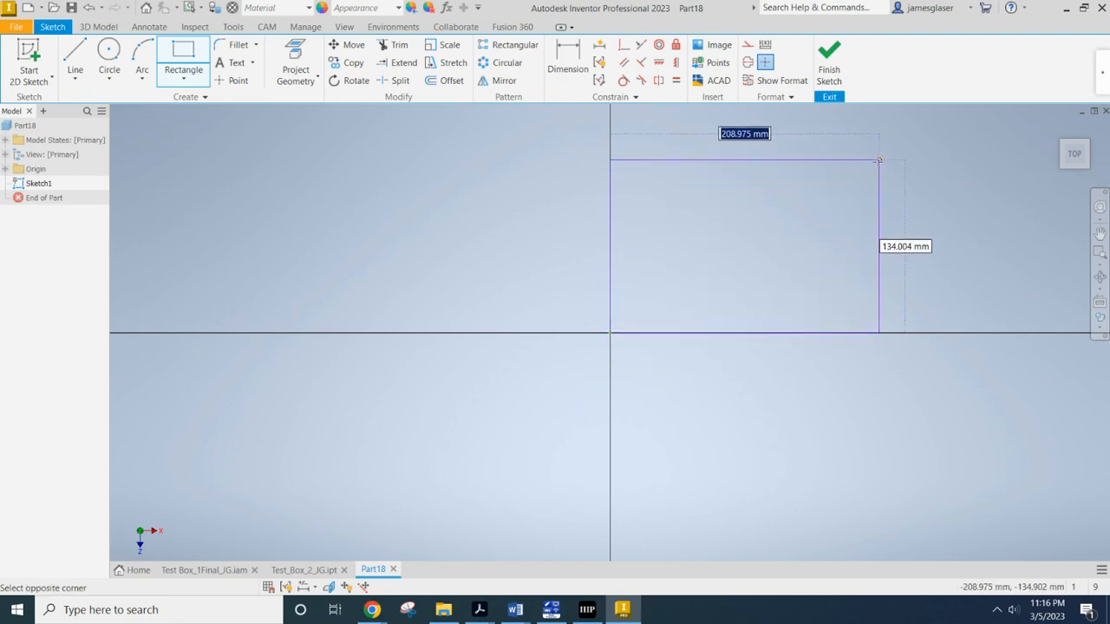
click(811, 177)
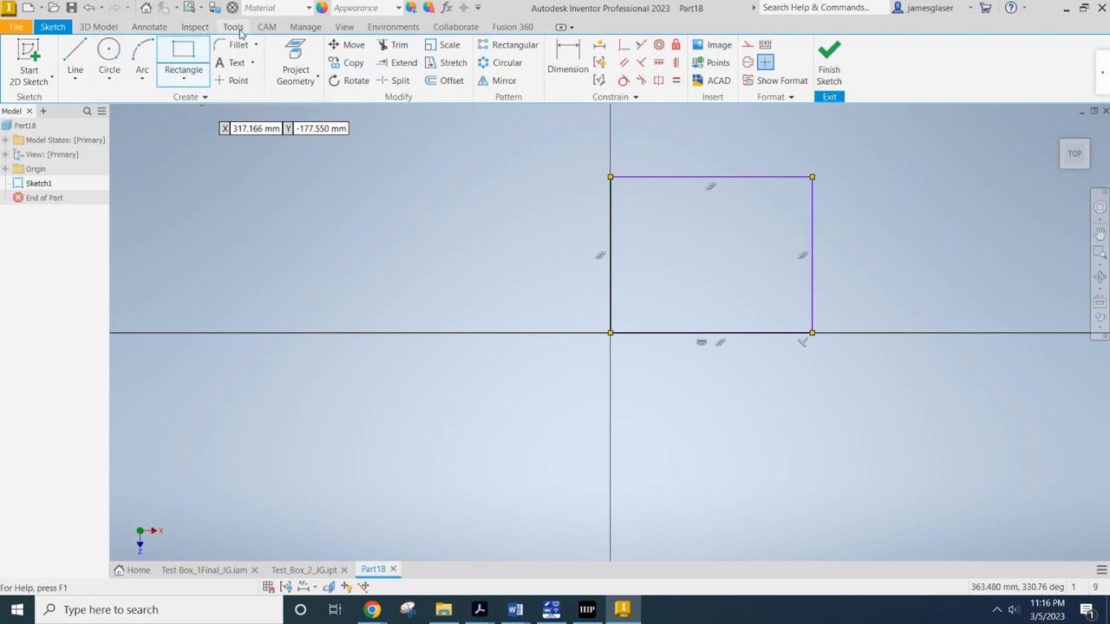
Add a numeric user parameter named BoxHeight with a value of 70 mm
click(305, 27)
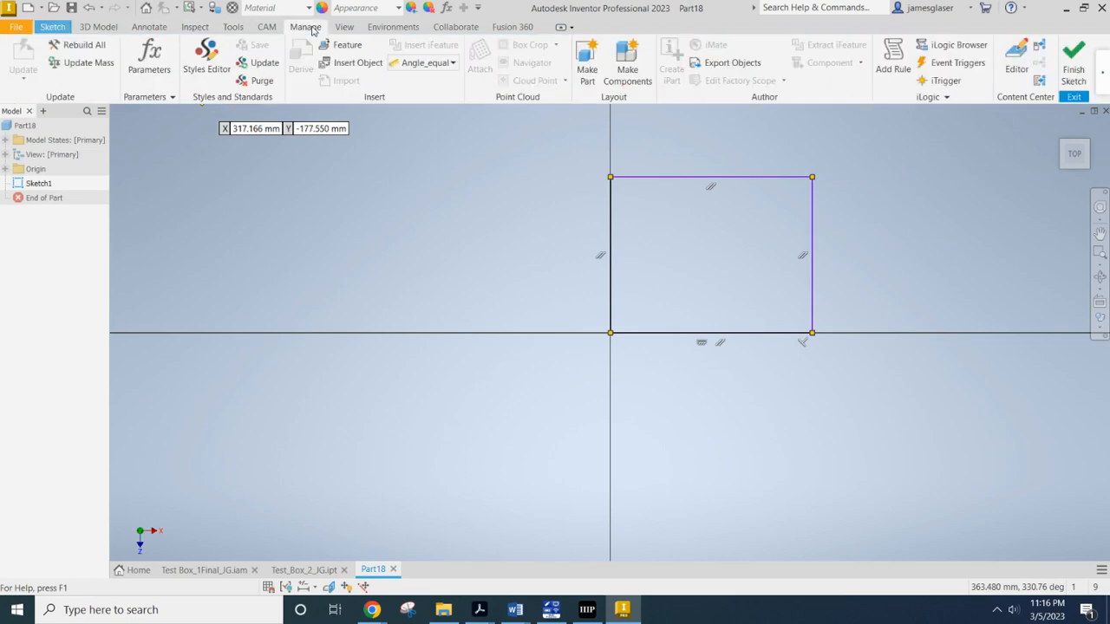
click(149, 59)
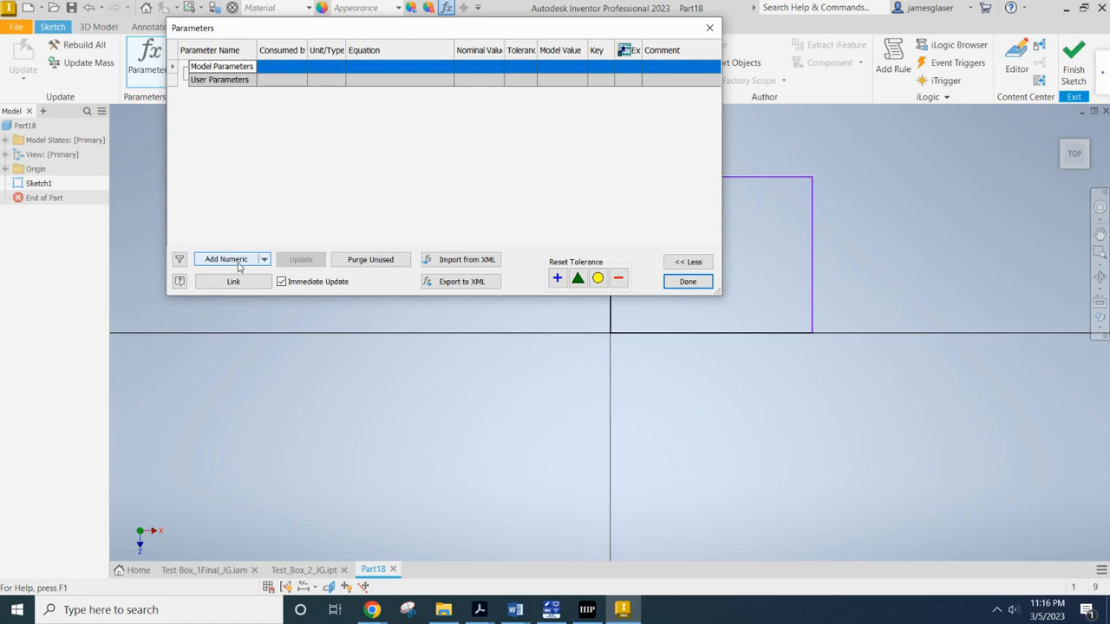
click(239, 262)
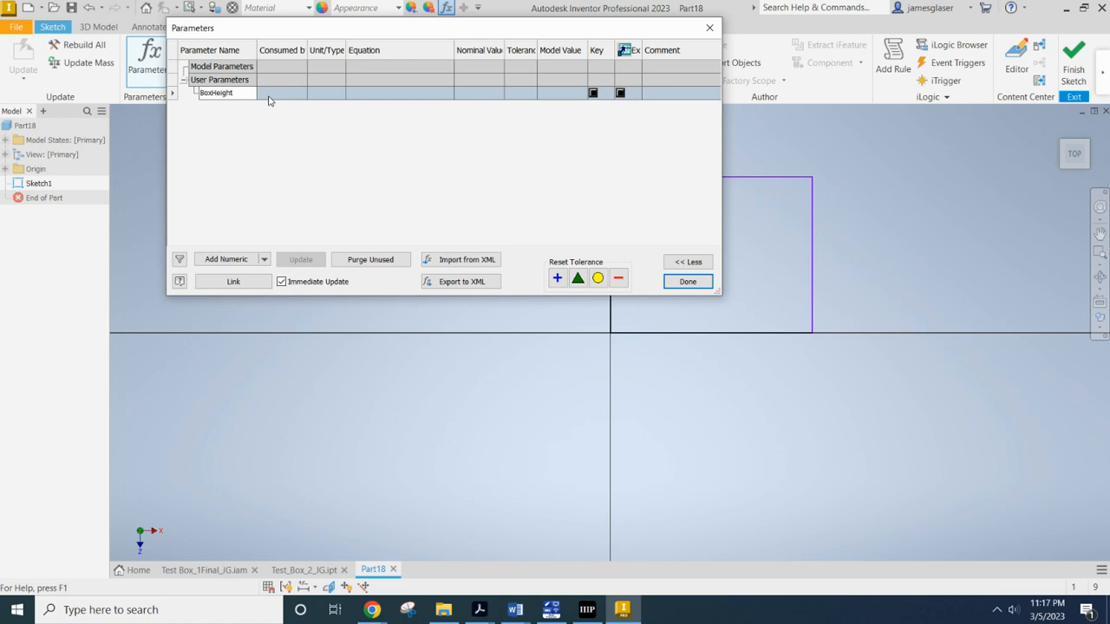
click(371, 93)
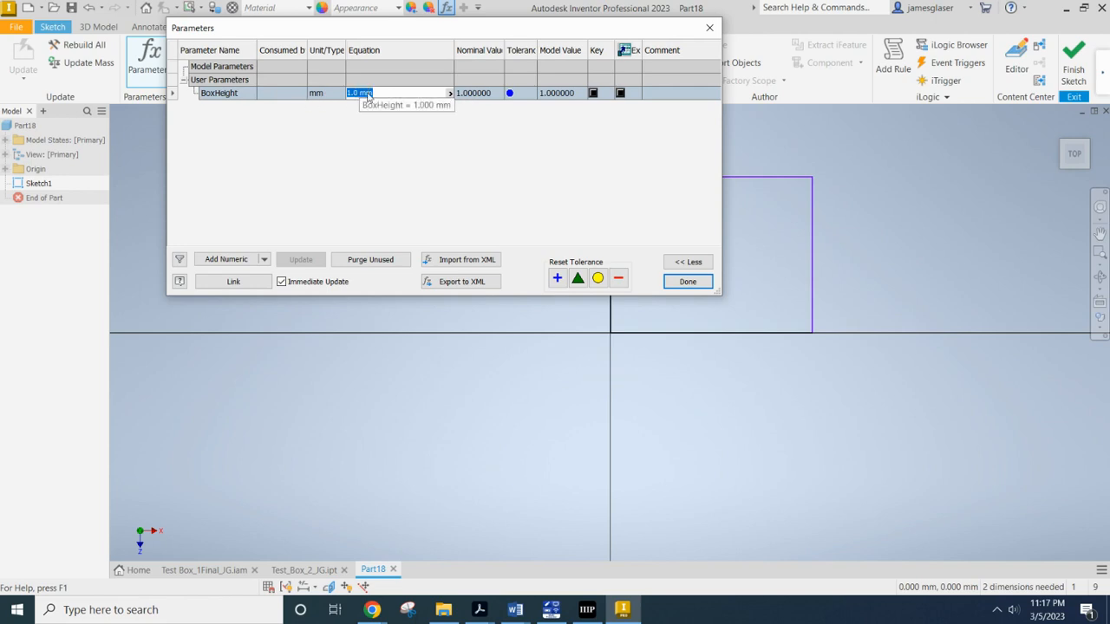
text(70)
key(BackSpace)
key(BackSpace)
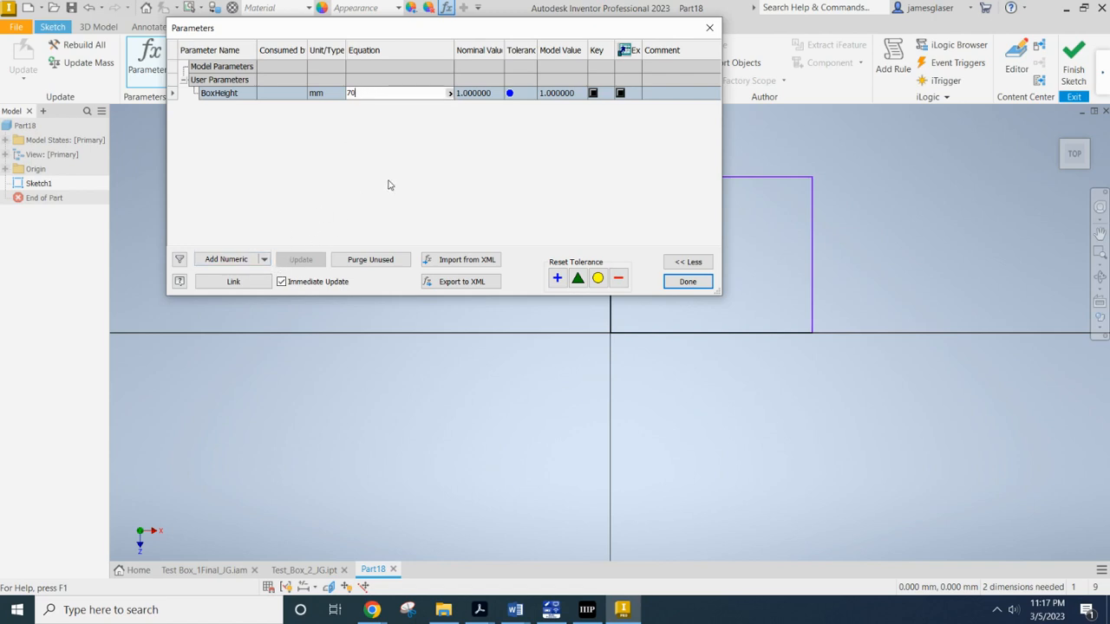
key(Return)
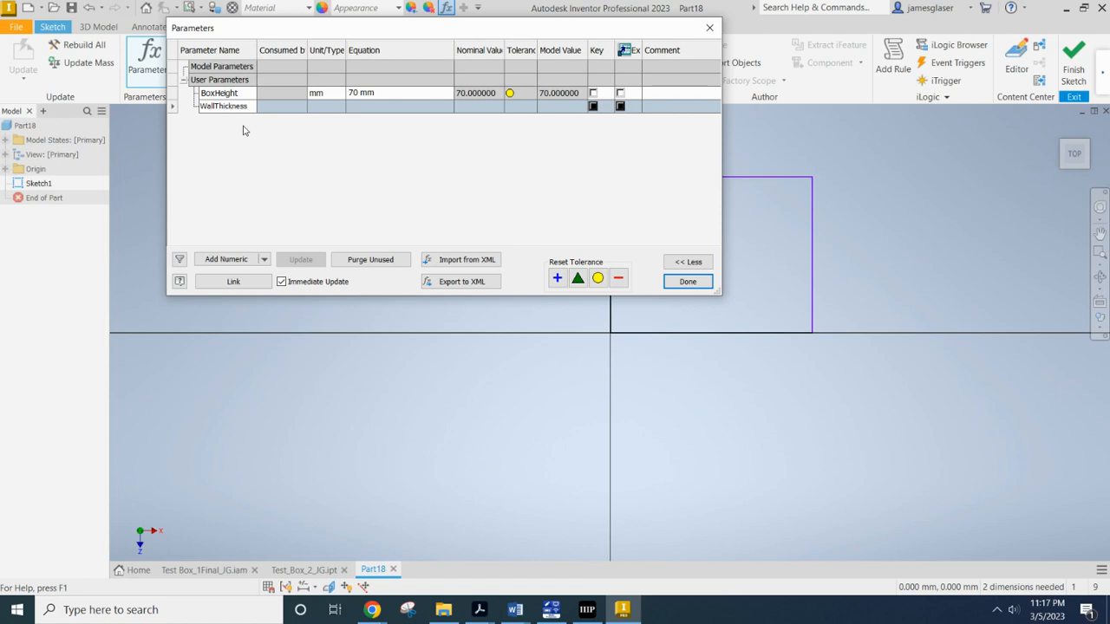
Add a numeric user parameter named WallThickness in millimetres and set it to 1.3 mm
key(Return)
click(327, 107)
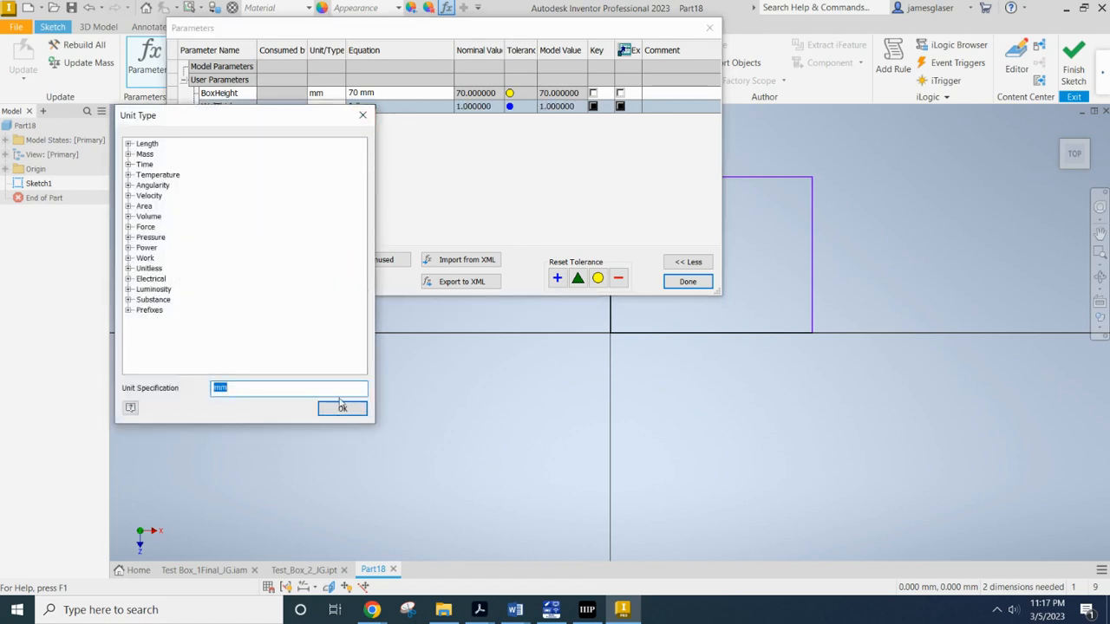
click(363, 114)
click(373, 107)
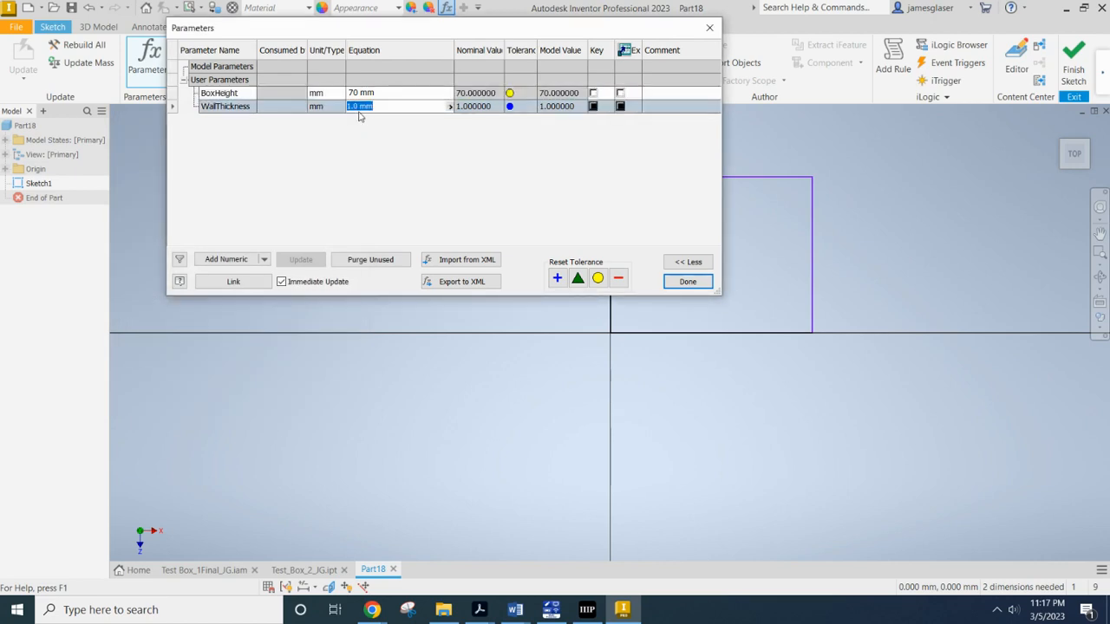
text(1.)
text(4 mm)
click(359, 106)
key(BackSpace)
text(3)
key(Return)
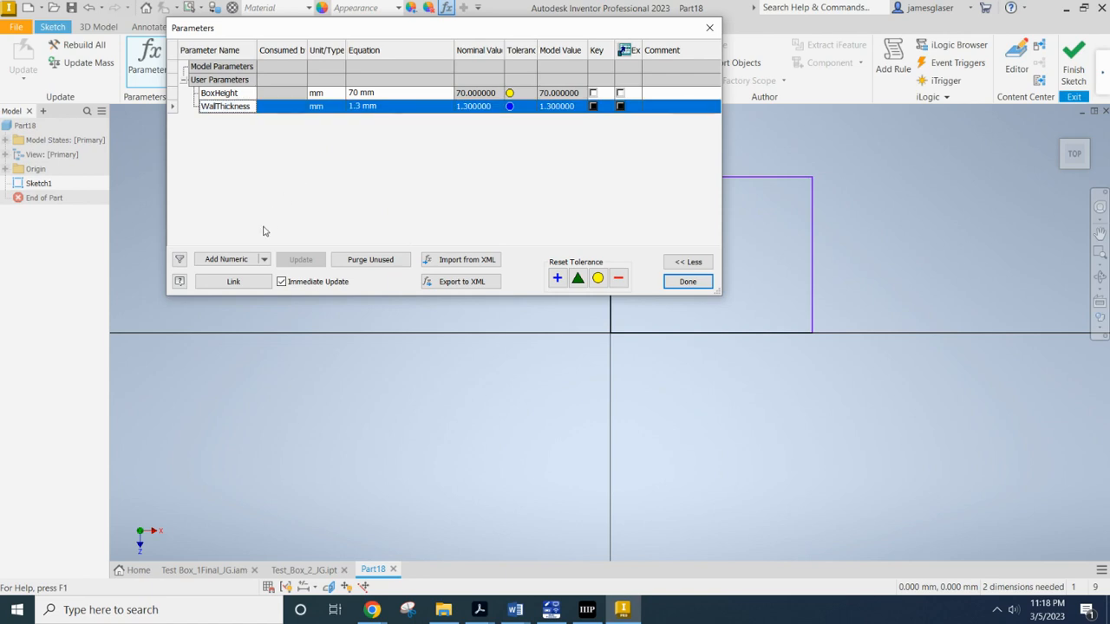
Add a numeric user parameter named Gap with a value of 0.5 mm and close the parameter table
click(228, 260)
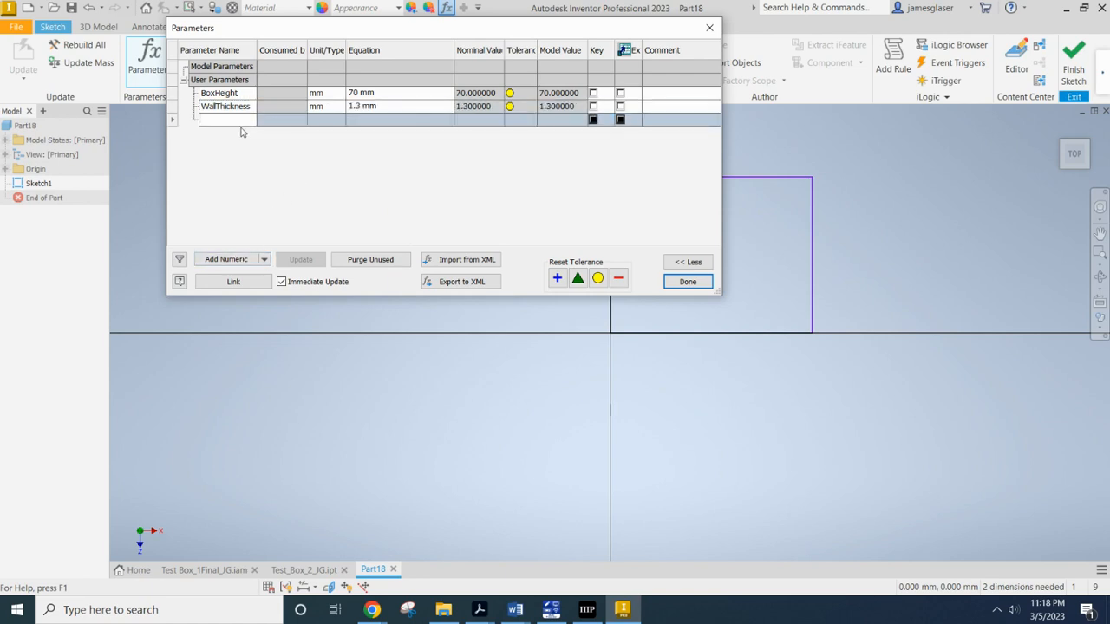
text(Gap)
click(370, 120)
text(.5)
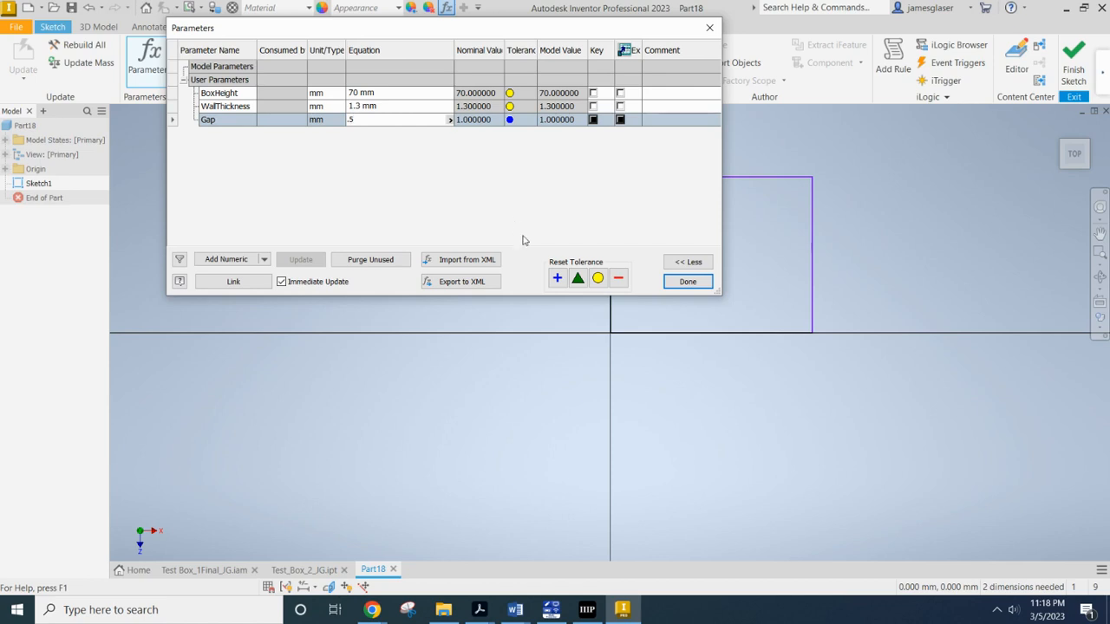
click(688, 283)
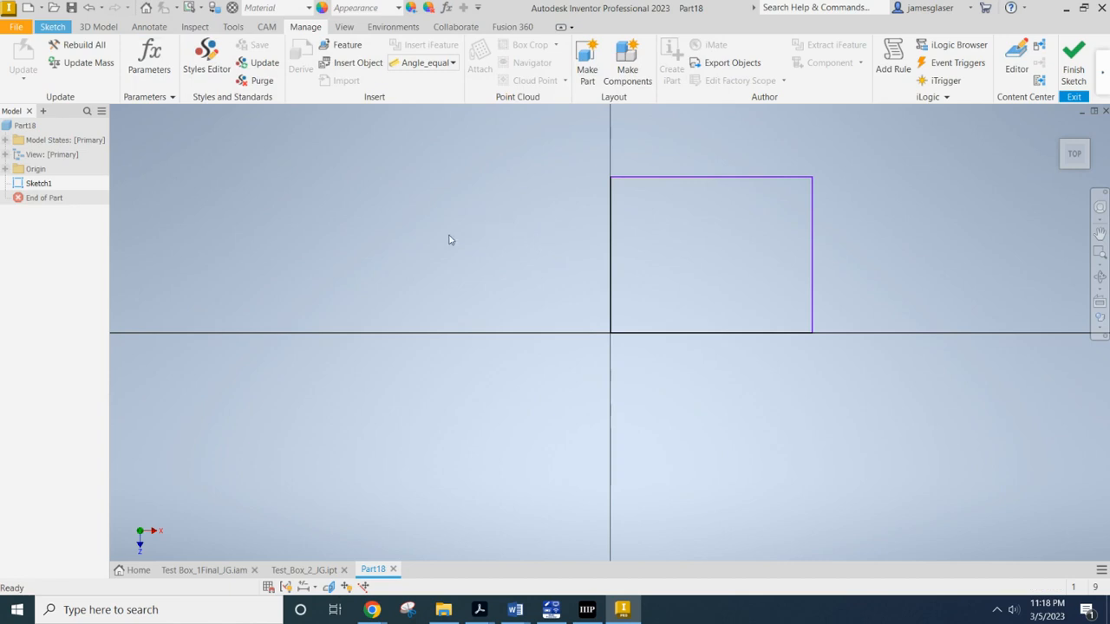
click(157, 55)
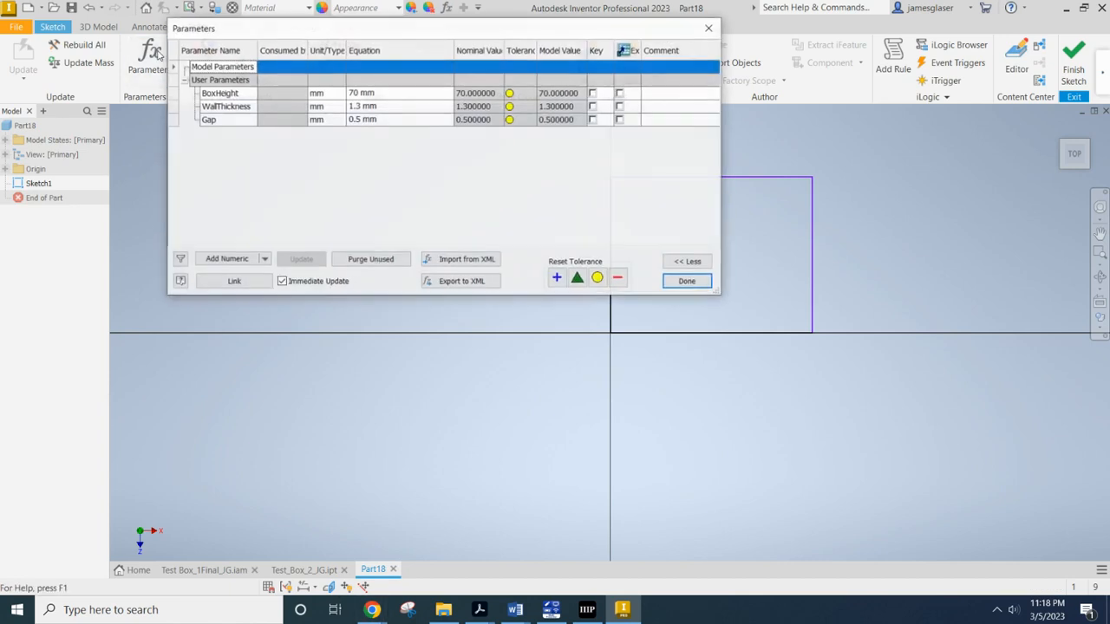
click(700, 284)
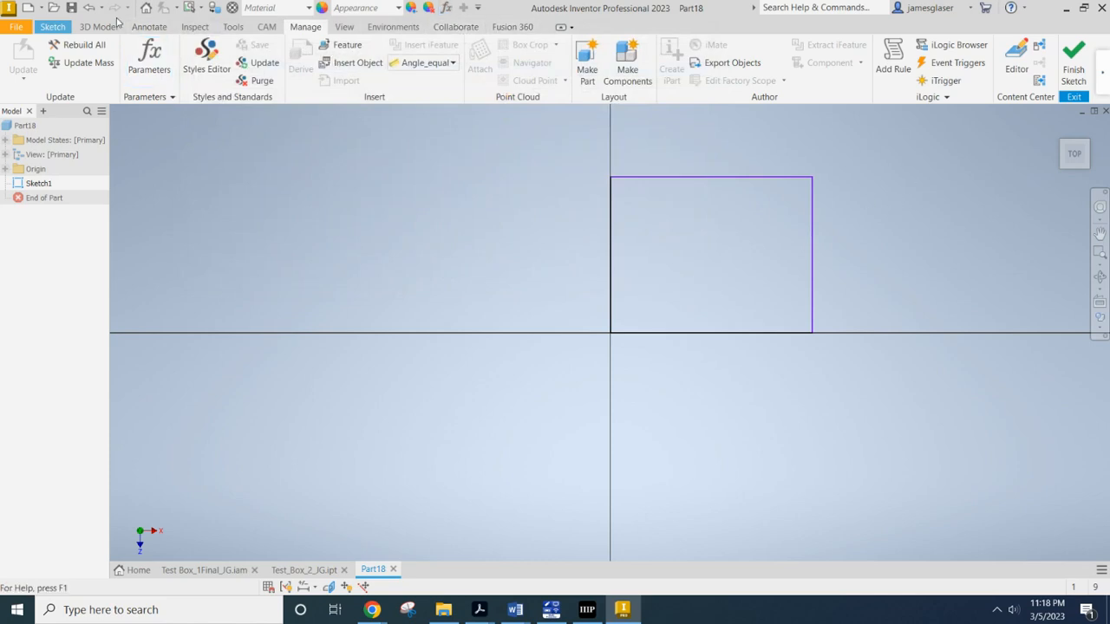
Dimension the rectangle's vertical height between its two horizontal edges and set it equal to the BoxHeight parameter
click(54, 27)
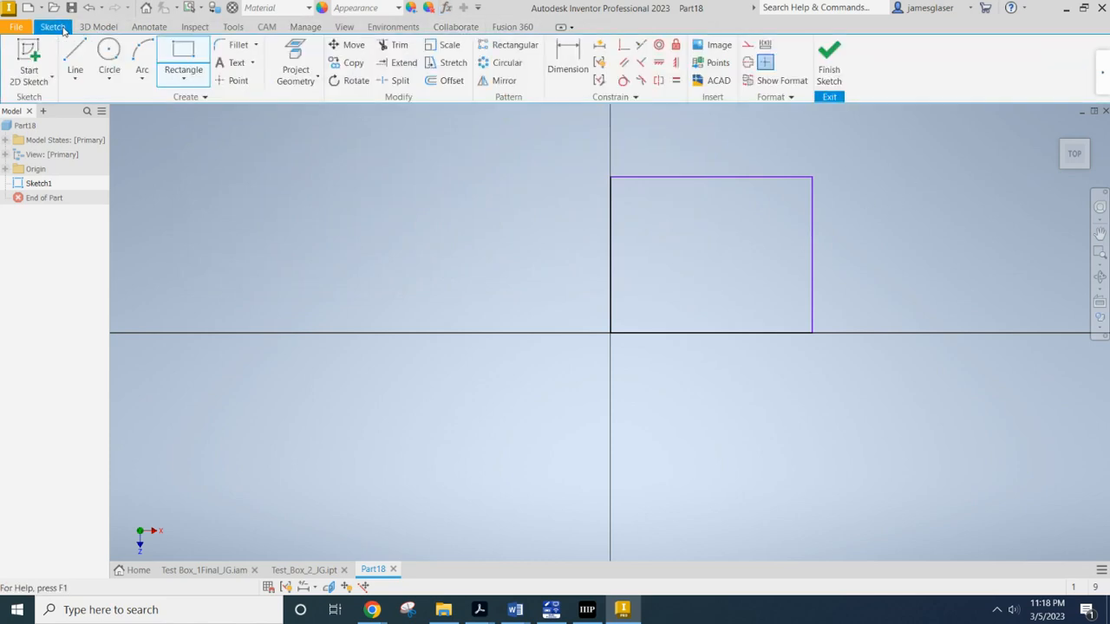
click(572, 57)
click(781, 333)
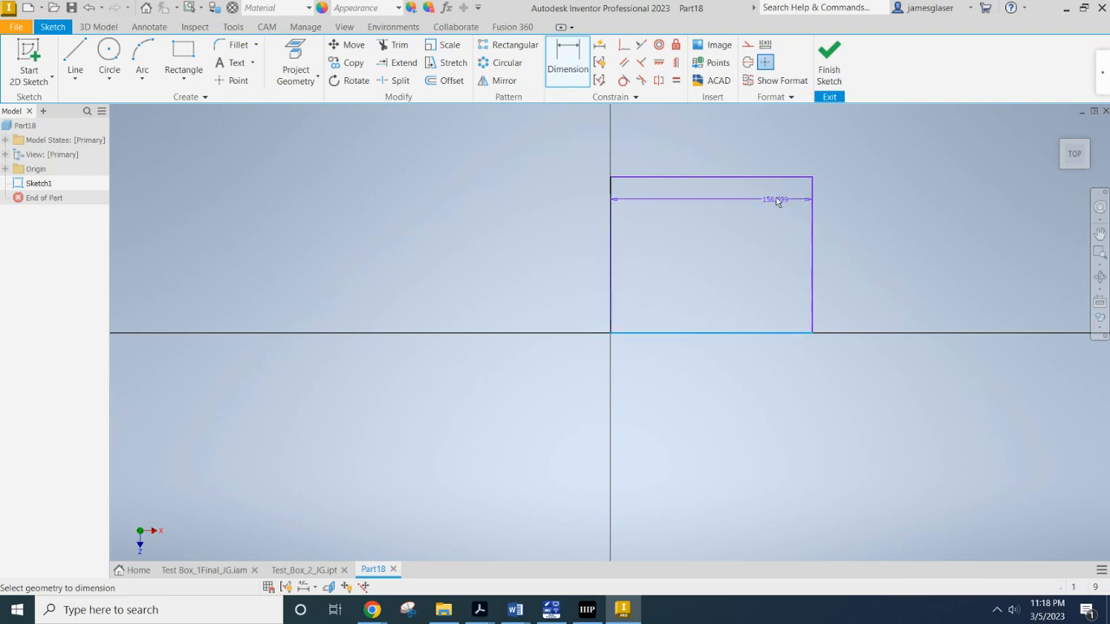
click(781, 178)
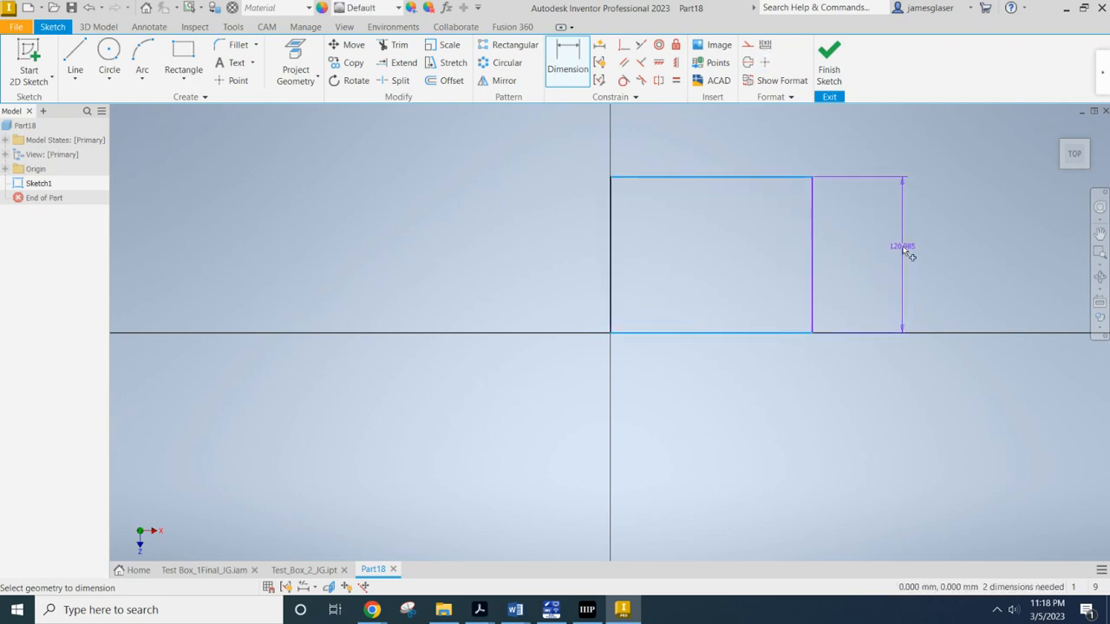
click(908, 256)
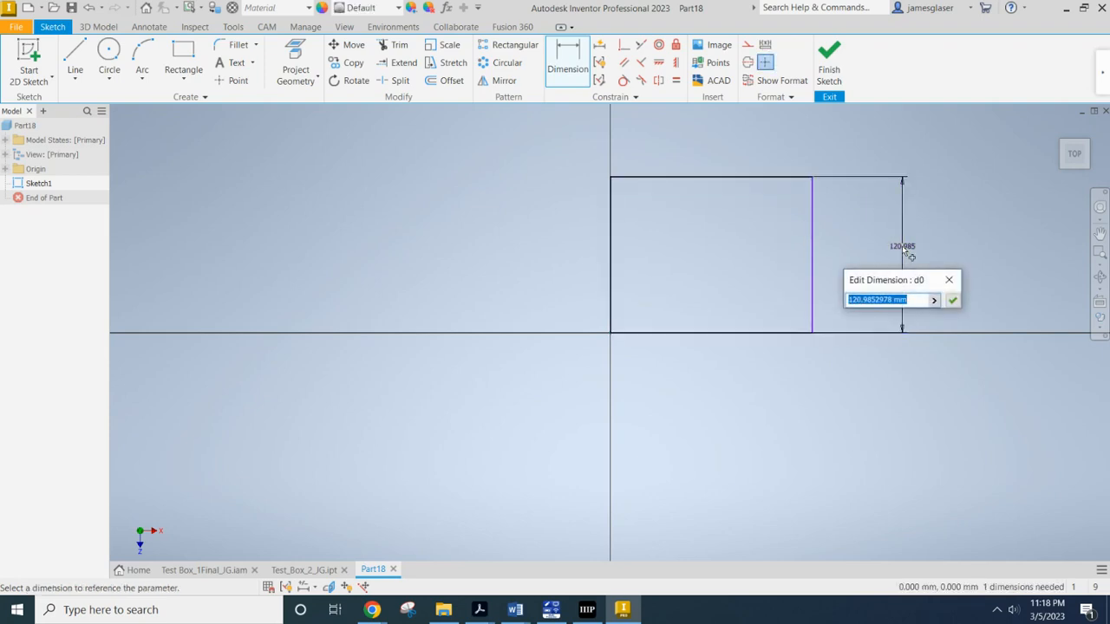
text(BoxHeight)
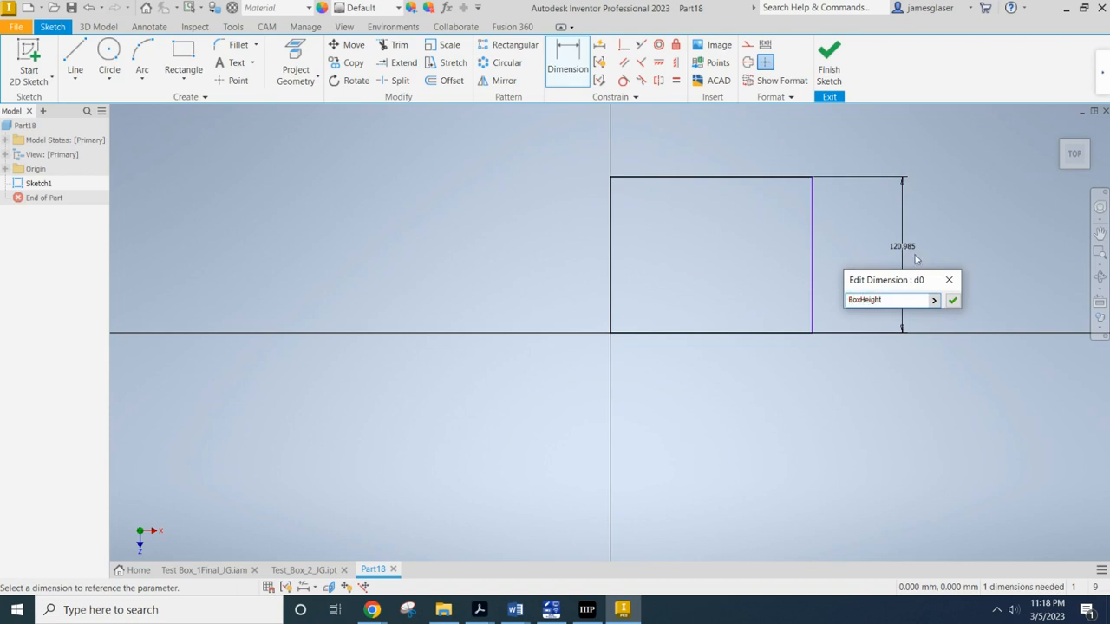
click(952, 301)
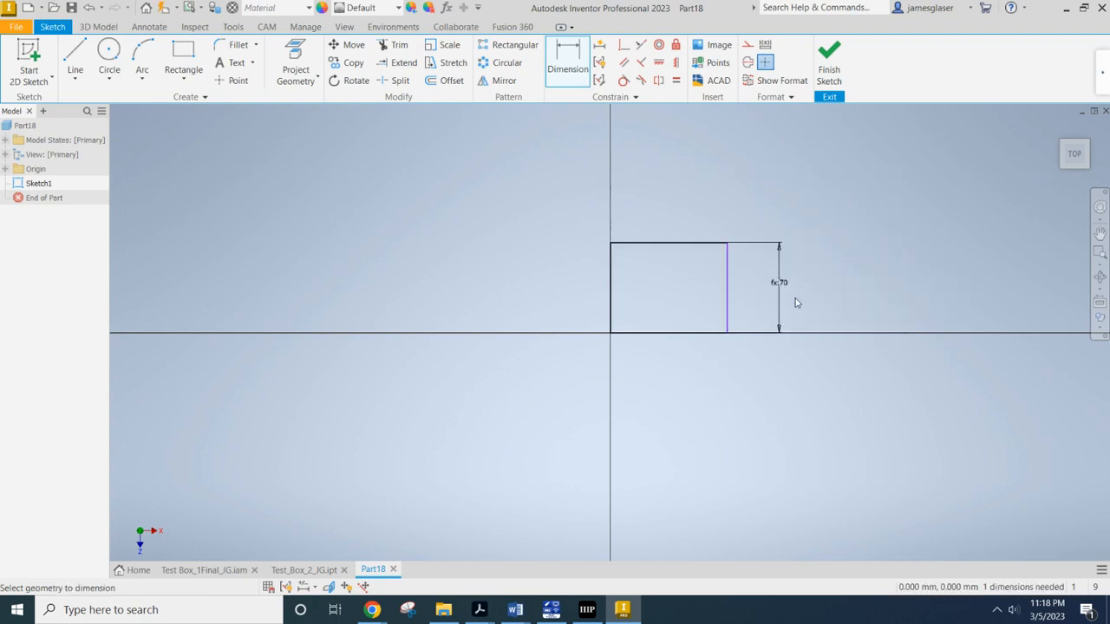
Dimension the rectangle's upper edge and set its width equal to the BoxHeight parameter
click(644, 243)
click(665, 185)
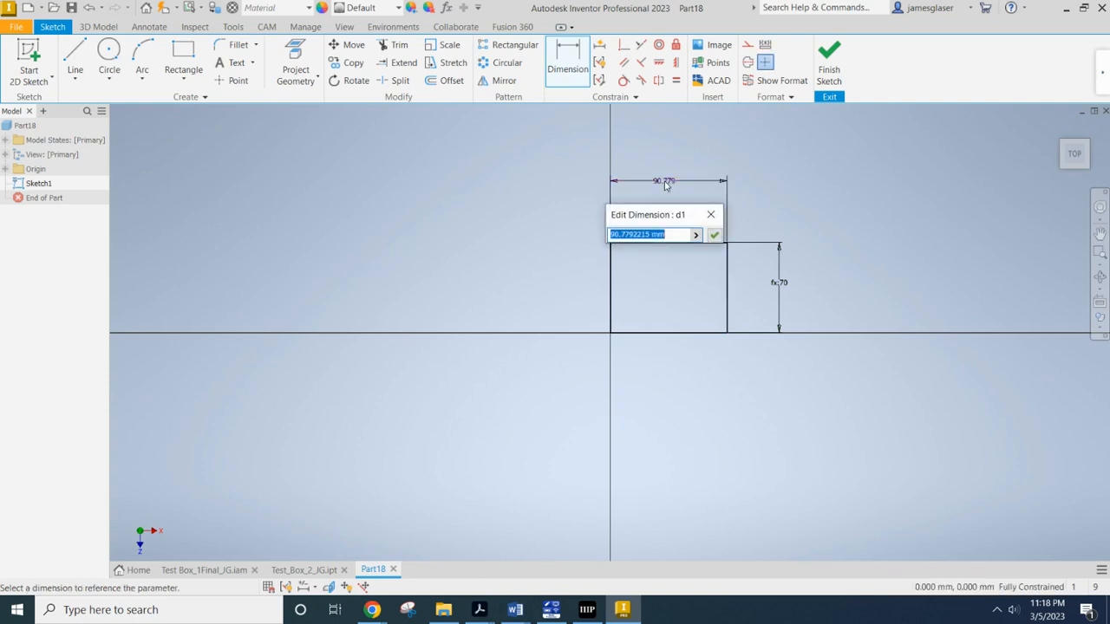
text(8)
text(BoxHeight)
key(Return)
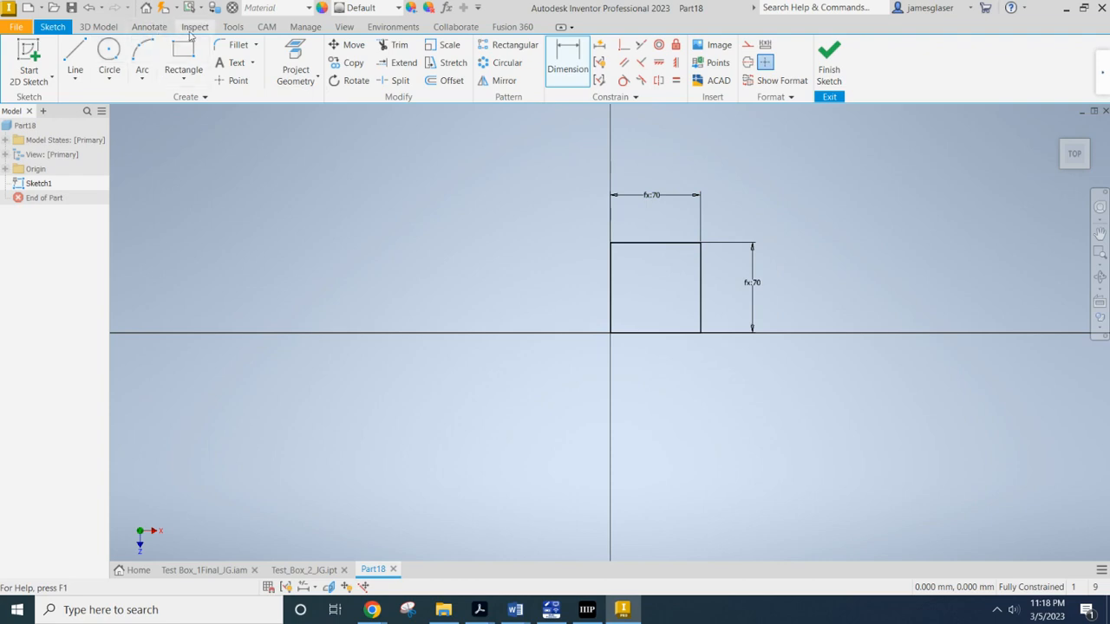
Set the BoxHeight user parameter to 50 mm to test how it drives the rectangle
click(306, 27)
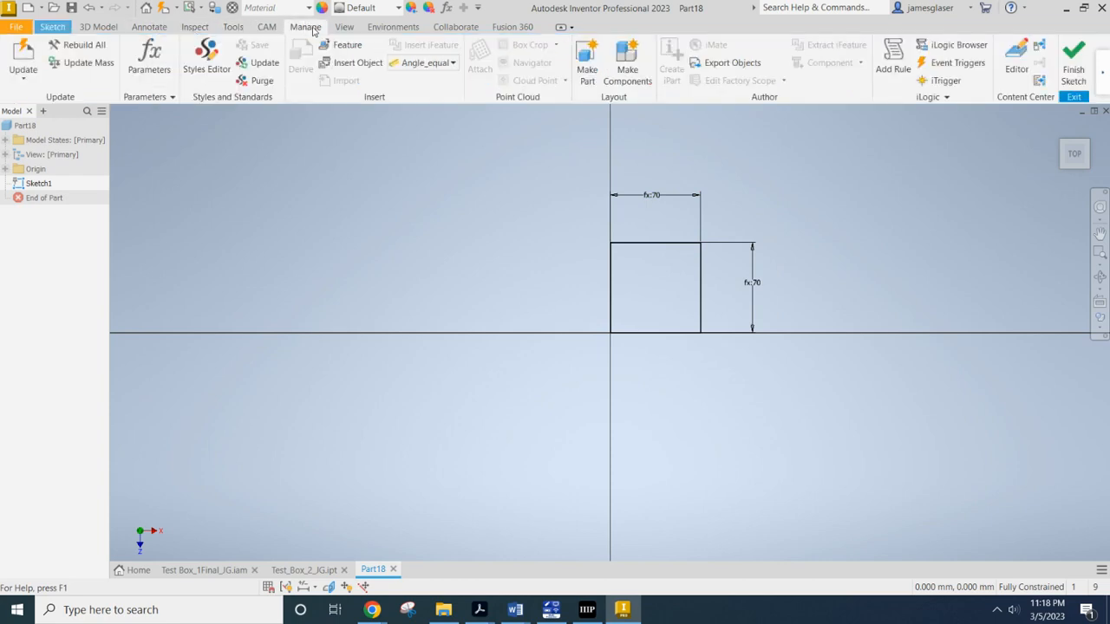
click(149, 59)
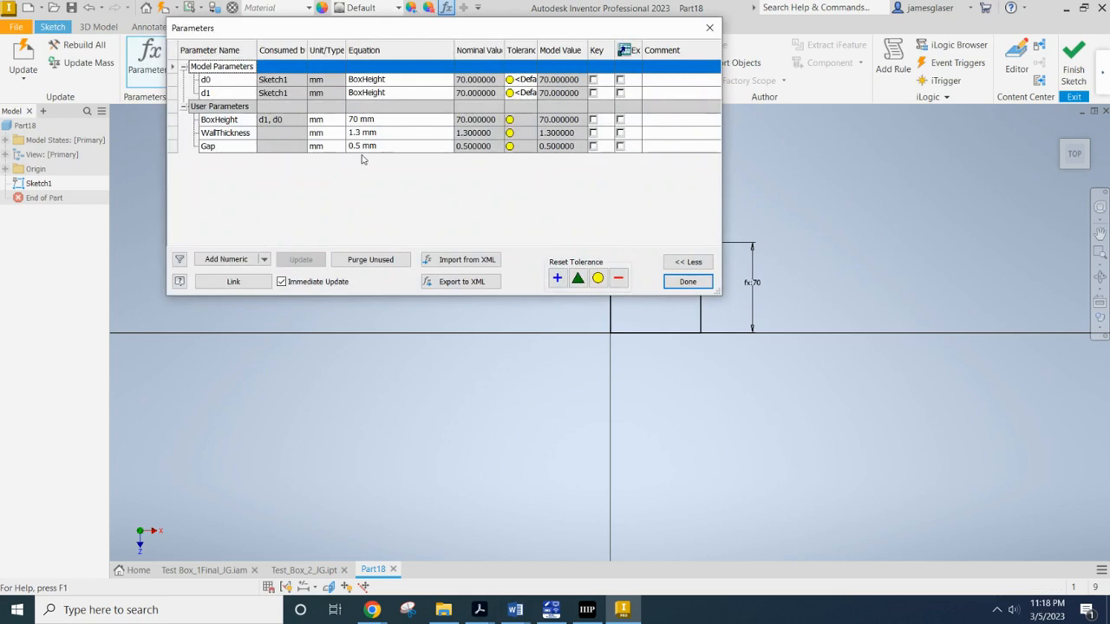
click(359, 120)
text(50)
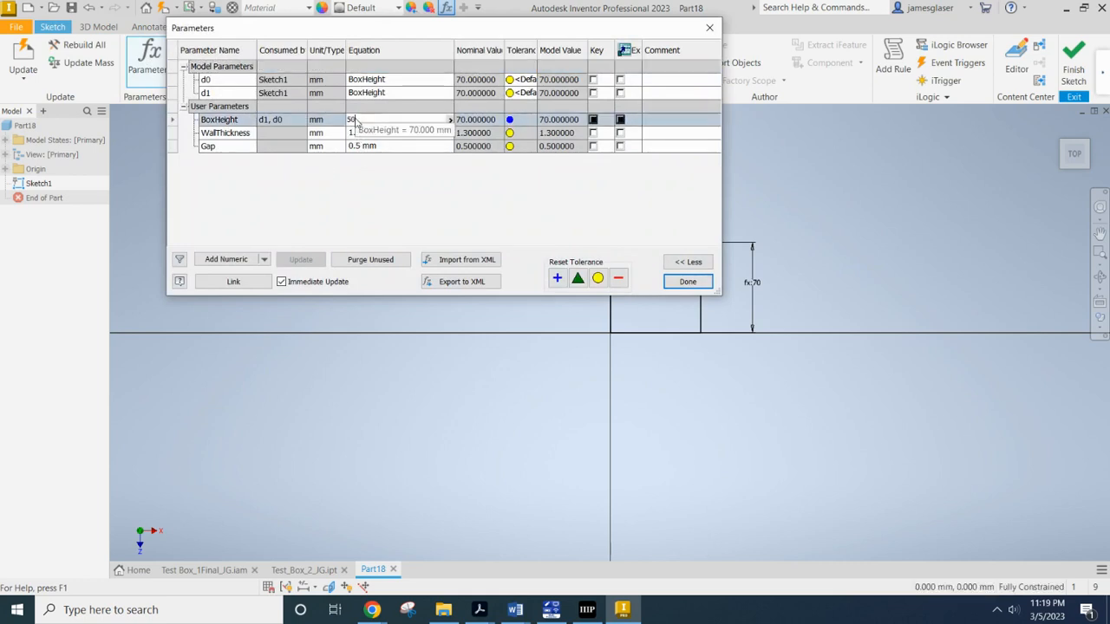
key(Return)
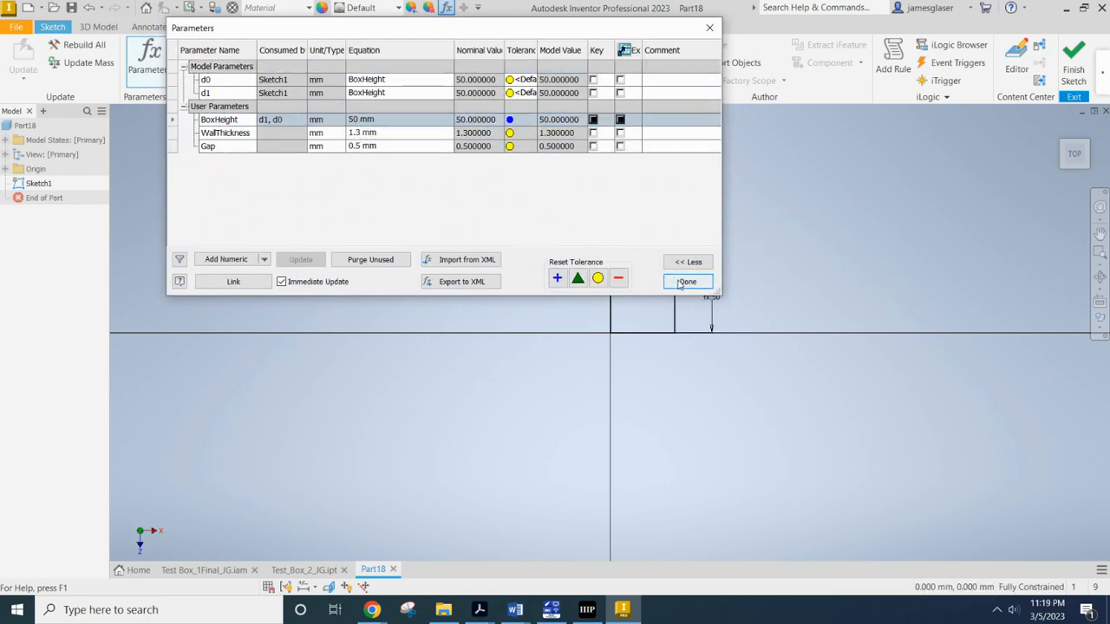
click(688, 281)
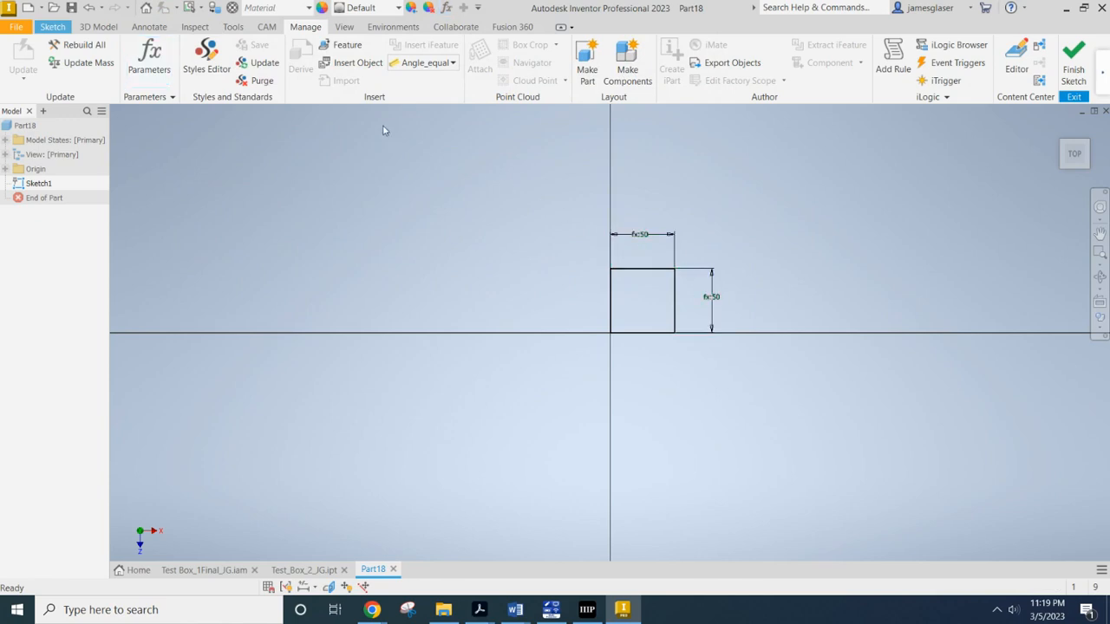
Set the BoxHeight user parameter to 70 mm and finish the sketch
click(148, 59)
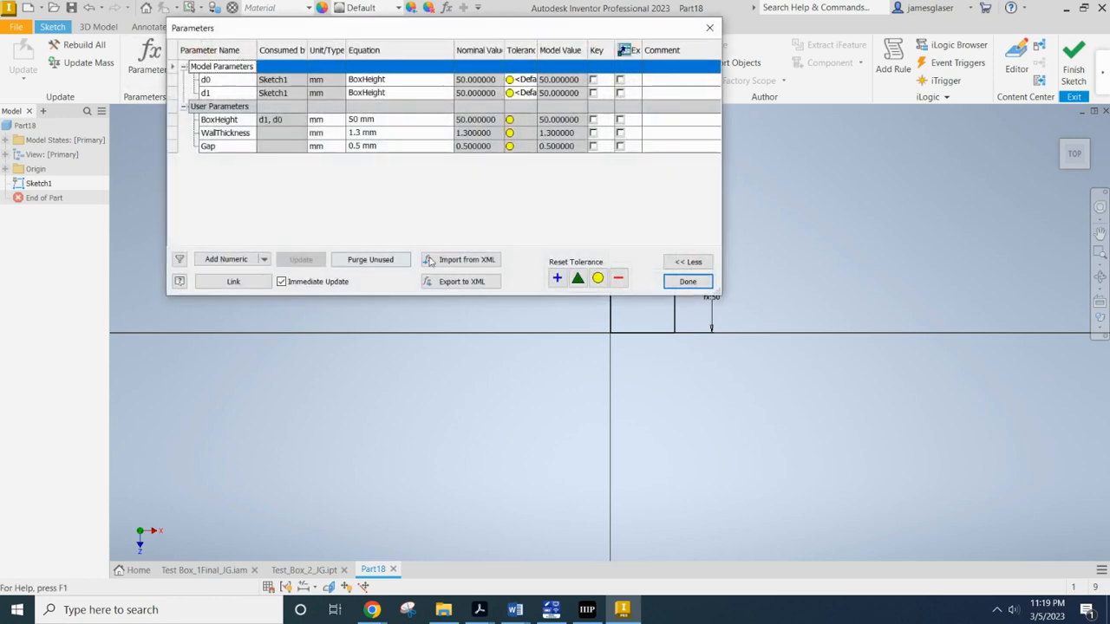
click(358, 119)
text(70)
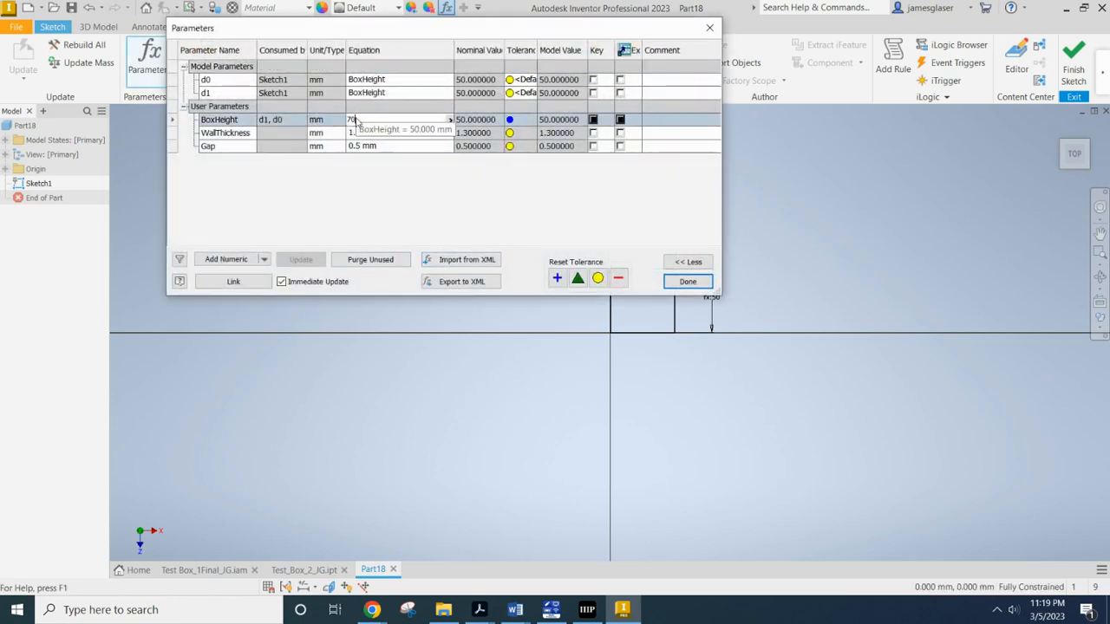
key(Return)
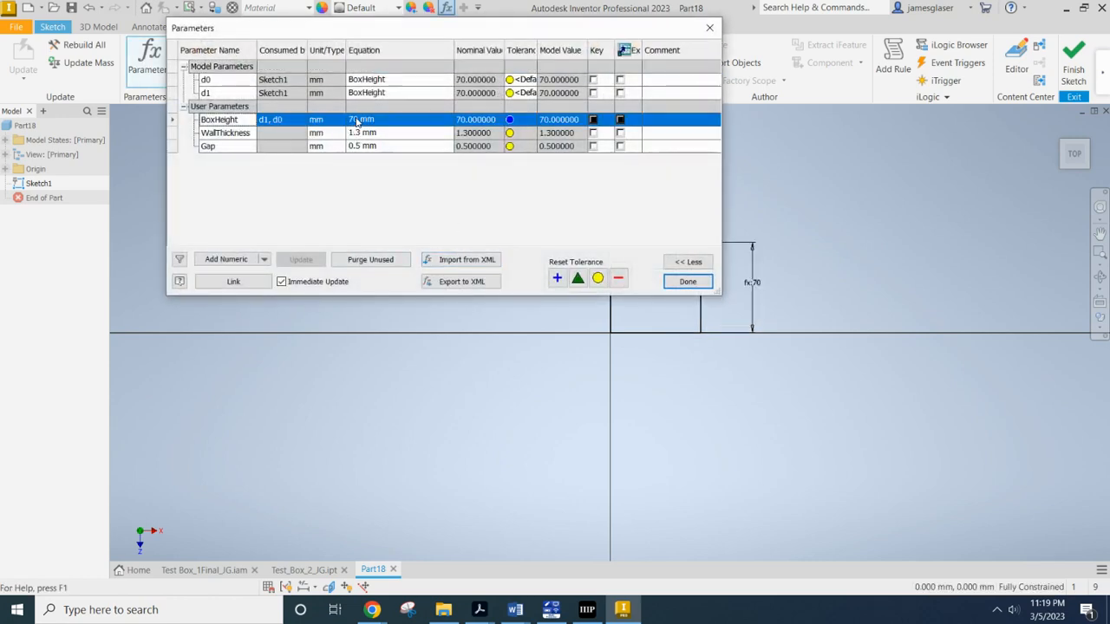
click(683, 284)
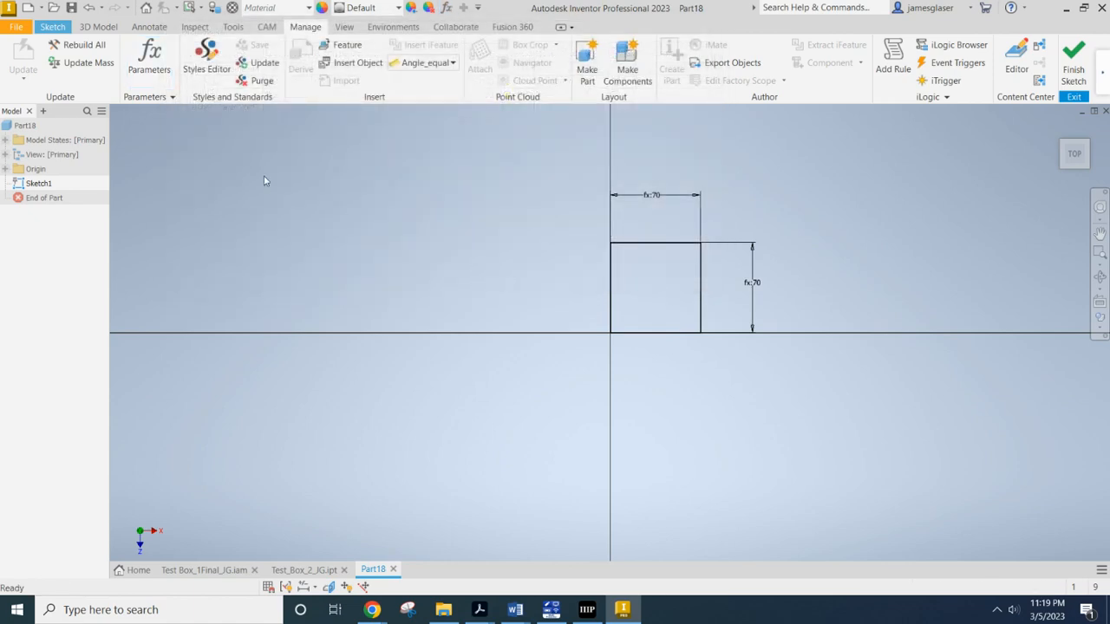
click(1063, 72)
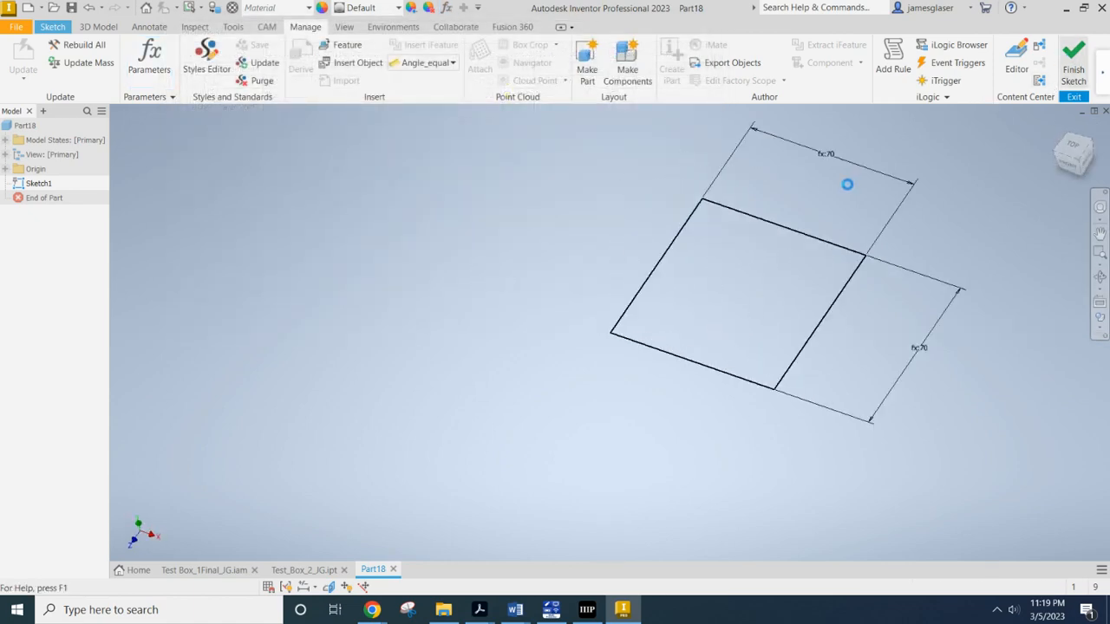
Extrude the square sketch profile into a solid with its distance set equal to the BoxHeight parameter
key(e)
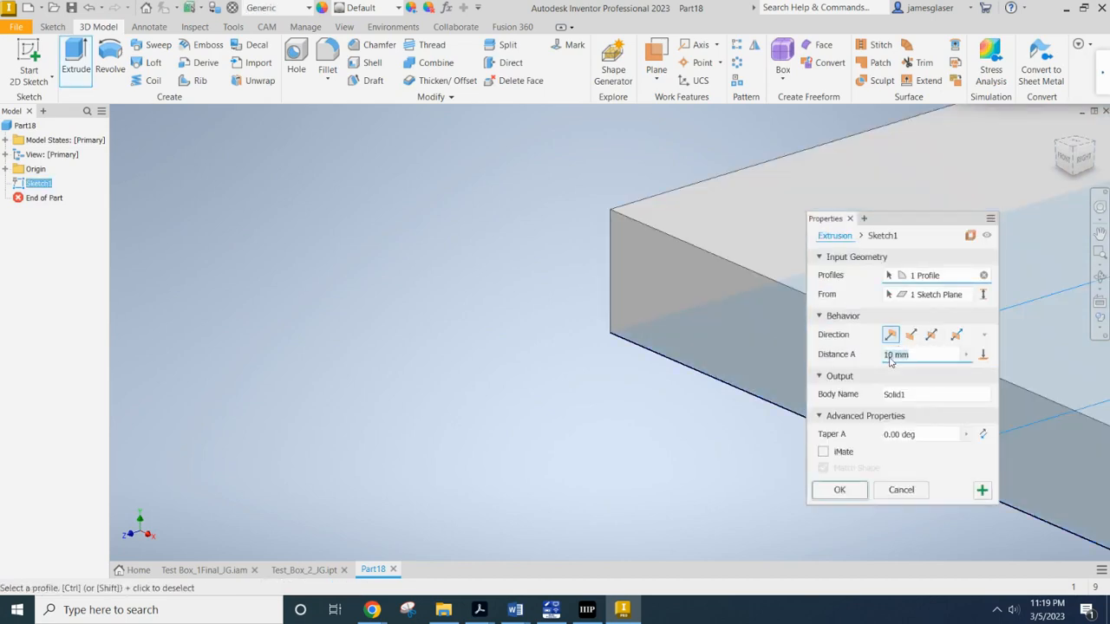
text(8cxHeight)
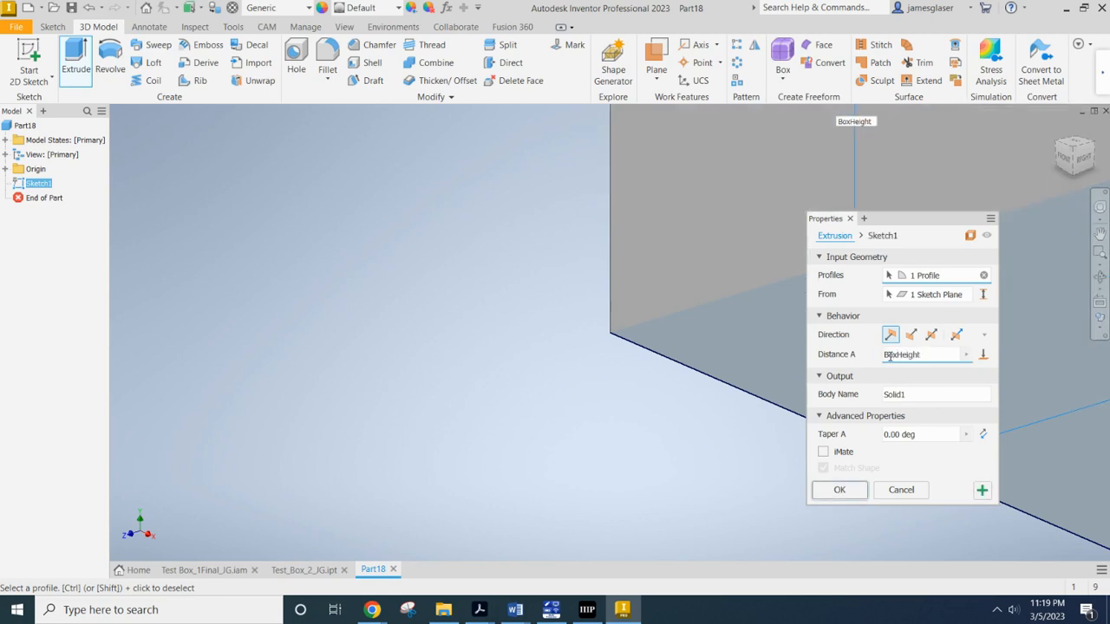
key(Return)
scroll(893, 343, down, 4)
key(F2)
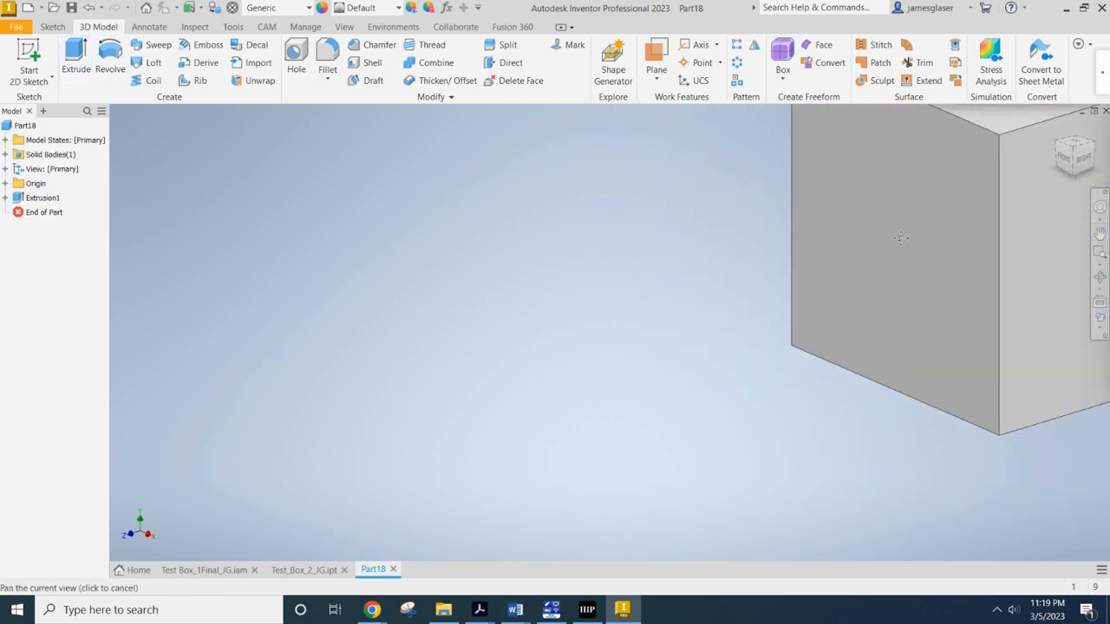
middle_drag(902, 239, 510, 302)
scroll(510, 302, up, 4)
scroll(544, 304, down, 3)
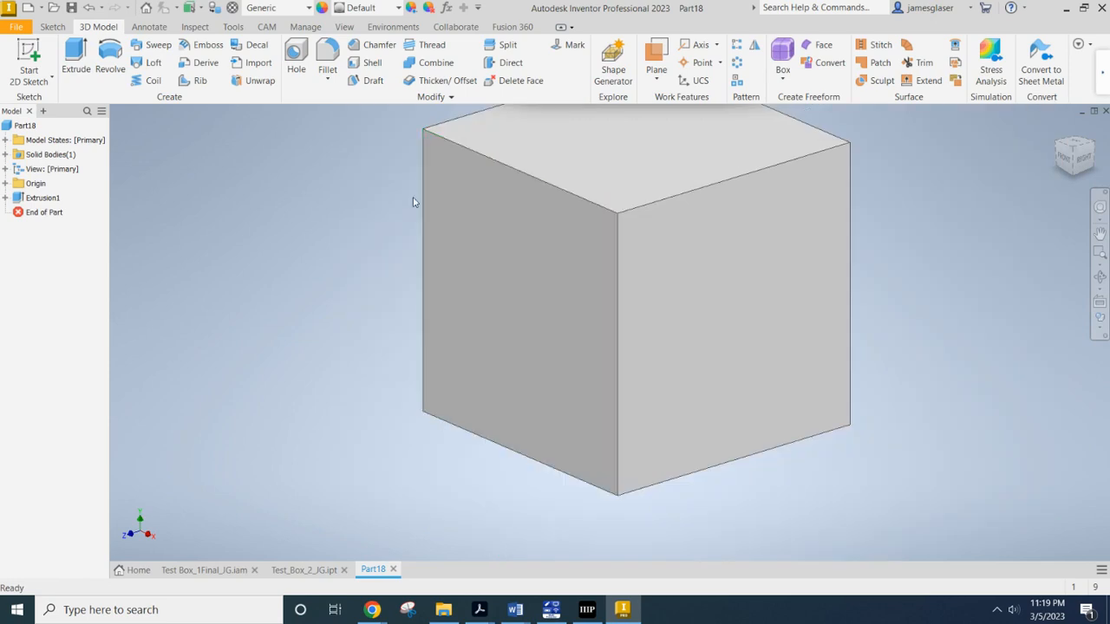
Save the part as Test_Box_3_JG.ipt in the 2-1-5 Redesign your case_JG folder under Intro to Engineering Design
click(19, 31)
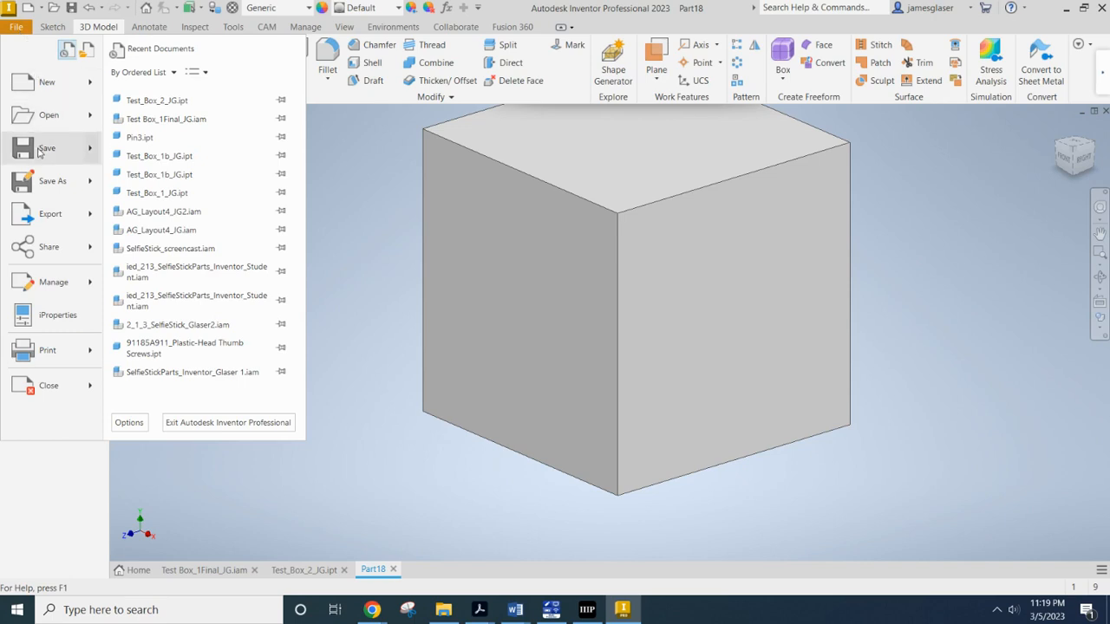
click(39, 153)
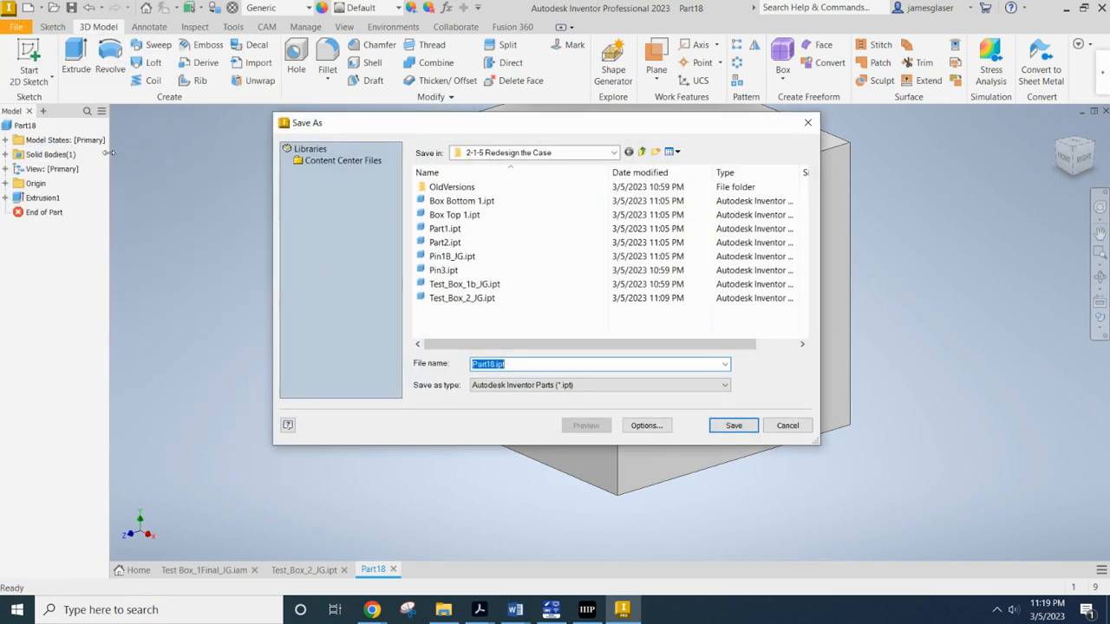
click(613, 153)
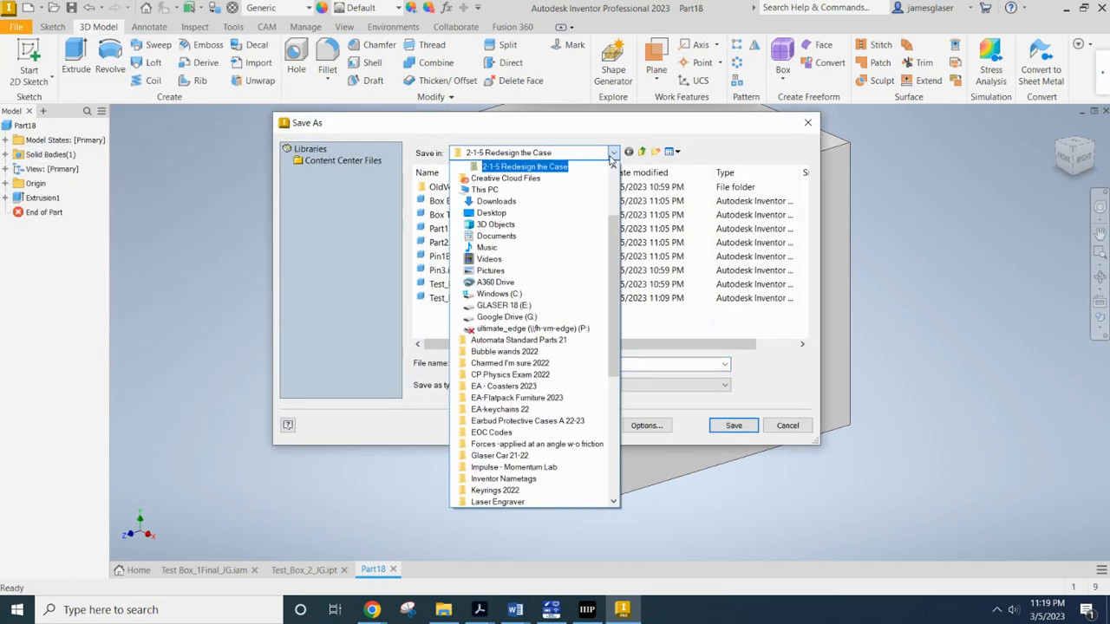
scroll(566, 197, up, 1)
click(565, 193)
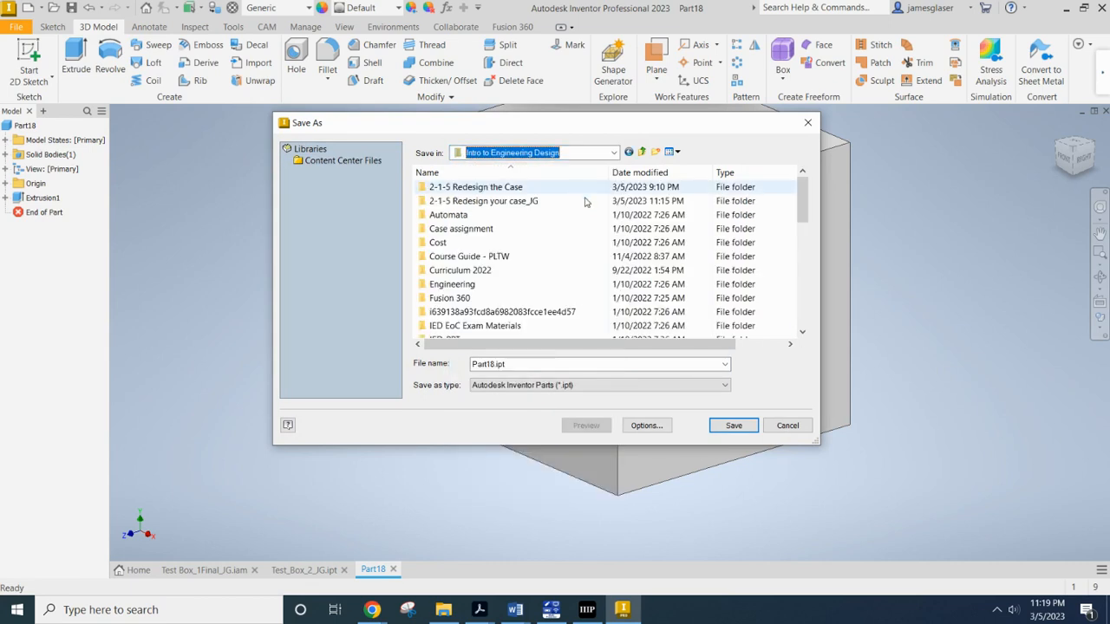
click(734, 425)
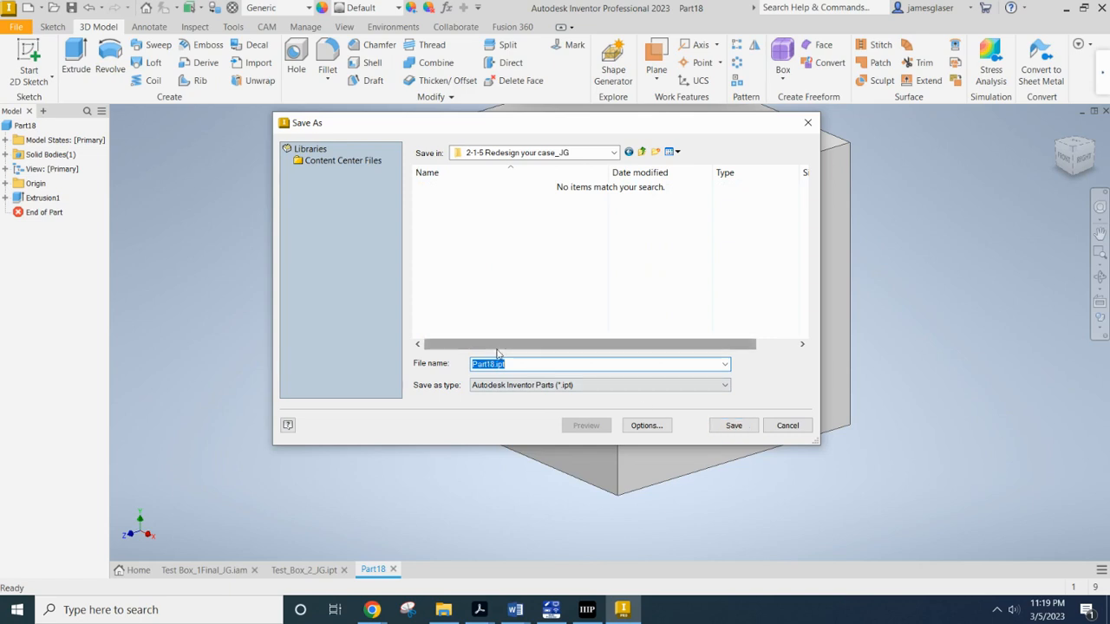
text(Box)
key(BackSpace)
click(732, 425)
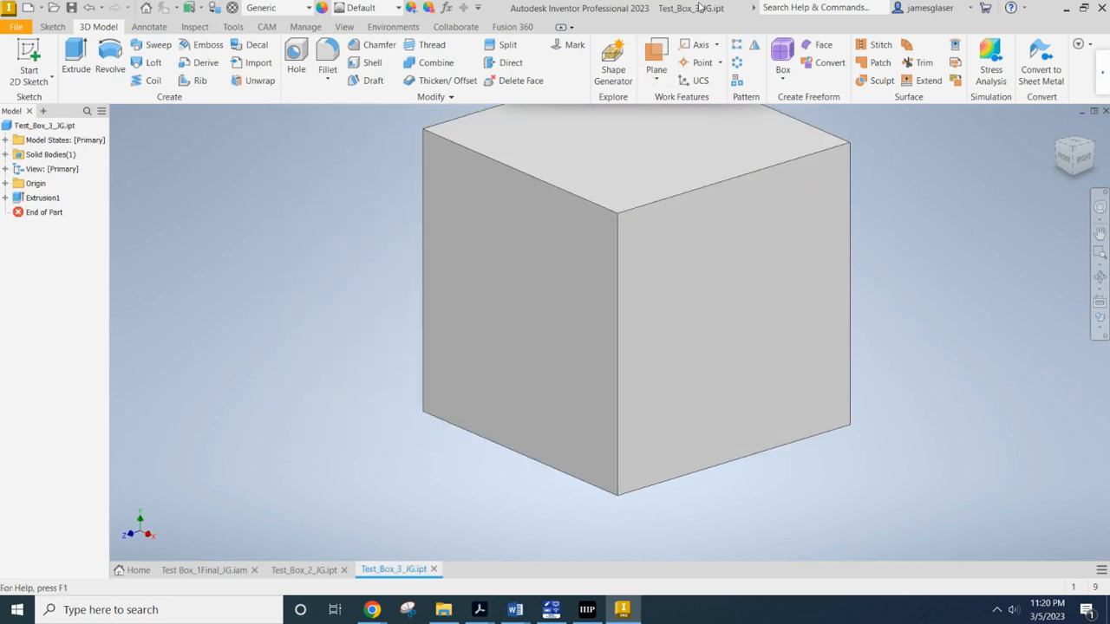
Switch to File Explorer and check the 2-1-5 Redesign your case_JG folder for the saved part file
click(443, 610)
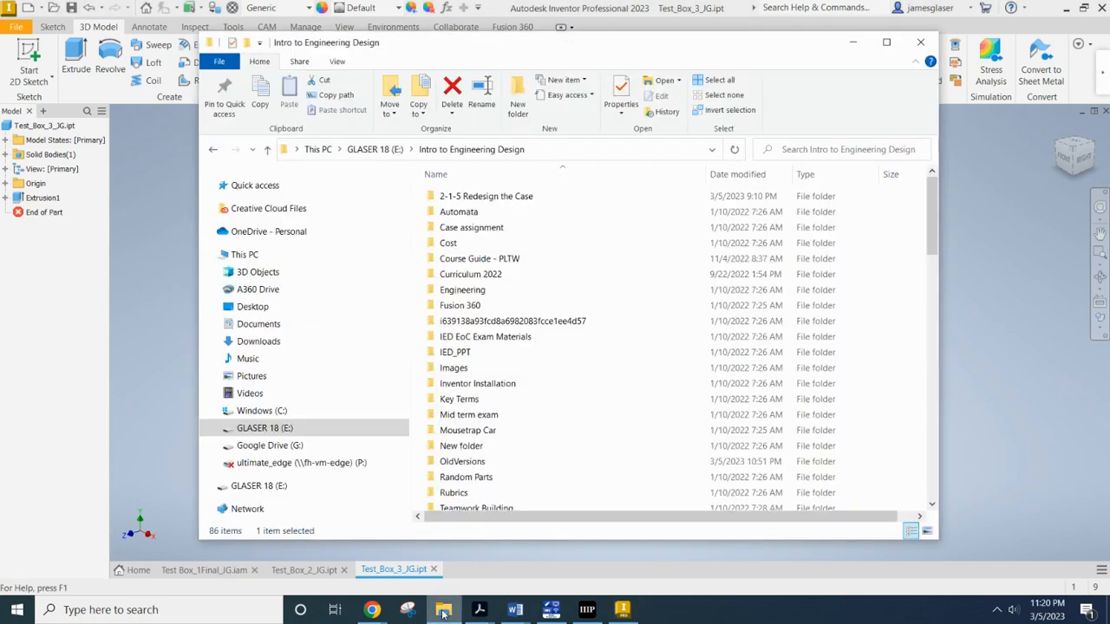
scroll(513, 282, down, 4)
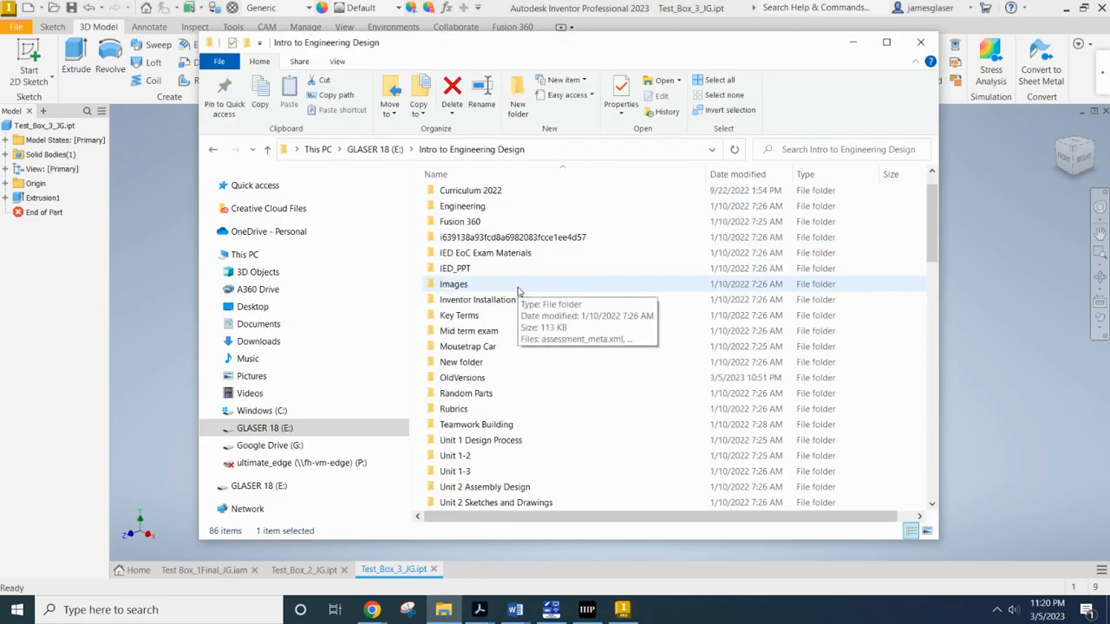
click(734, 149)
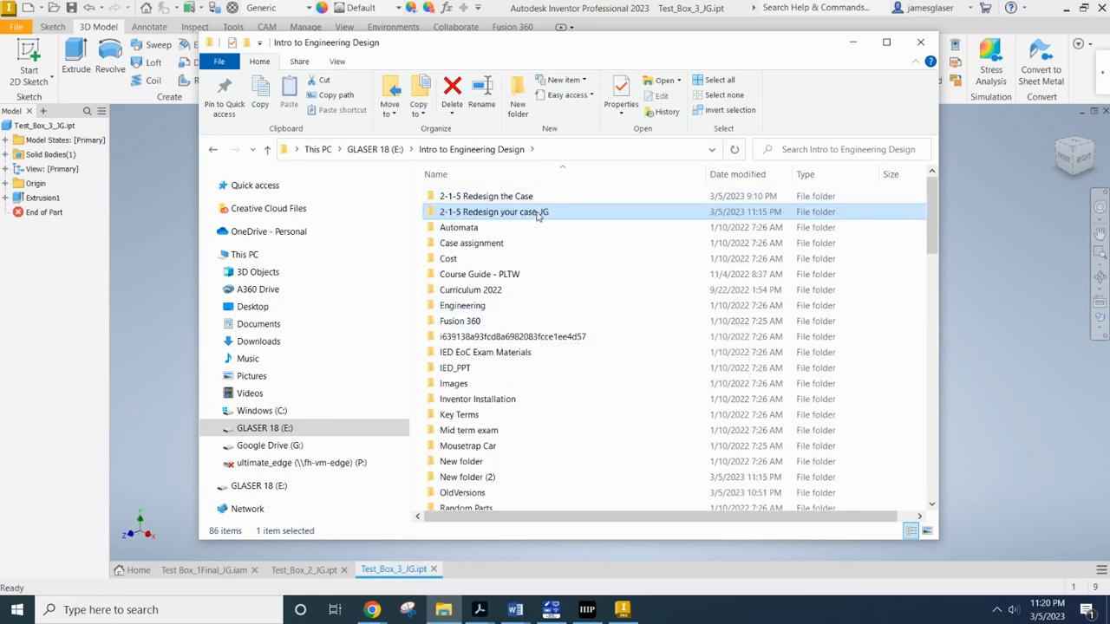
key(Return)
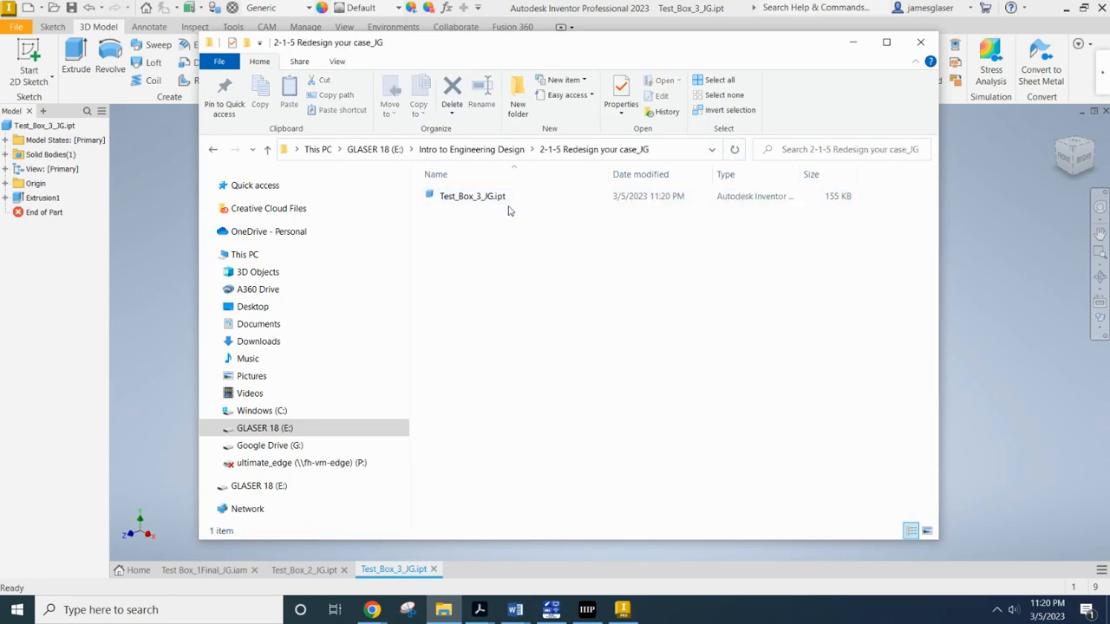
click(852, 41)
Shell the cube inward without removing any face, with the thickness set equal to the WallThickness parameter
scroll(413, 443, down, 3)
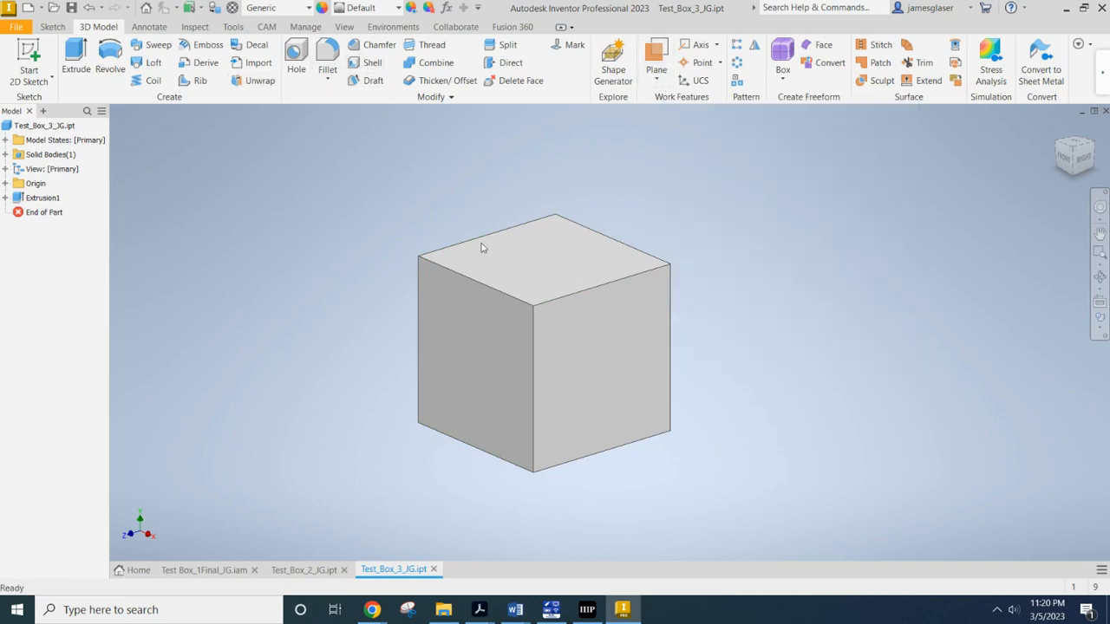
click(368, 64)
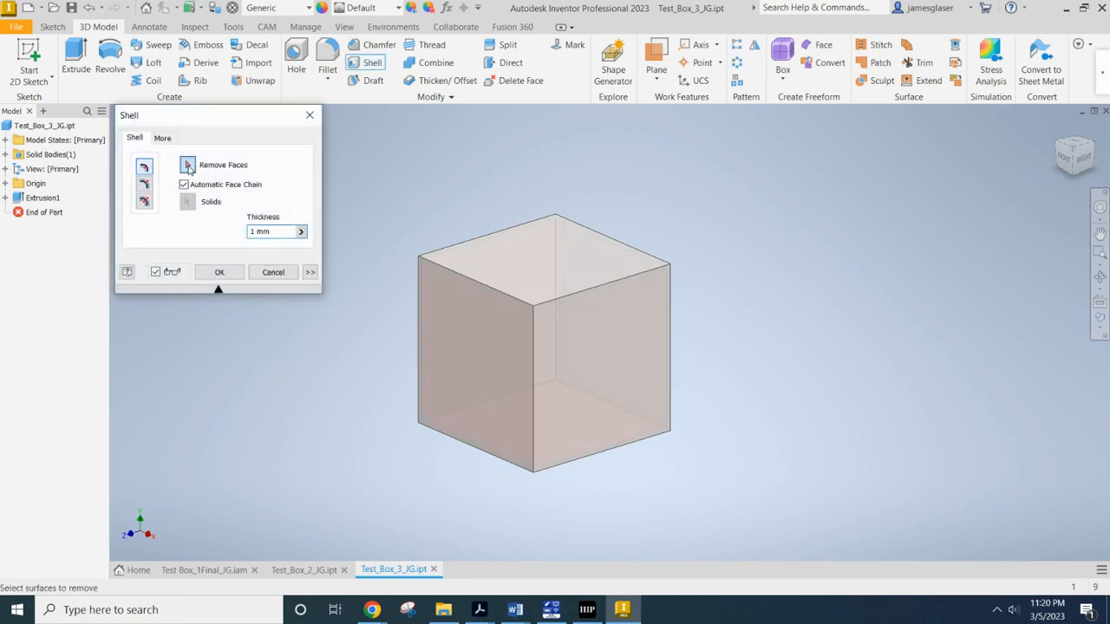
click(560, 260)
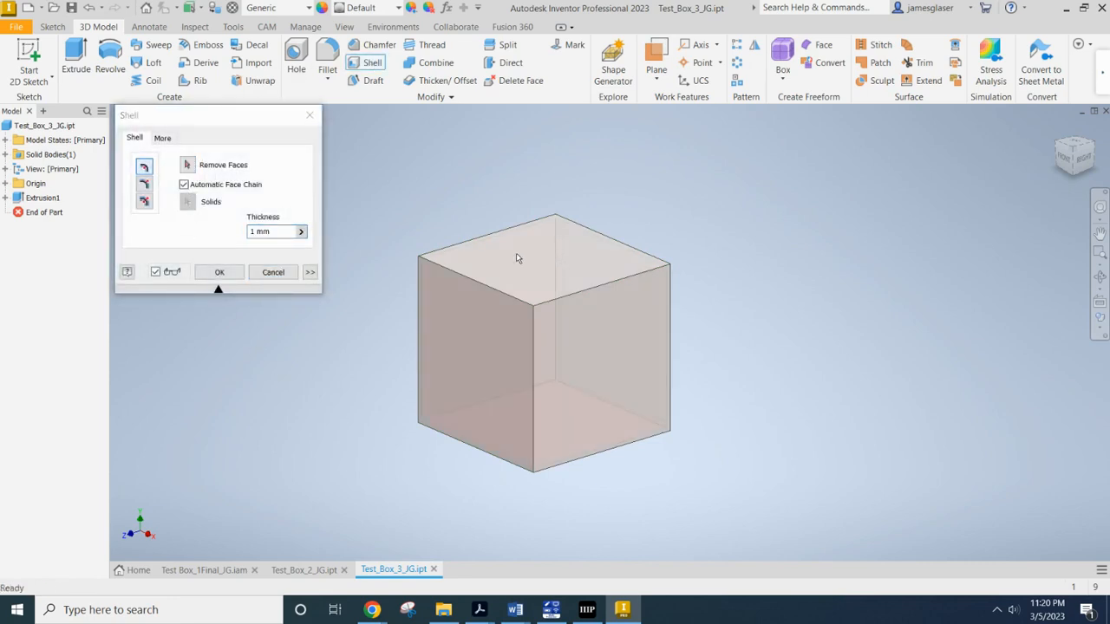
click(274, 232)
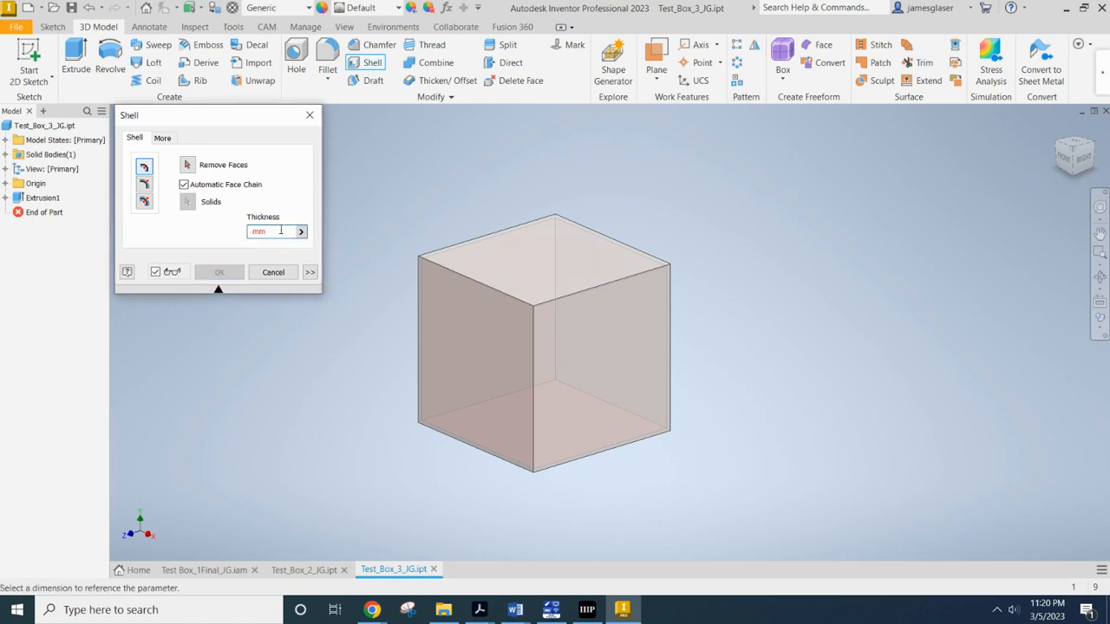
text(WallThickness)
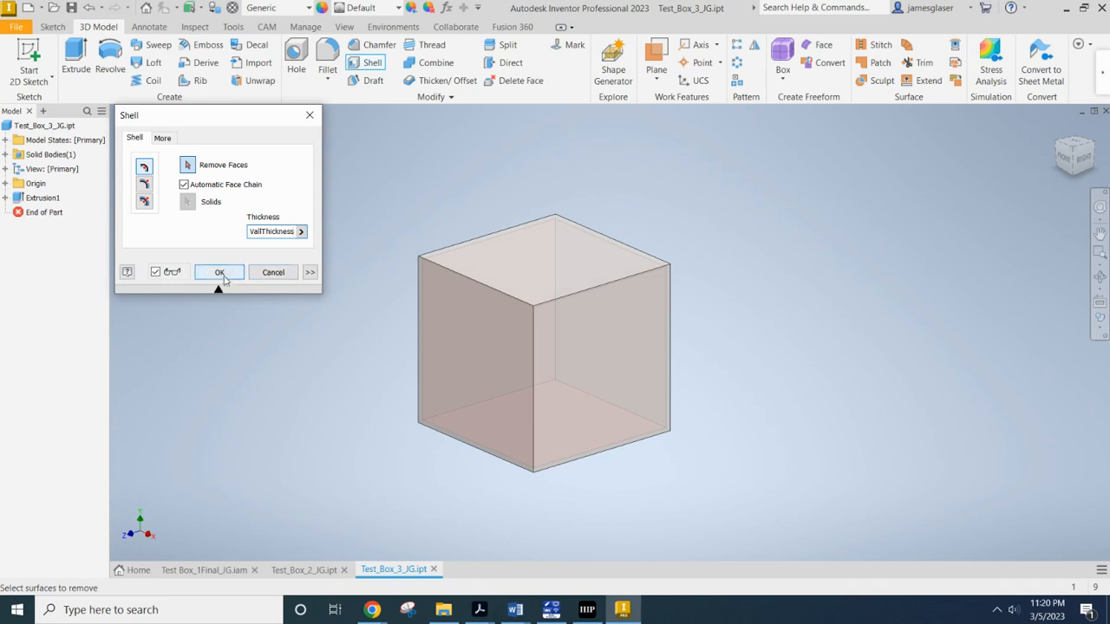
click(219, 272)
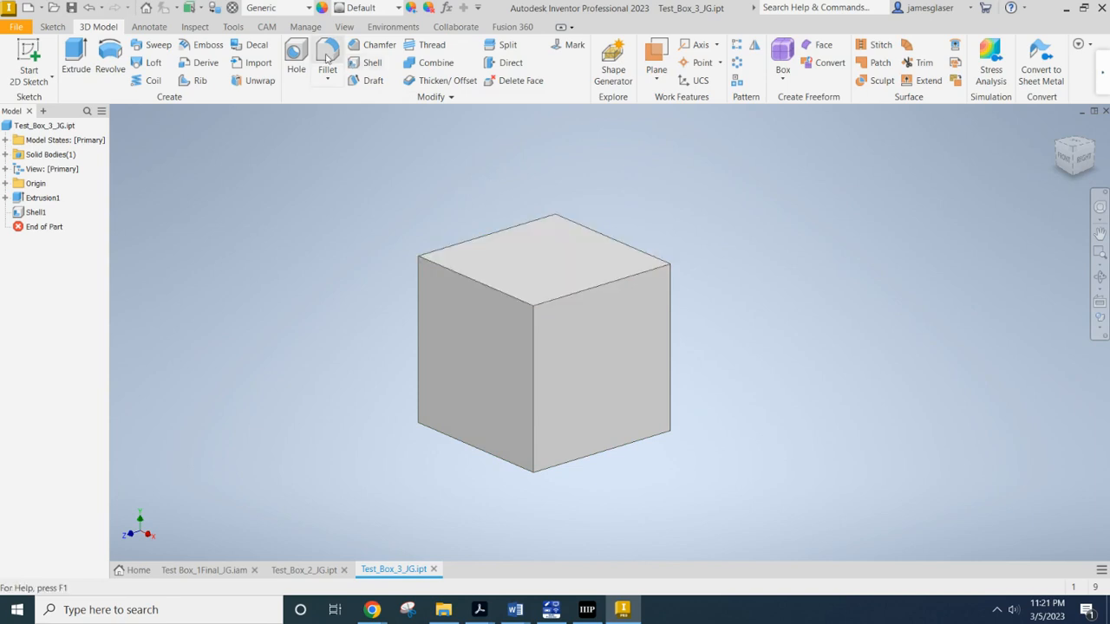
Create a cross section analysis from the cube's top face with a section offset of -21.5 mm to inspect the hollow interior
click(205, 31)
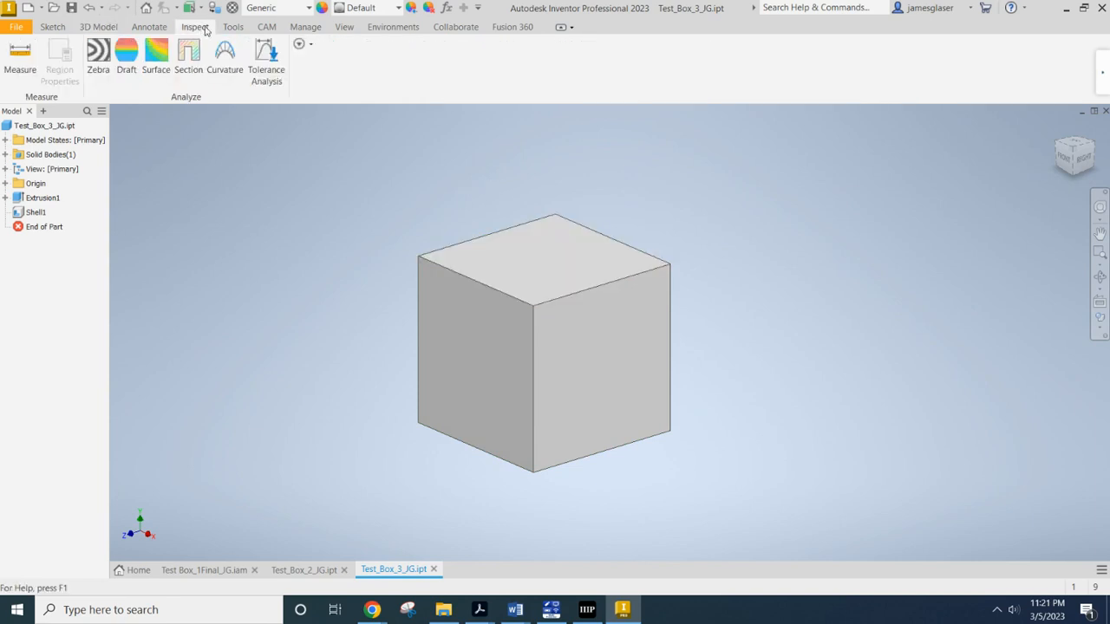
click(192, 59)
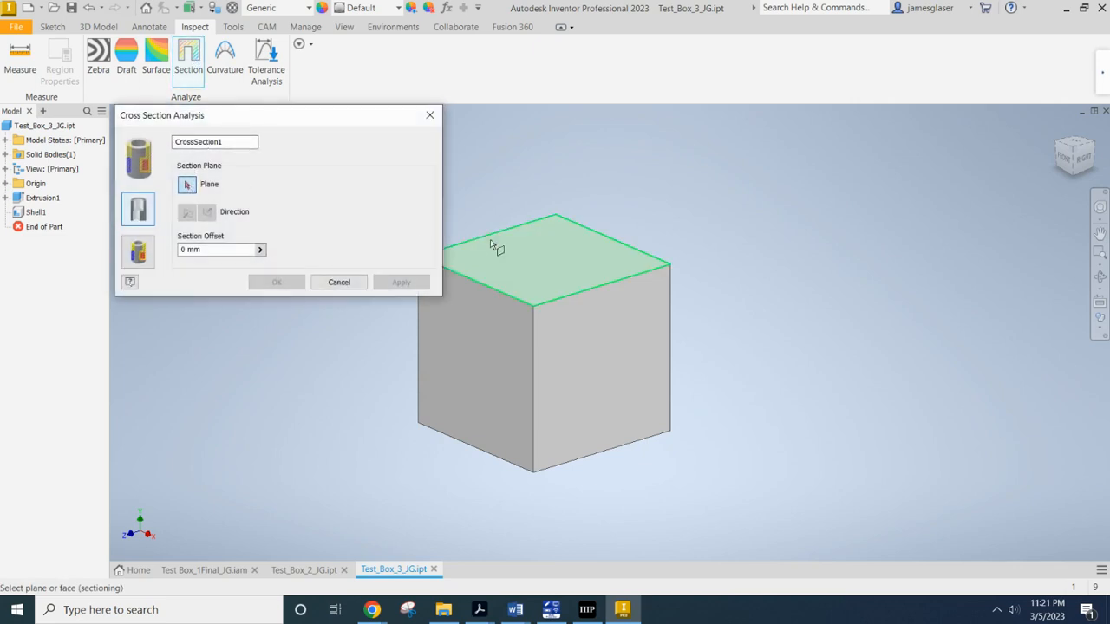
click(538, 268)
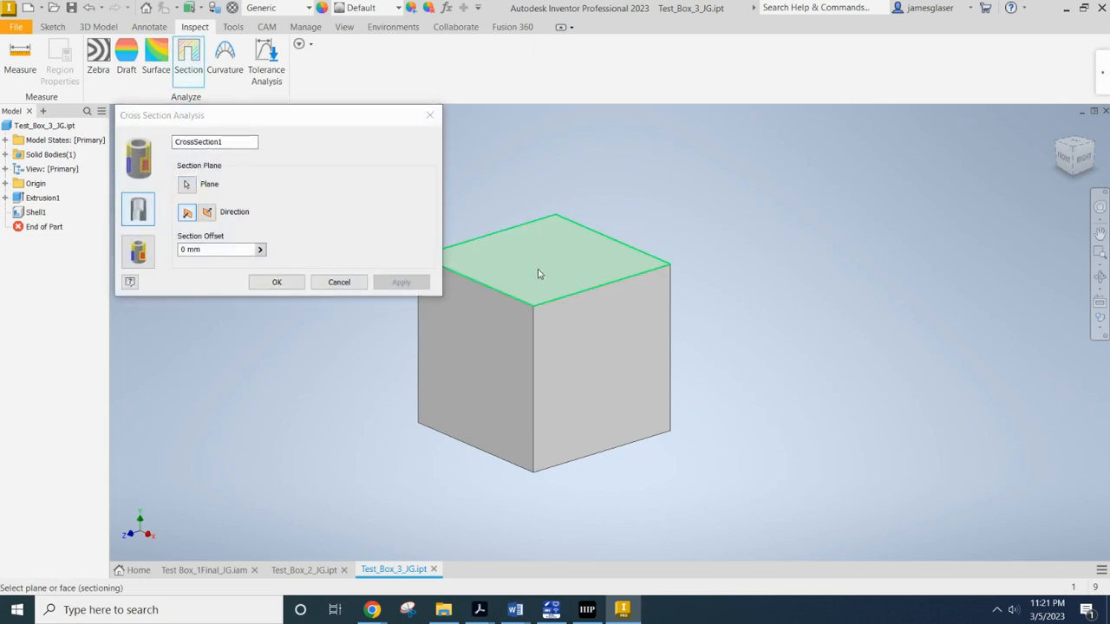
drag(545, 222, 552, 280)
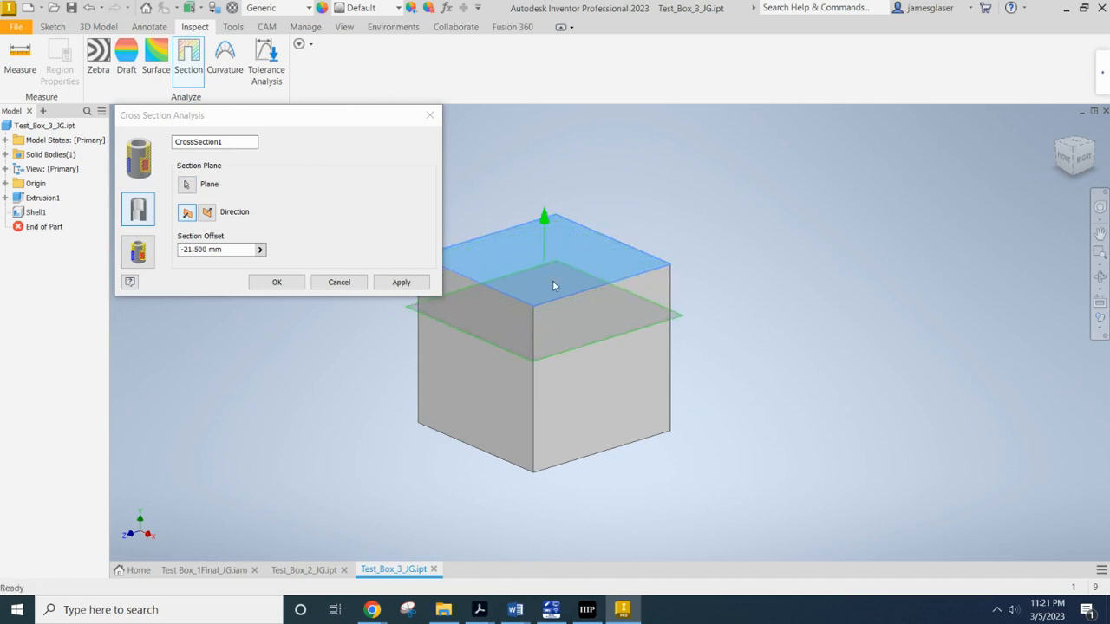
click(278, 283)
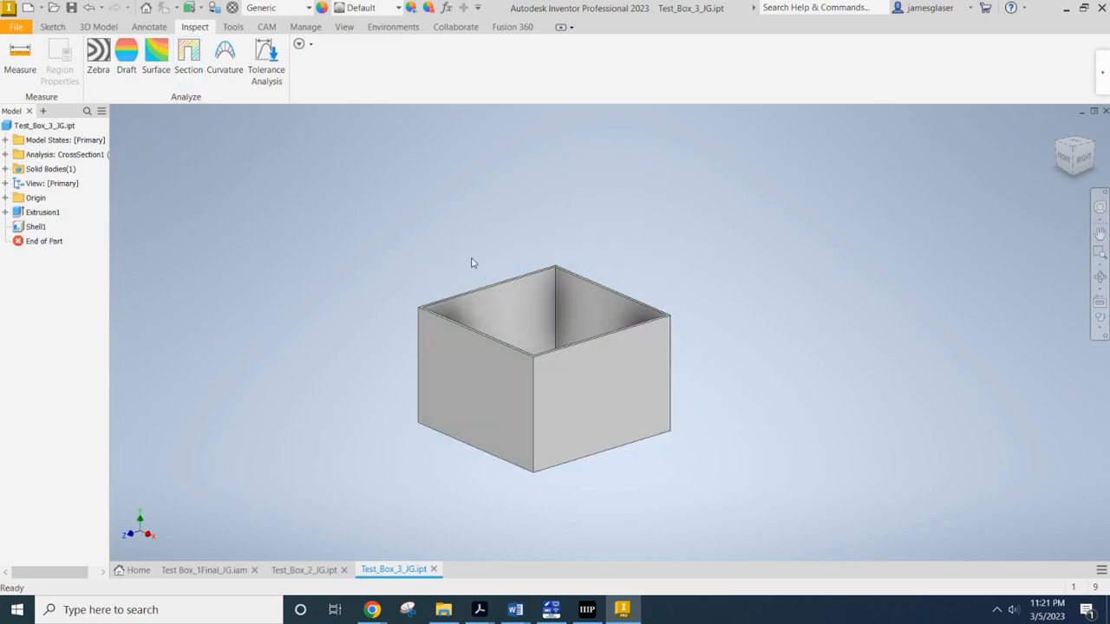
Delete the cross section analysis from the part
click(5, 155)
click(29, 170)
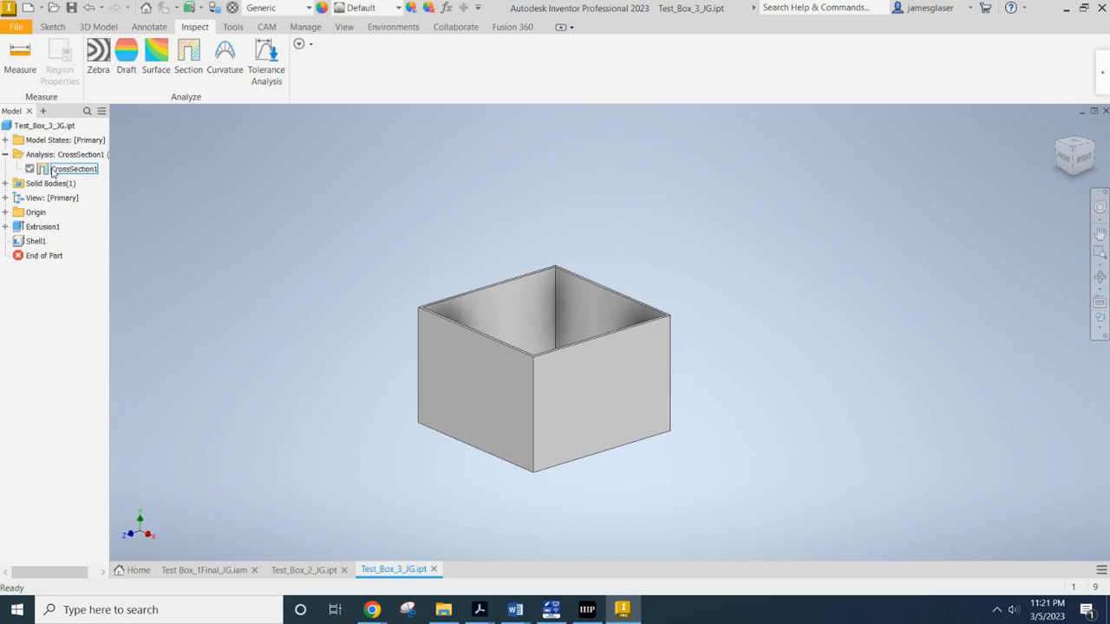
right_click(54, 171)
click(91, 188)
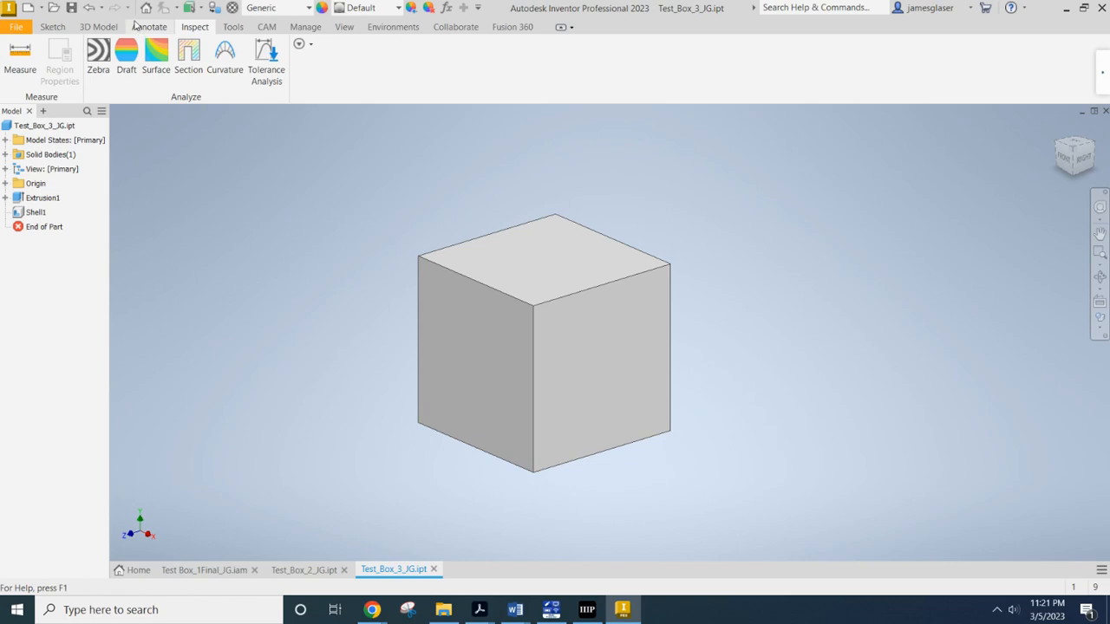
Create a work plane offset from the cube's top face by -.5*BoxHeight
click(56, 30)
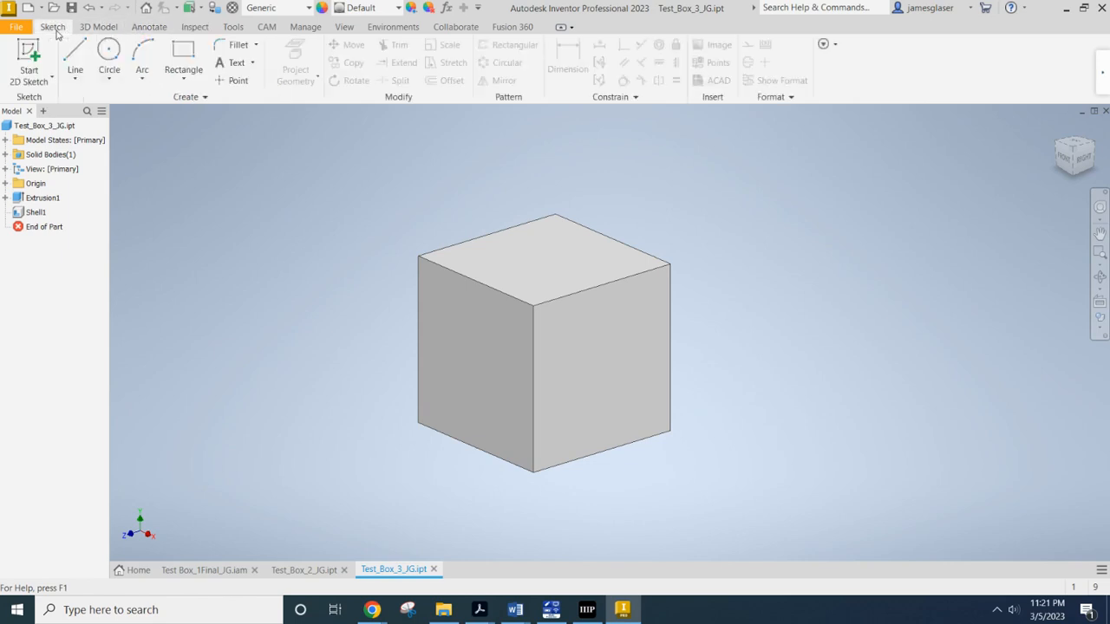
click(107, 29)
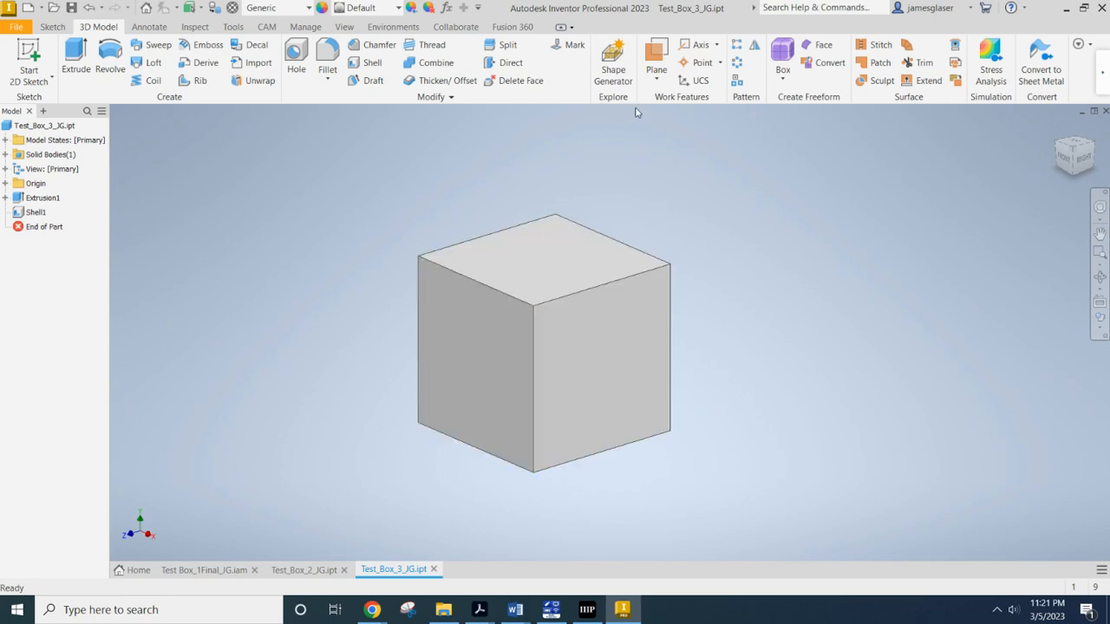
click(657, 78)
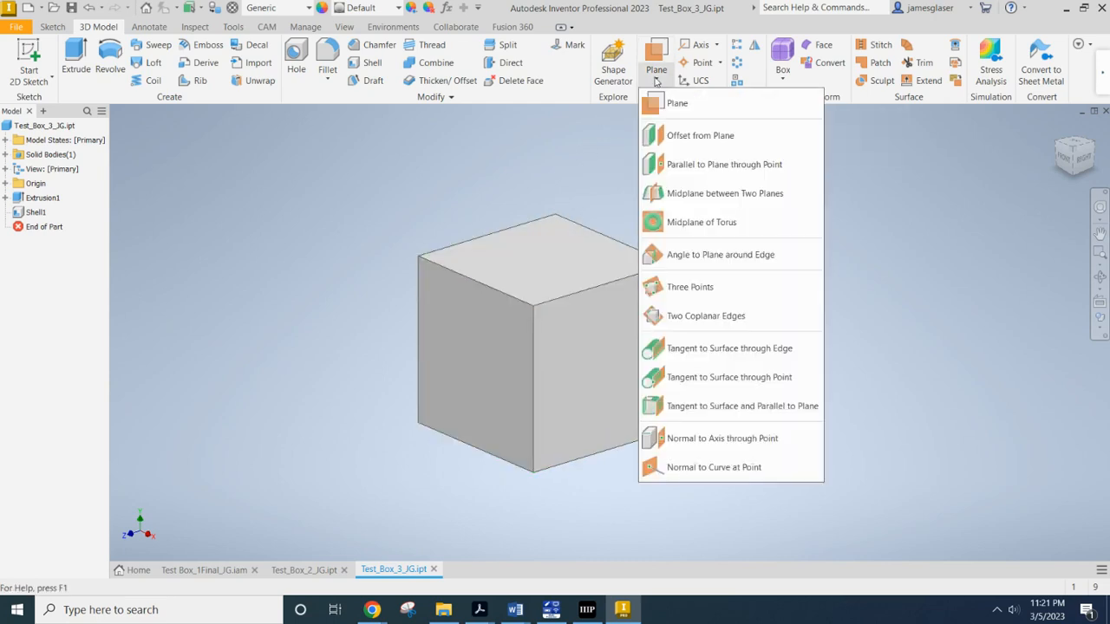
click(716, 142)
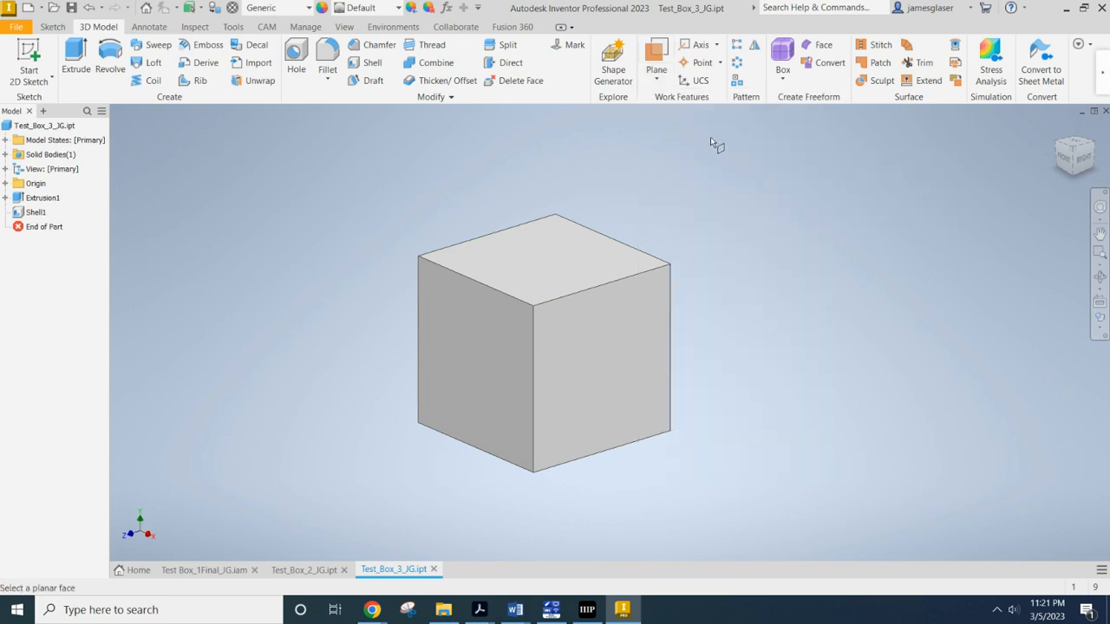
click(532, 262)
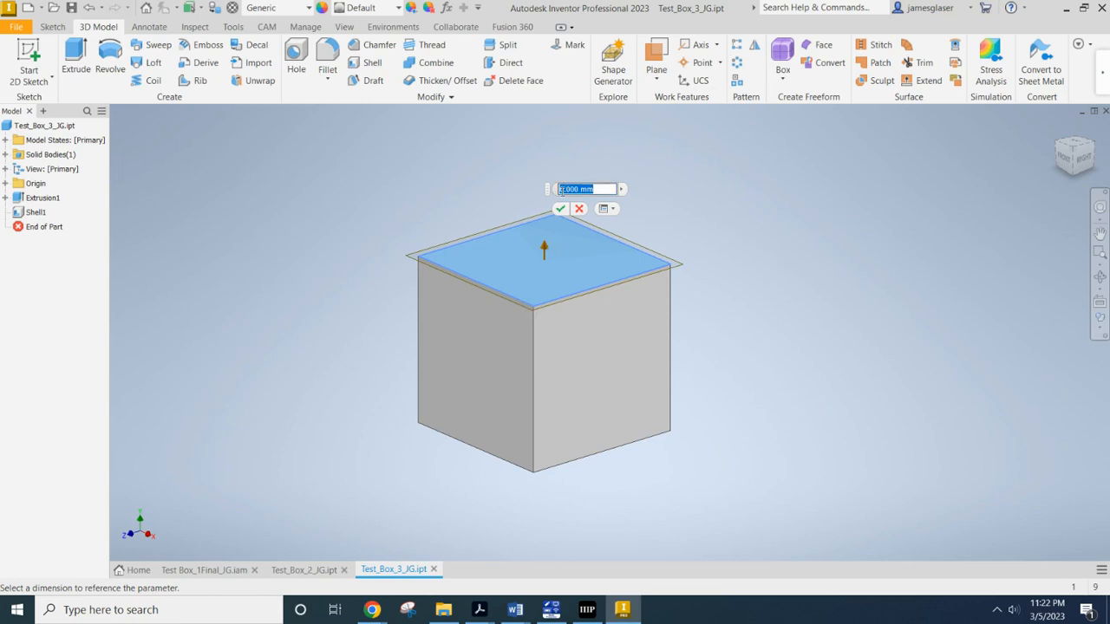
key(BackSpace)
text(-5)
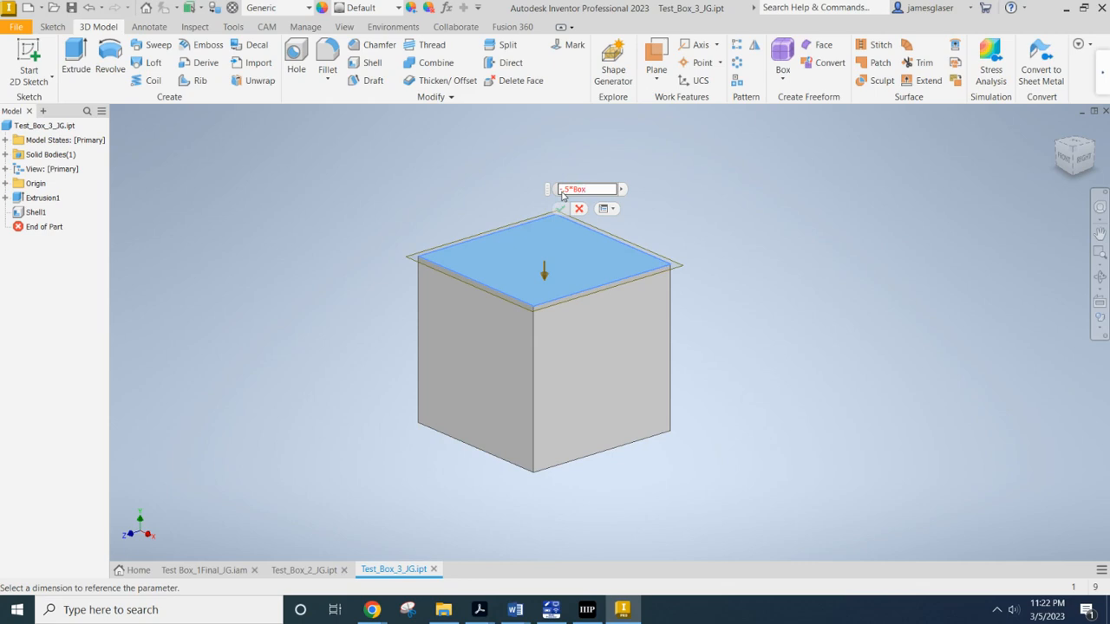
text(*BoxHeight)
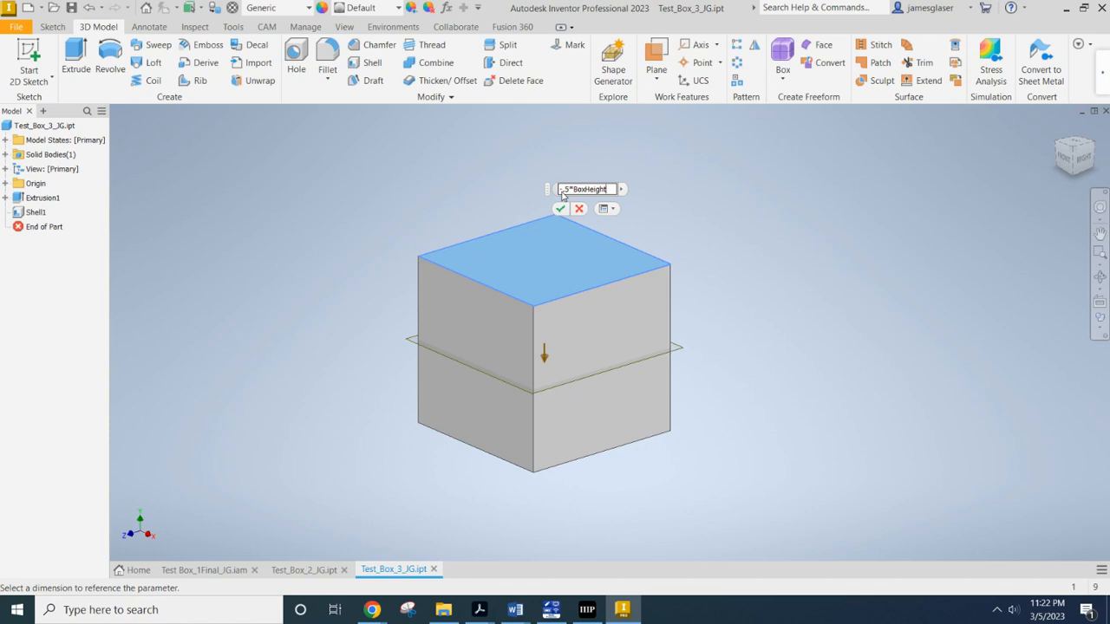
click(561, 210)
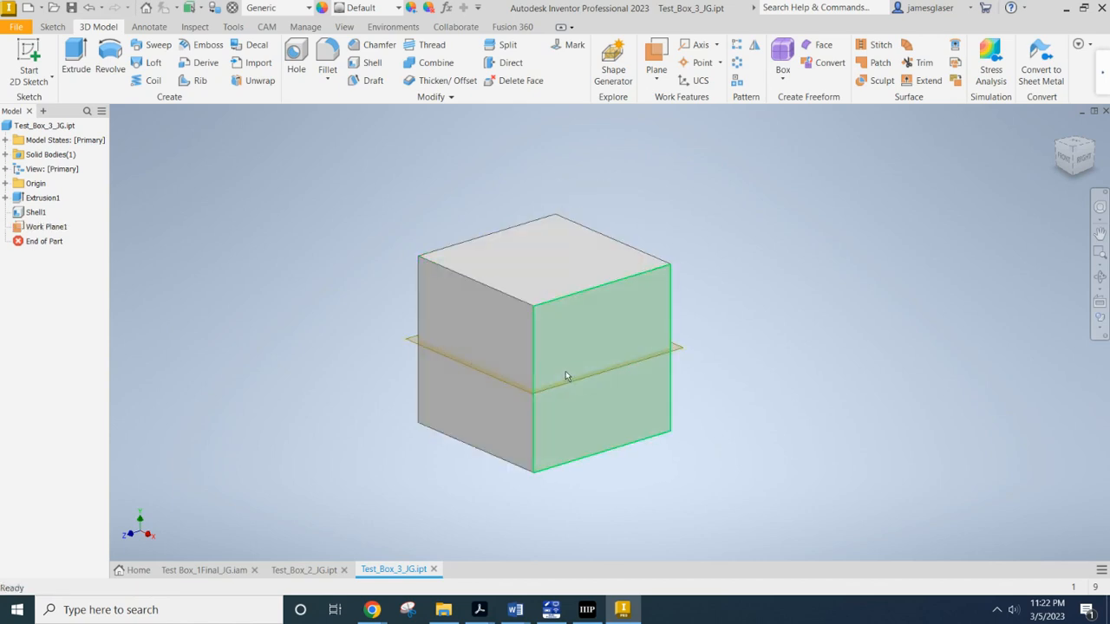
Split the hollow cube solid along the mid-height work plane, keeping both sides
mouse_move(565, 375)
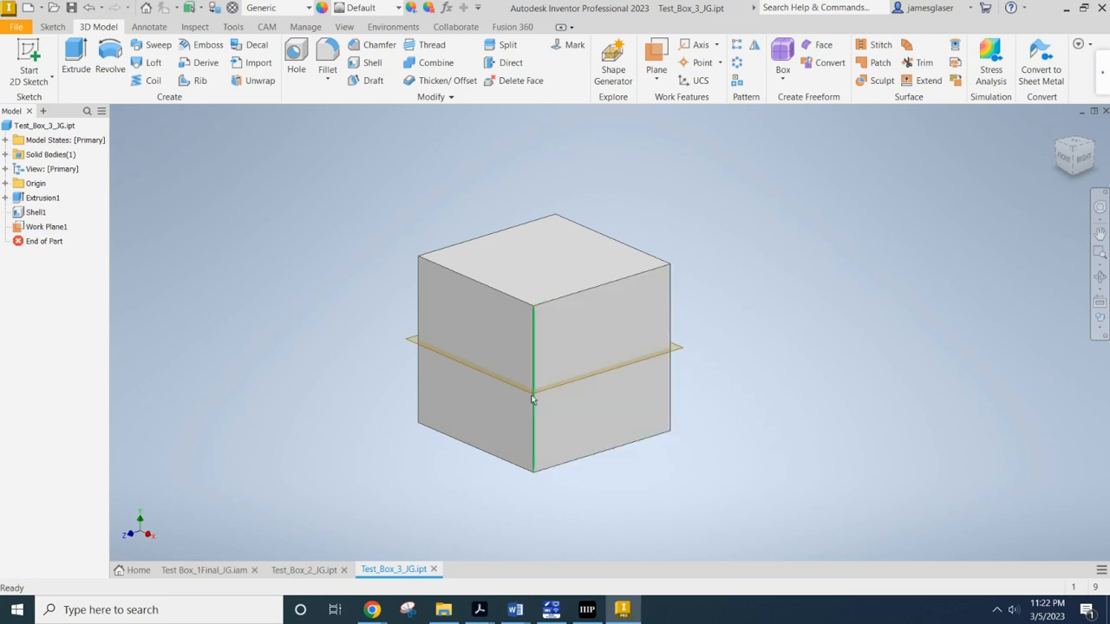
click(508, 49)
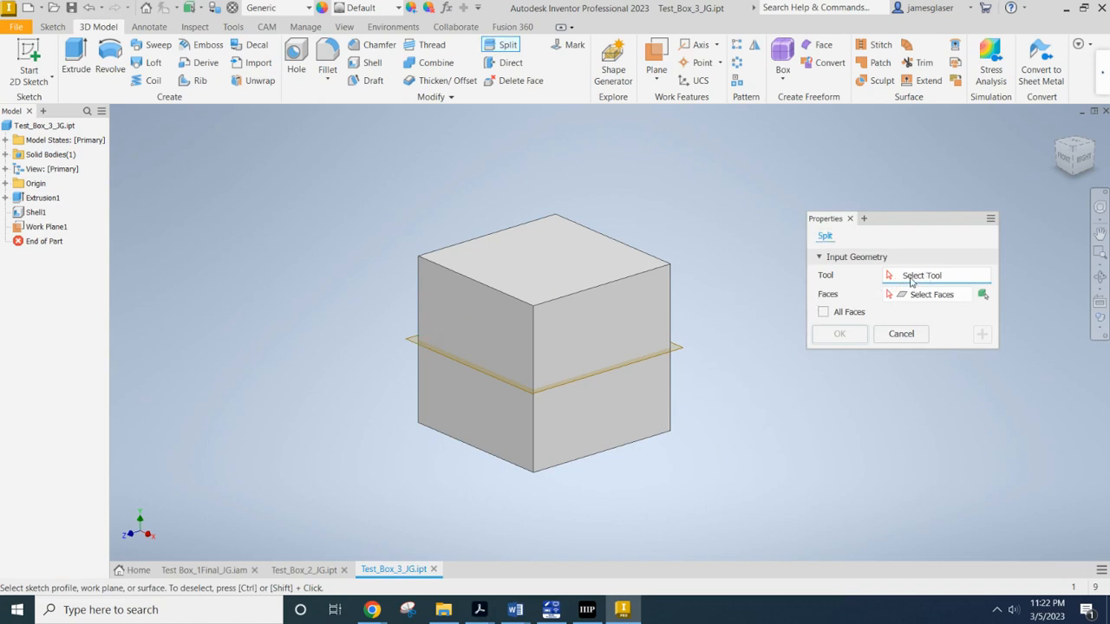
click(686, 356)
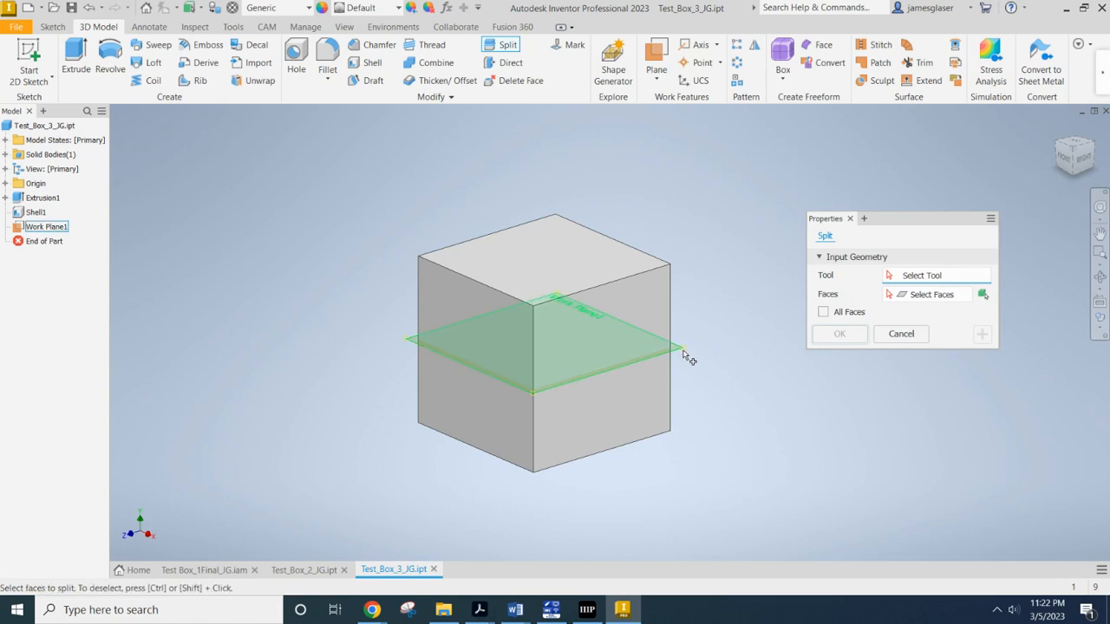
click(983, 295)
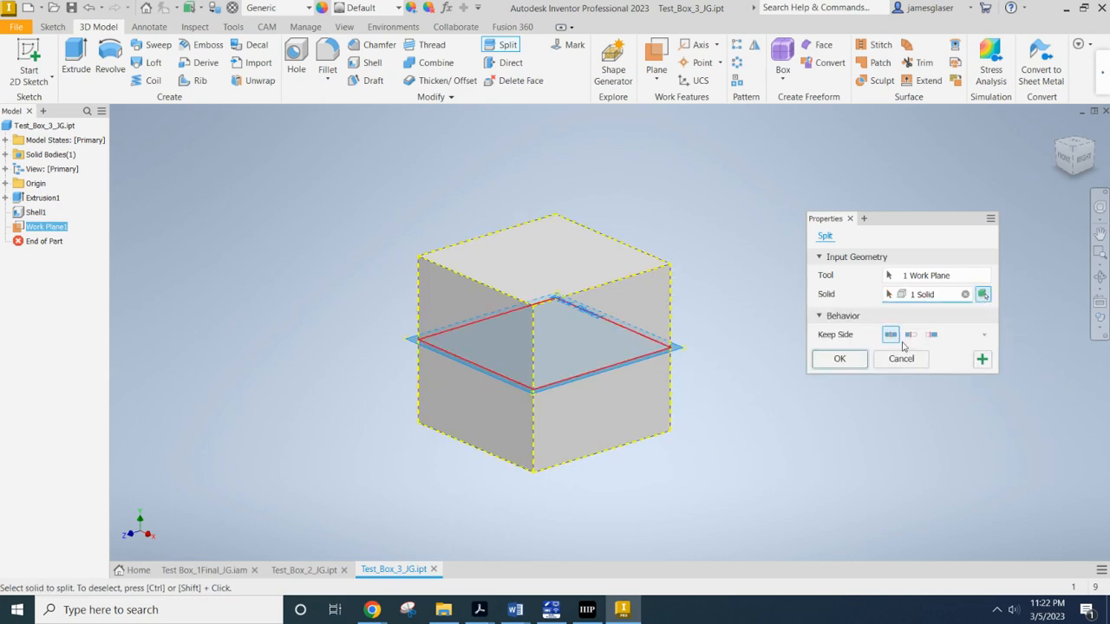
click(839, 359)
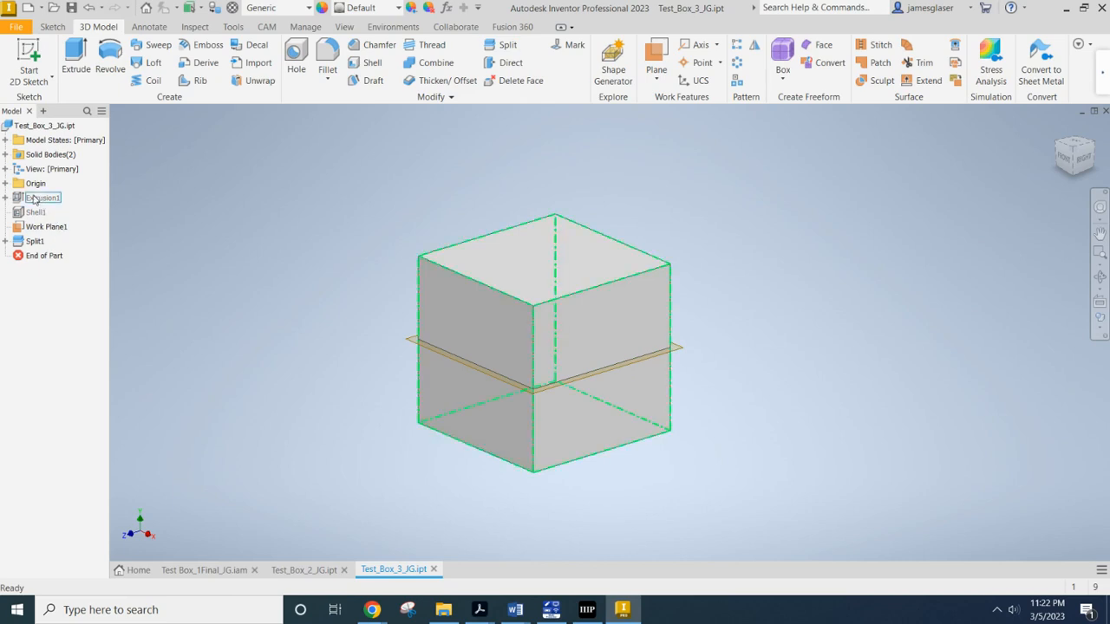
Rename the upper solid body to Box Top and the lower solid body to Box Bottom
click(6, 155)
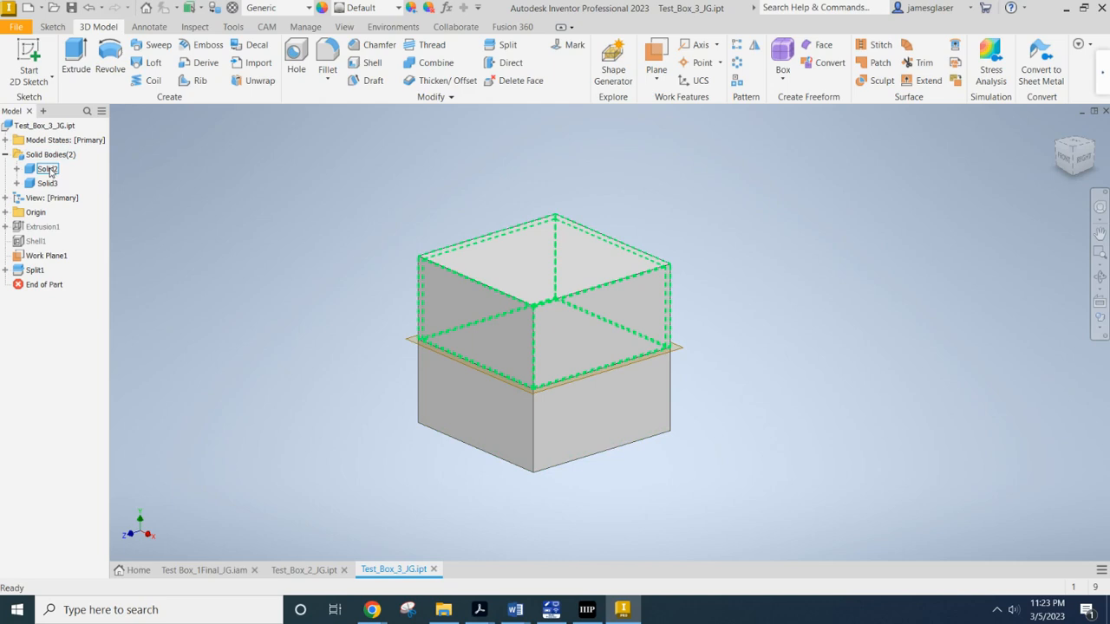
click(49, 171)
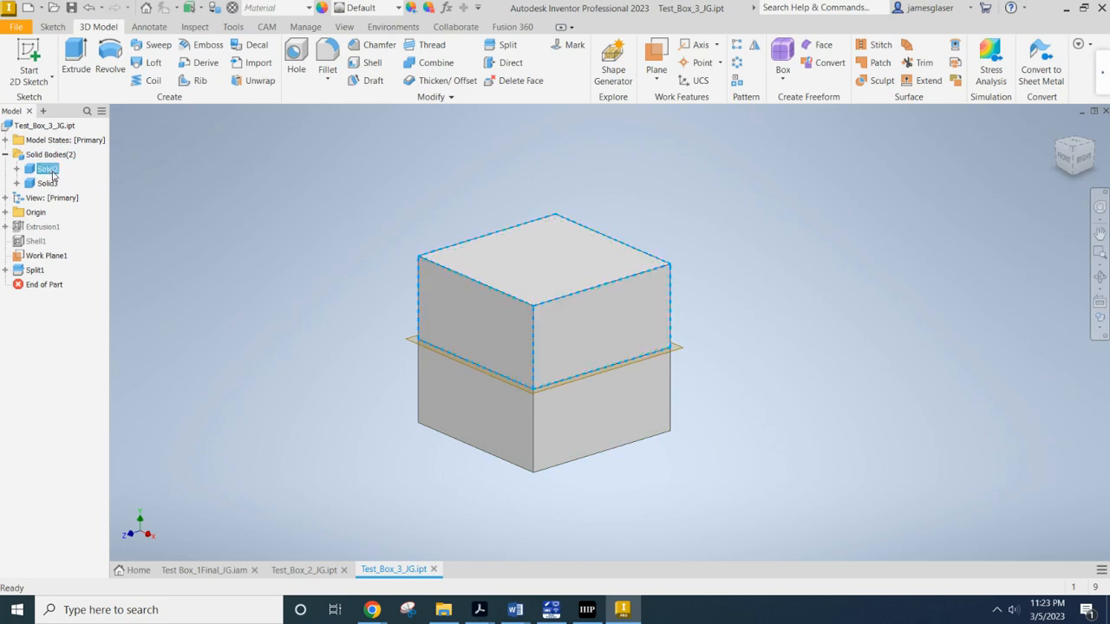
click(47, 170)
text(Box Top)
click(48, 184)
click(48, 184)
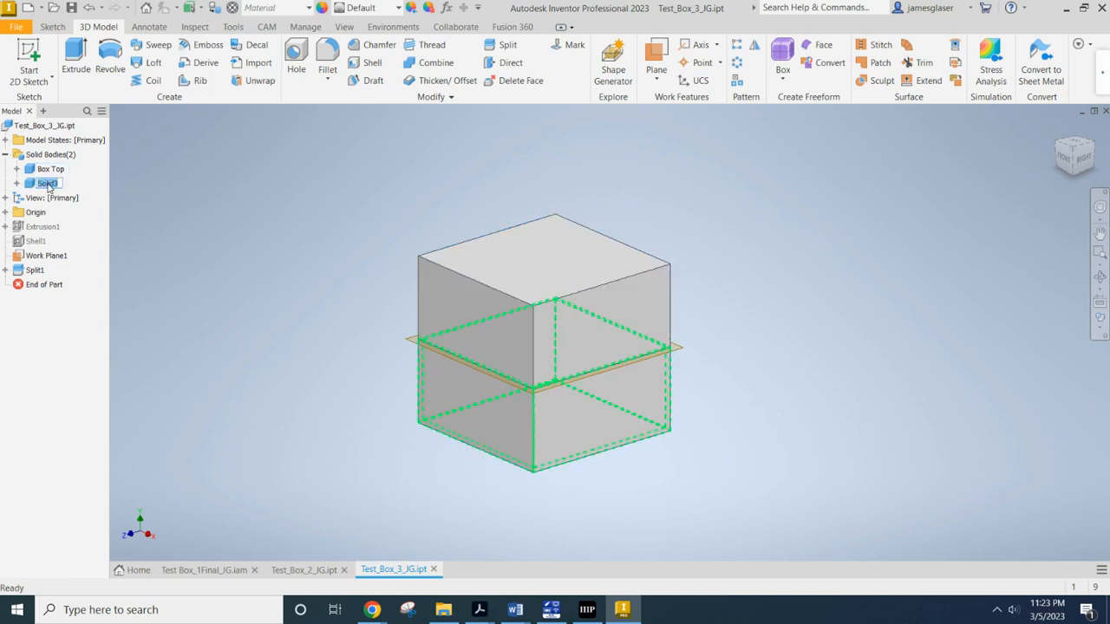
text(Box Bottom)
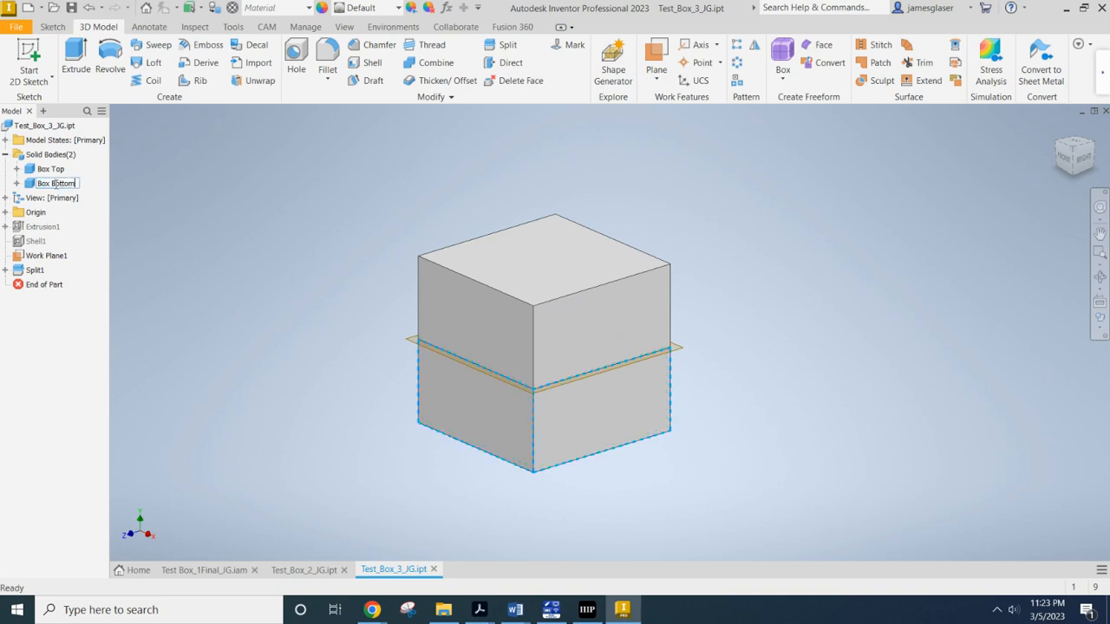
click(201, 350)
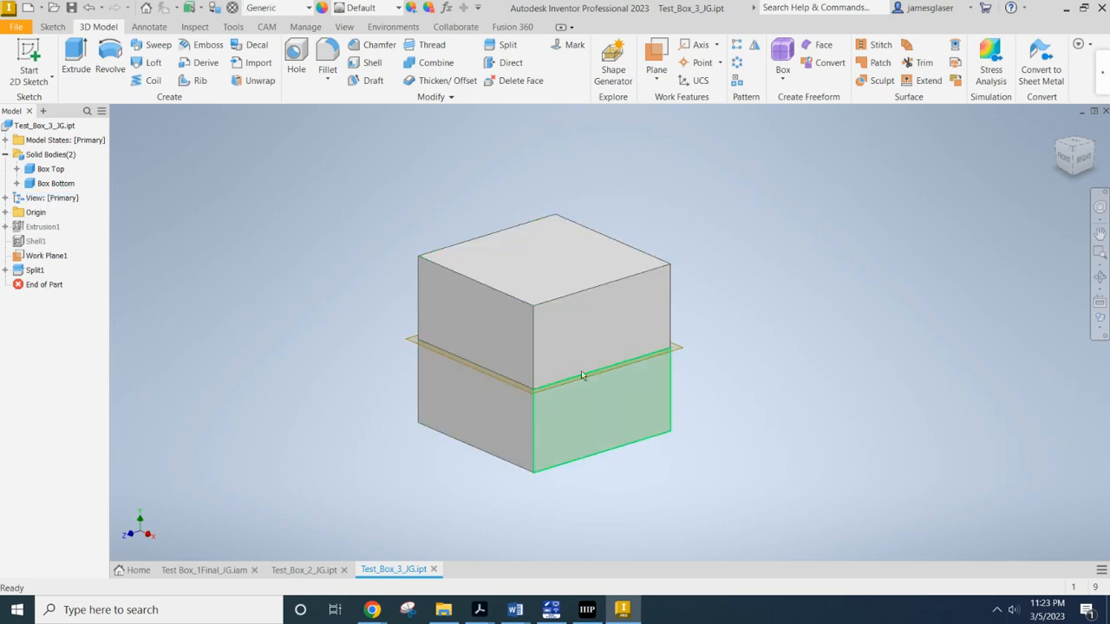
Hide the Box Top body to look into the lower half, and show it again
right_click(43, 171)
click(93, 240)
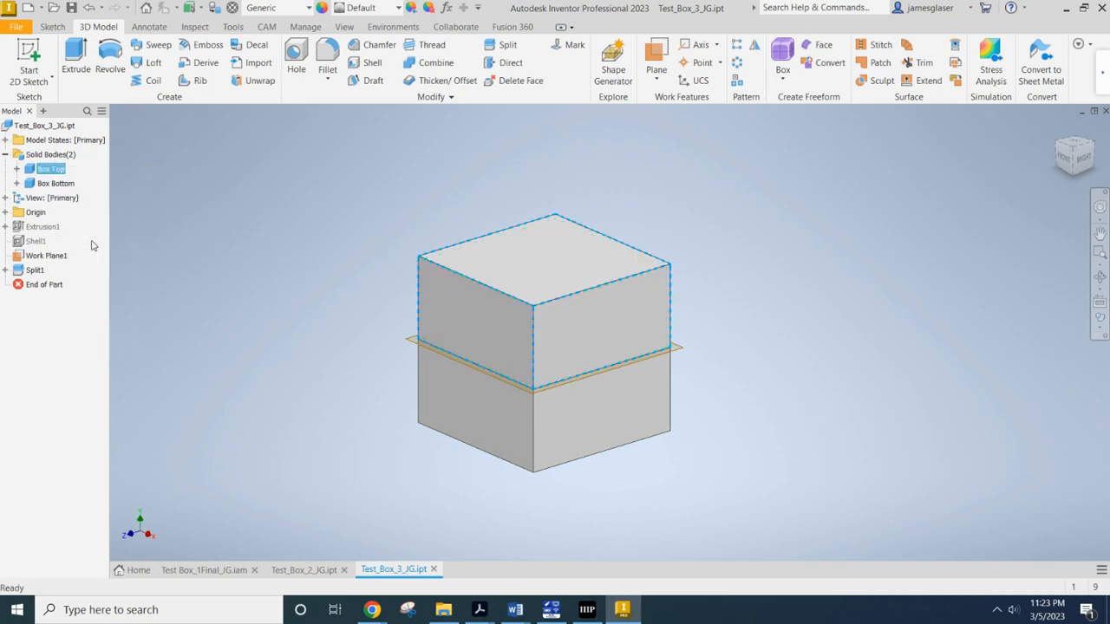
right_click(59, 172)
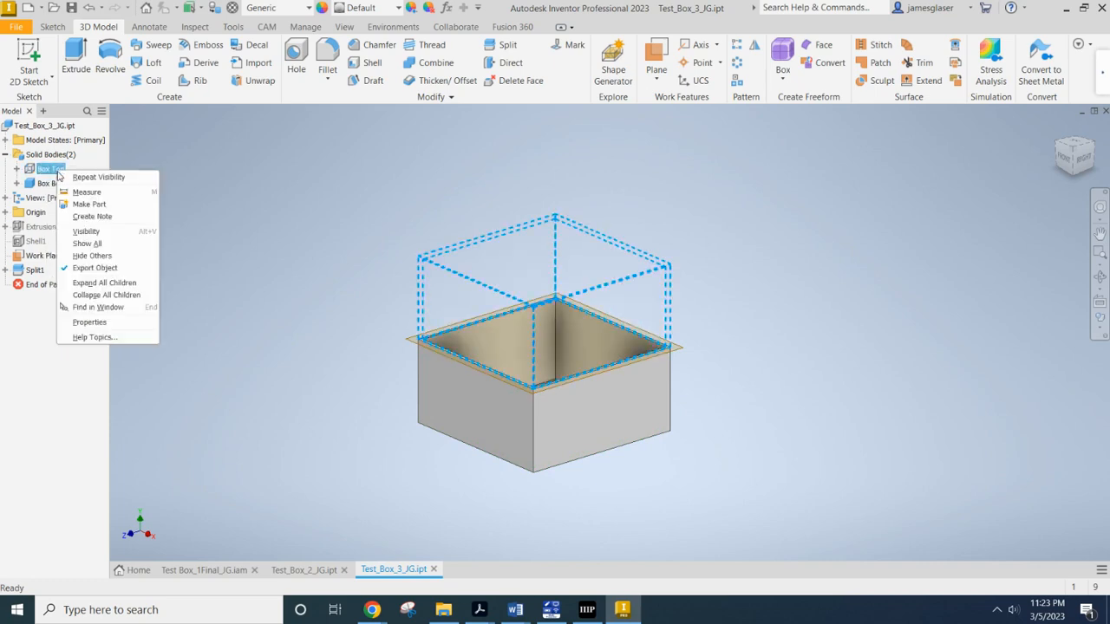
click(87, 232)
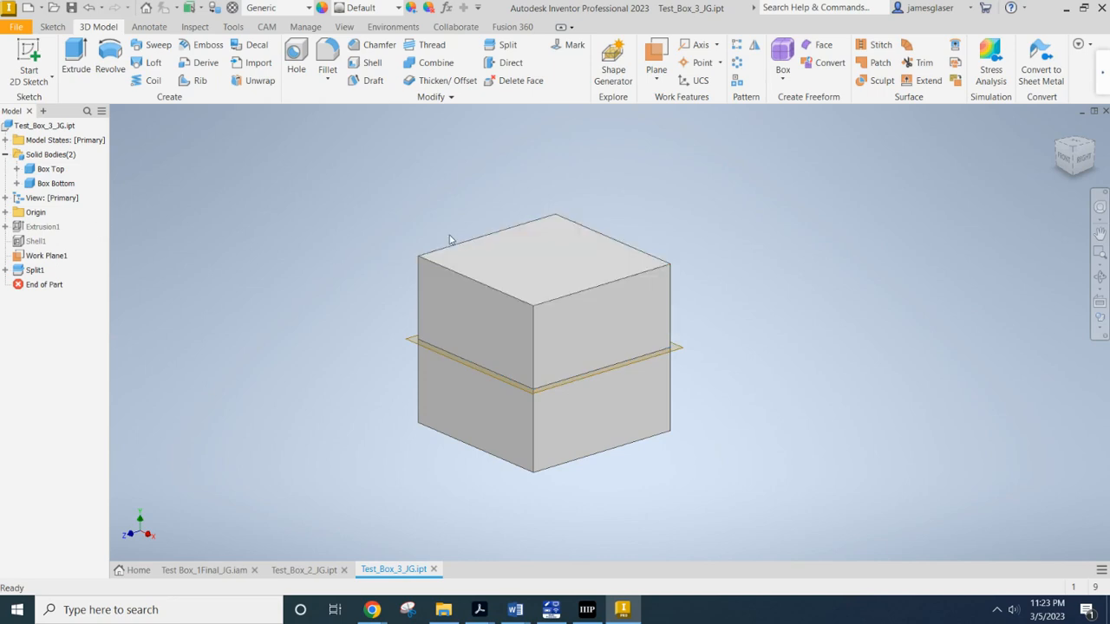
Start a sketch on Box Bottom's front face and draw a horizontal line about 5 mm long outward from its upper right corner
click(1070, 161)
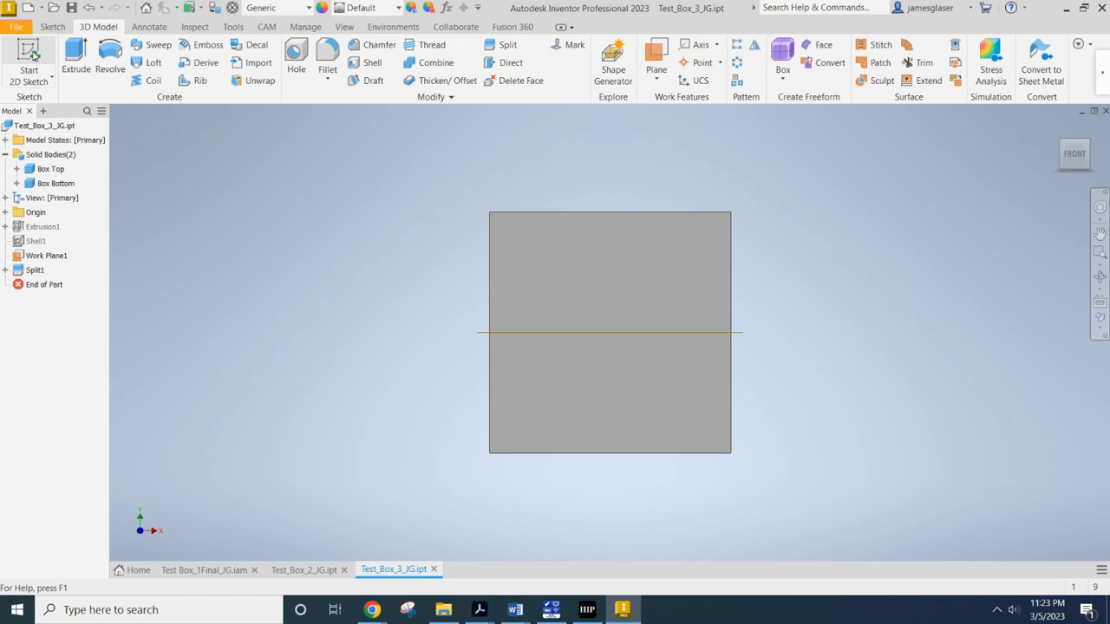
click(33, 55)
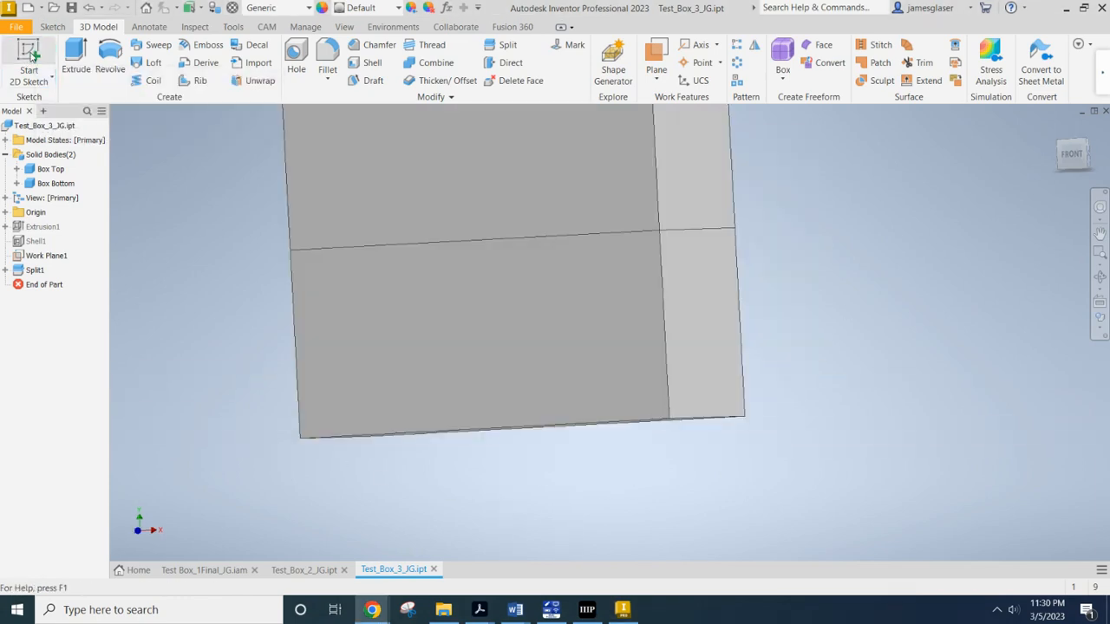
click(33, 56)
click(531, 346)
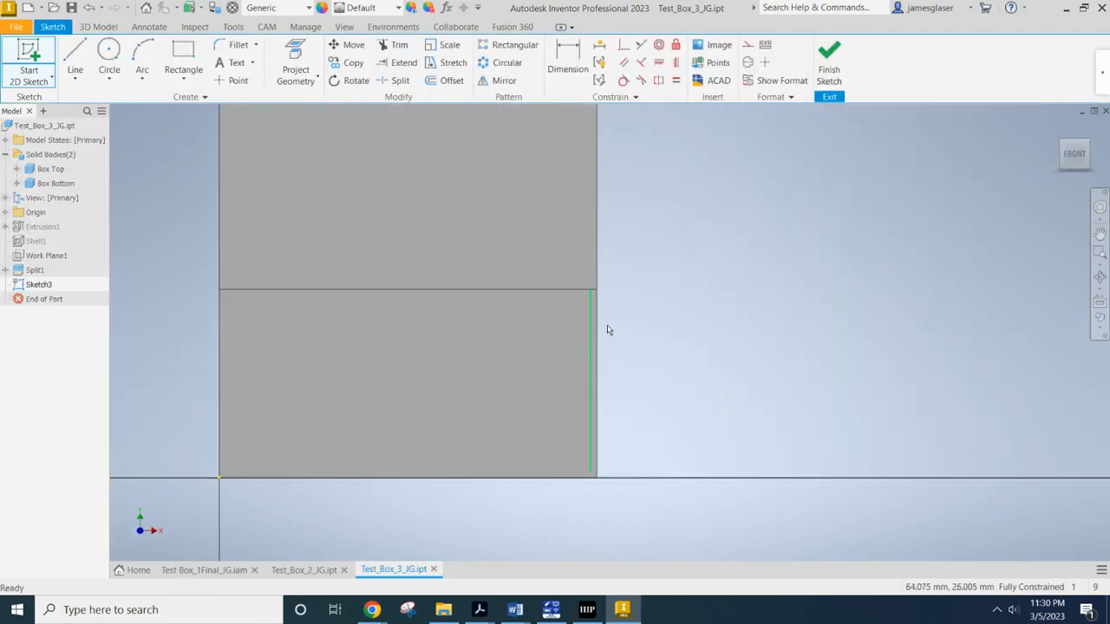
click(76, 60)
scroll(569, 271, up, 2)
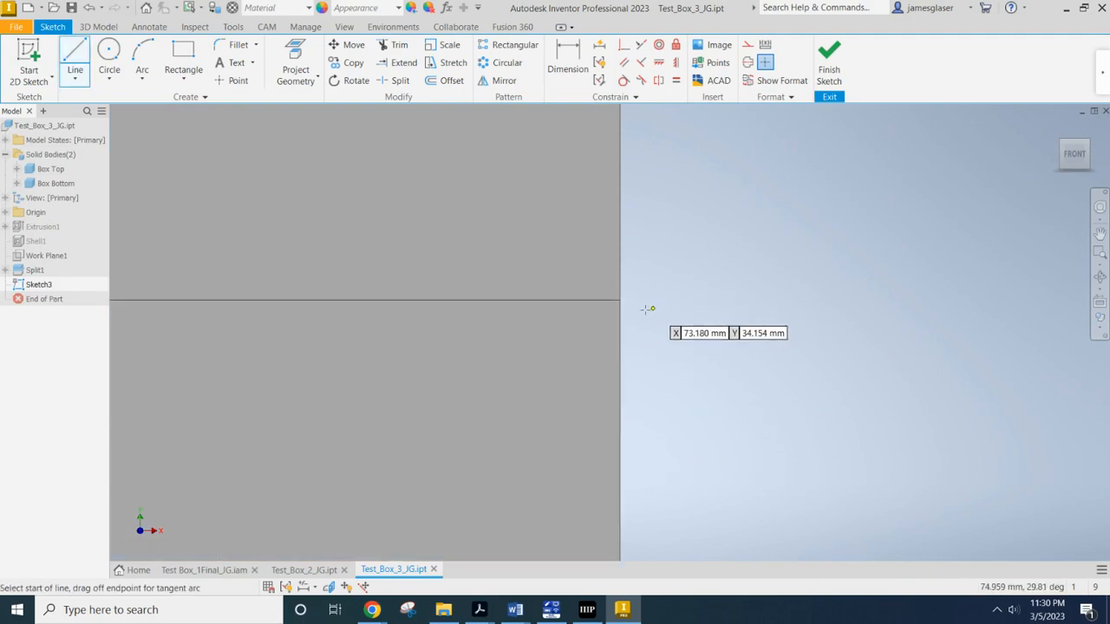
click(620, 300)
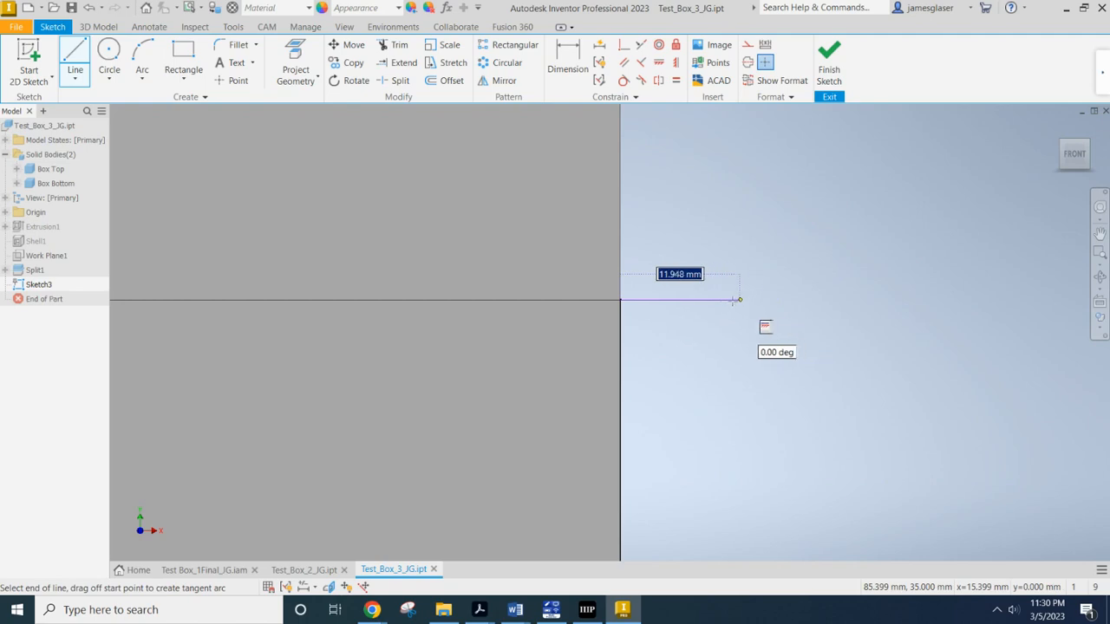
click(667, 300)
key(Escape)
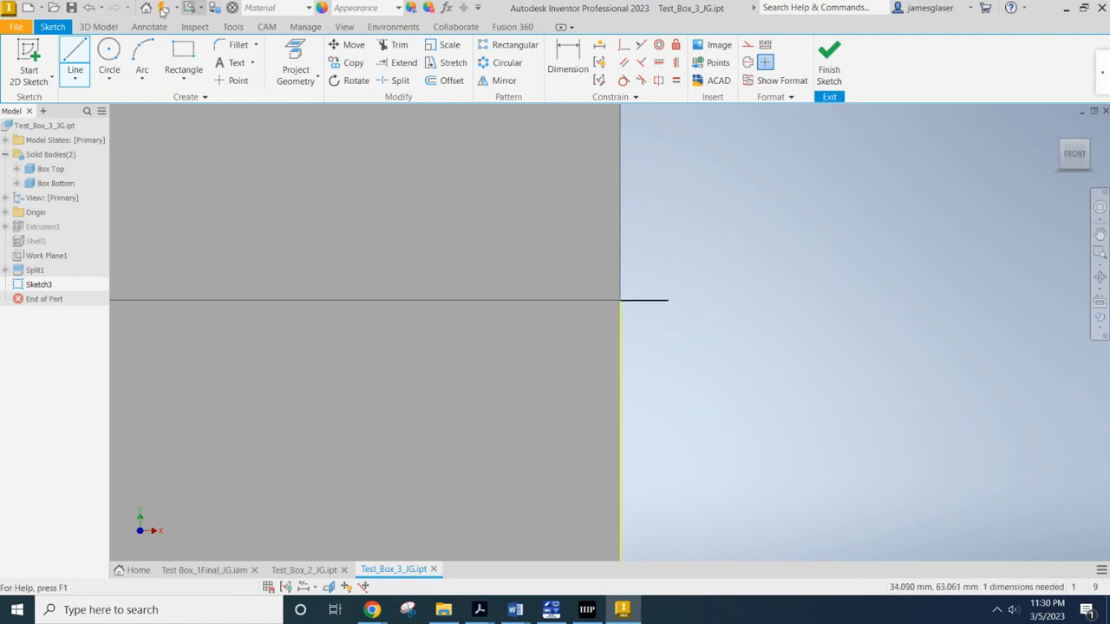
Sketch three concentric circles at the line's outer end, about 4.3, 7.5 and 16.5 mm in diameter
key(c)
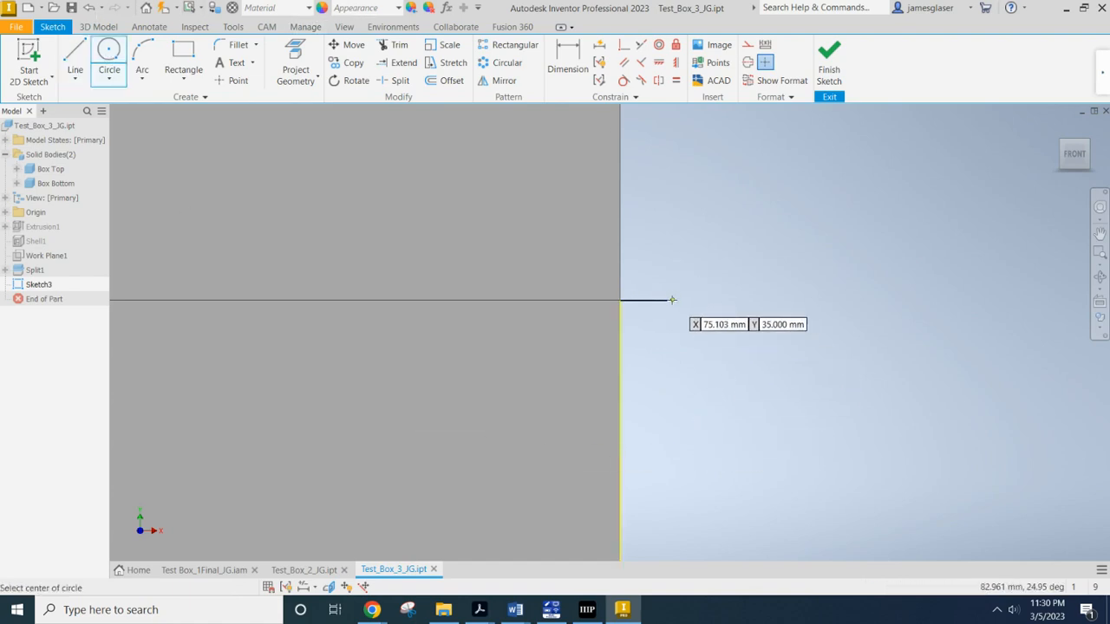
click(668, 300)
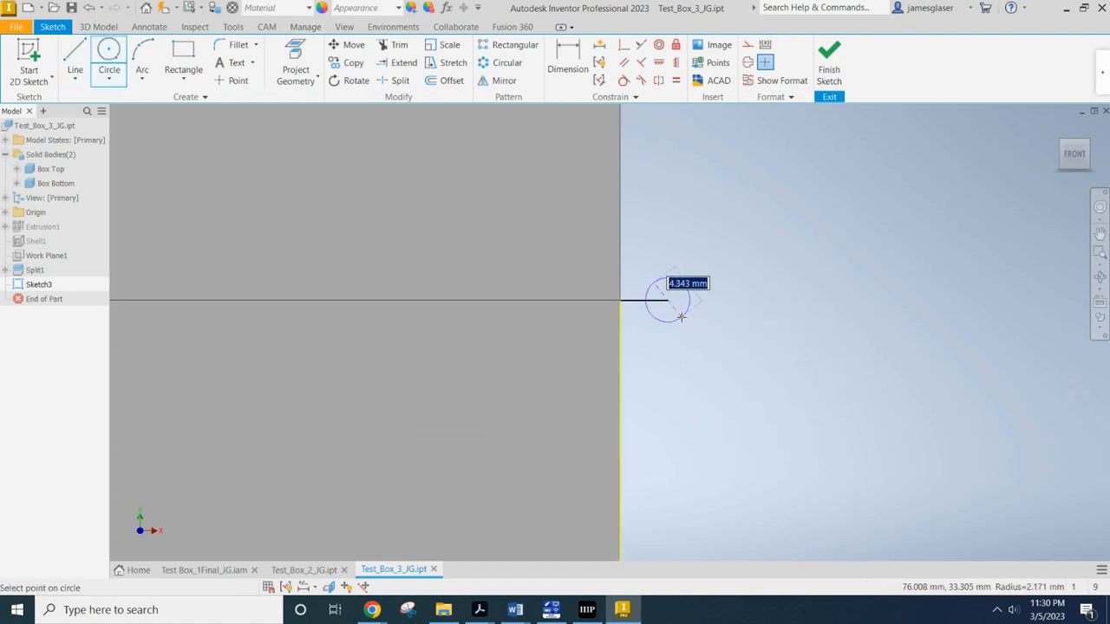
click(682, 317)
click(668, 300)
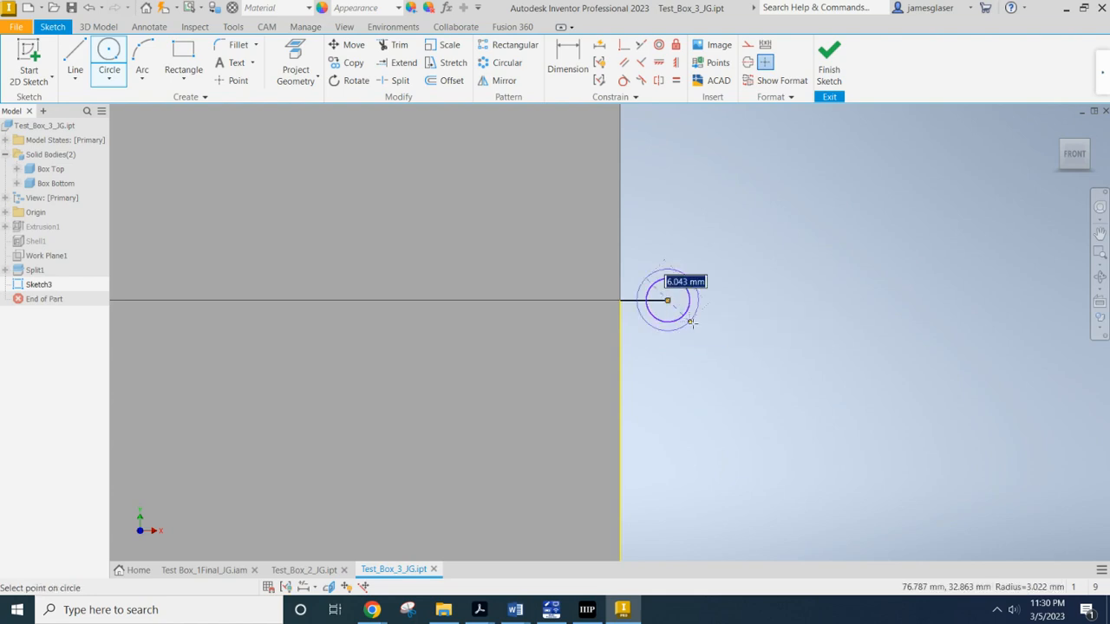
click(697, 323)
click(667, 300)
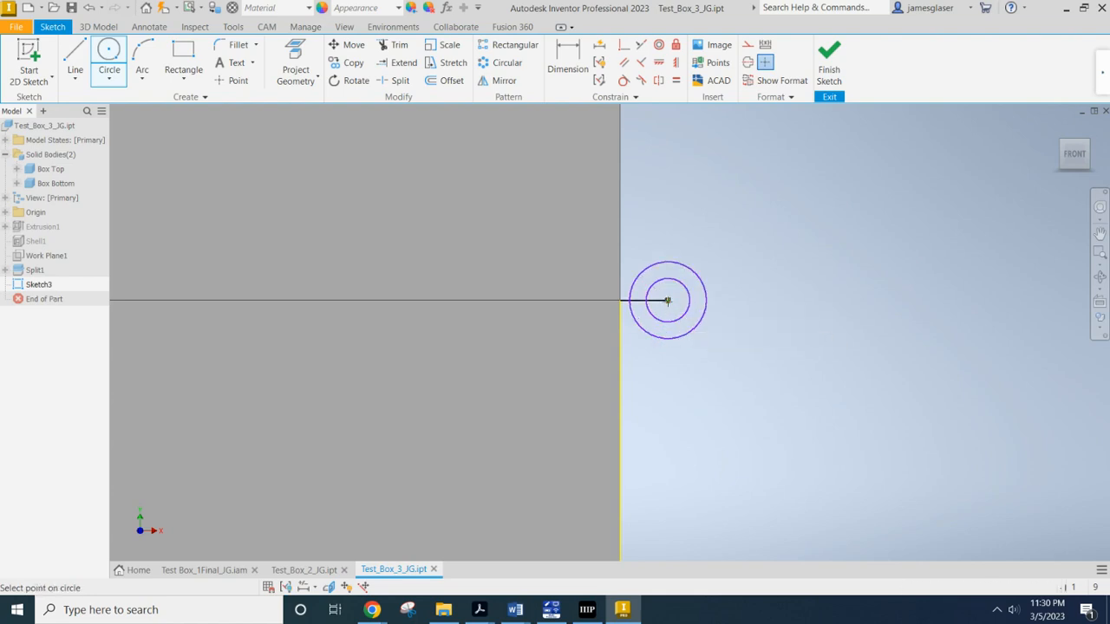
click(731, 355)
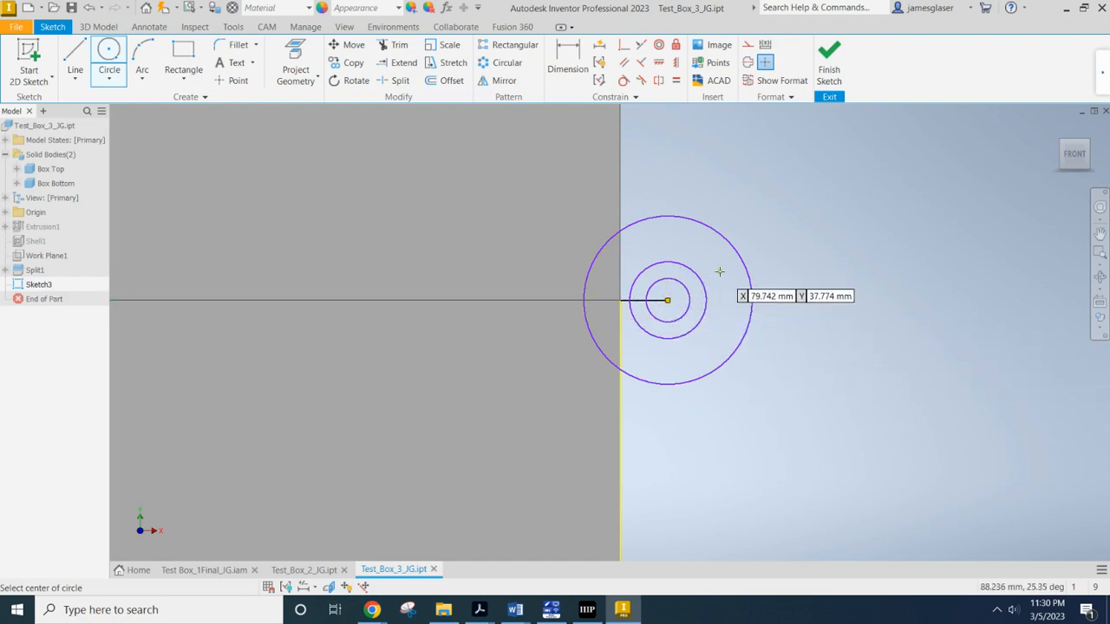
Dimension the innermost circle's diameter as WallThickness
click(560, 69)
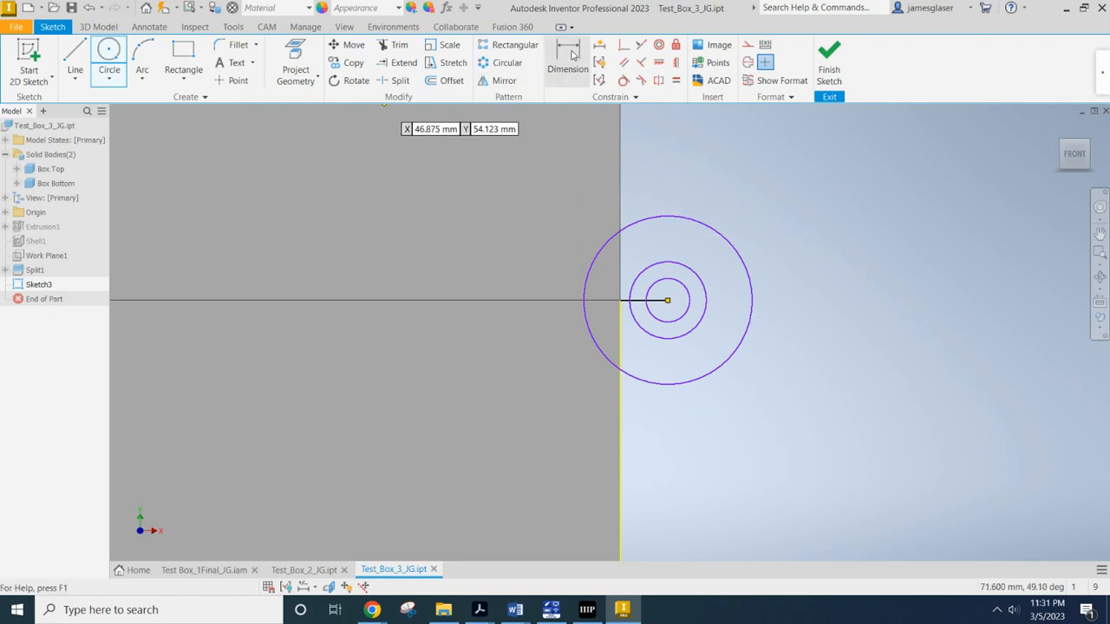
click(690, 300)
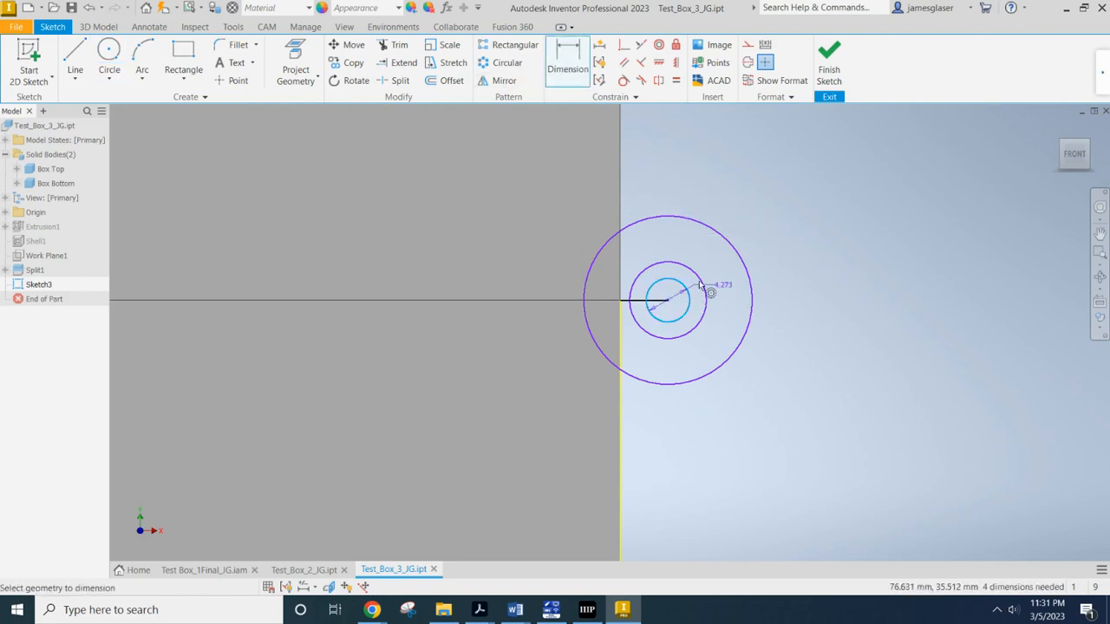
click(810, 199)
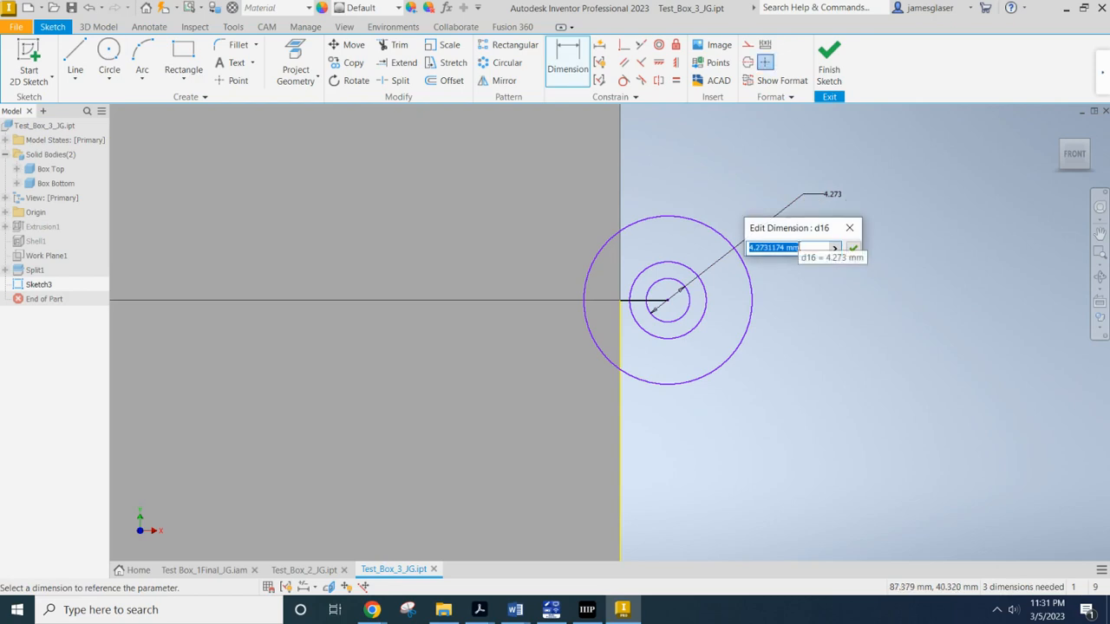
text(WallThickness)
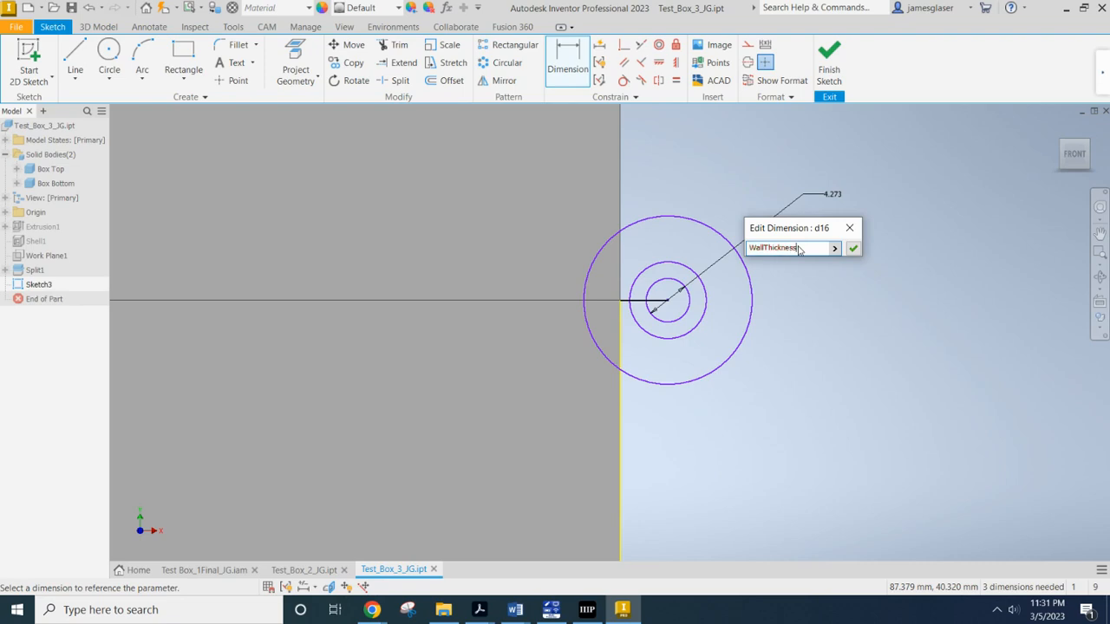
click(853, 249)
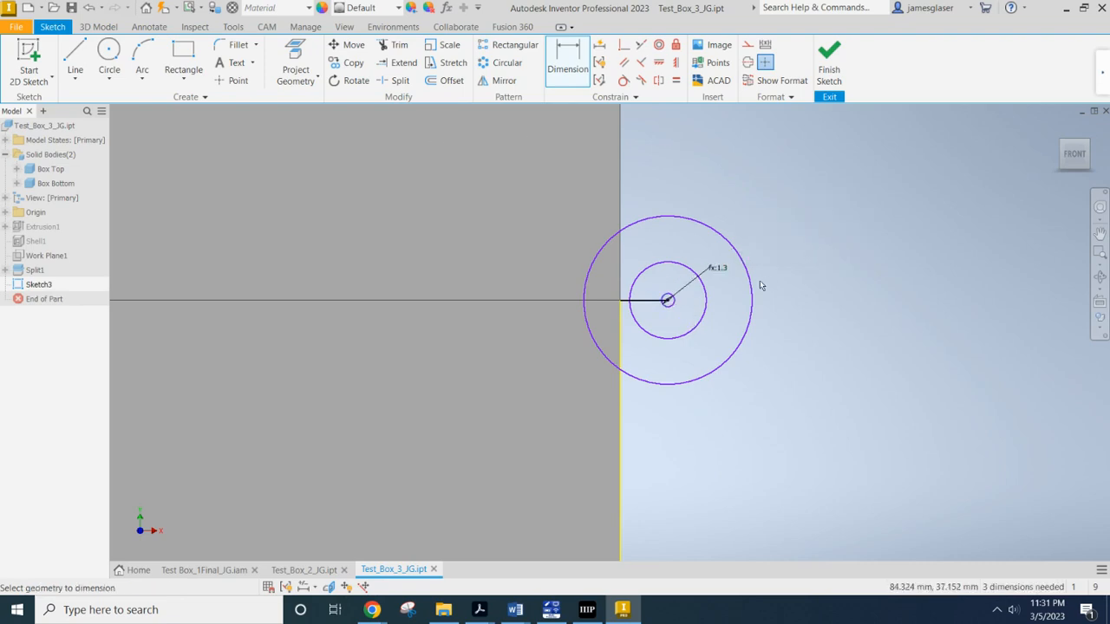
Dimension the radial distance between the inner and middle circles as the Gap parameter
click(705, 299)
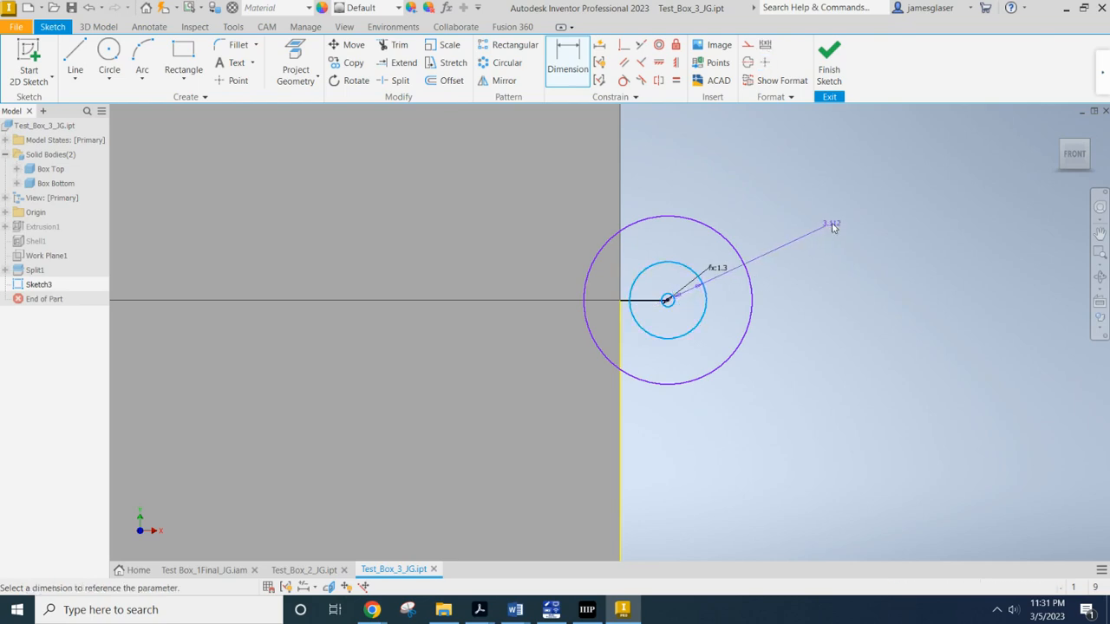
click(852, 232)
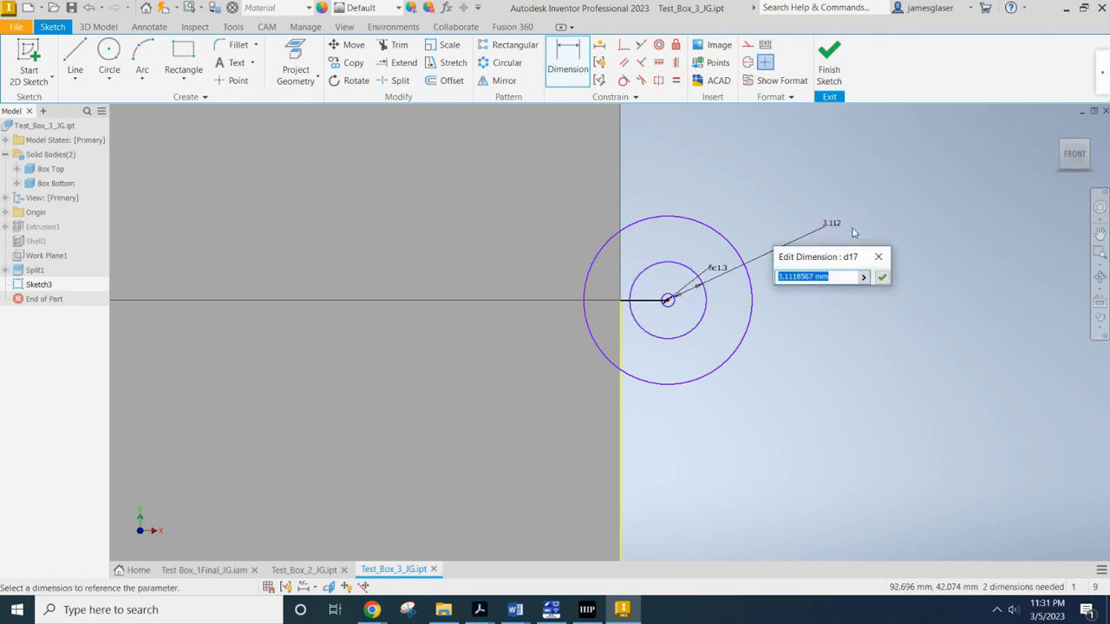
text(6)
key(Return)
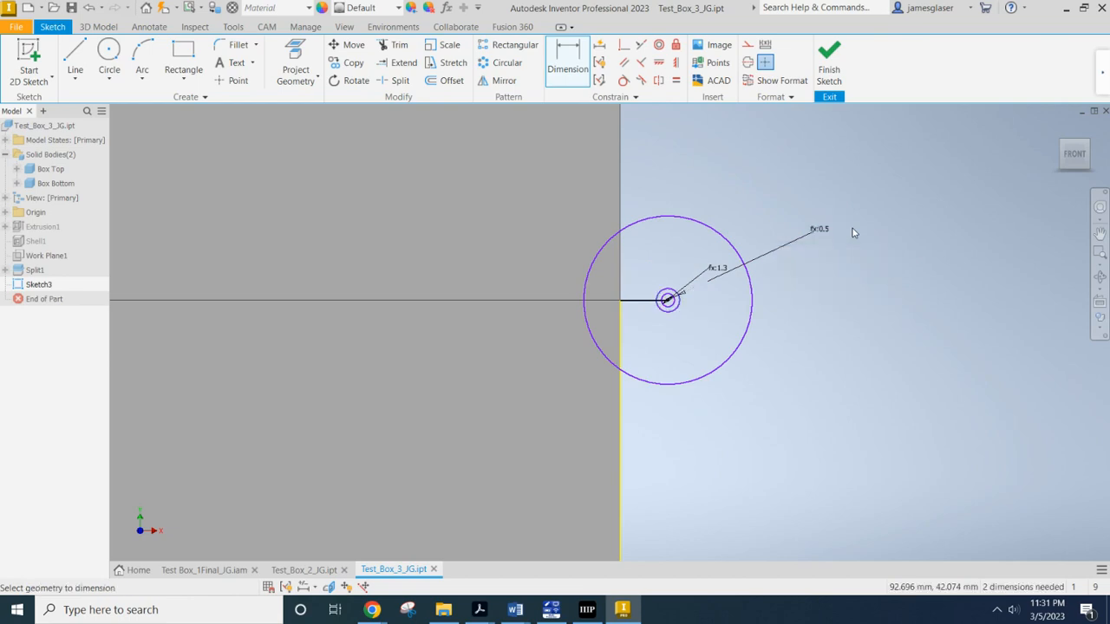
Dimension the radial distance between the middle and outer circles as WallThickness
click(679, 308)
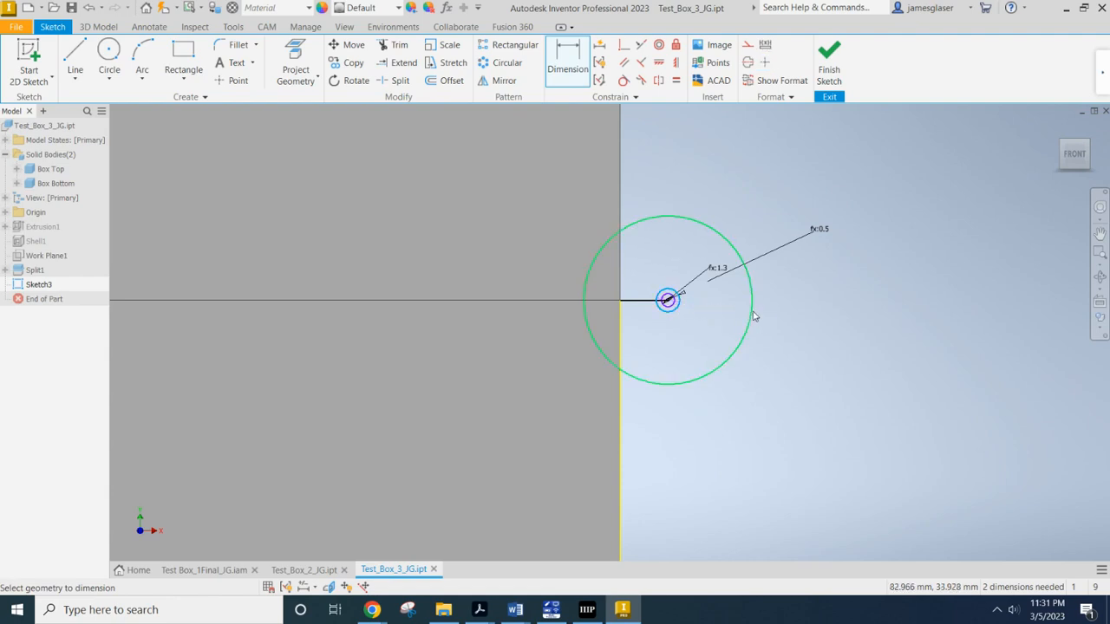
click(825, 271)
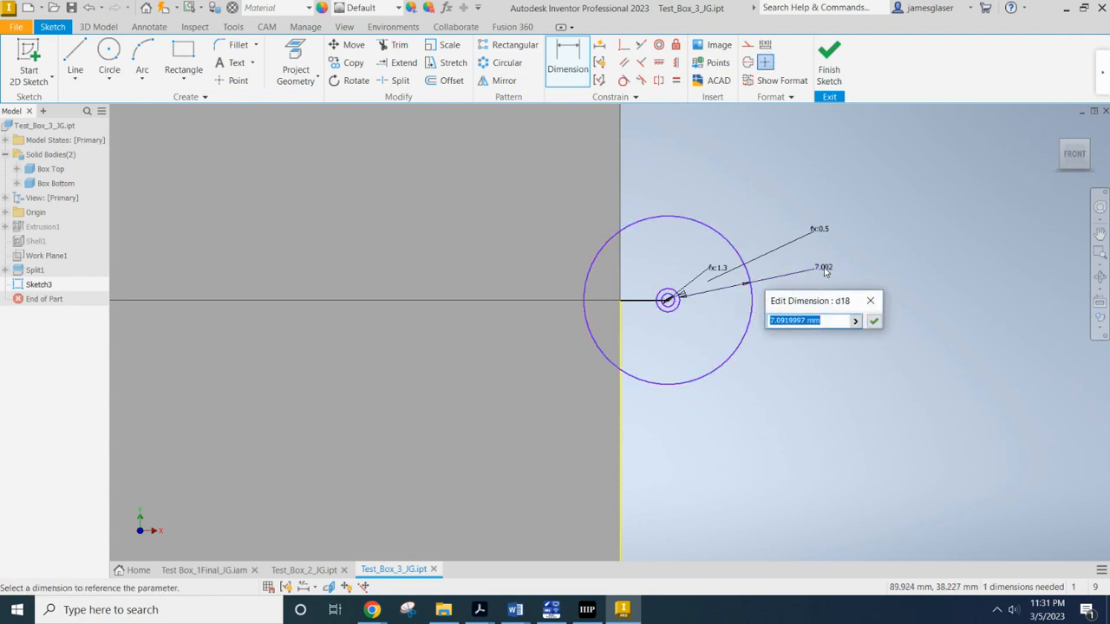
text(wallThickness)
key(Return)
scroll(765, 349, down, 5)
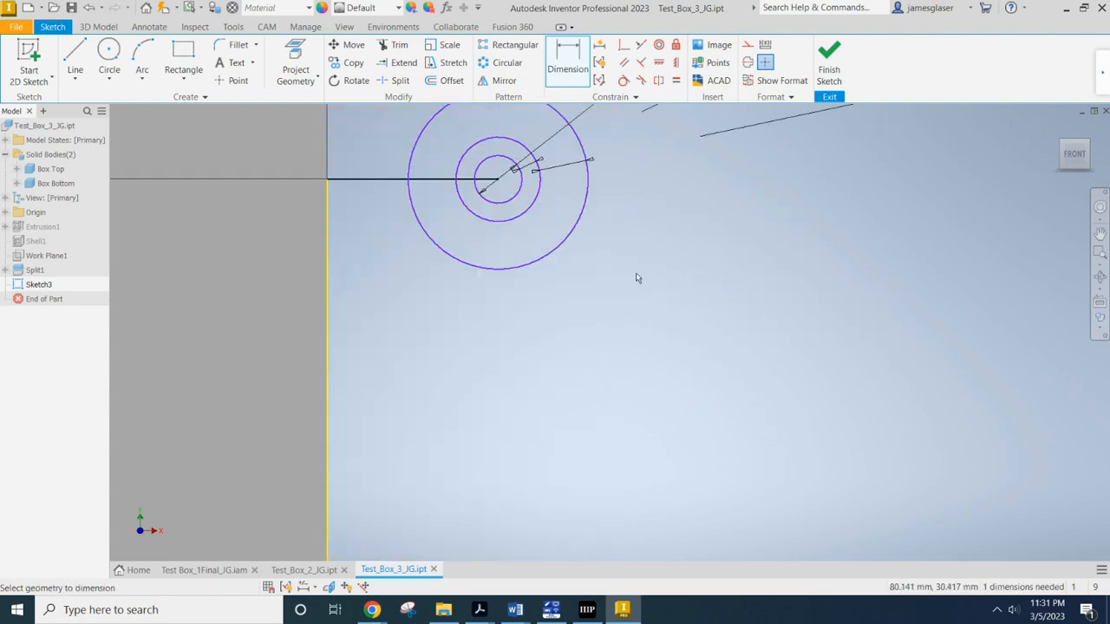
Sketch two slanted lines from the outer circle's outer side to the box's vertical edge, one below and one above the split line
scroll(528, 239, up, 3)
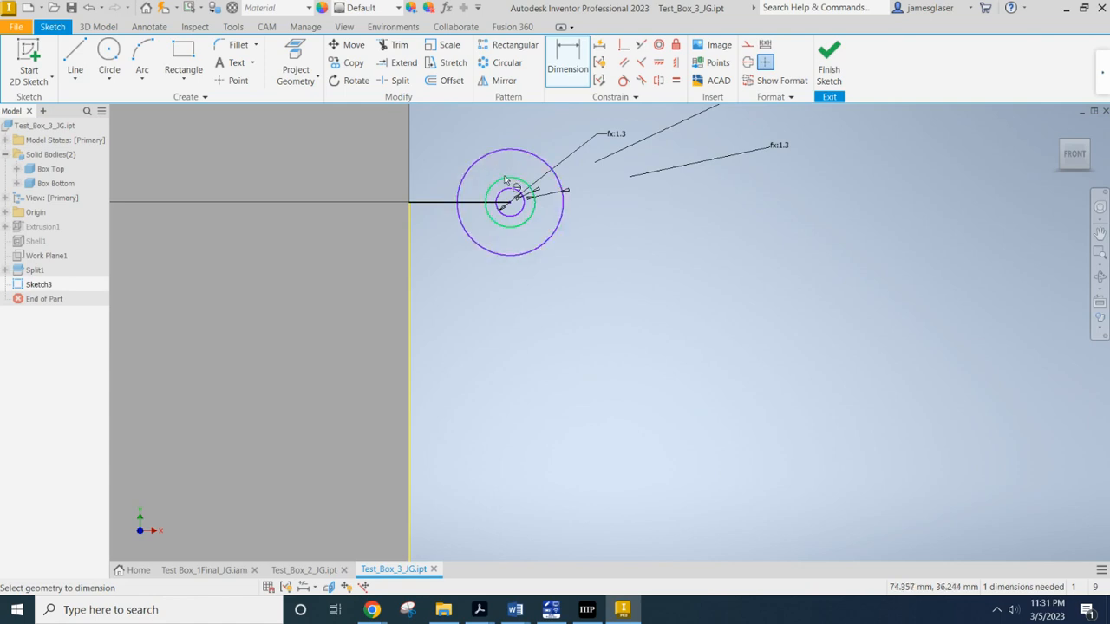
scroll(507, 180, down, 3)
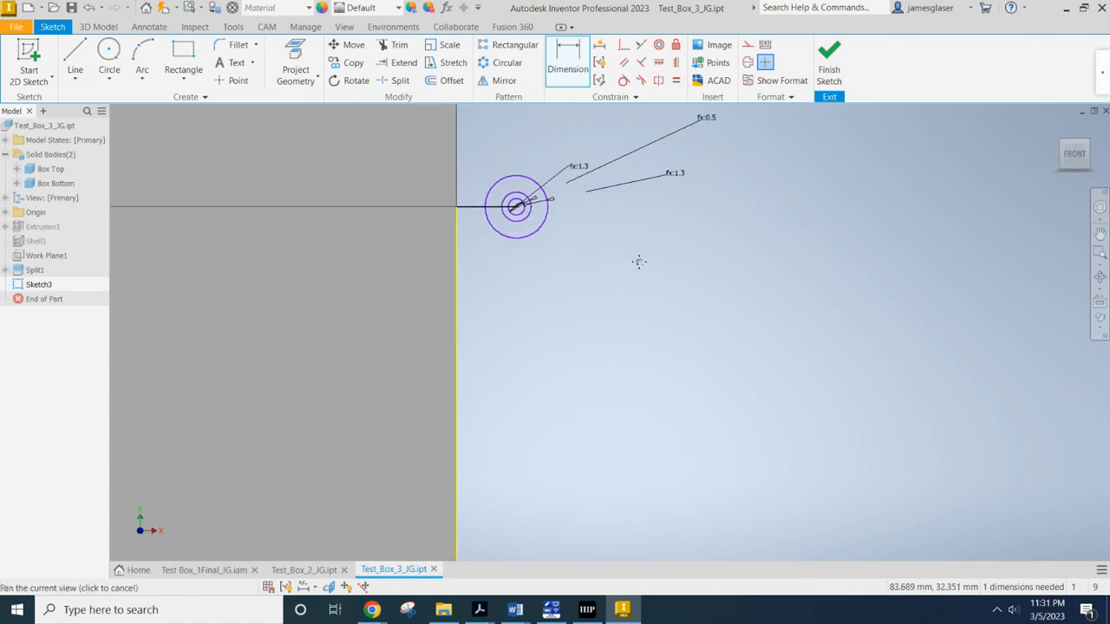
middle_drag(636, 260, 651, 337)
click(74, 55)
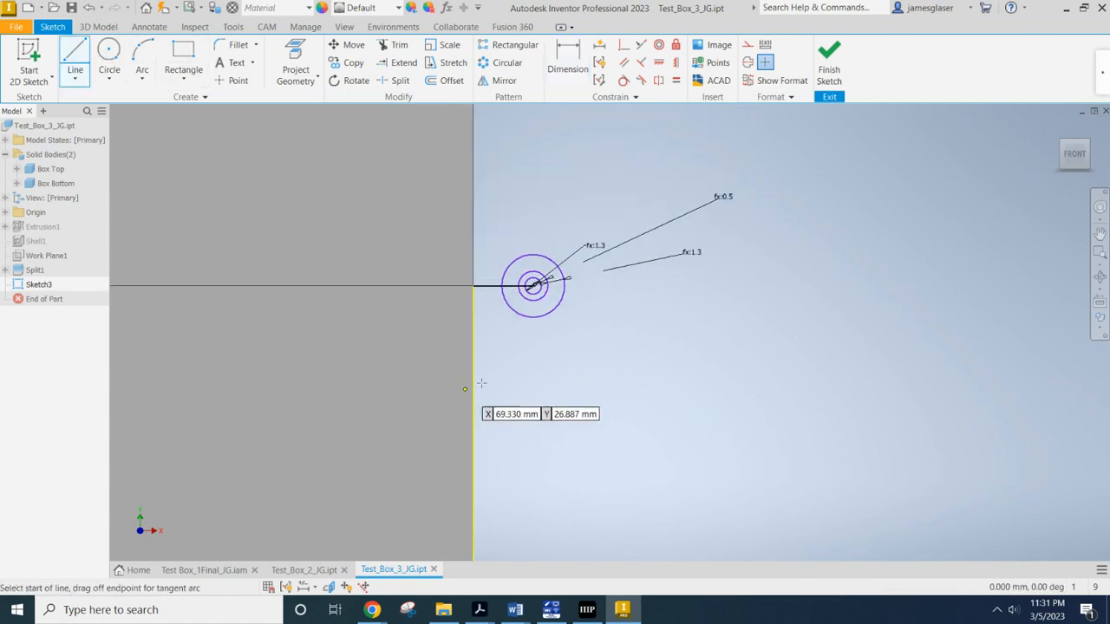
click(553, 309)
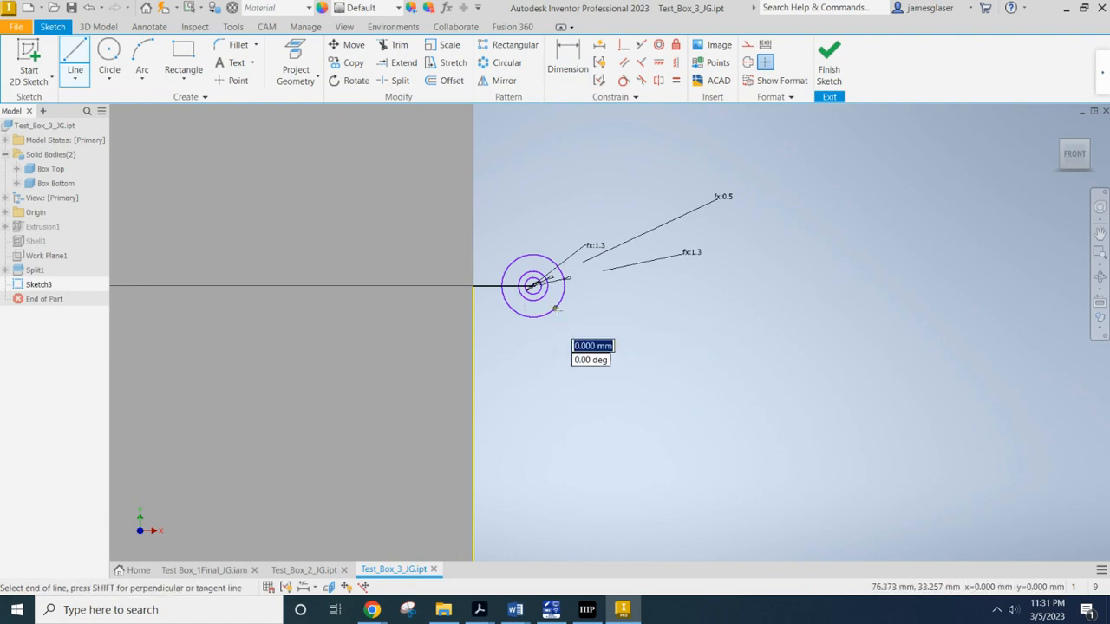
double_click(475, 401)
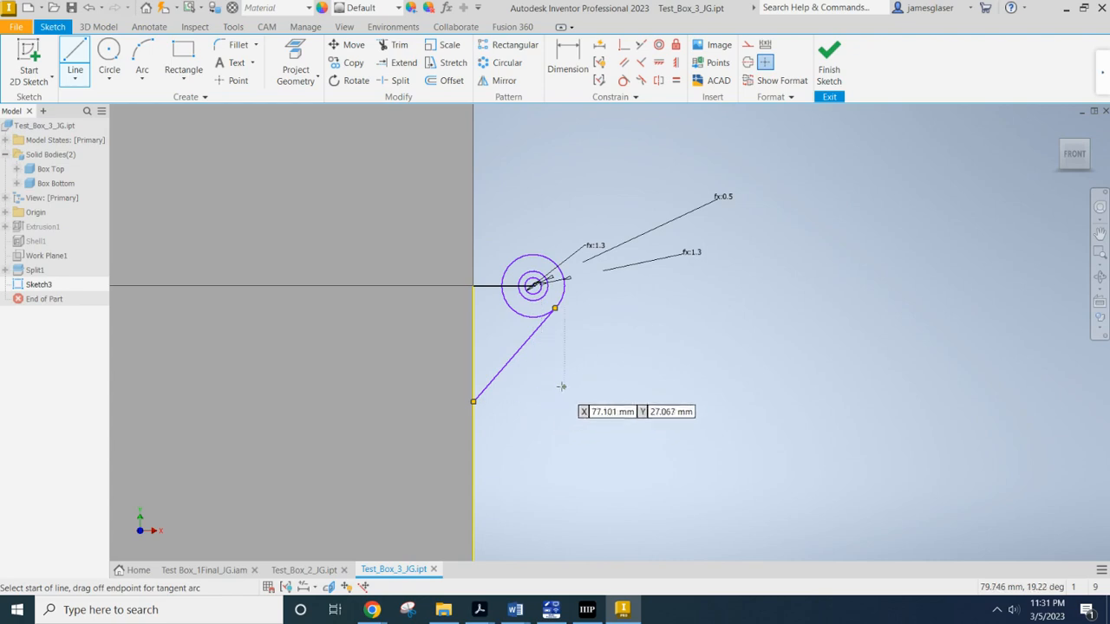
click(562, 277)
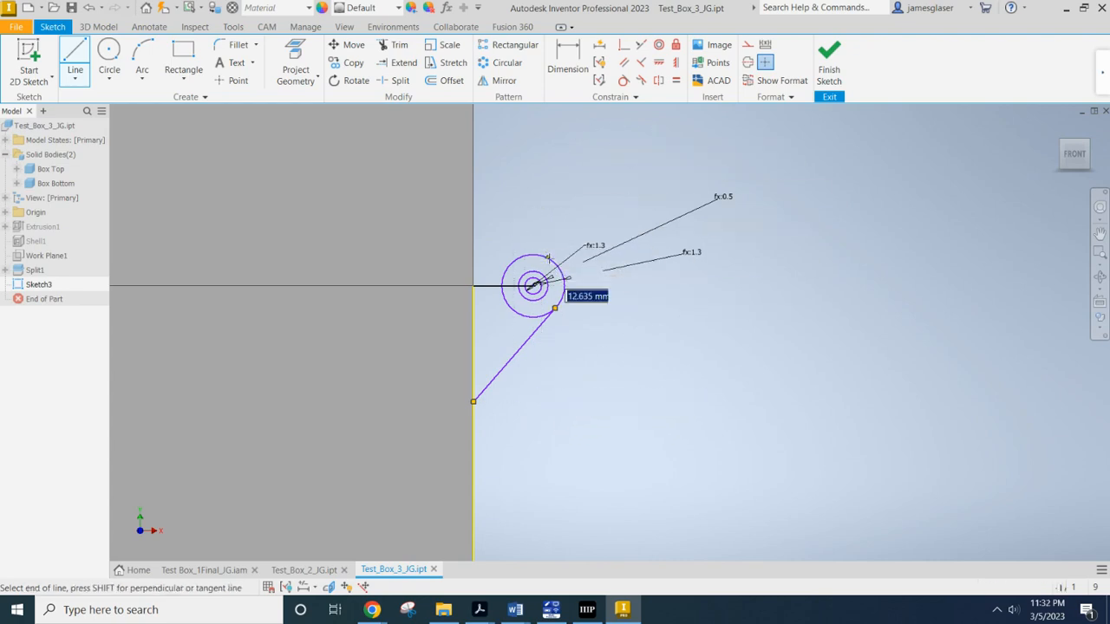
click(474, 156)
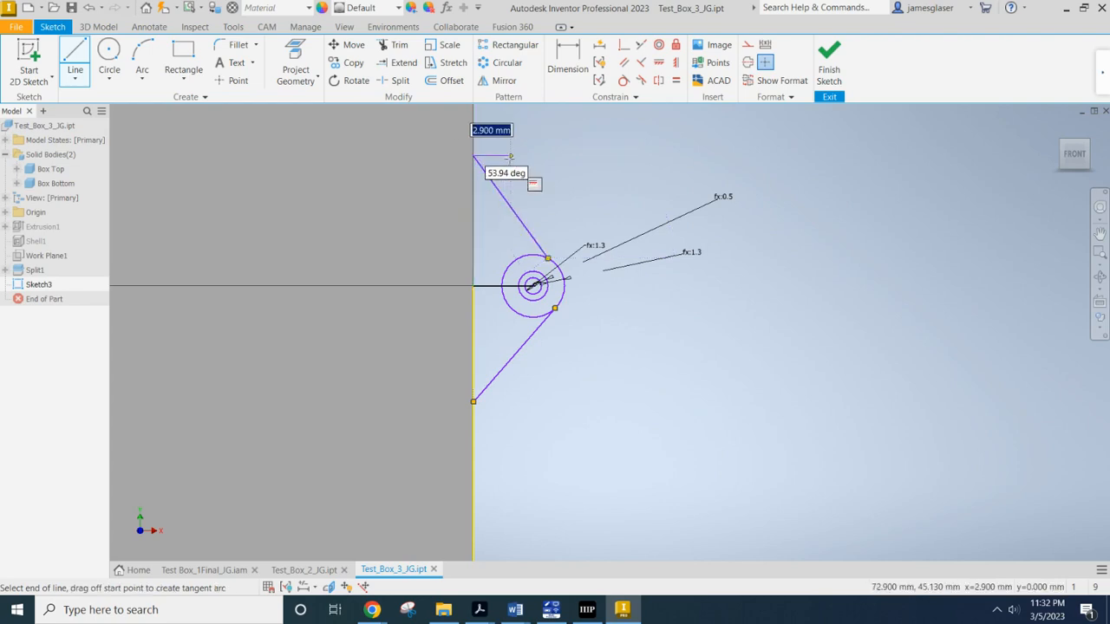
key(Escape)
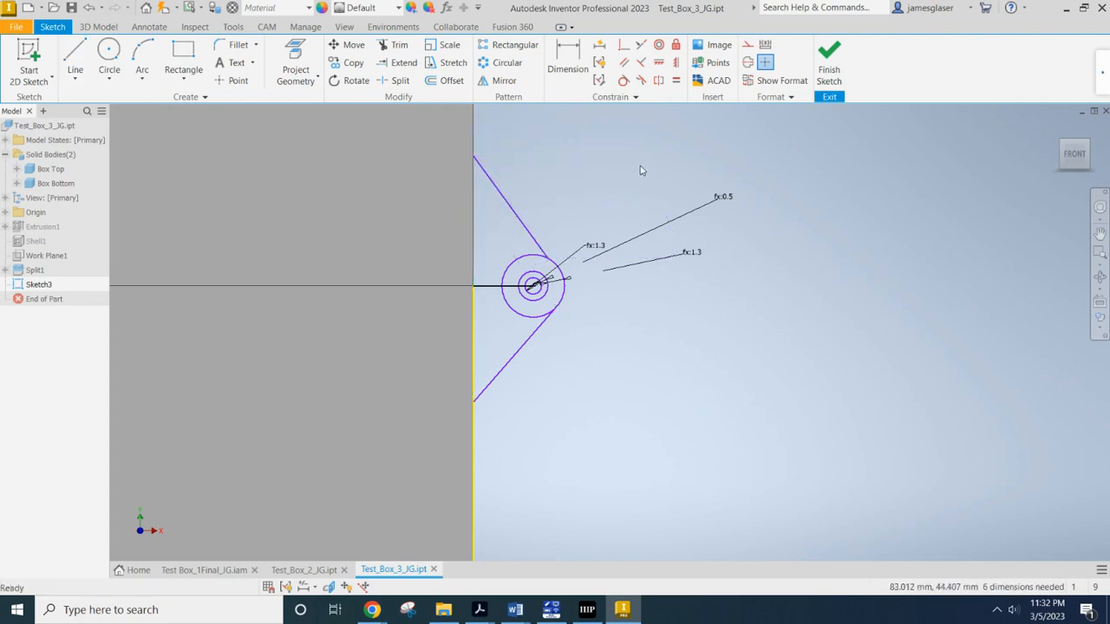
Make both slanted lines and the box's vertical edge tangent to the outer circle
click(623, 80)
click(528, 215)
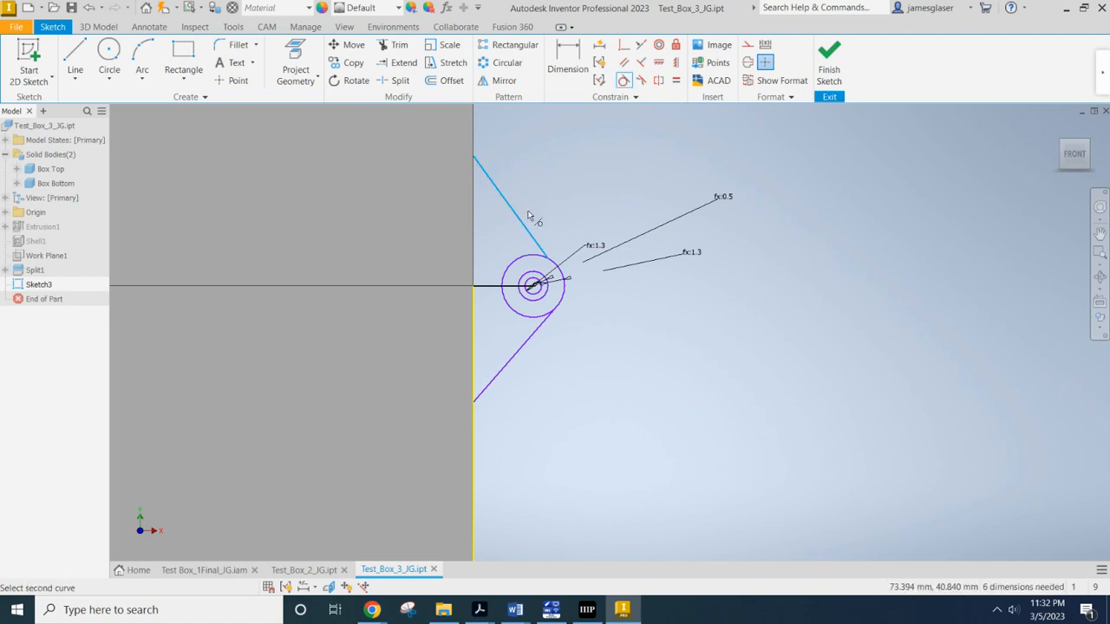
click(557, 263)
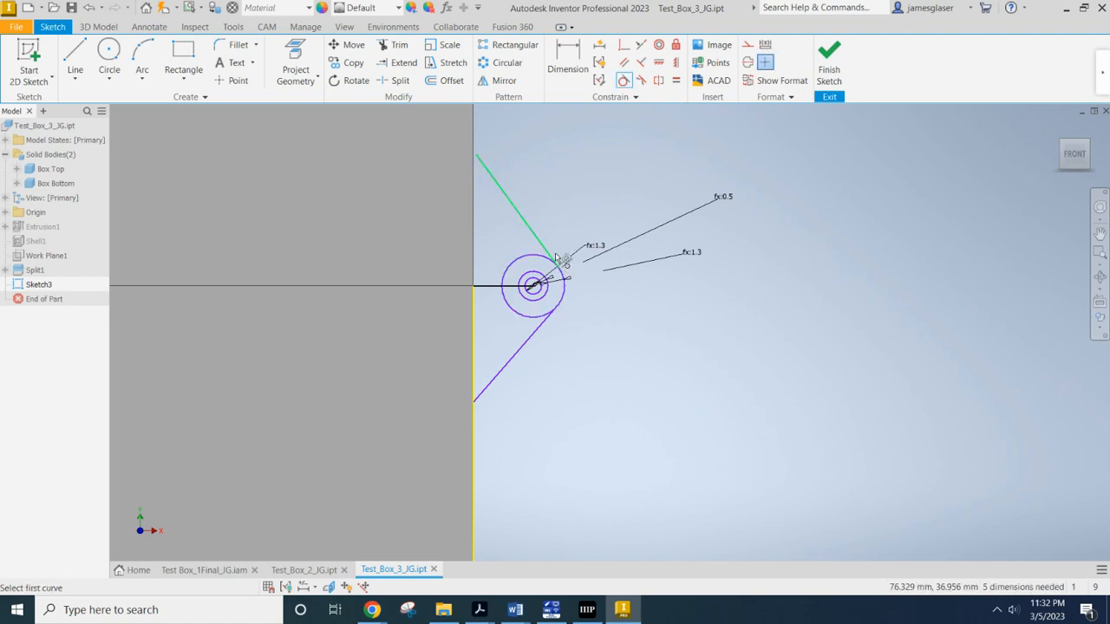
click(561, 305)
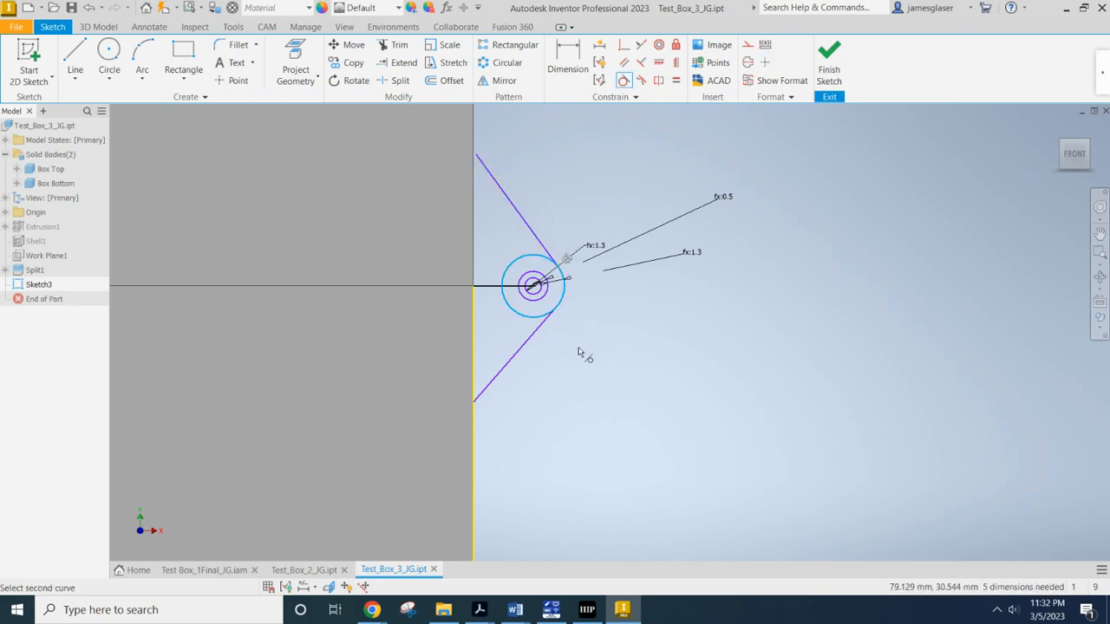
click(529, 342)
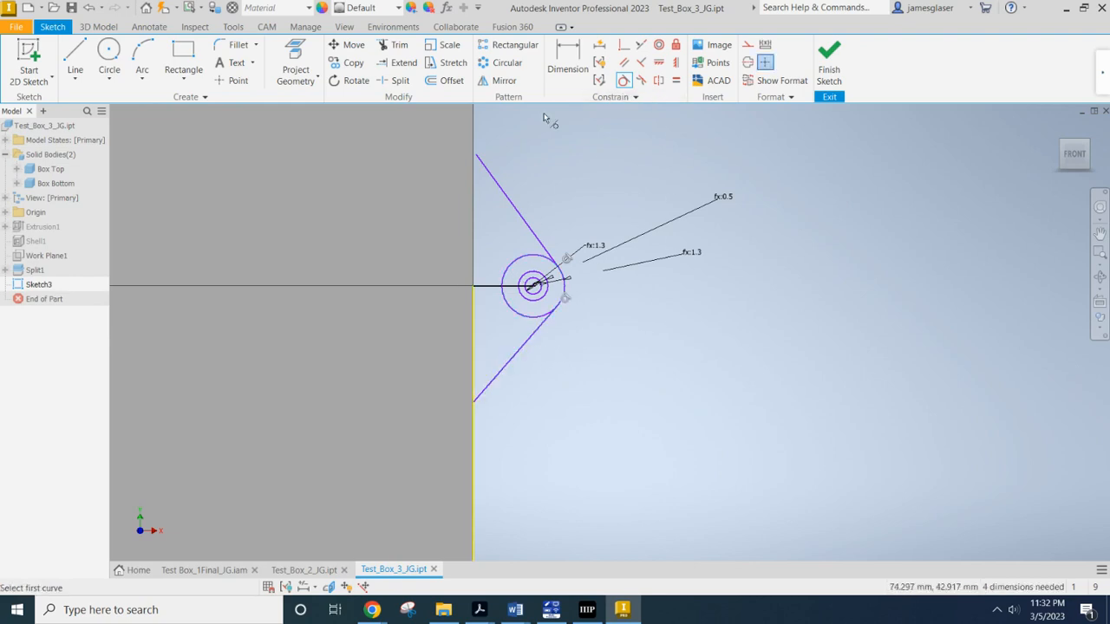
click(511, 267)
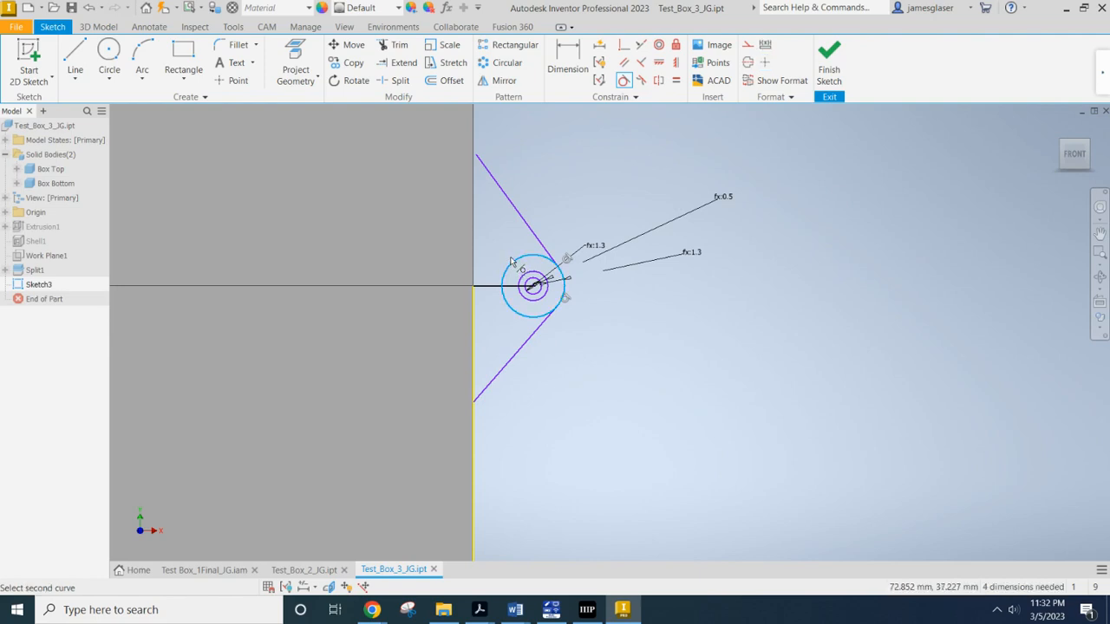
click(473, 297)
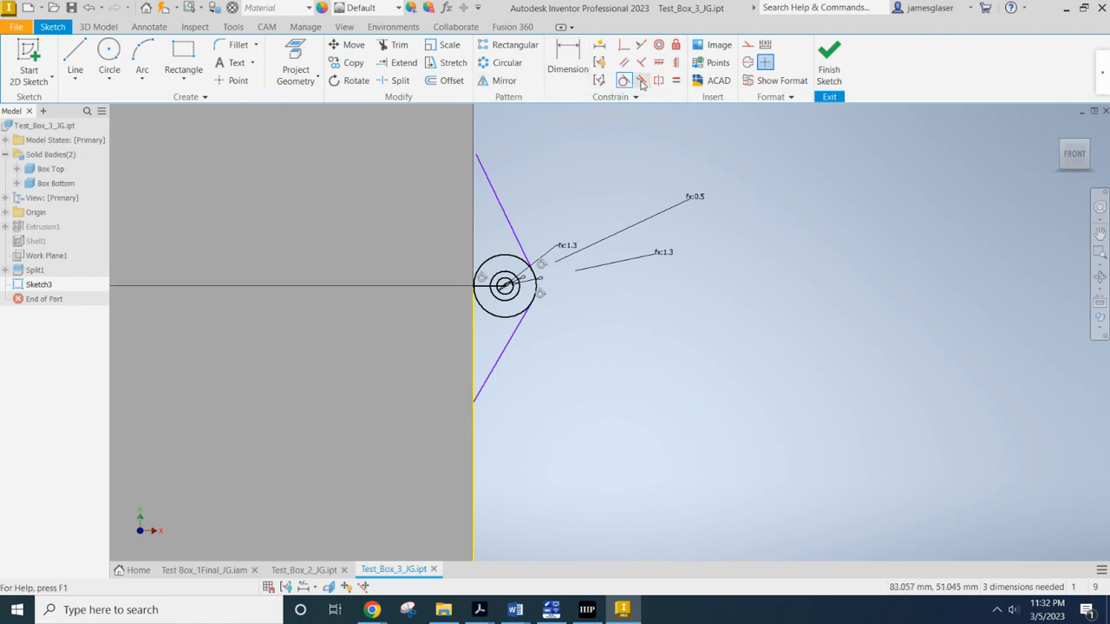
Dimension the angle between the lower slanted line and the box's vertical edge as 45 degrees
click(568, 61)
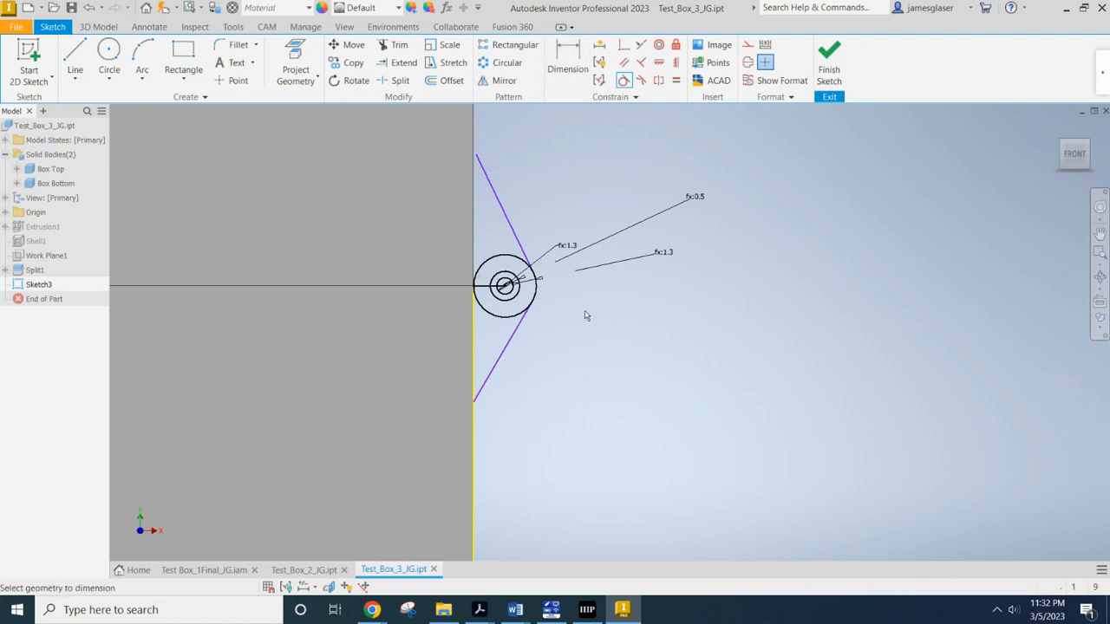
click(492, 376)
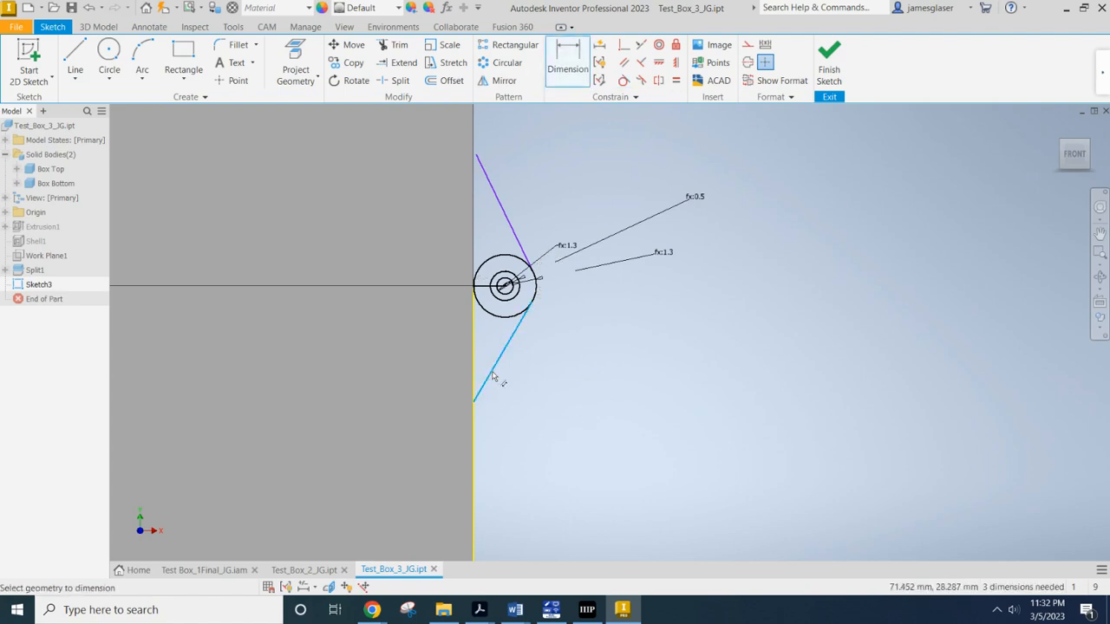
click(477, 367)
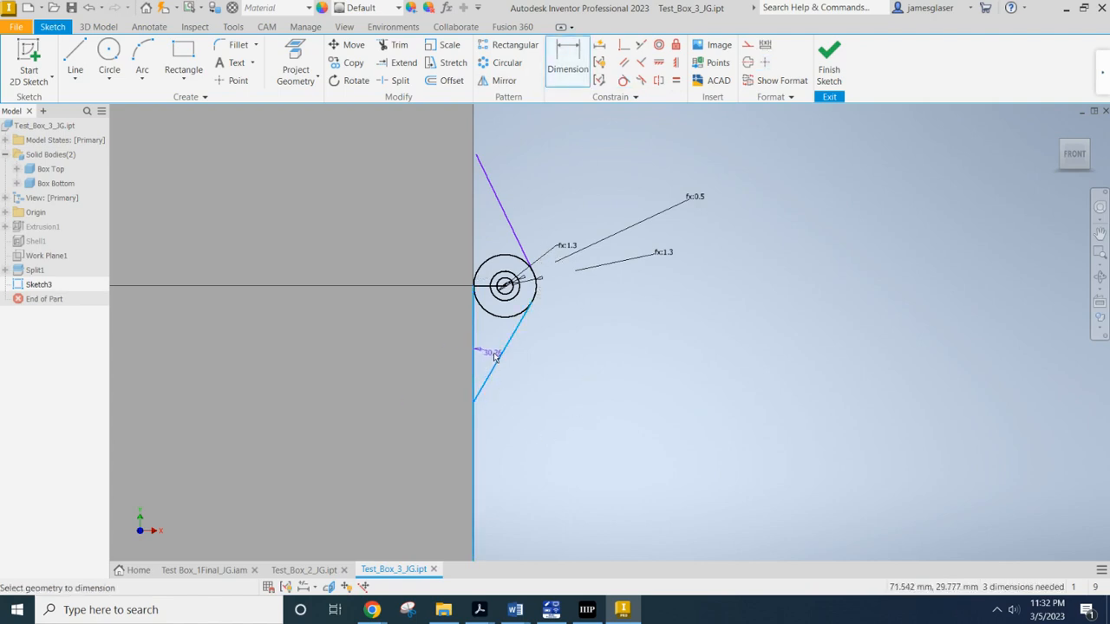
click(490, 348)
text(4)
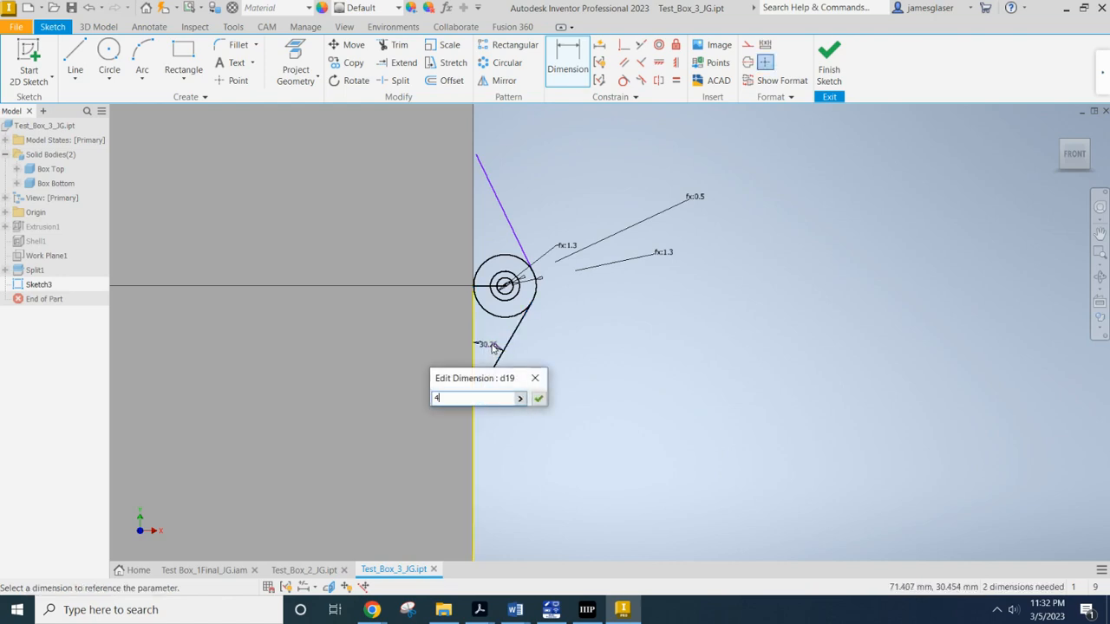
text(5)
key(Return)
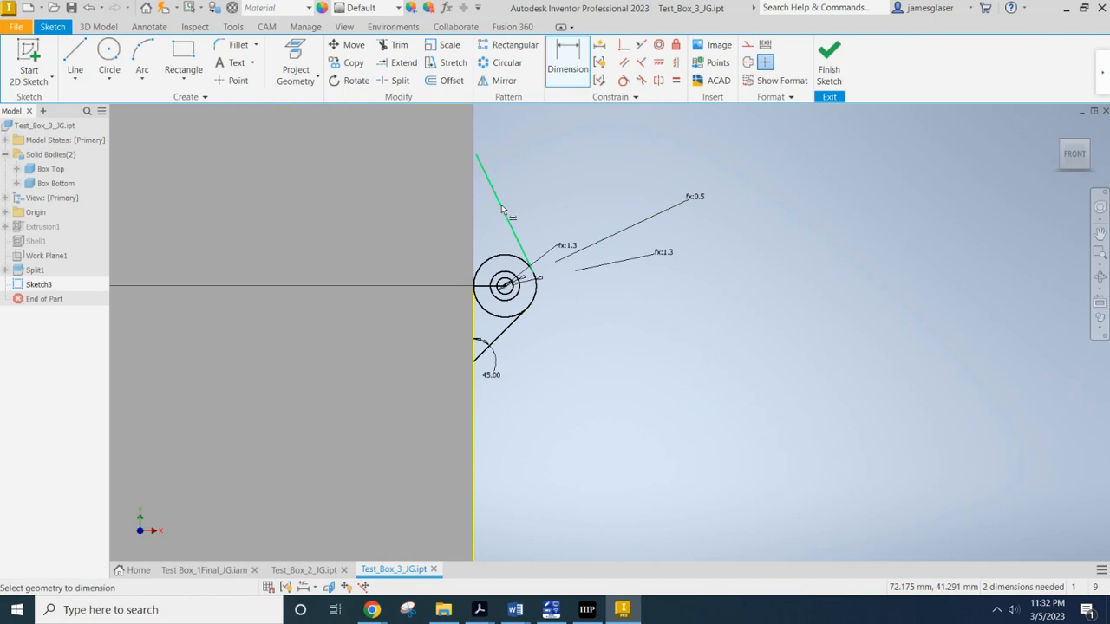
Dimension the upper slanted line at 45 degrees to the box's vertical edge and trim its end that extends past the edge
click(475, 217)
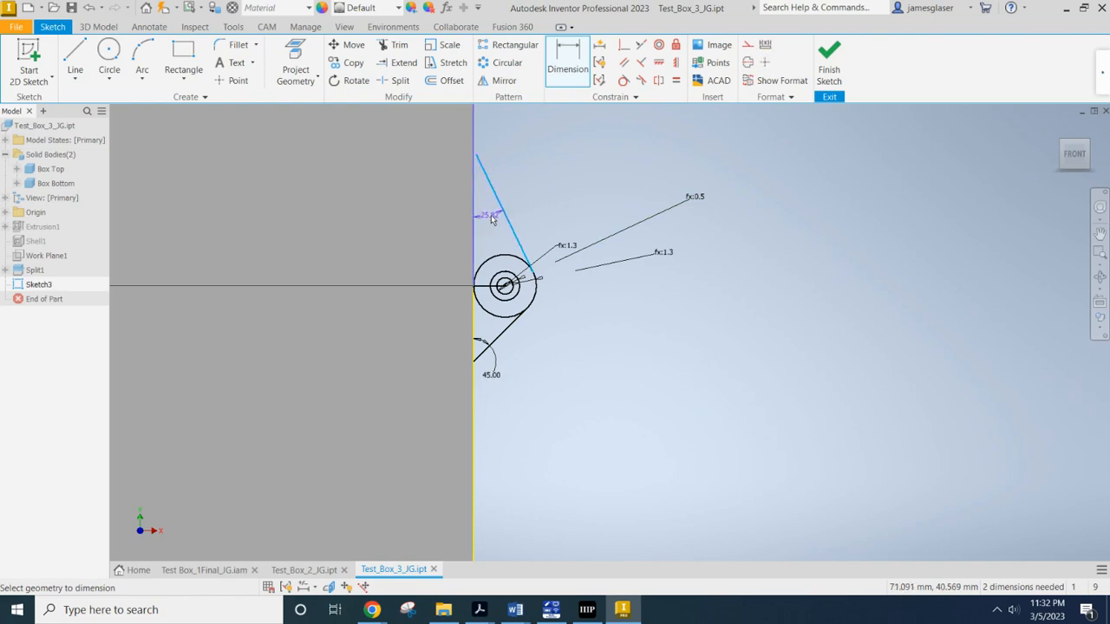
click(491, 215)
text(45)
key(Return)
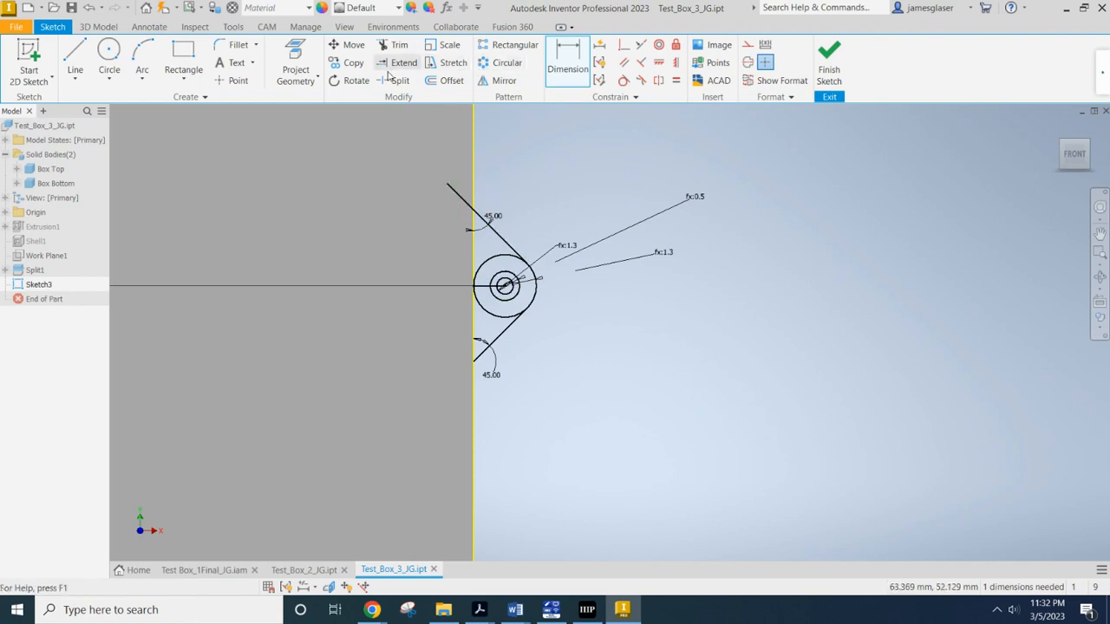
click(395, 44)
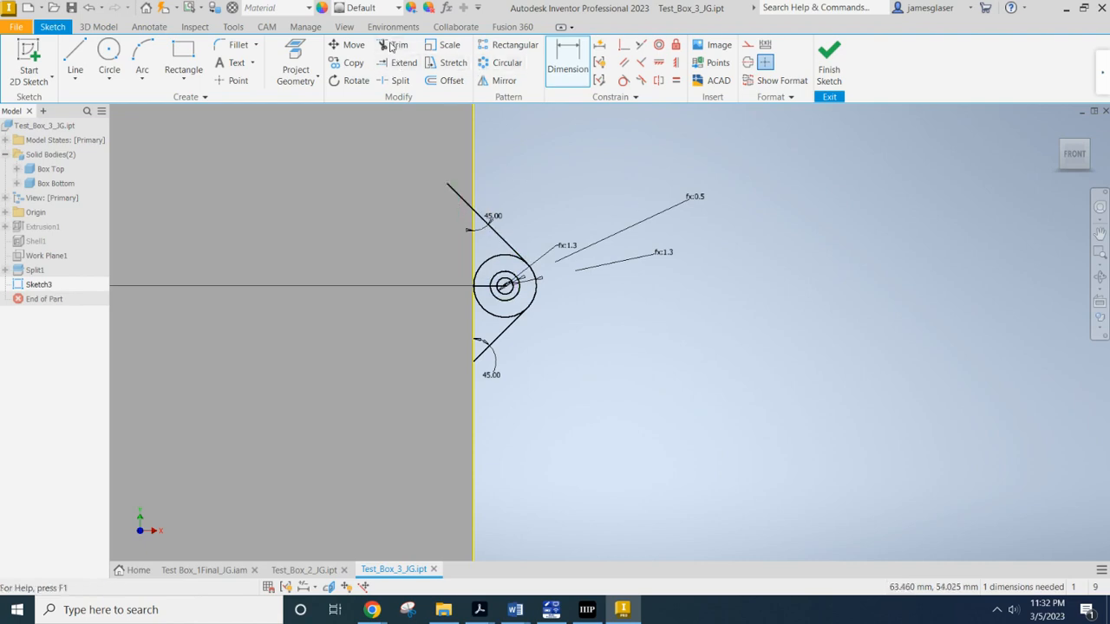
click(457, 196)
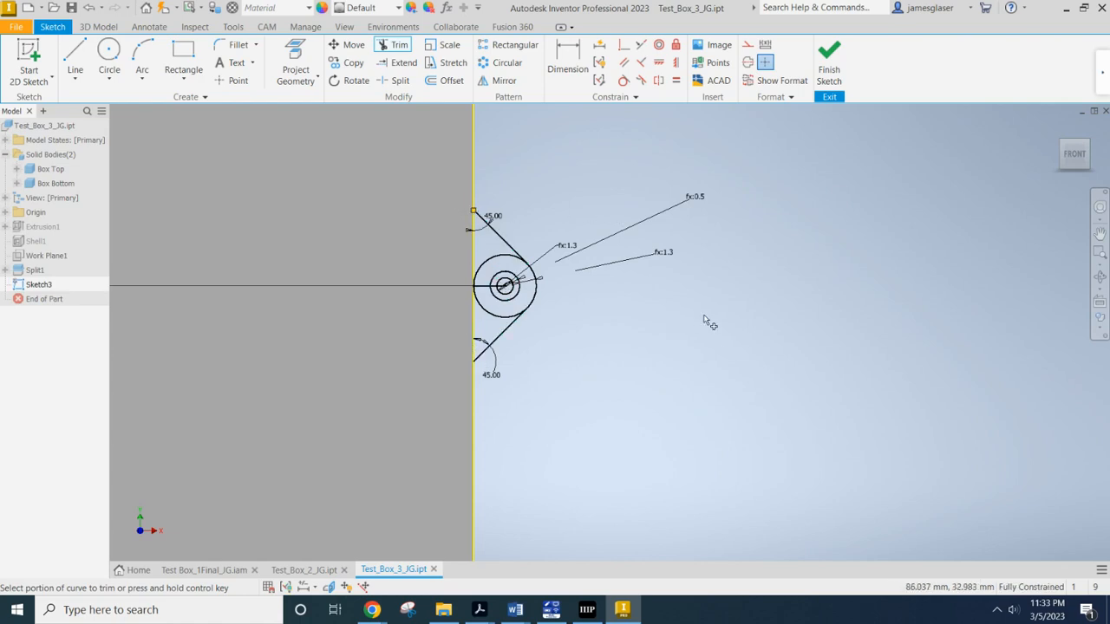
Set up an extrusion of the lower triangular region and outer ring, flipped along the box and ending at the opposite face of Box Bottom
key(e)
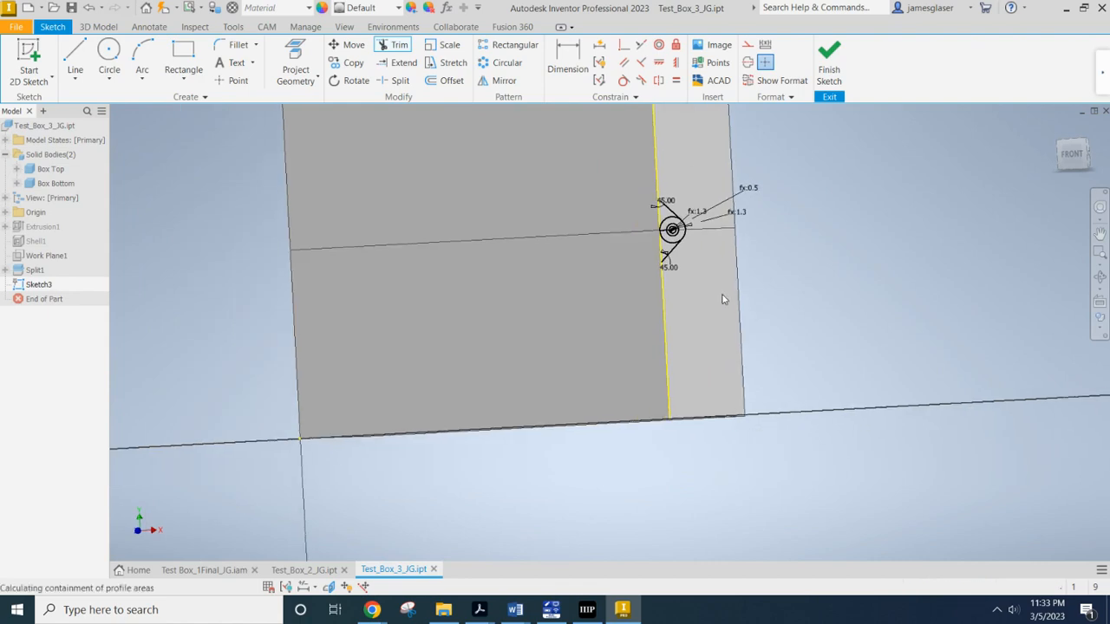
scroll(668, 251, up, 3)
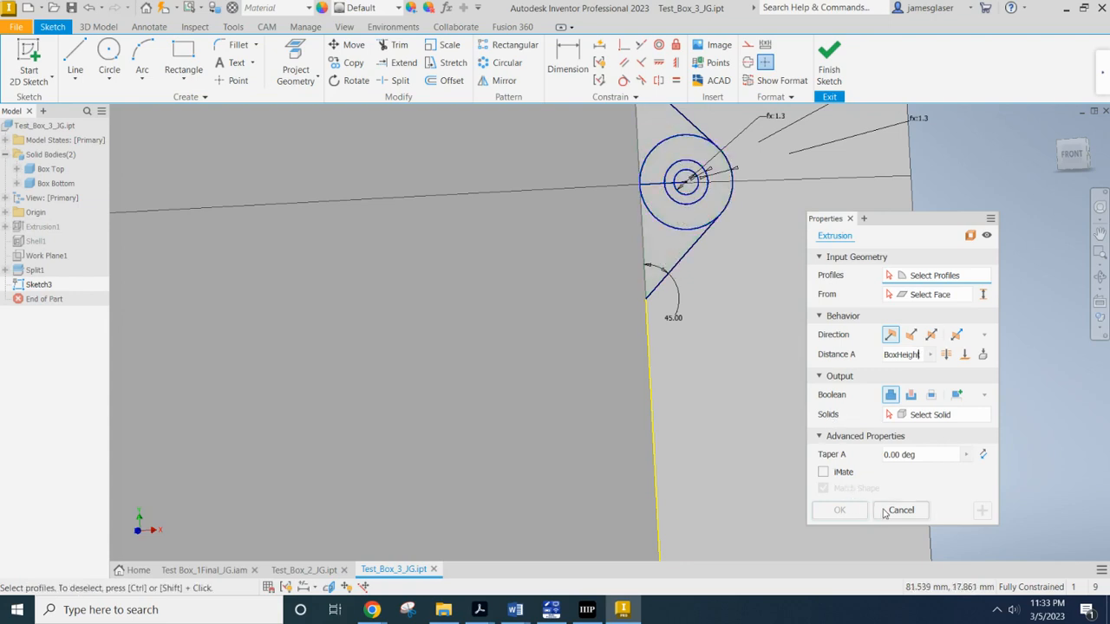
click(672, 251)
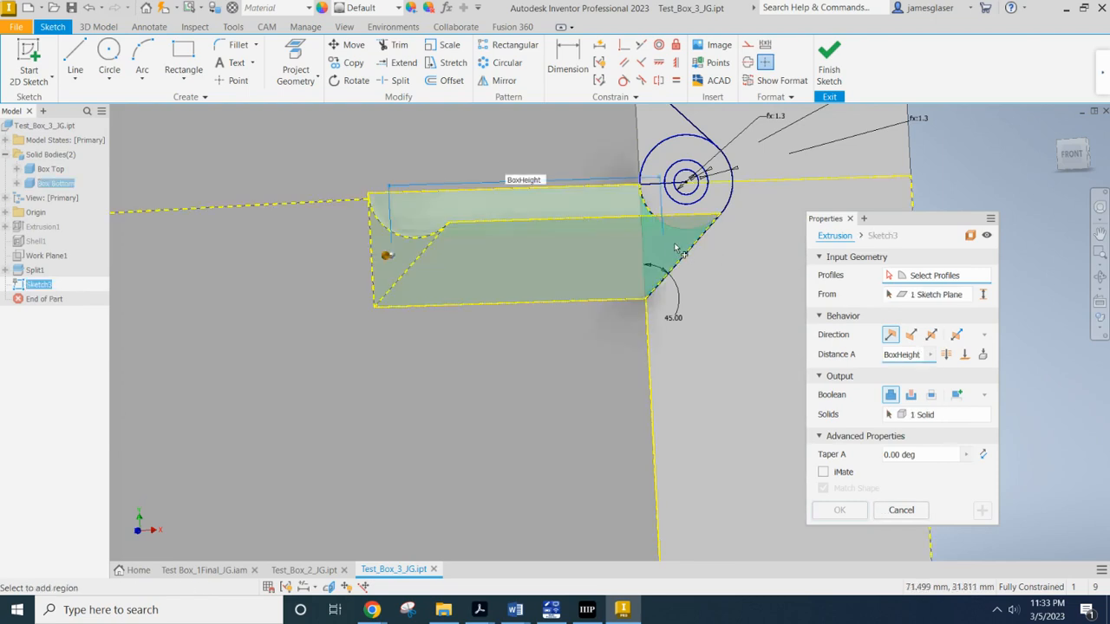
click(706, 213)
scroll(694, 213, down, 2)
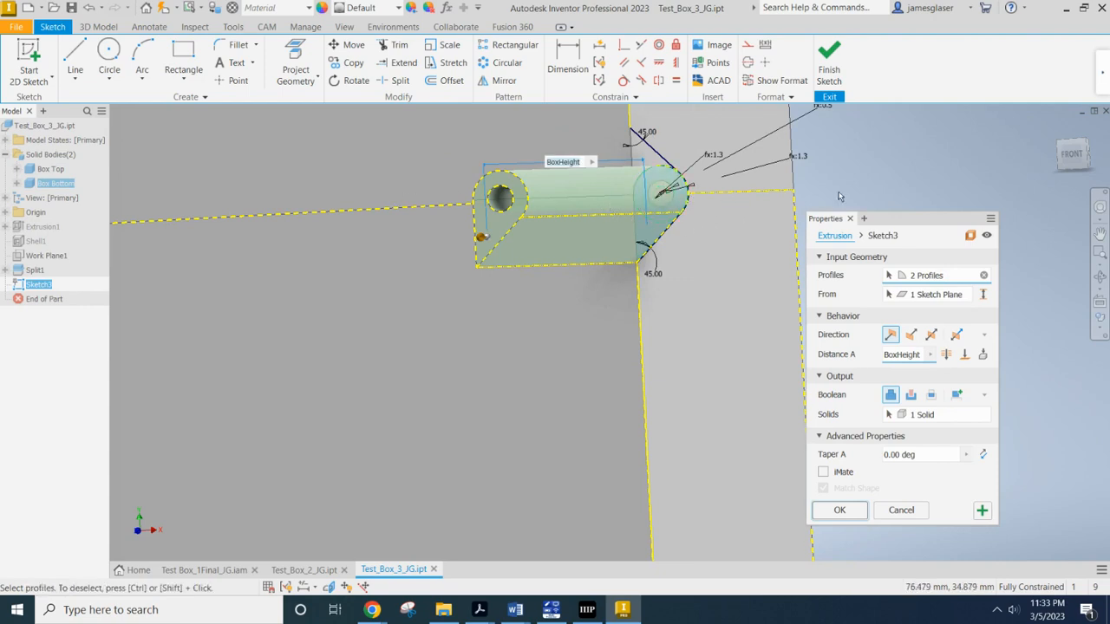
shift+middle_drag(955, 147, 898, 153)
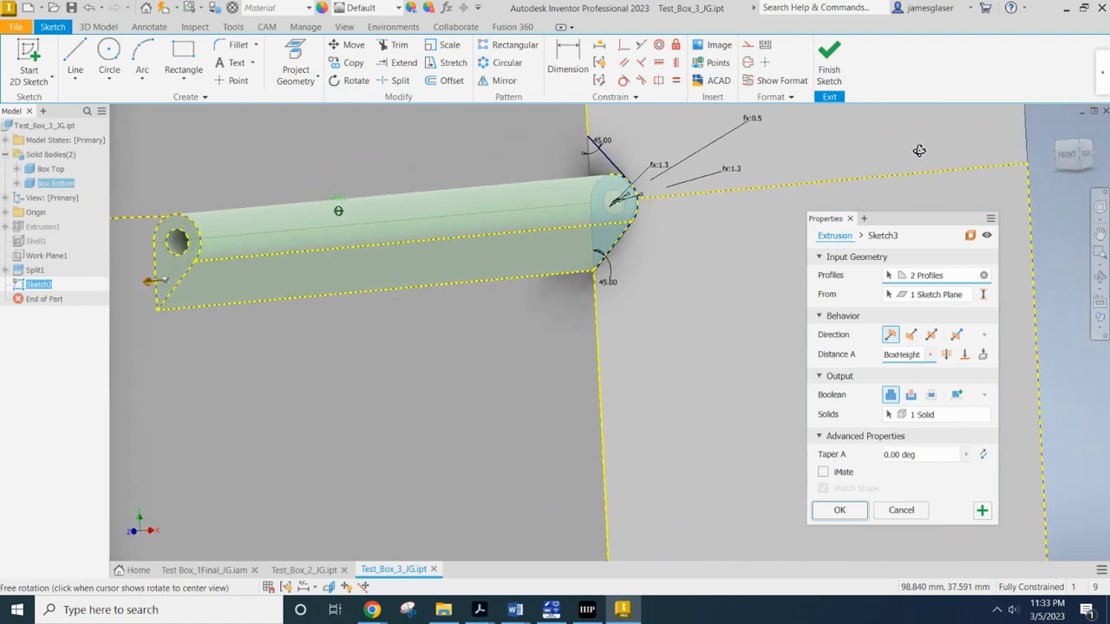
click(912, 335)
scroll(1061, 261, down, 3)
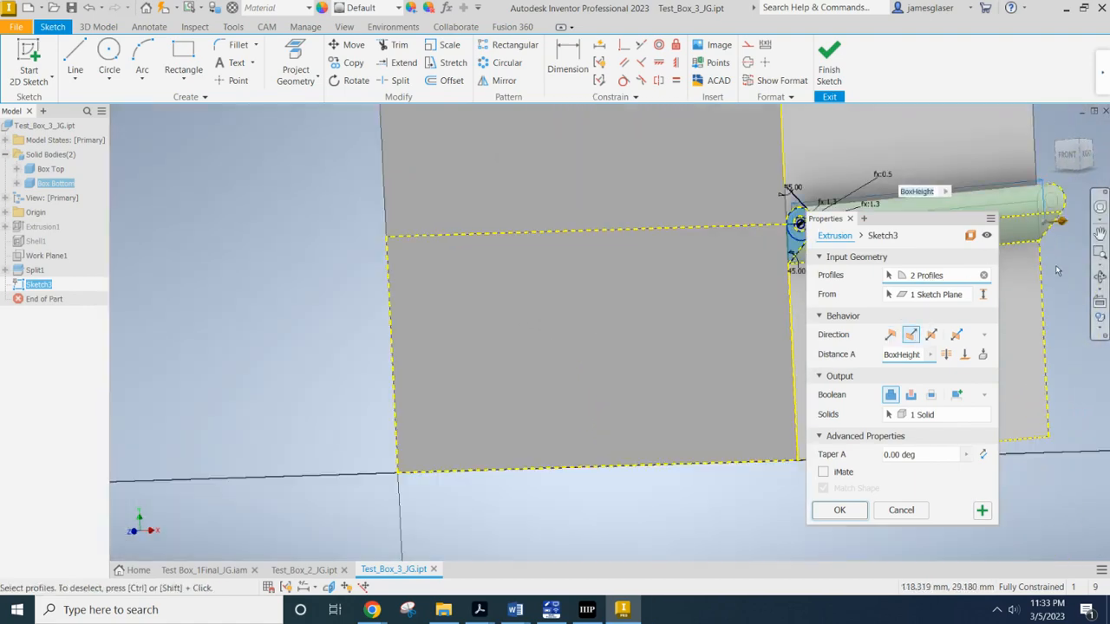
shift+middle_drag(1058, 271, 781, 312)
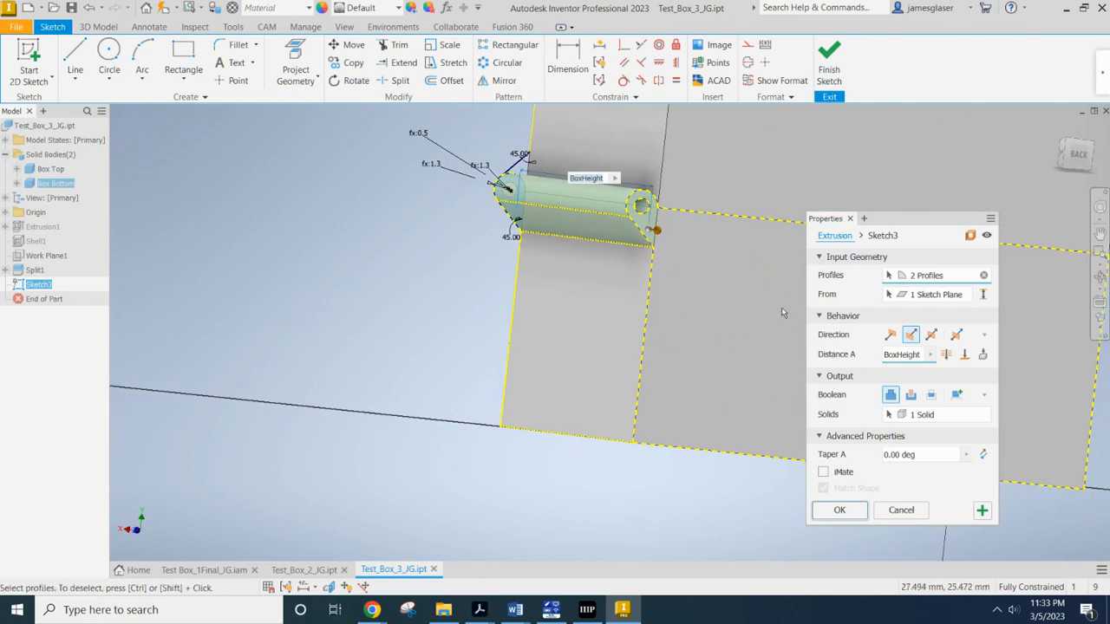
click(965, 355)
click(701, 299)
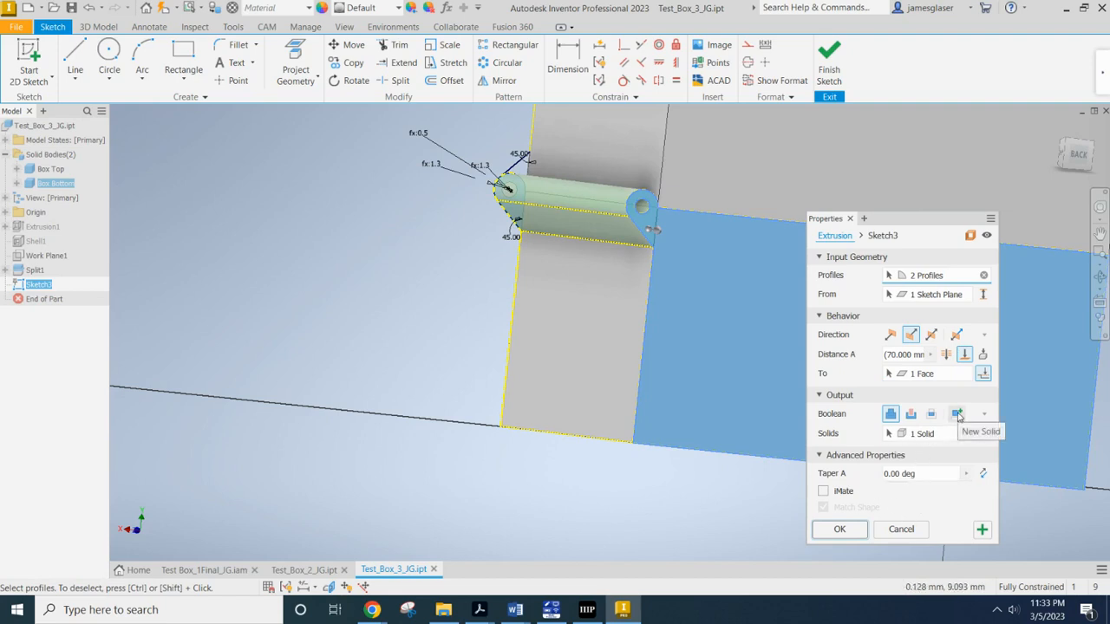
Output the hinge extrusion as a new solid body named Bottom Hinge and complete it
click(957, 415)
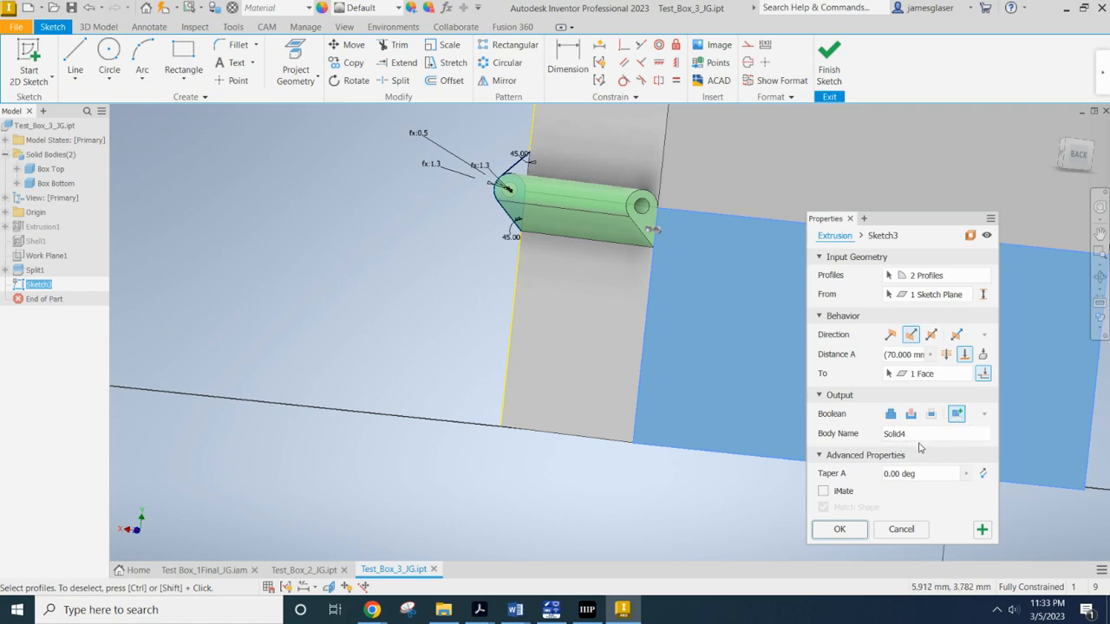
click(923, 433)
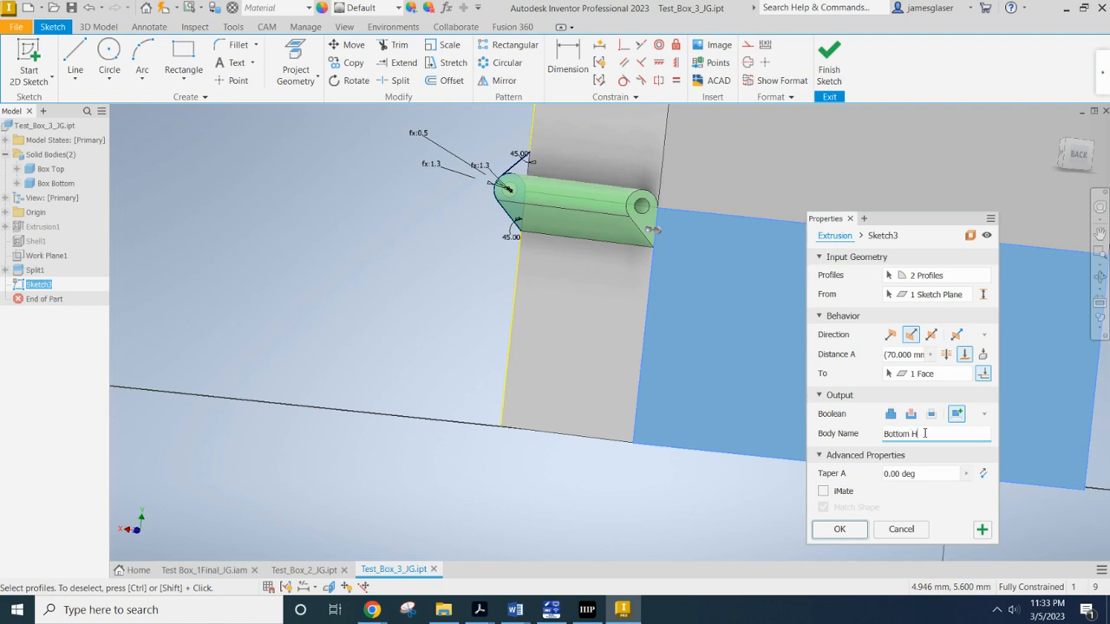
click(839, 530)
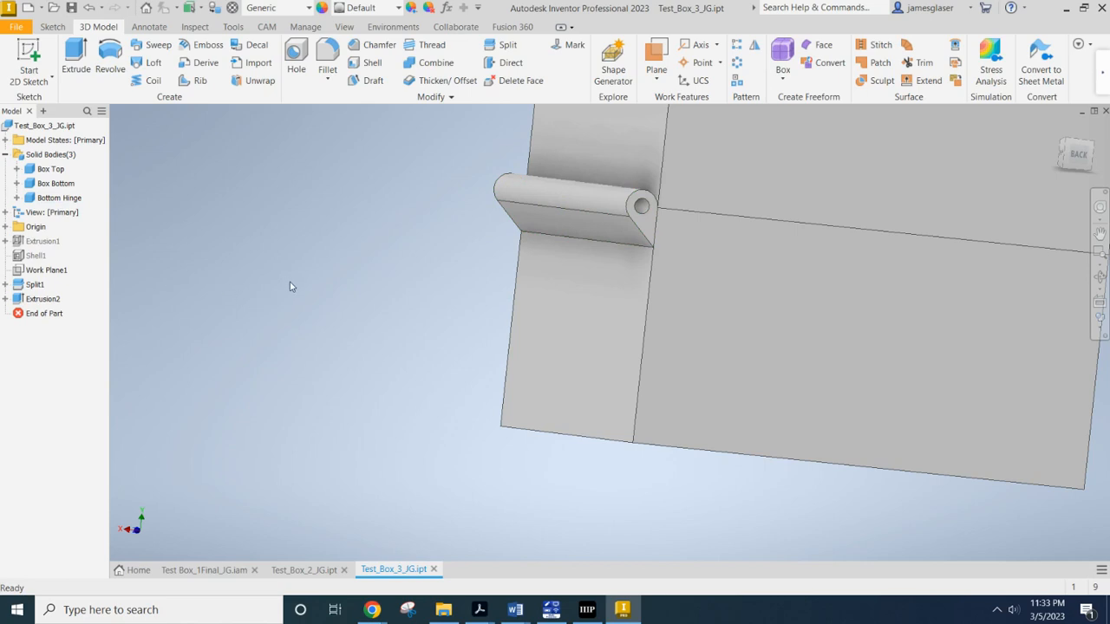
shift+middle_drag(290, 283, 414, 303)
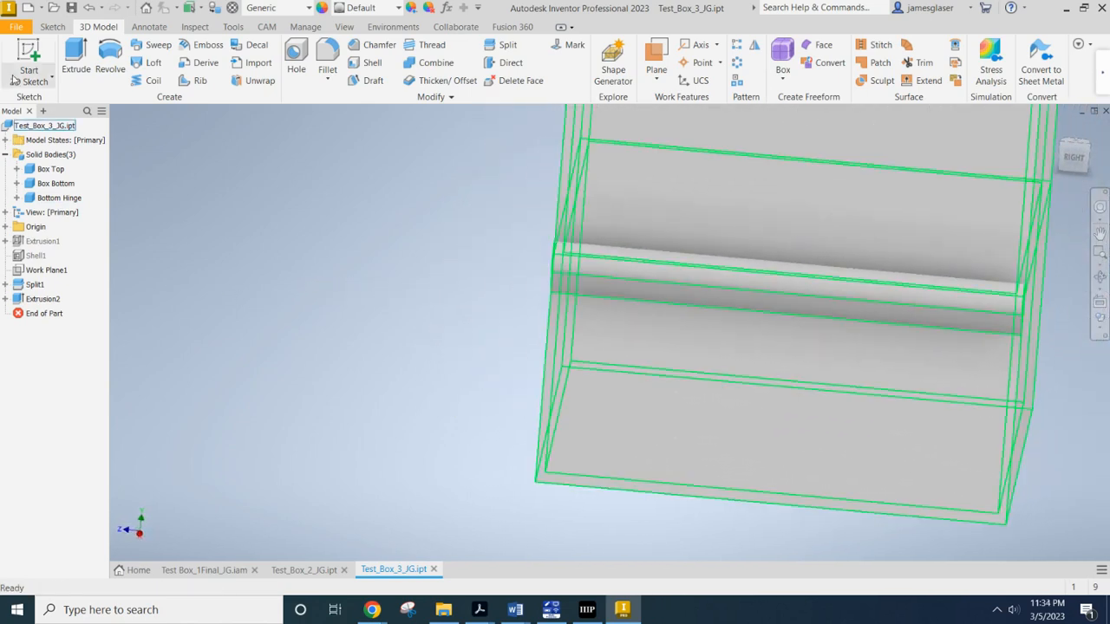
Hide the Bottom Hinge body and share the hinge profile sketch under Extrusion2
shift+middle_drag(260, 225, 324, 240)
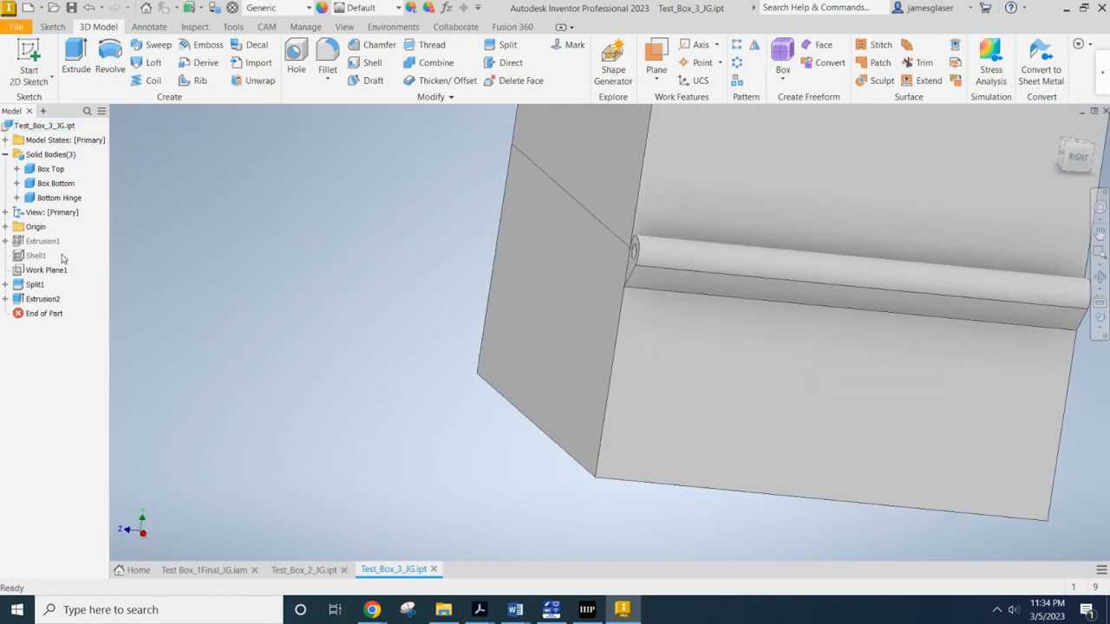
right_click(72, 200)
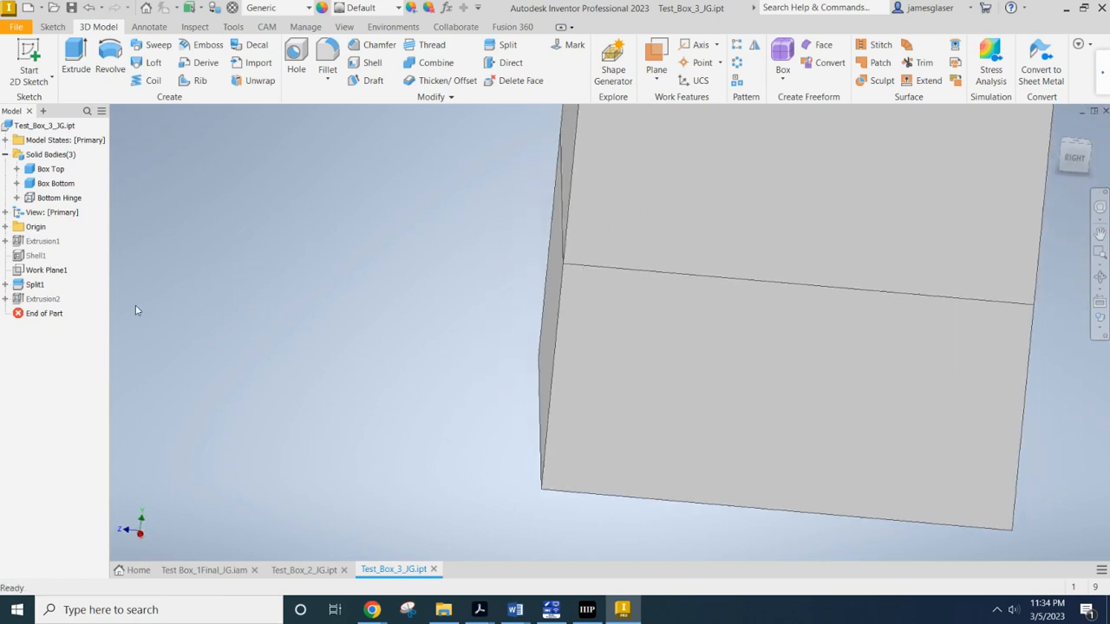
click(6, 299)
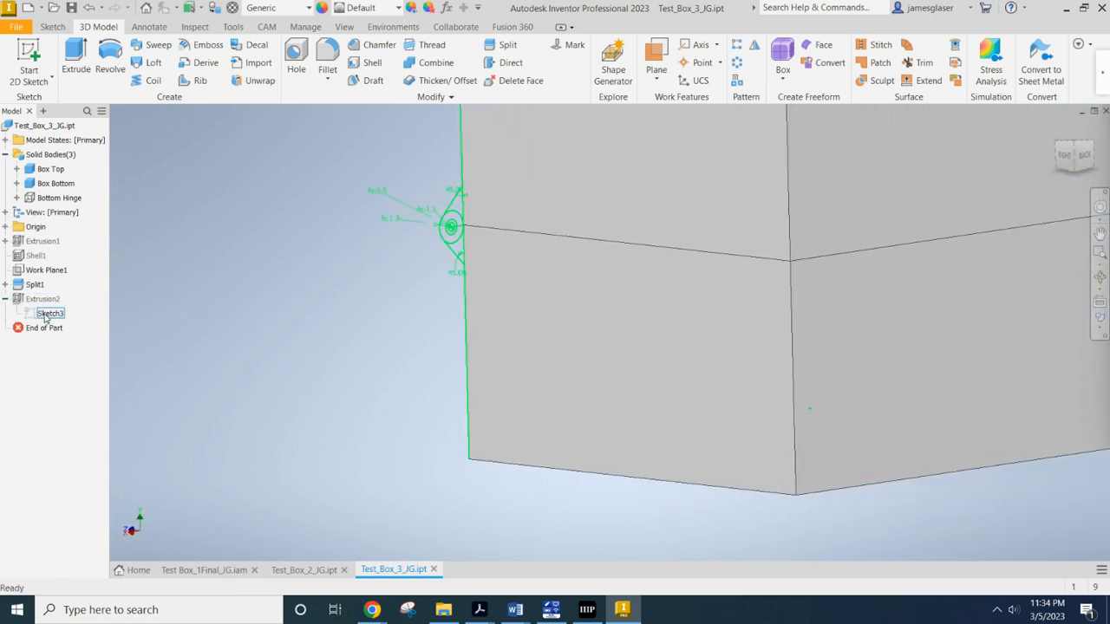
right_click(47, 314)
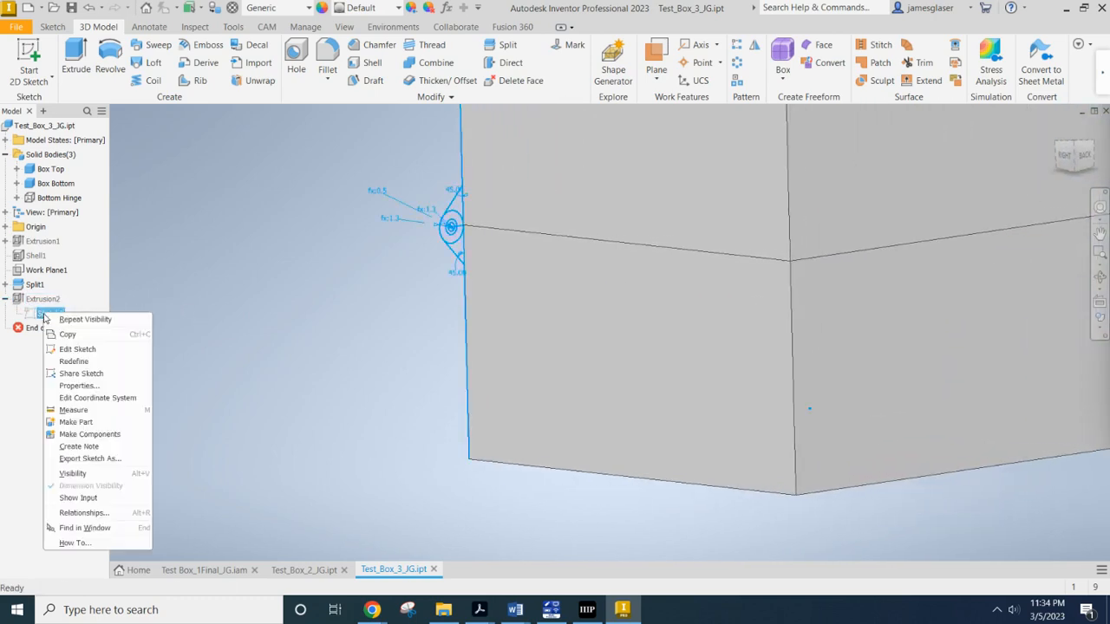
click(81, 373)
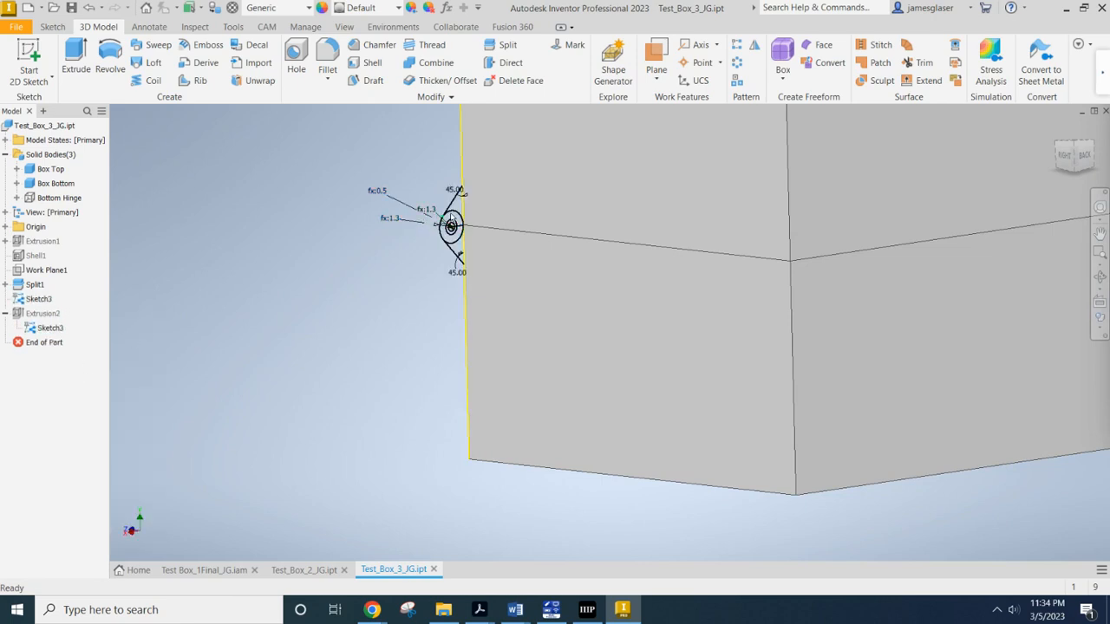
key(e)
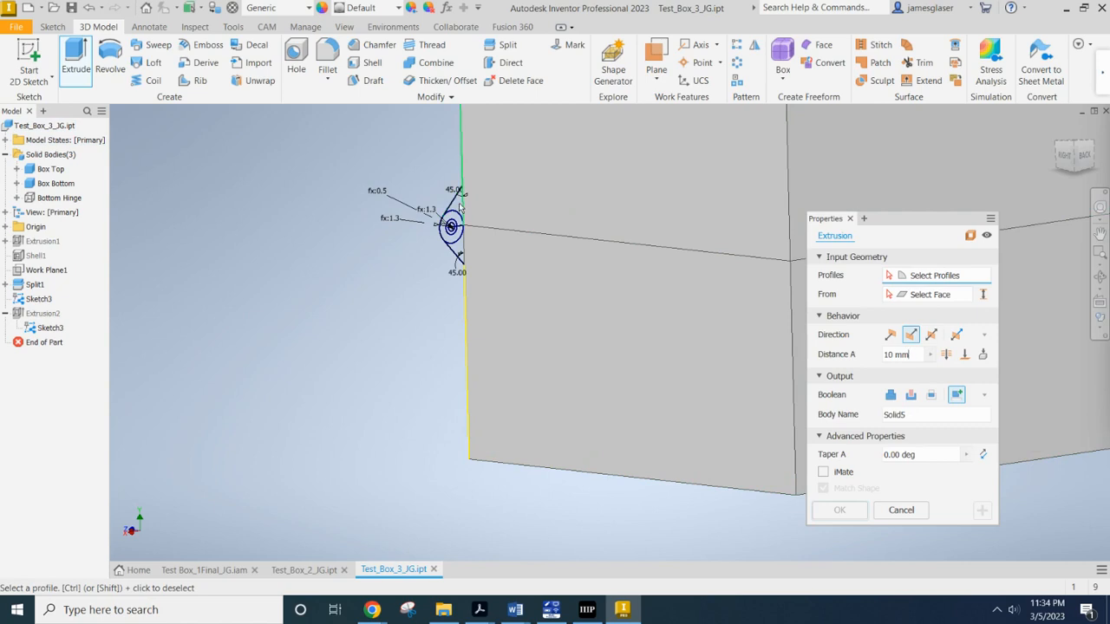
scroll(462, 206, up, 3)
click(438, 234)
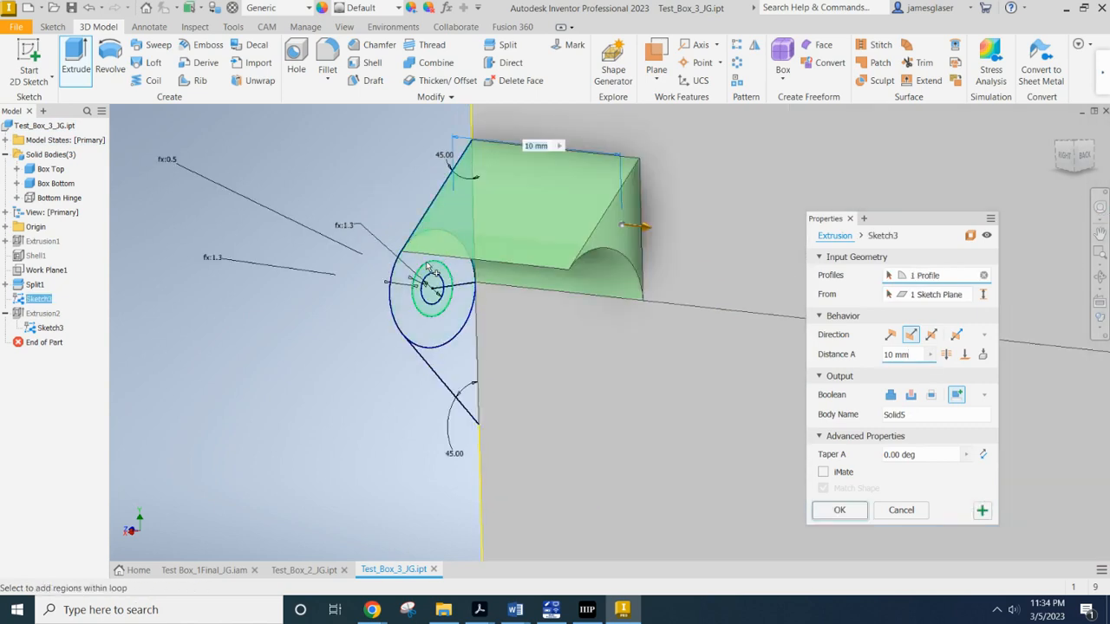
click(459, 265)
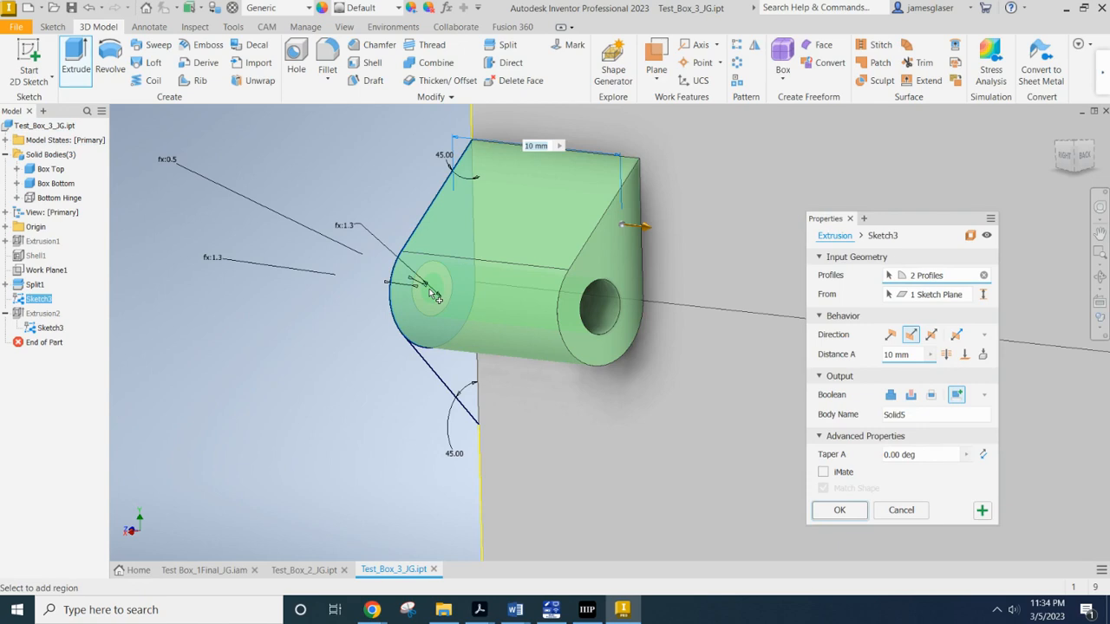
click(430, 290)
shift+middle_drag(245, 312, 307, 220)
scroll(463, 346, up, 5)
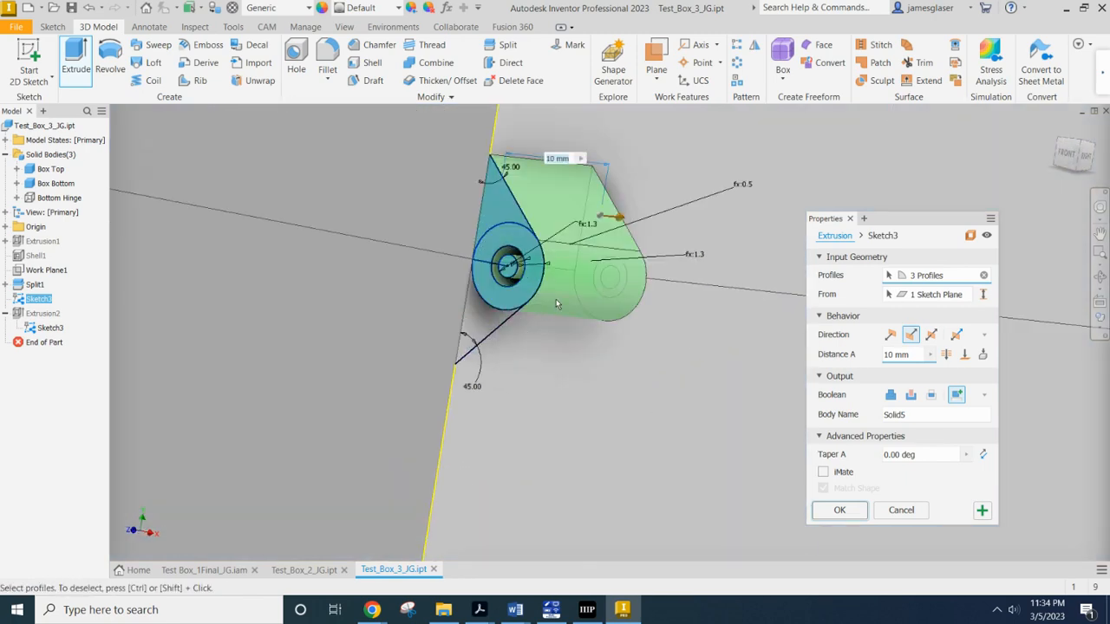
shift+middle_drag(673, 288, 636, 282)
scroll(636, 283, down, 3)
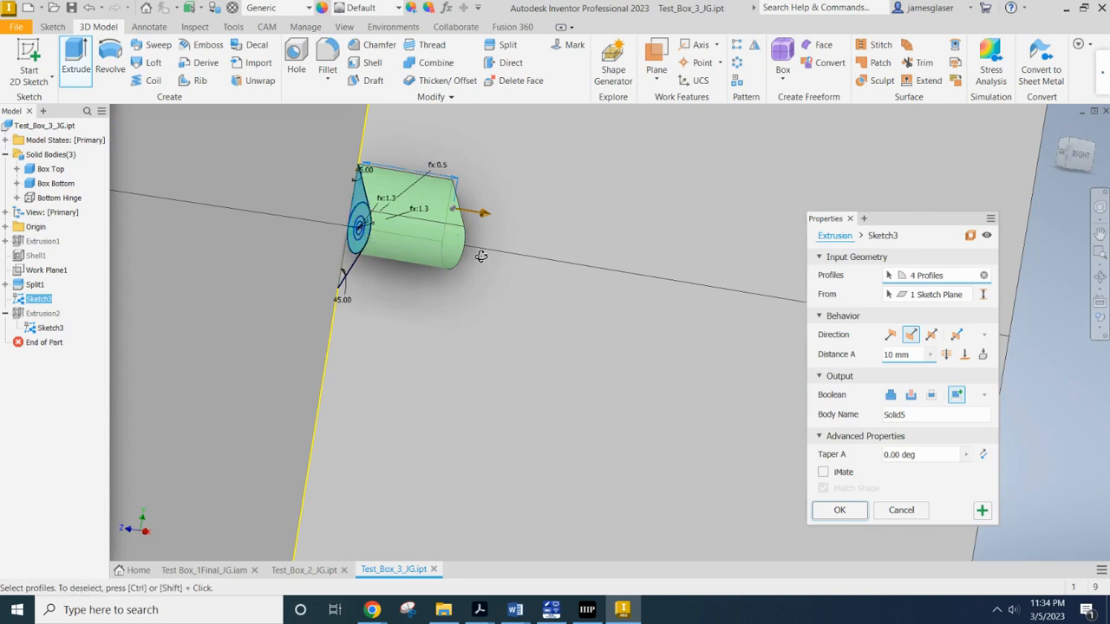
shift+middle_drag(538, 259, 381, 256)
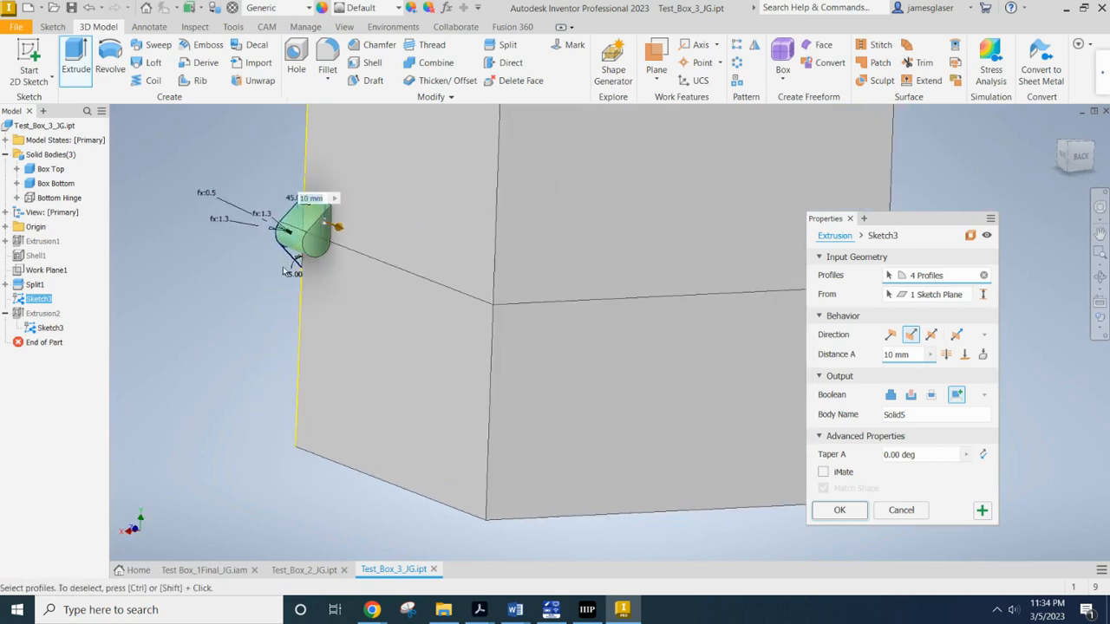
scroll(232, 260, up, 3)
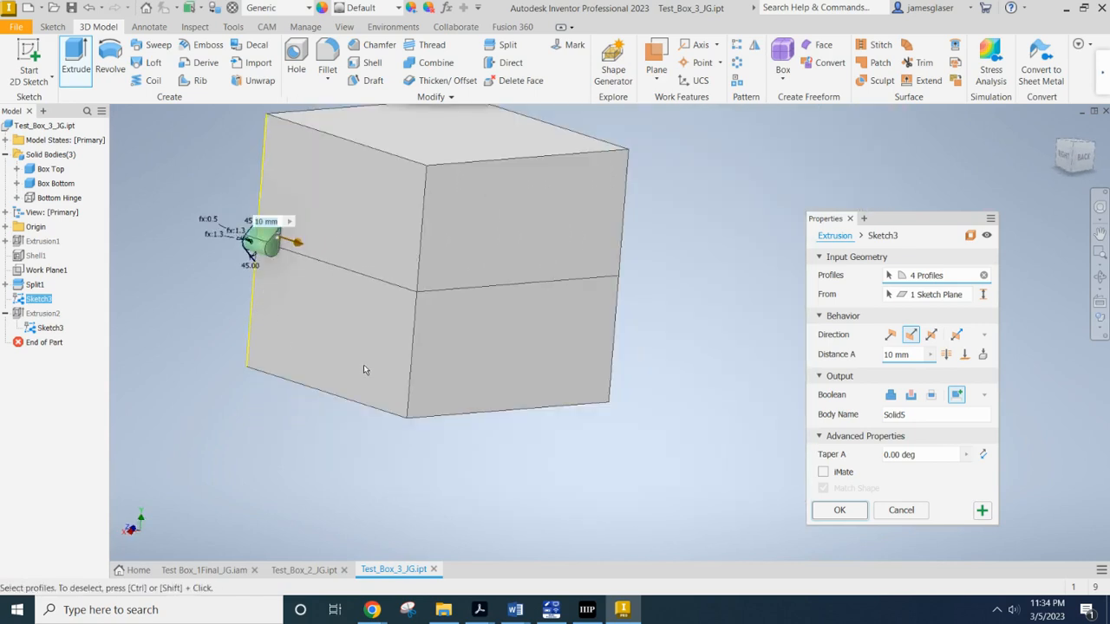
click(901, 510)
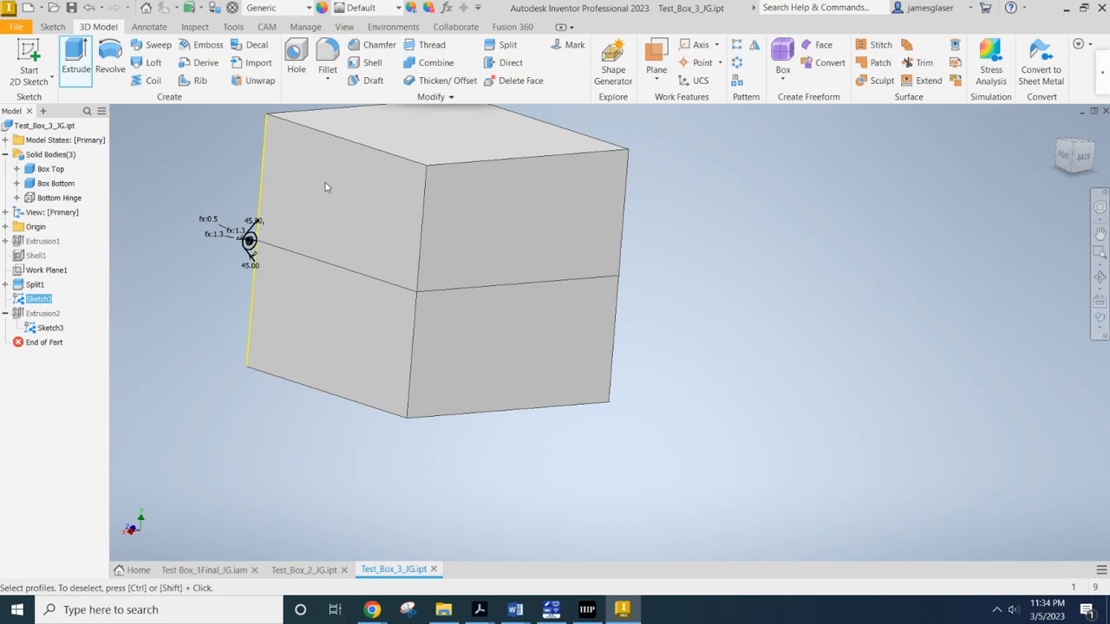
Extrude the hinge sketch's upper triangular region and outer ring 10 mm along the box as a new solid body
click(77, 61)
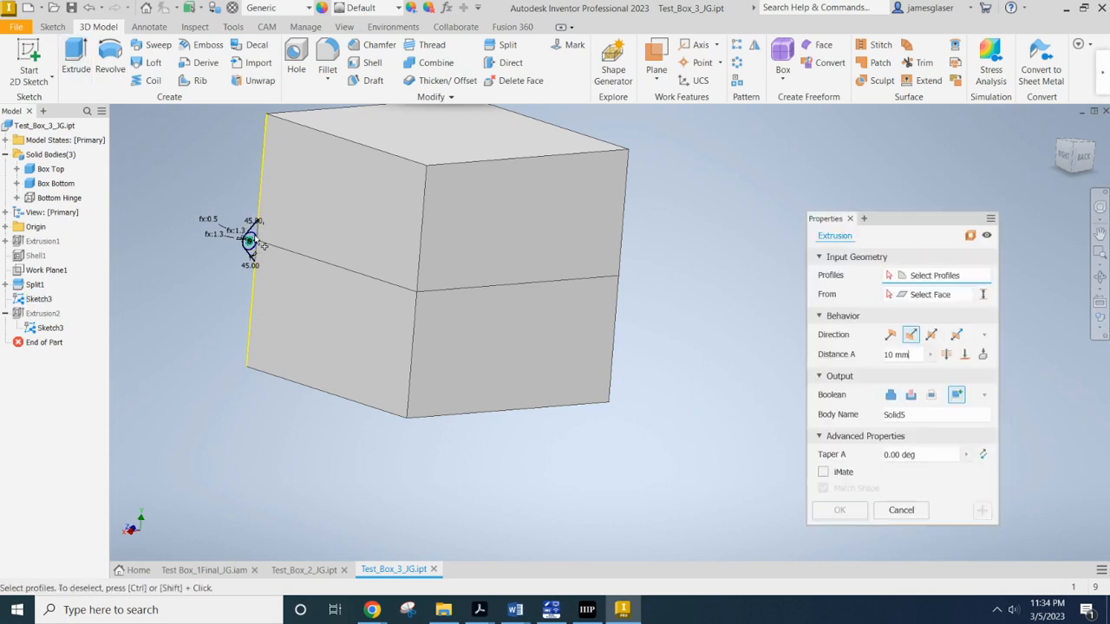
scroll(249, 234, down, 5)
click(251, 213)
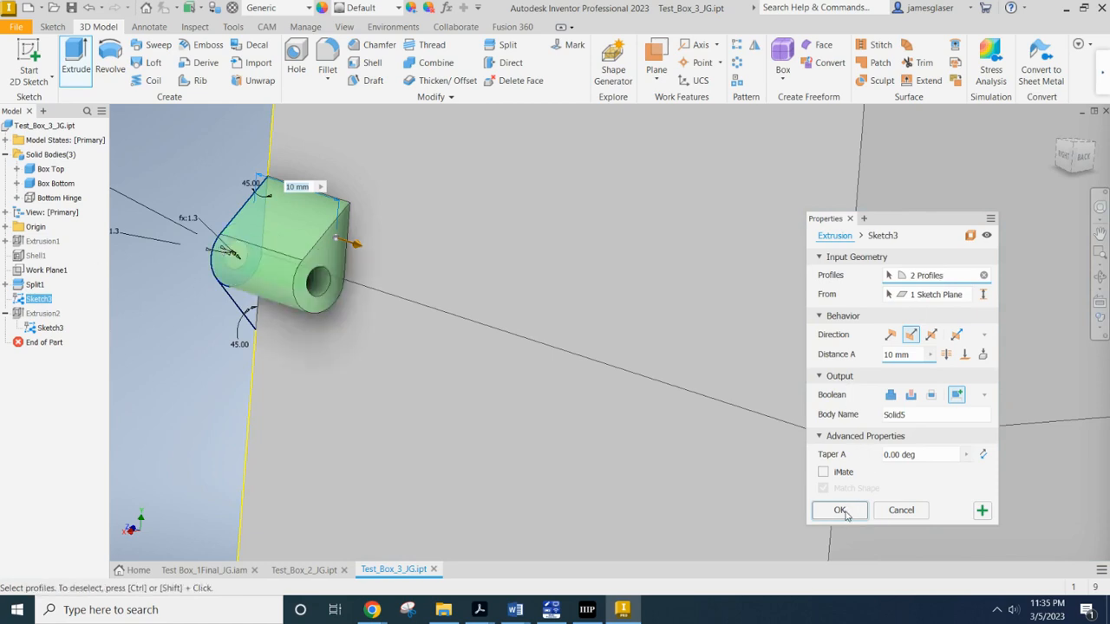
shift+middle_drag(200, 343, 322, 346)
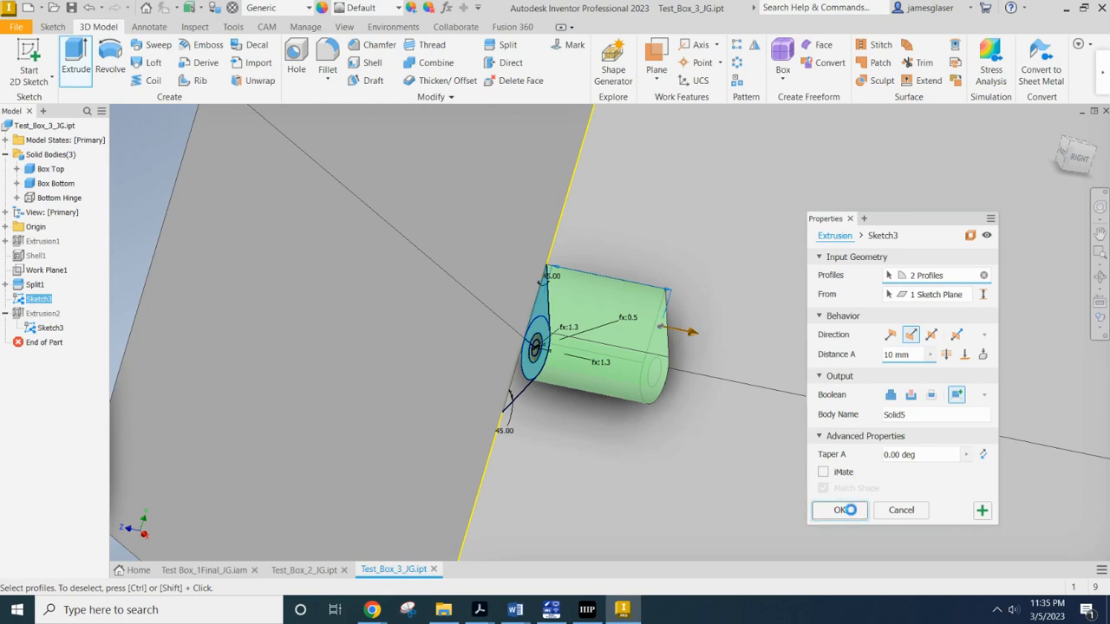
click(852, 514)
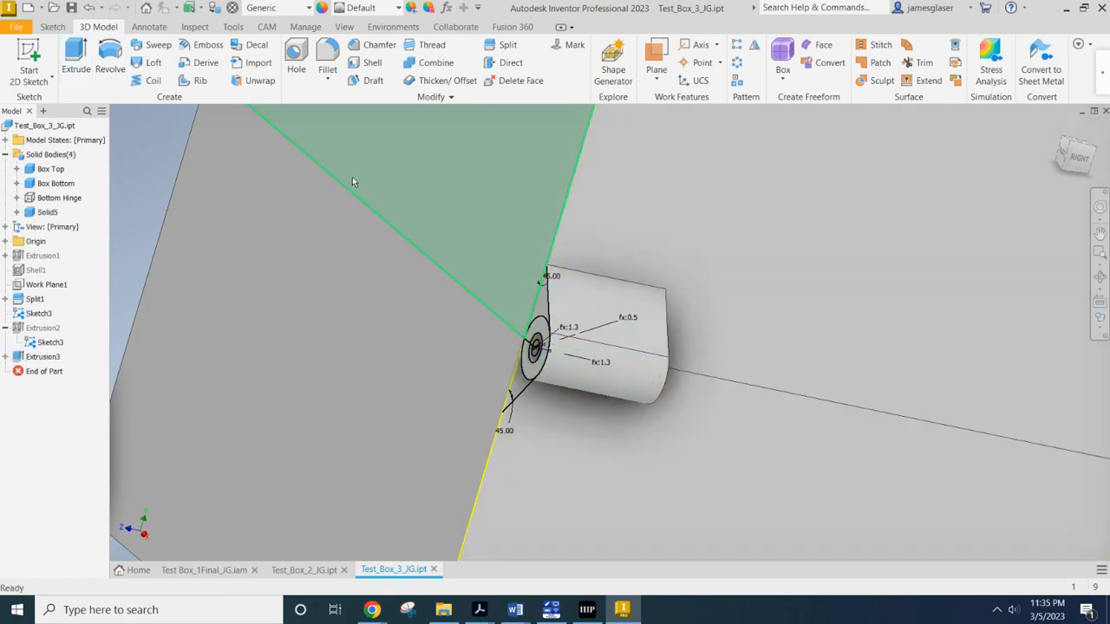
shift+middle_drag(352, 182, 262, 164)
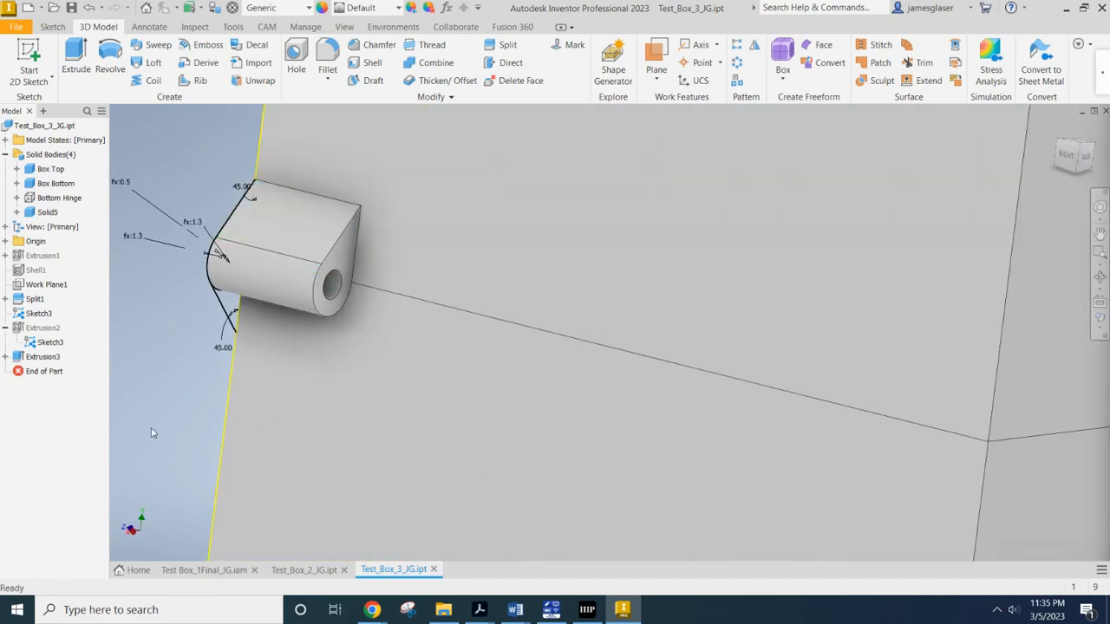
Edit the upper hinge extrusion to end at the box's opposite face and name its body Top Hinge
right_click(39, 358)
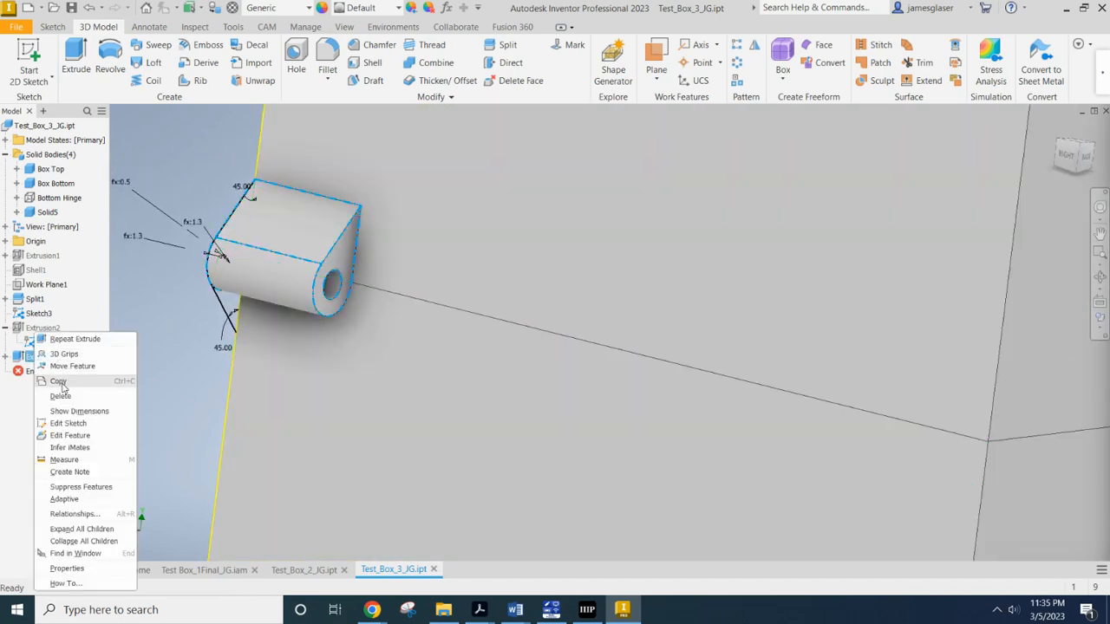
click(70, 435)
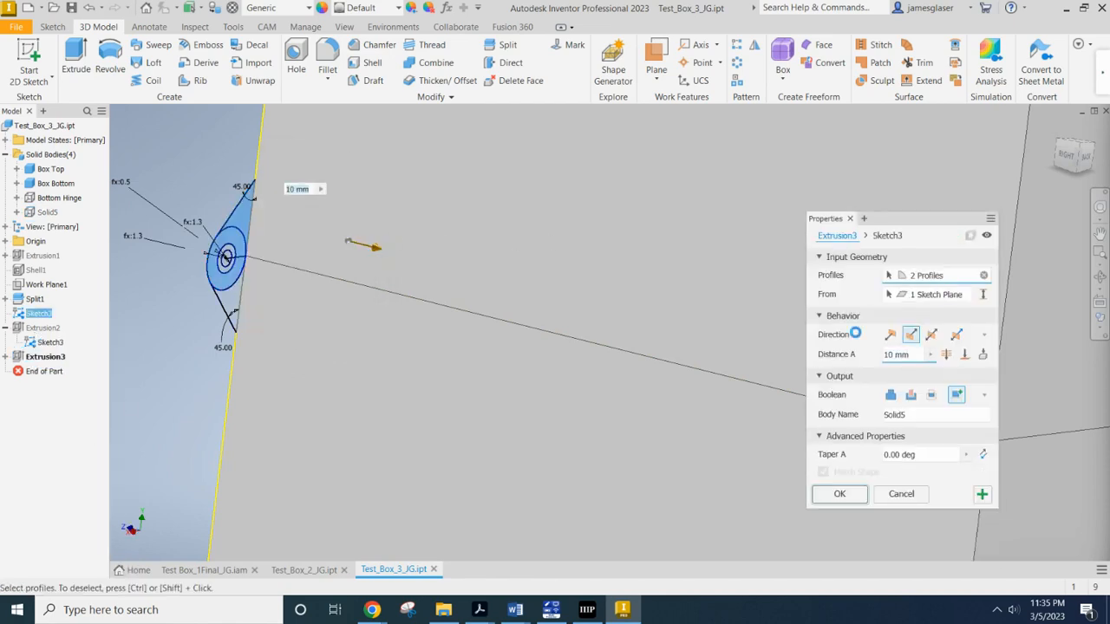
click(965, 354)
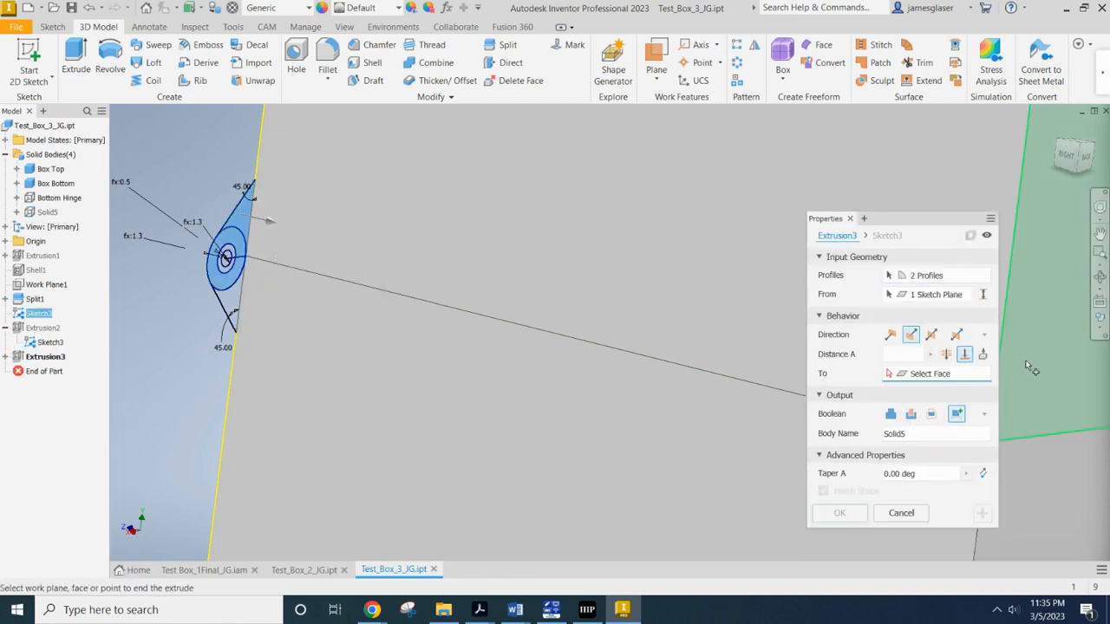
click(1046, 381)
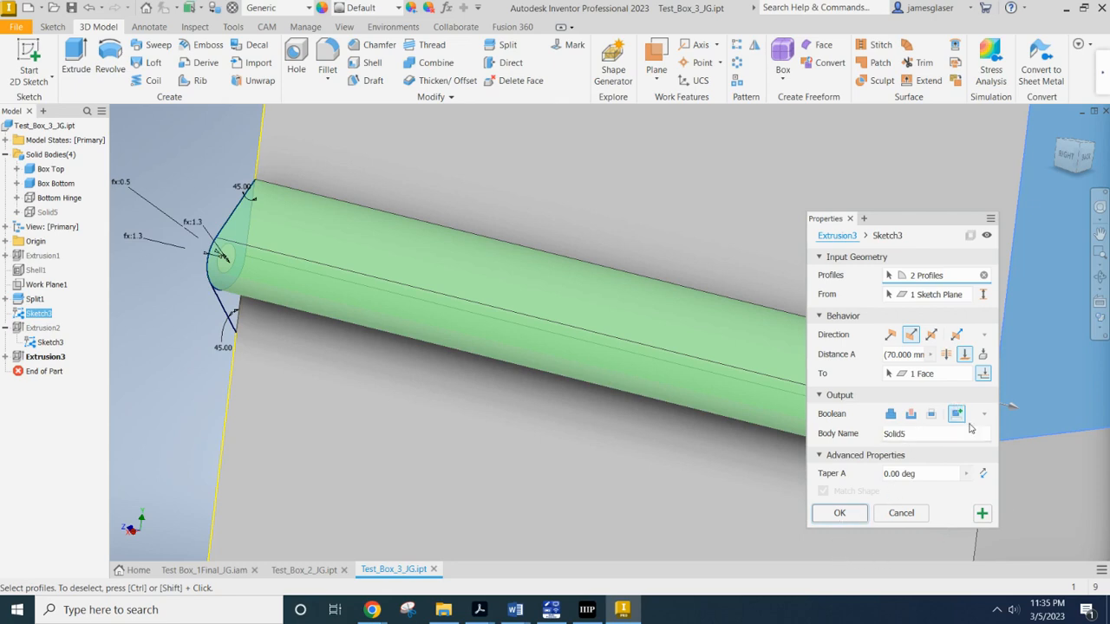
drag(918, 435, 866, 440)
click(839, 513)
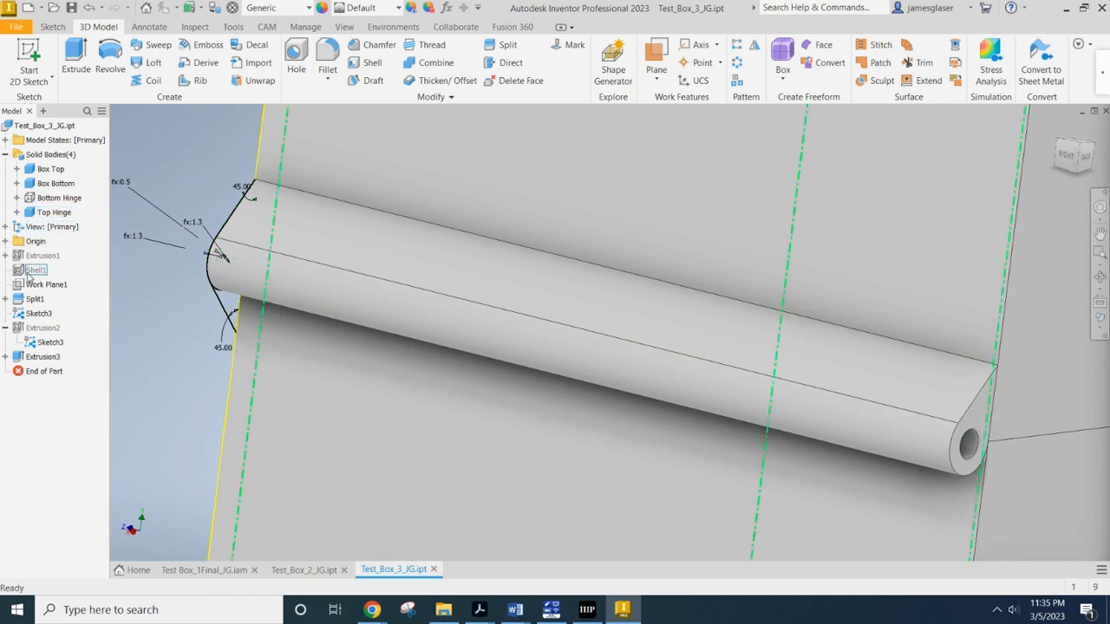
Hide the Top Hinge body
click(52, 214)
right_click(54, 214)
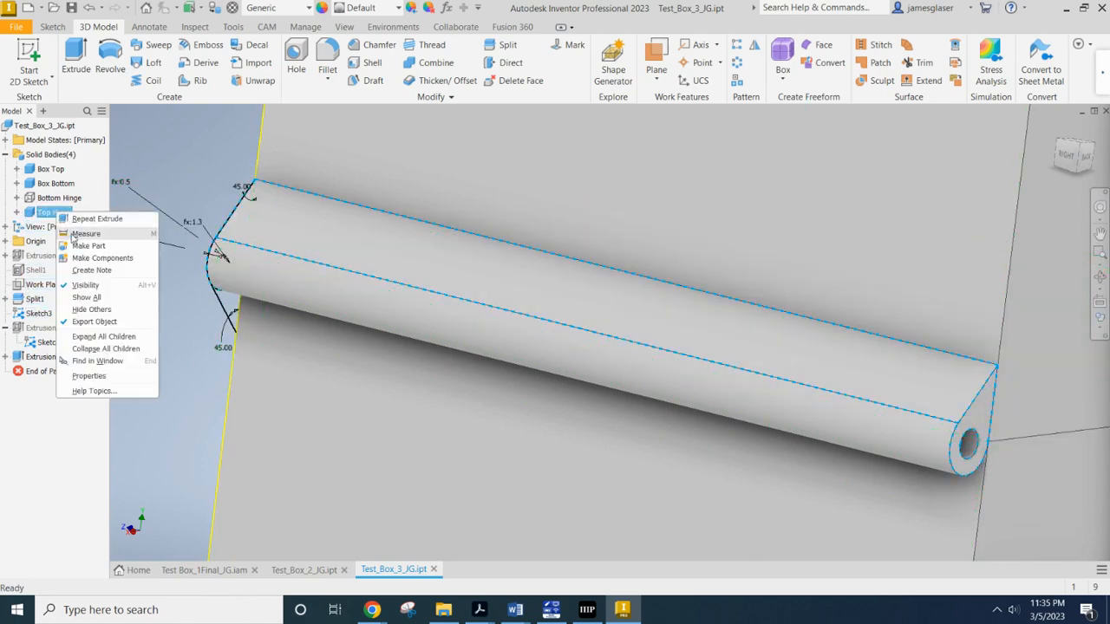
click(98, 287)
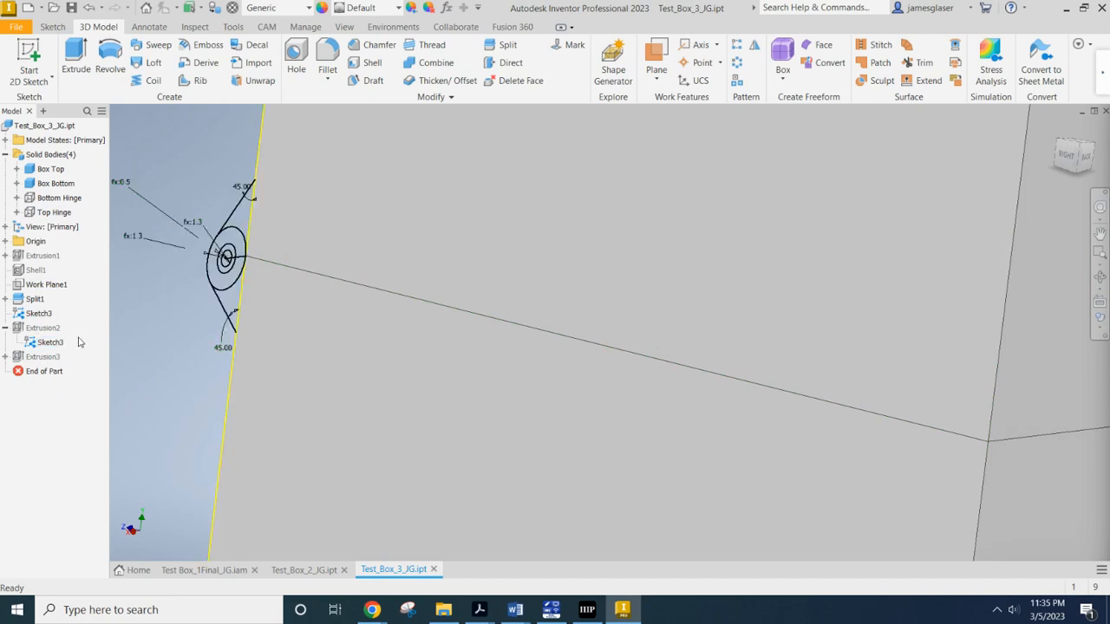
Extrude the innermost circle of the hinge sketch to the box's opposite face as a new solid body
click(77, 57)
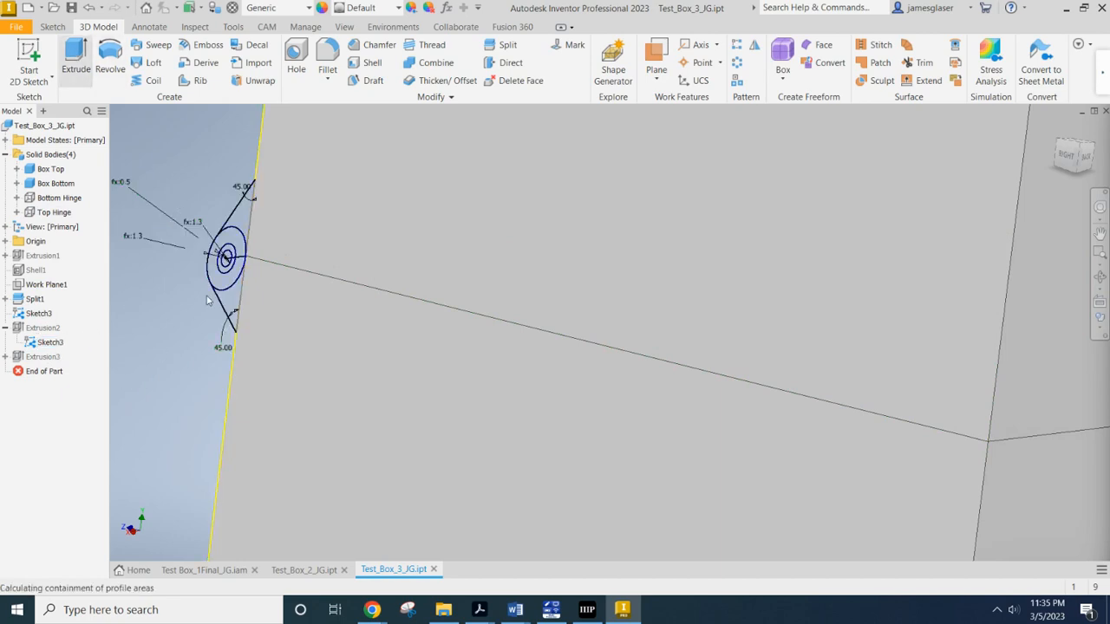
scroll(230, 260, up, 5)
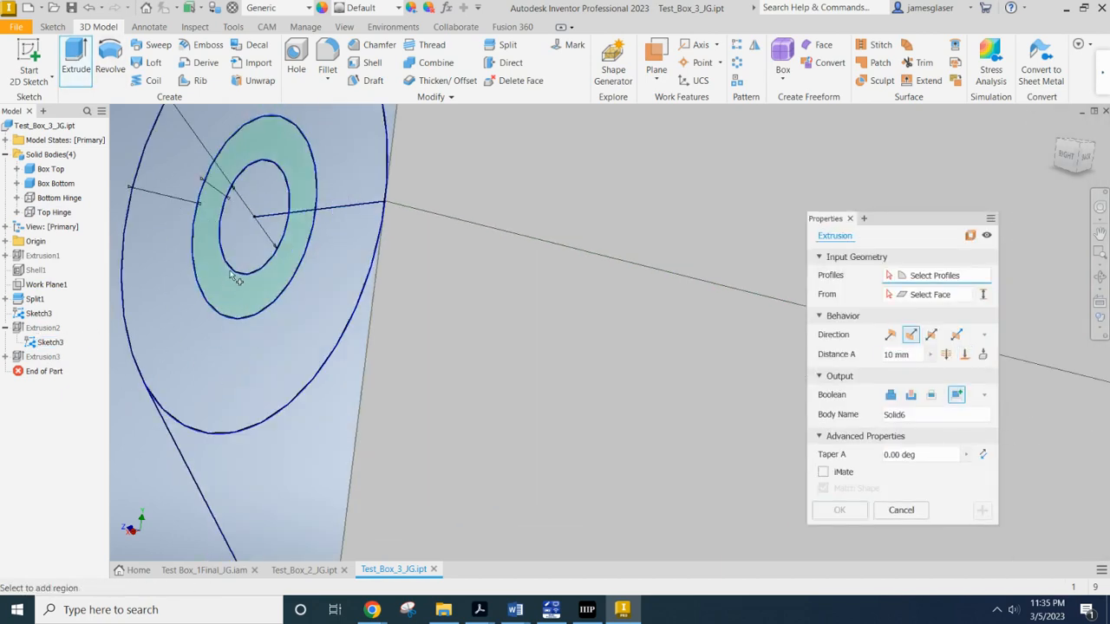
click(241, 256)
scroll(241, 257, down, 5)
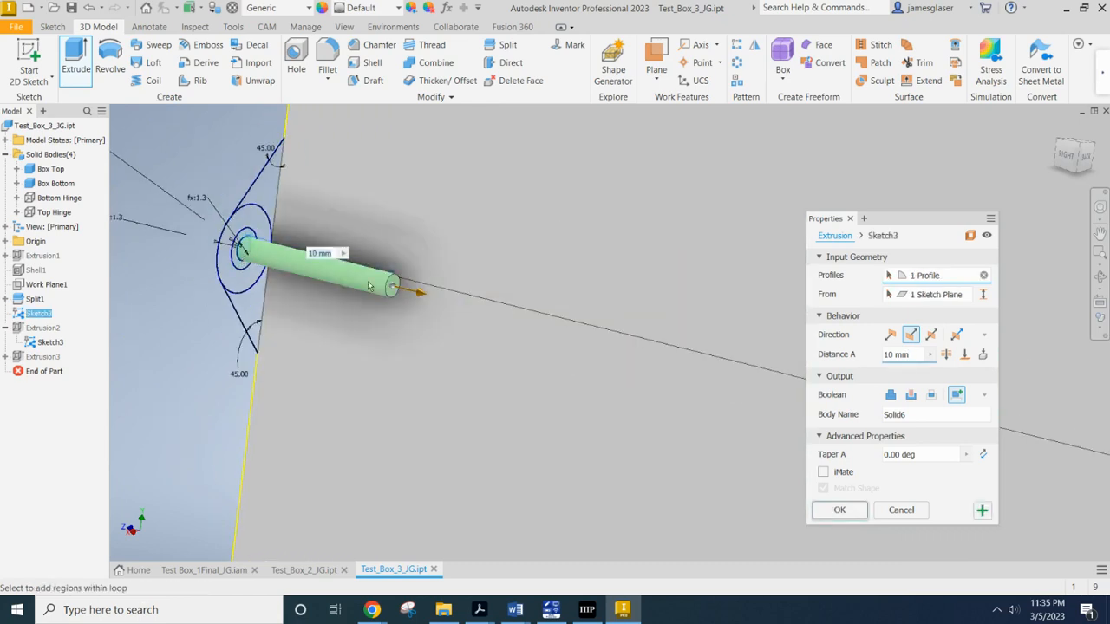
click(964, 354)
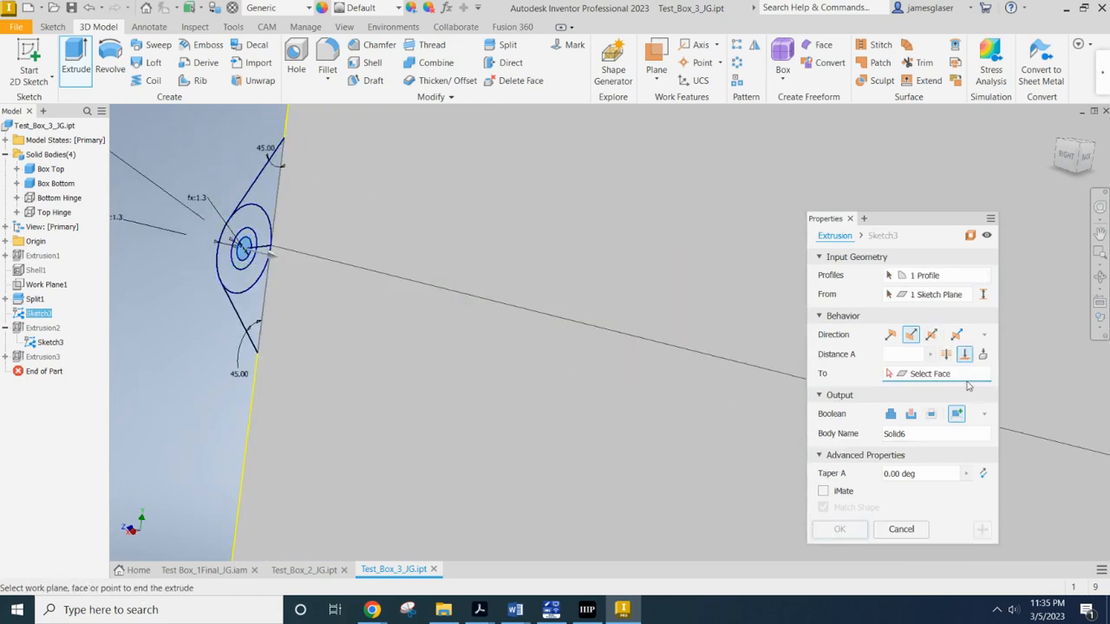
mouse_move(1035, 389)
middle_down()
mouse_move(980, 383)
mouse_move(848, 334)
mouse_move(607, 330)
mouse_move(650, 373)
middle_up()
click(695, 370)
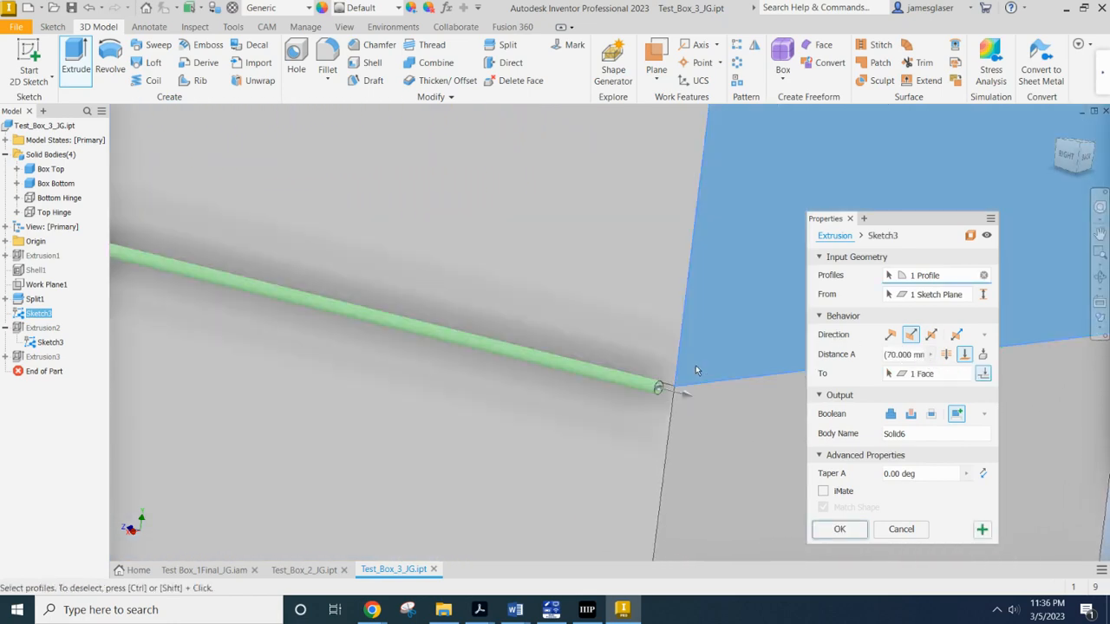
click(839, 530)
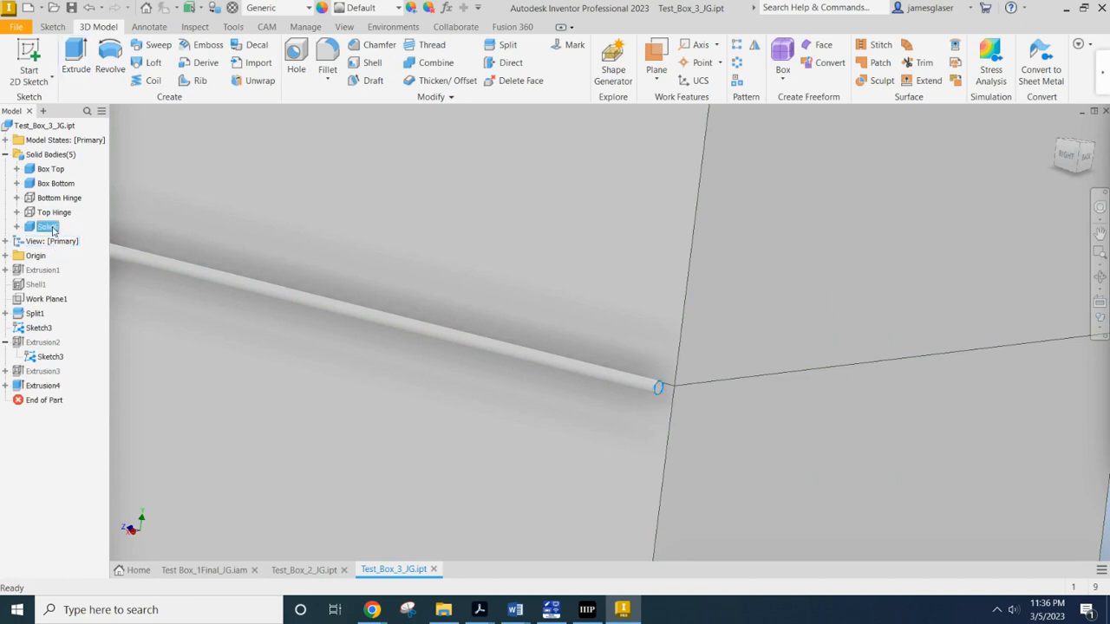
Rename the new cylindrical body as Pin and hide it
click(47, 227)
scroll(487, 494, up, 3)
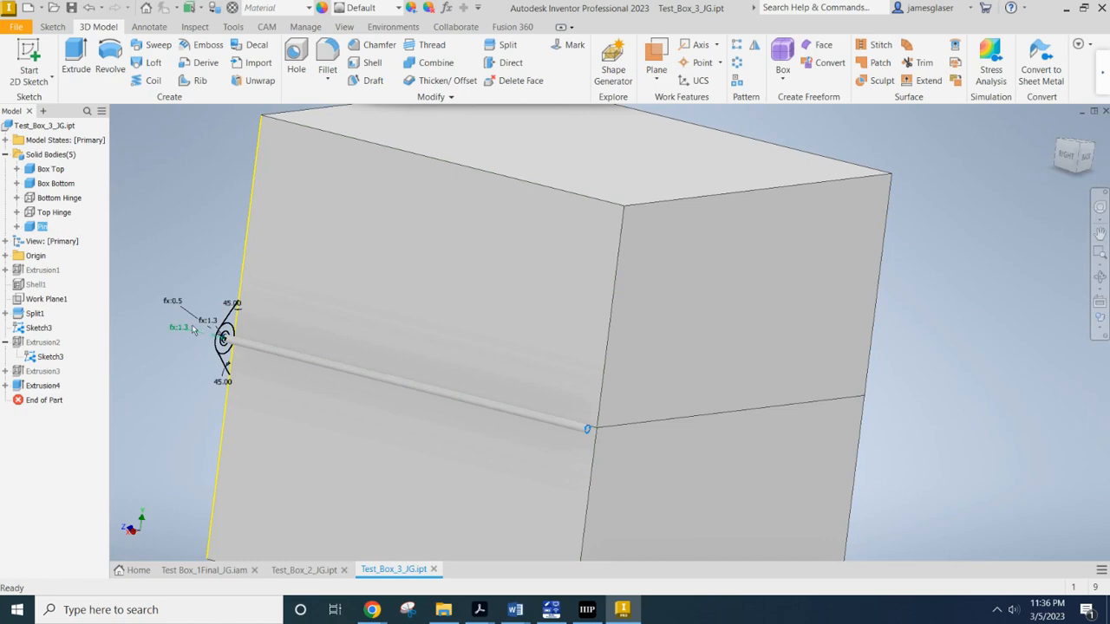
right_click(41, 227)
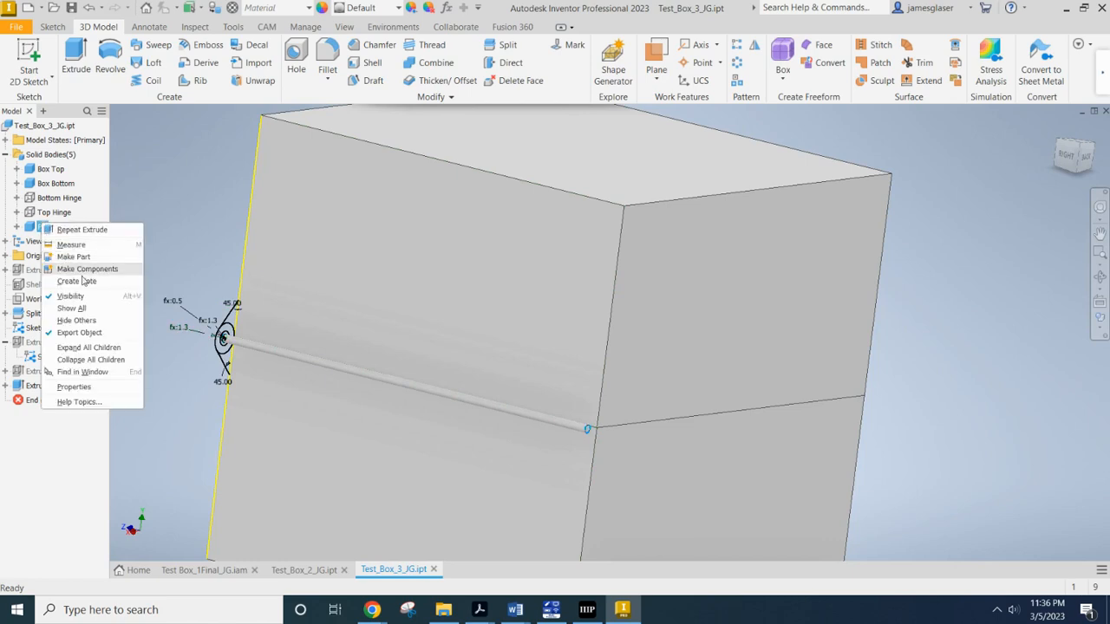
click(70, 297)
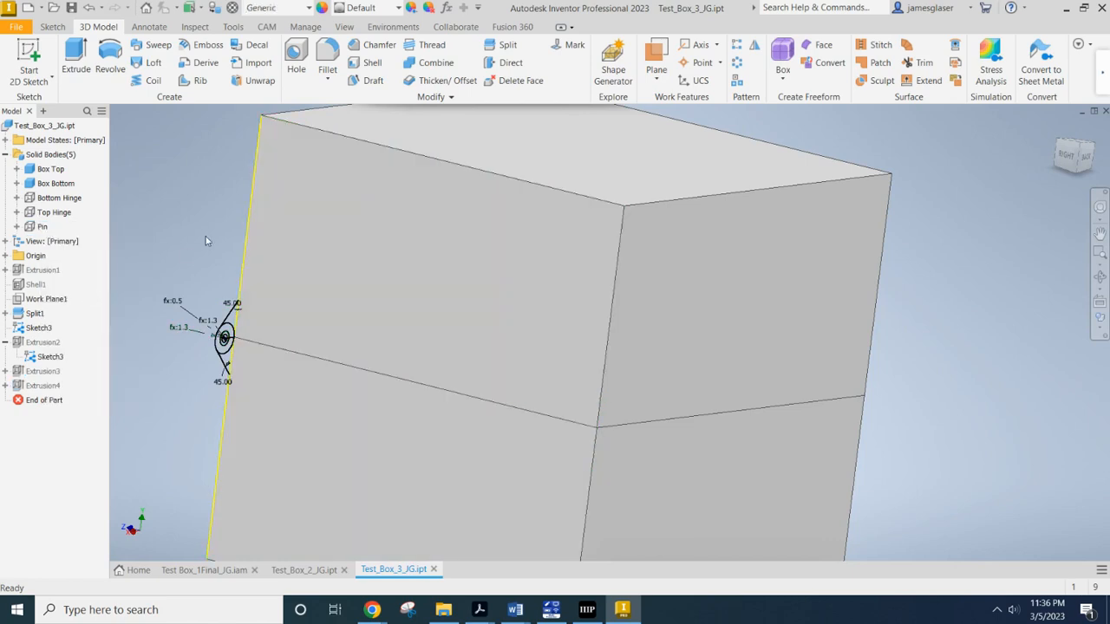
shift+middle_drag(206, 241, 402, 241)
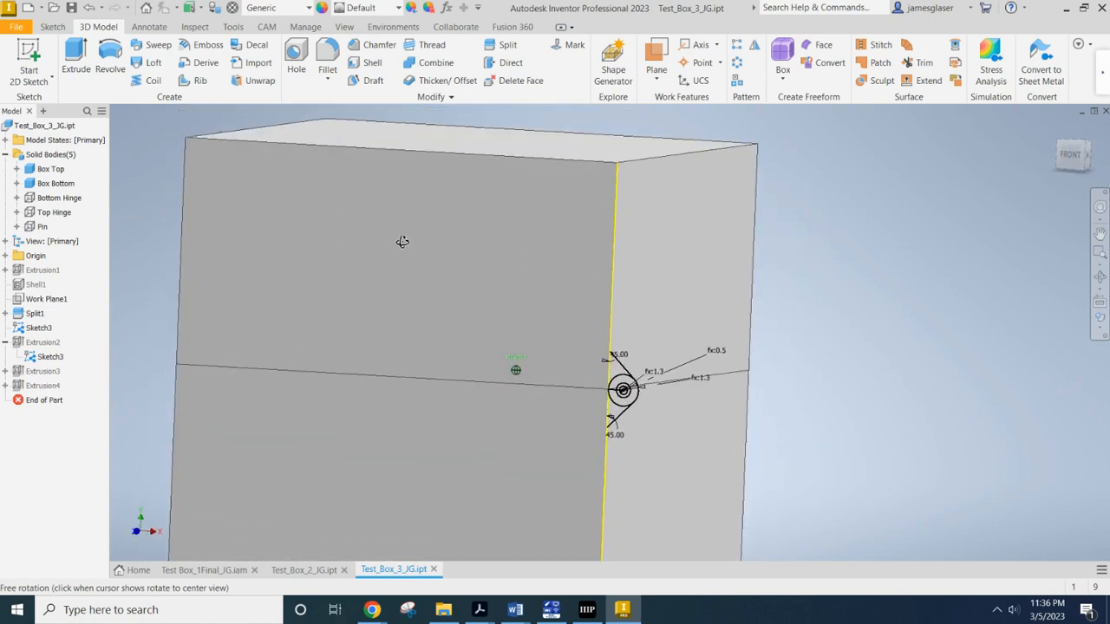
Hide the hinge profile sketch, Sketch3
right_click(50, 356)
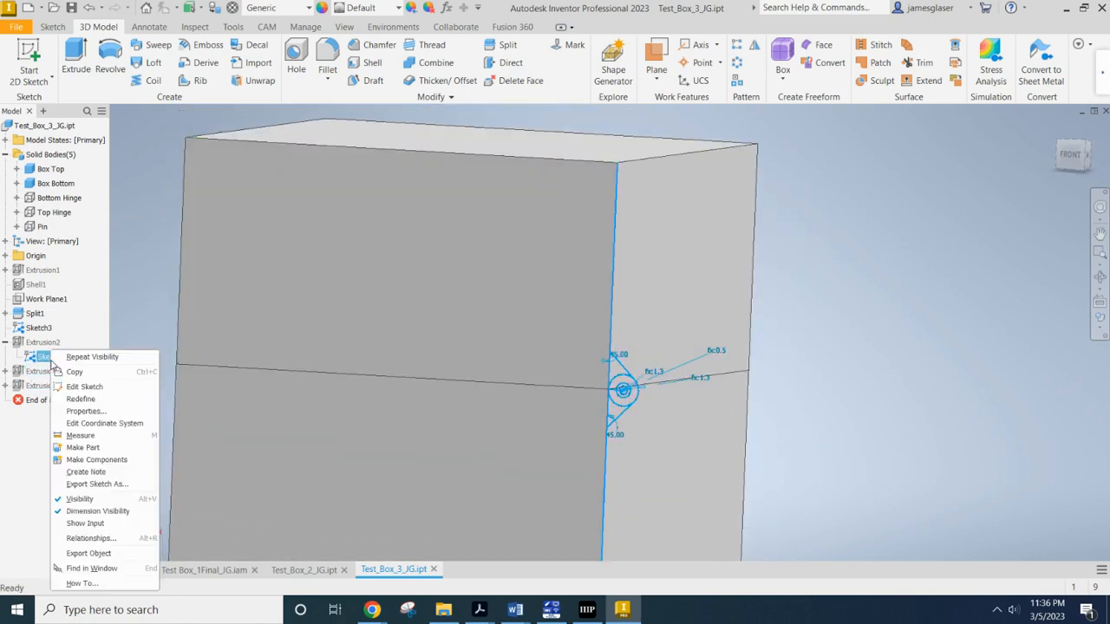
click(78, 499)
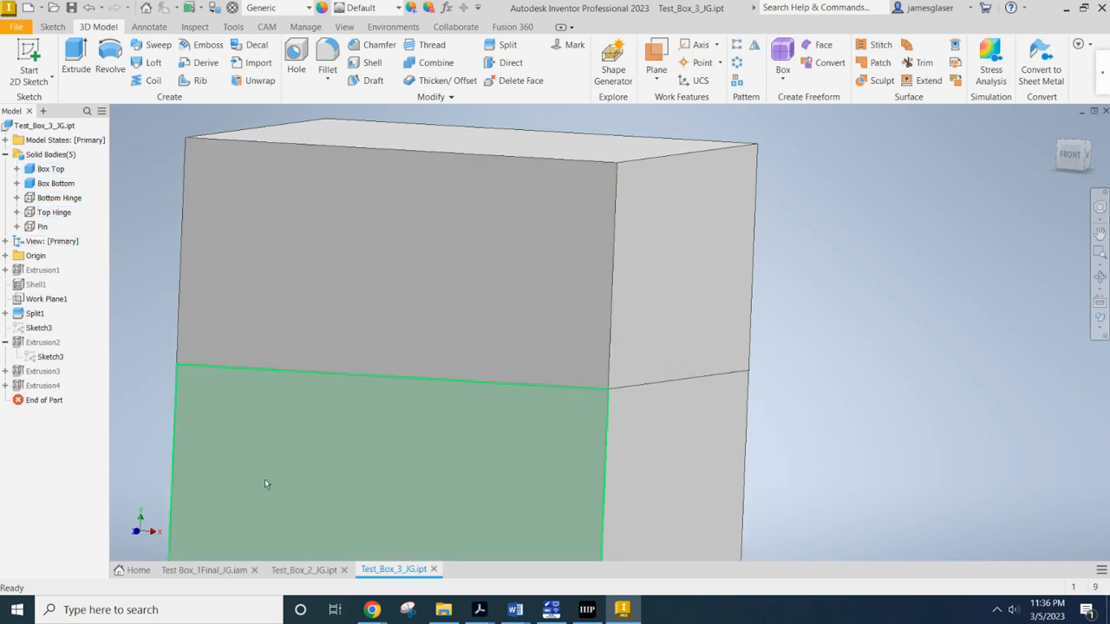
Switch to Test_Box_2_JG.ipt, examine the gaps and cutouts between its hinge segments and the box, and return to Test_Box_3_JG.ipt
click(315, 572)
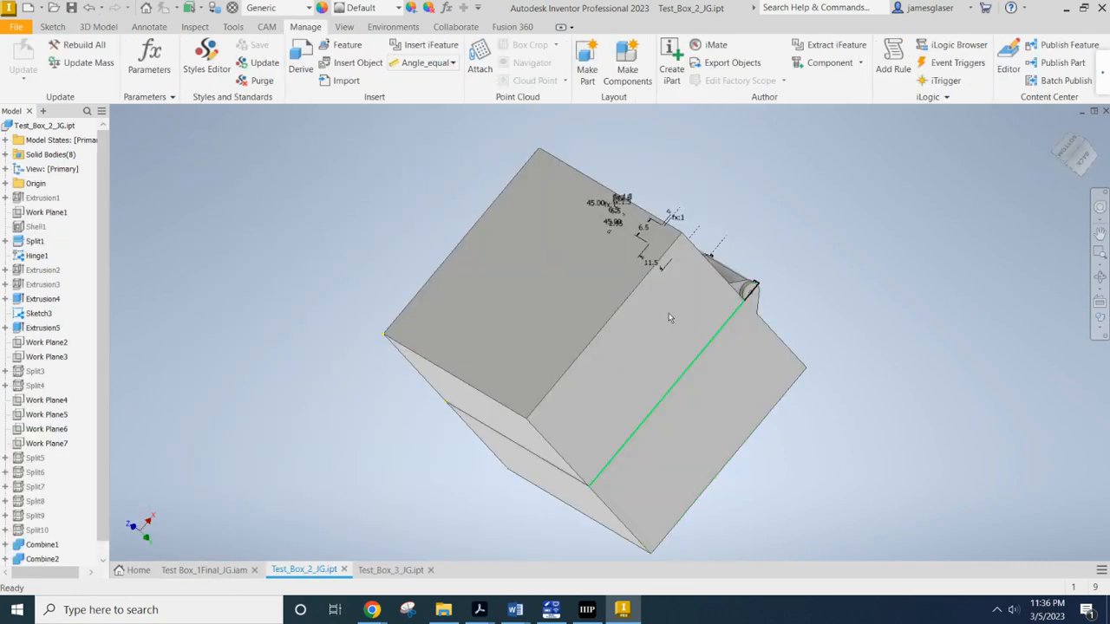
shift+middle_drag(669, 315, 742, 299)
scroll(742, 292, down, 5)
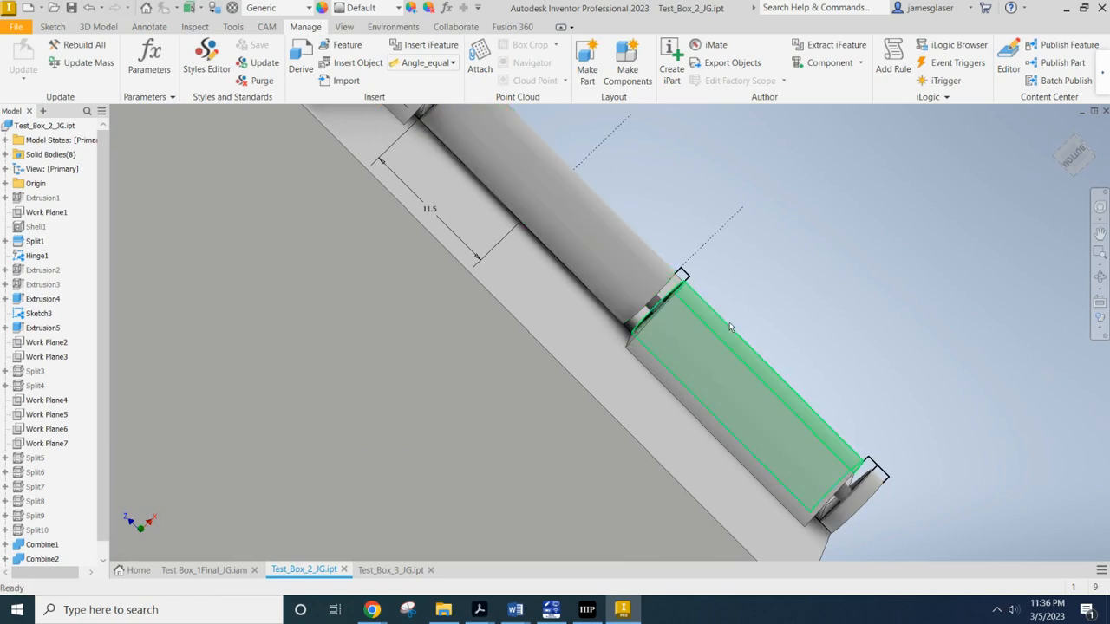
mouse_move(905, 486)
shift+middle_down()
mouse_move(855, 441)
mouse_move(925, 491)
mouse_move(911, 481)
shift+middle_up()
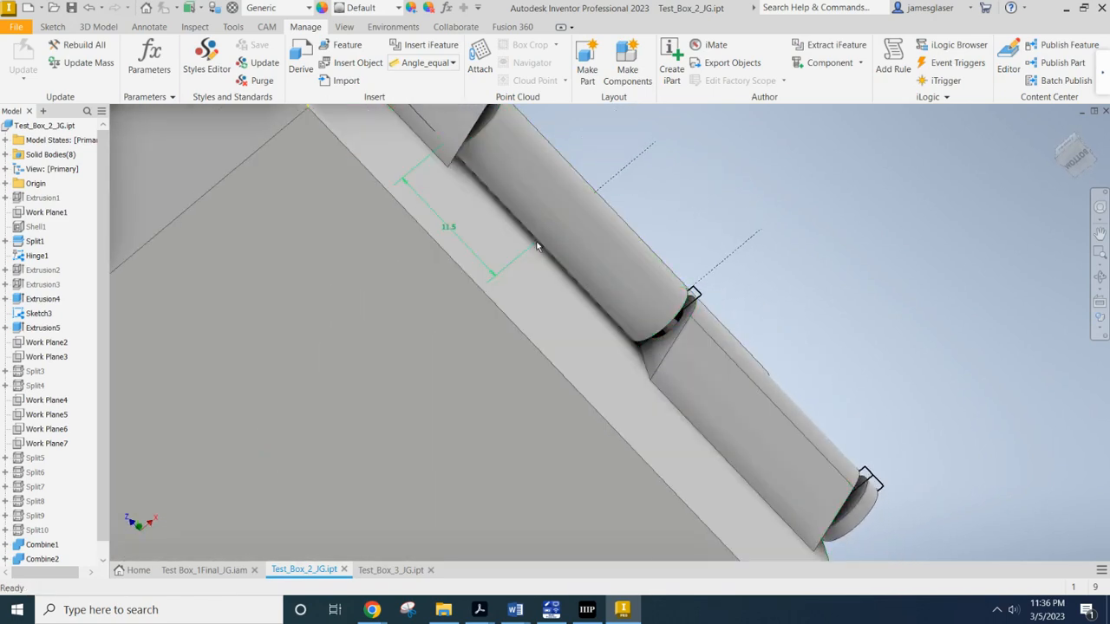
shift+middle_drag(538, 247, 588, 251)
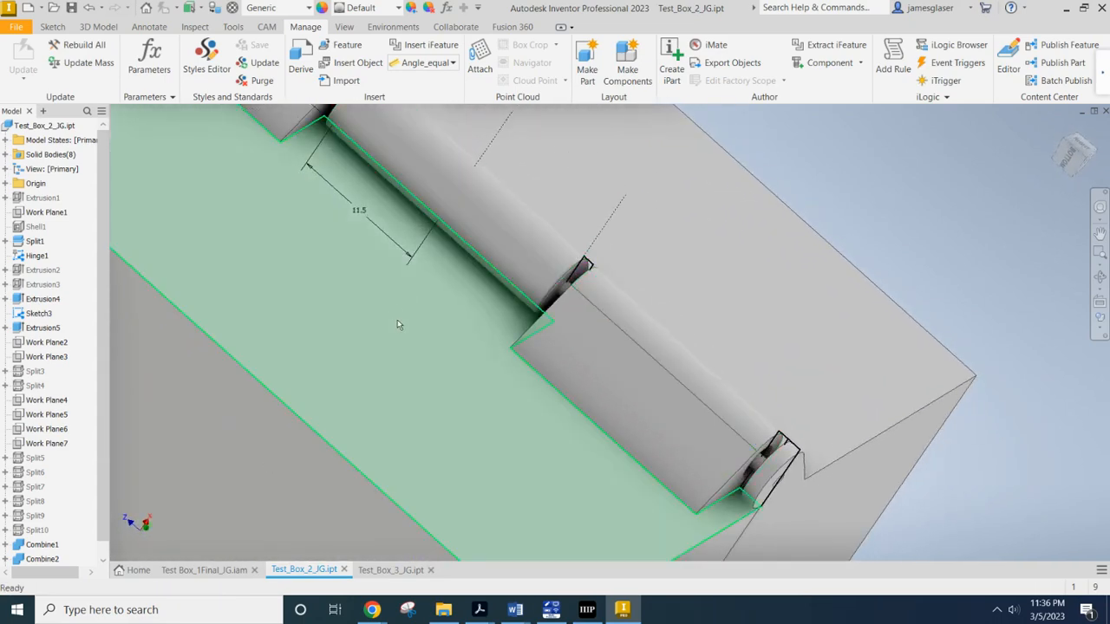
click(390, 570)
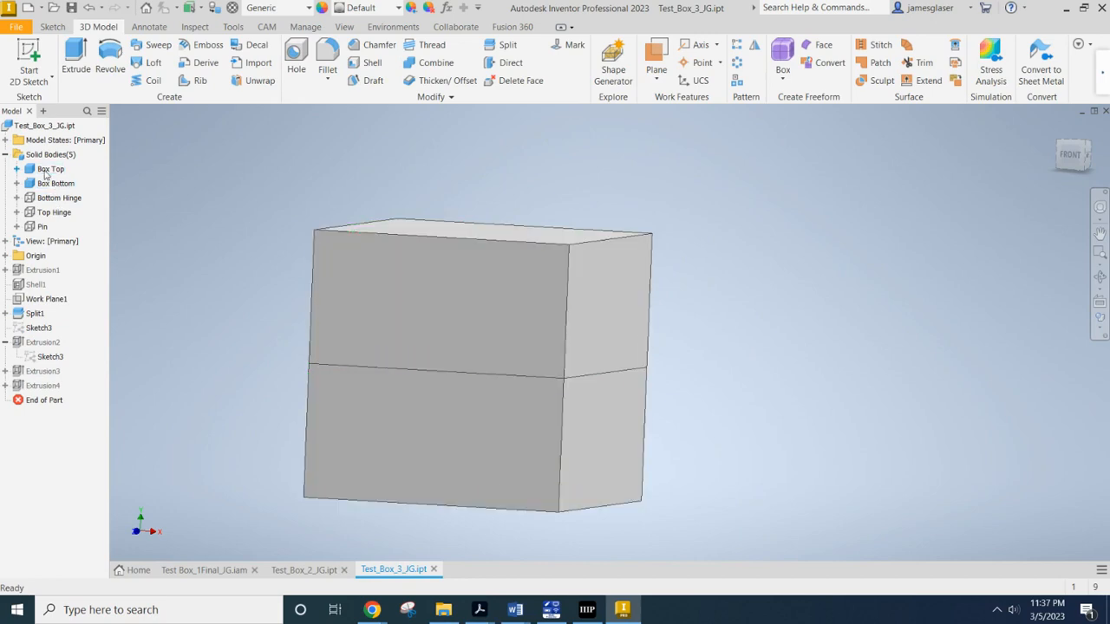
Hide the Box Top body and start a 2D sketch on the top rim face of the Box Bottom
right_click(50, 169)
click(87, 243)
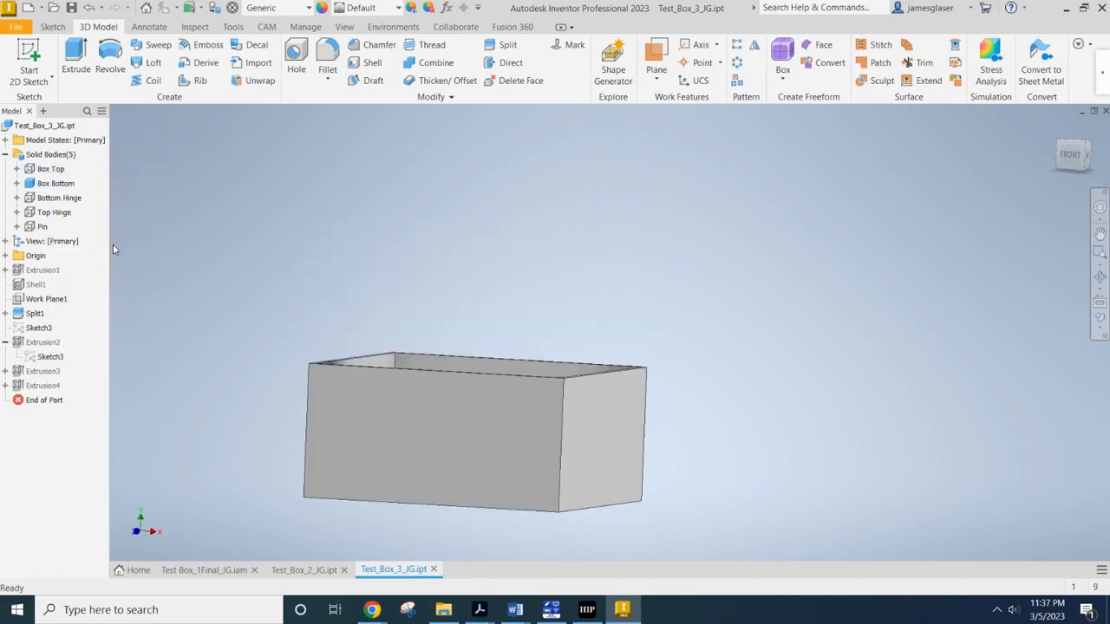
shift+middle_drag(524, 299, 595, 321)
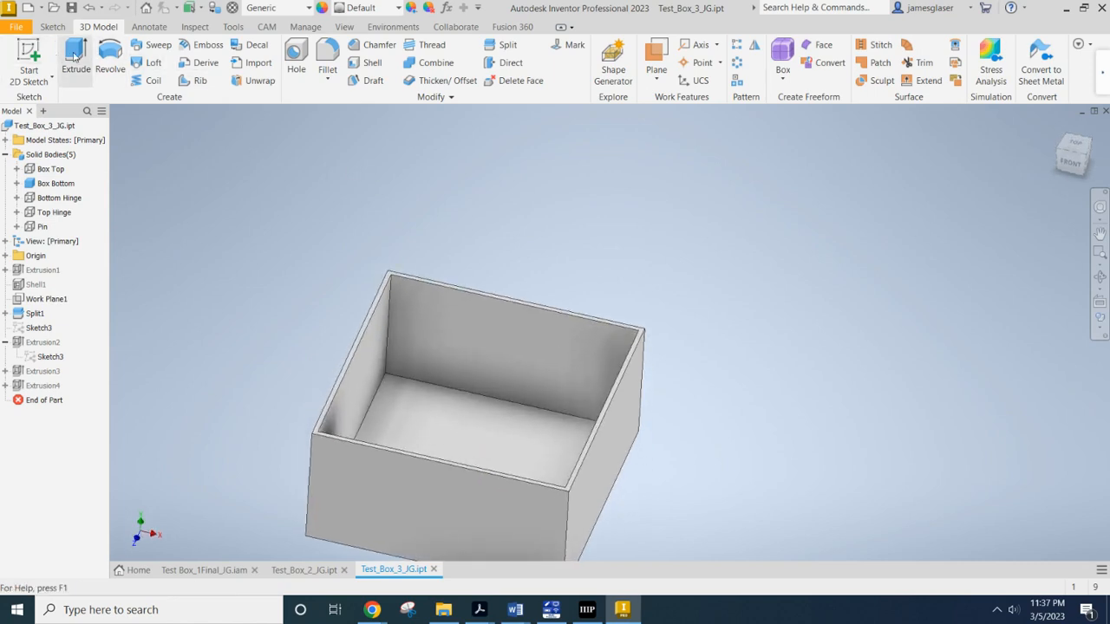
click(29, 54)
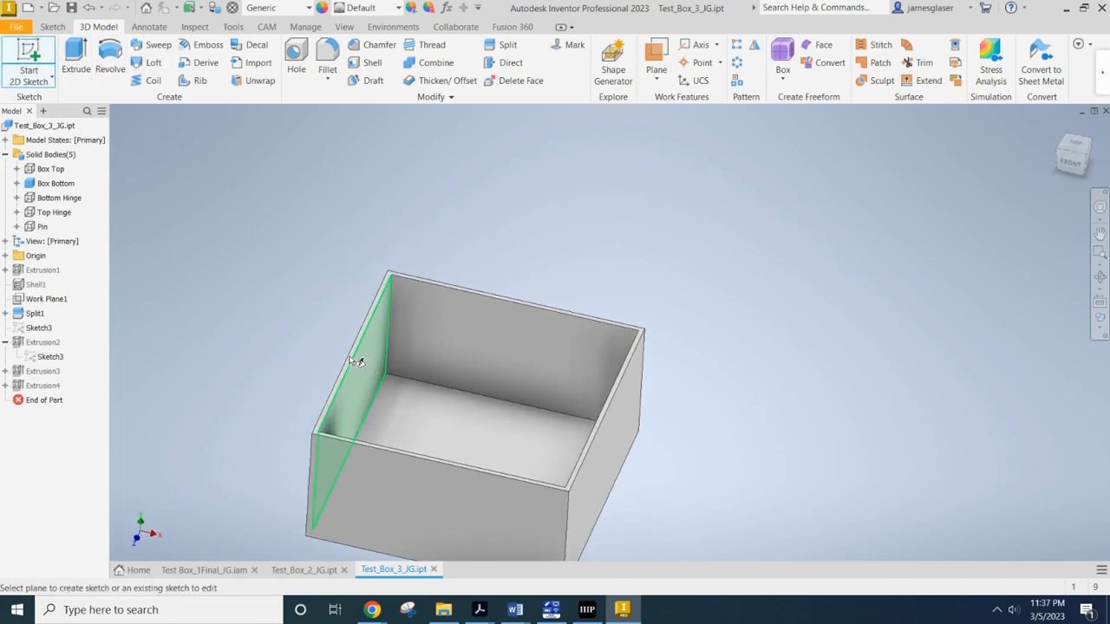
click(355, 354)
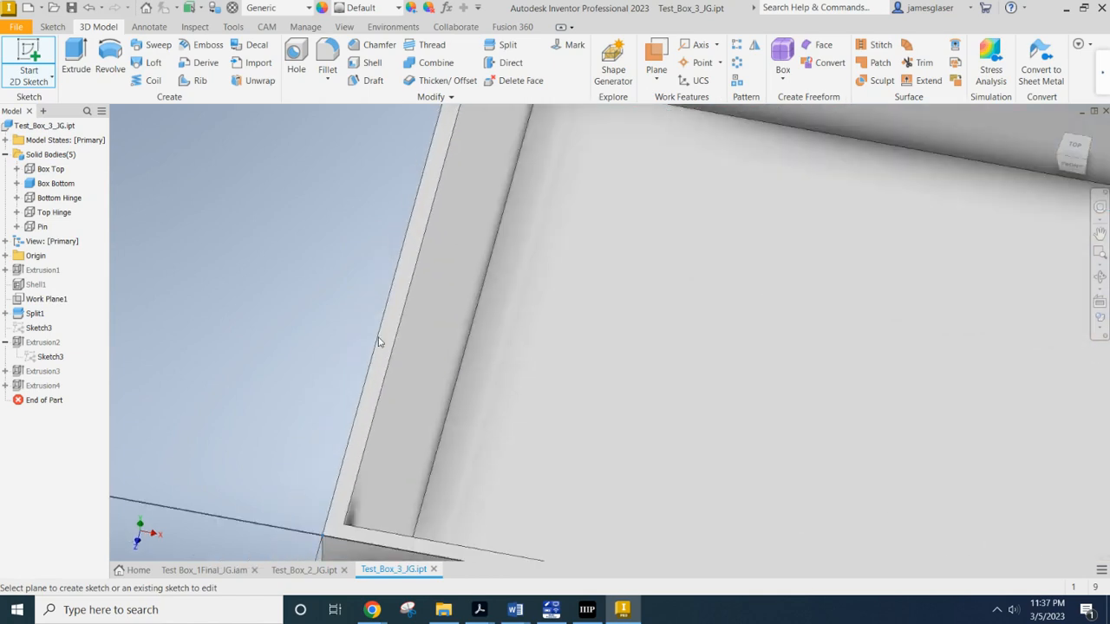
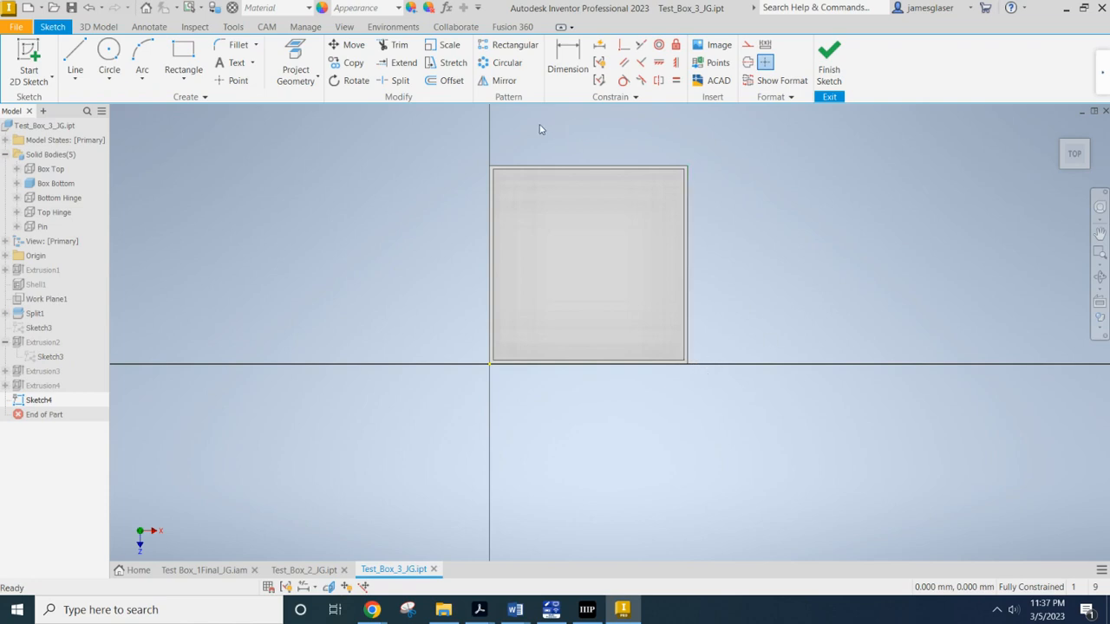
Sketch a rectangle extending outward from the box's front right corner, 8 mm wide and WallThickness high
click(184, 59)
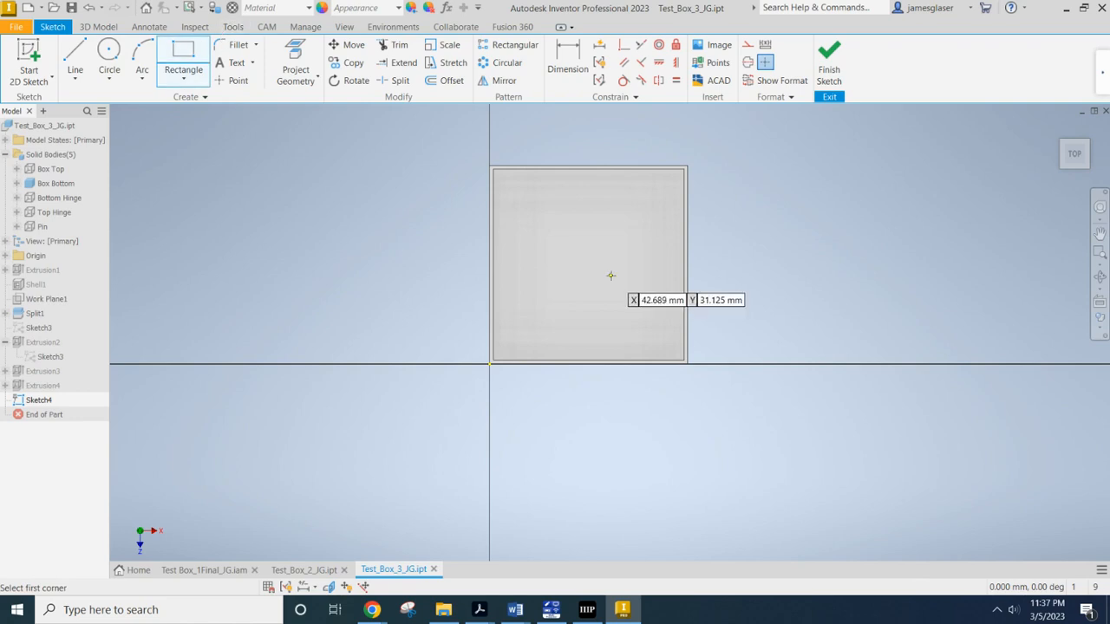
scroll(781, 322, up, 2)
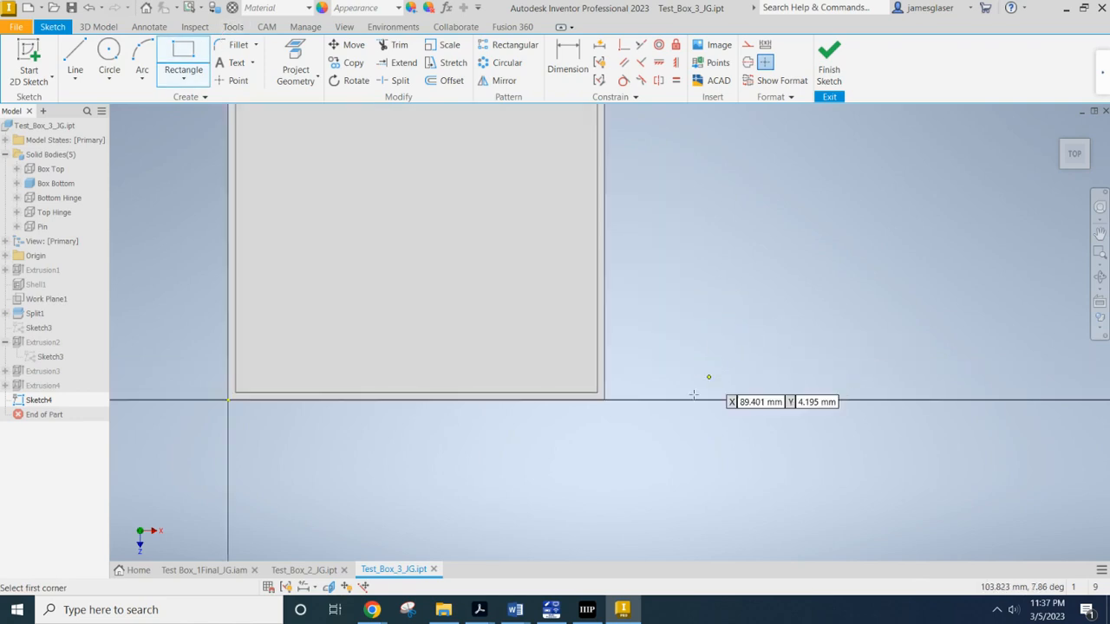
click(604, 400)
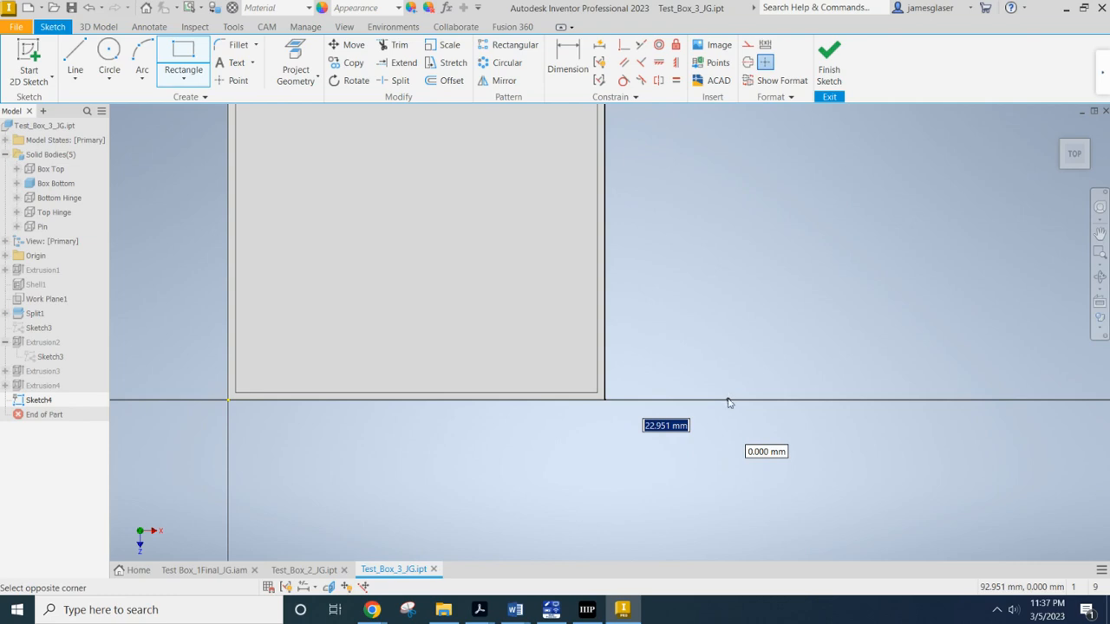
text(8)
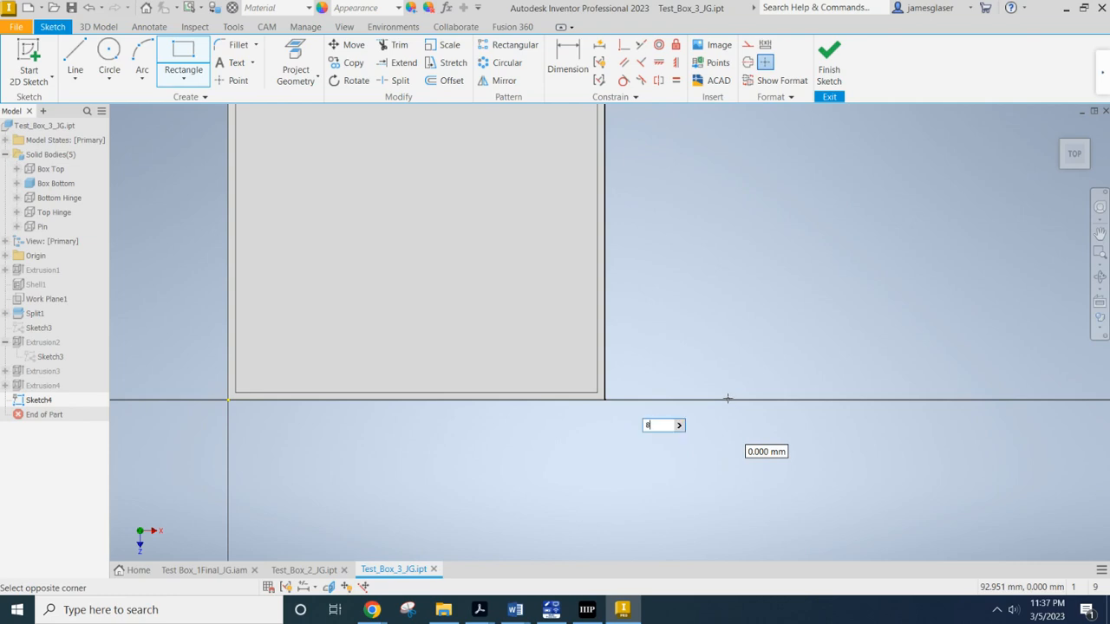
key(Tab)
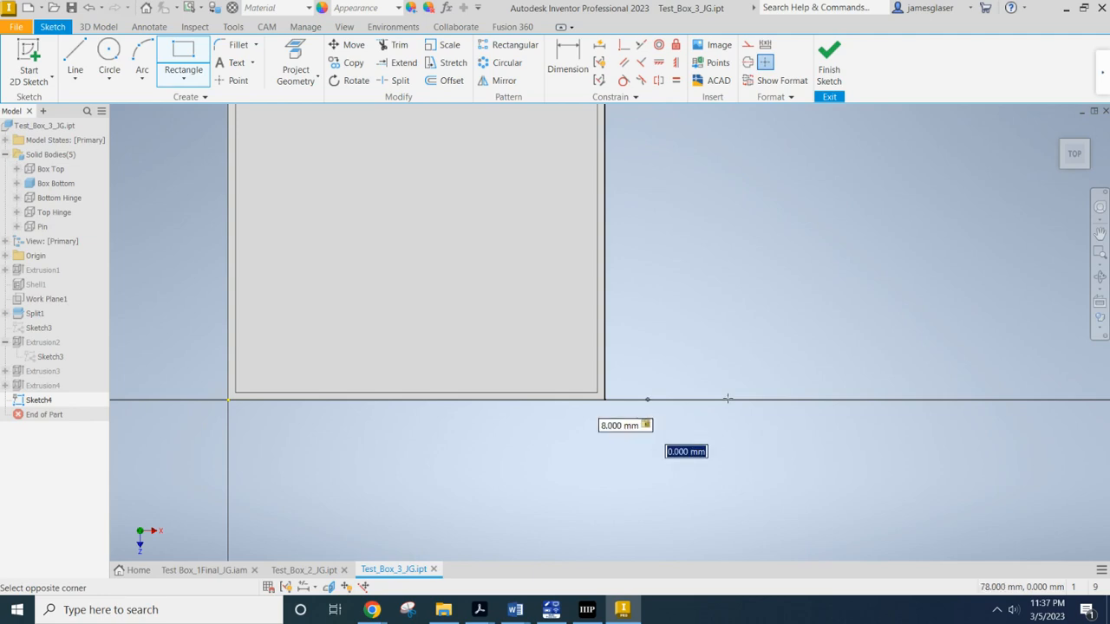
text(Wa)
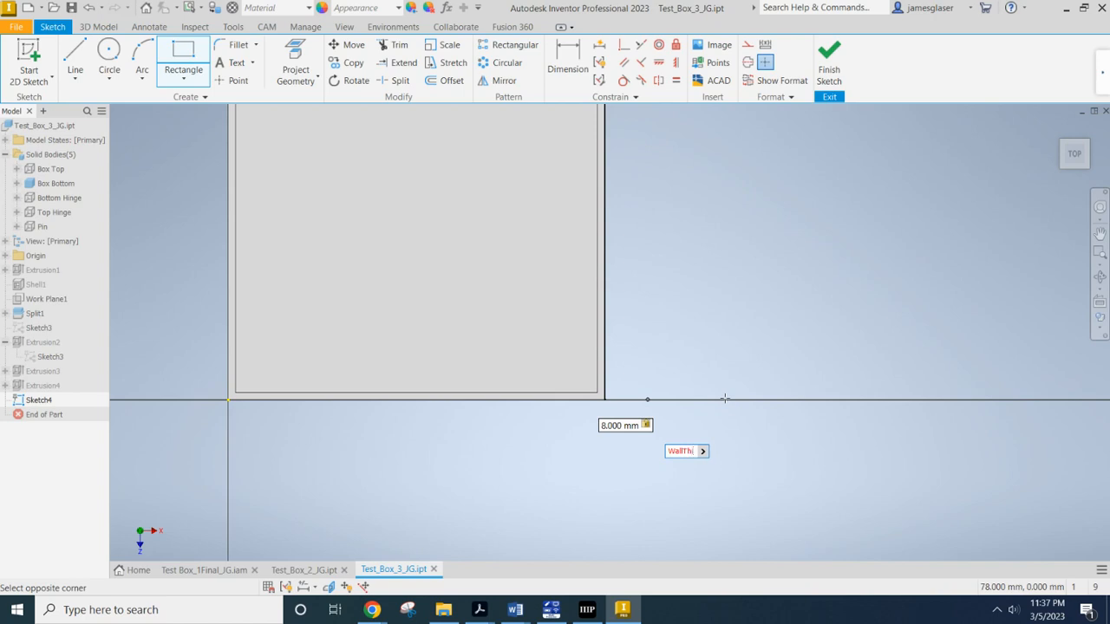
text(llThickness)
key(Return)
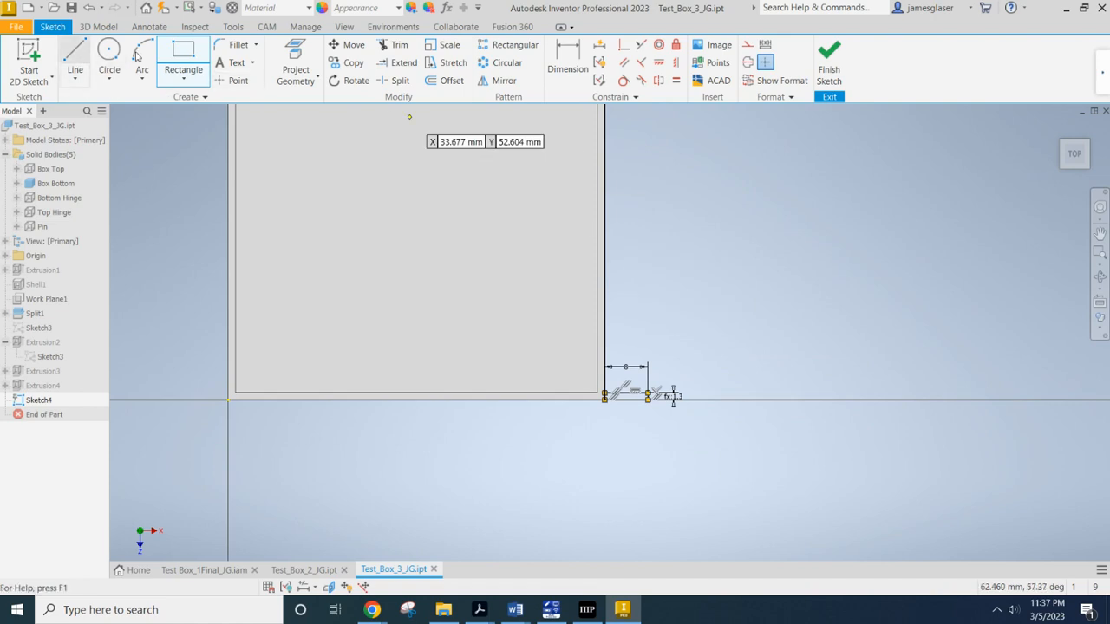
Sketch a second rectangle directly on top of the first one, matching its 8 mm width, with its height set to Gap
click(184, 56)
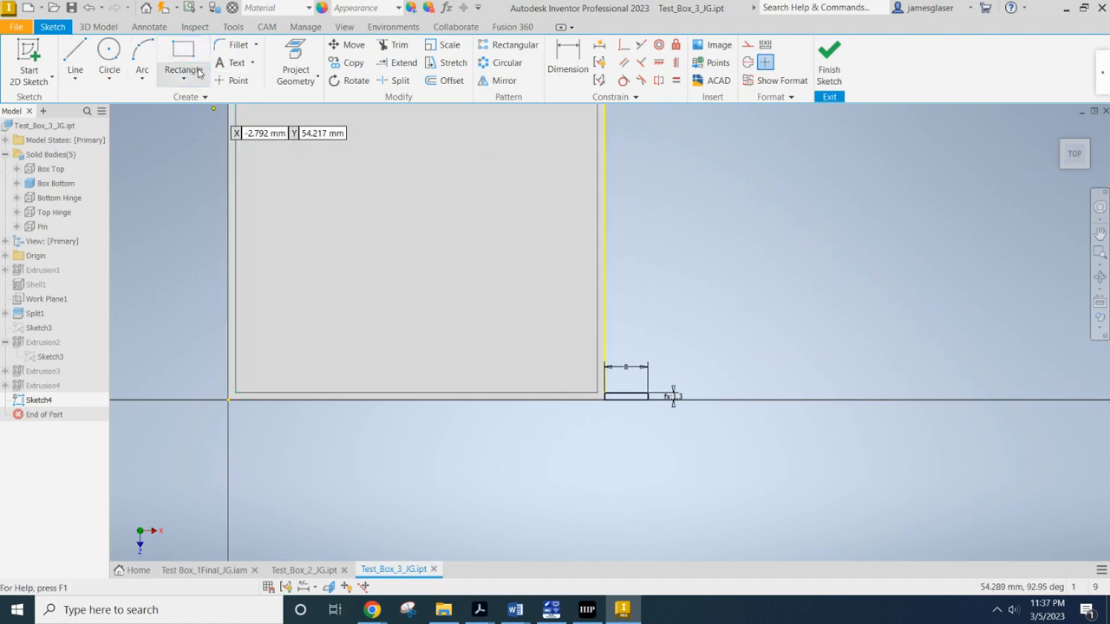
scroll(644, 390, up, 5)
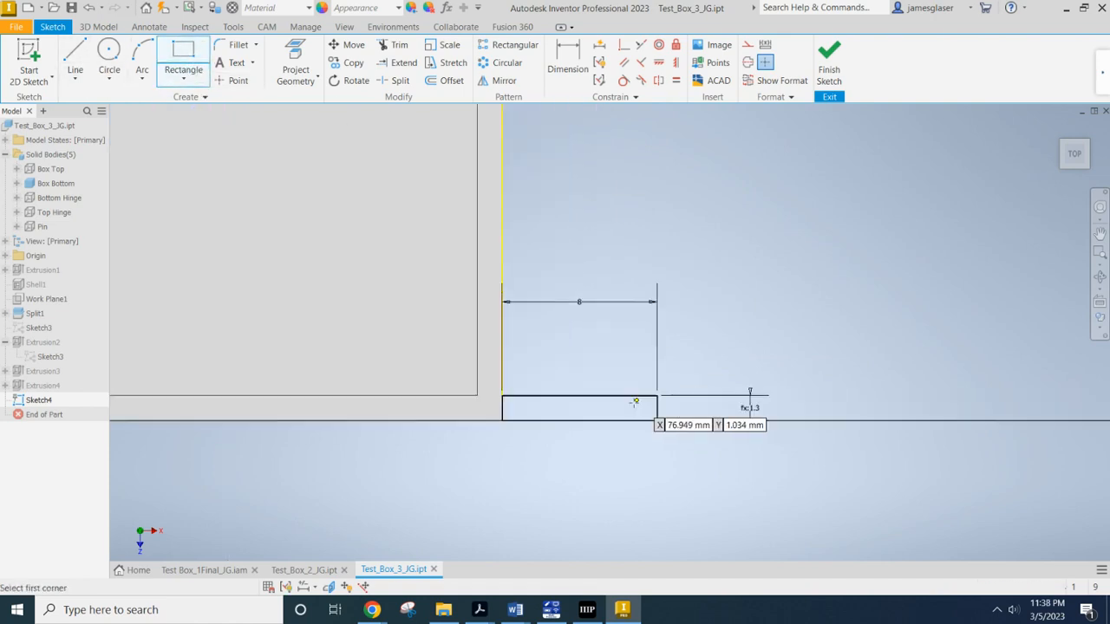
click(502, 395)
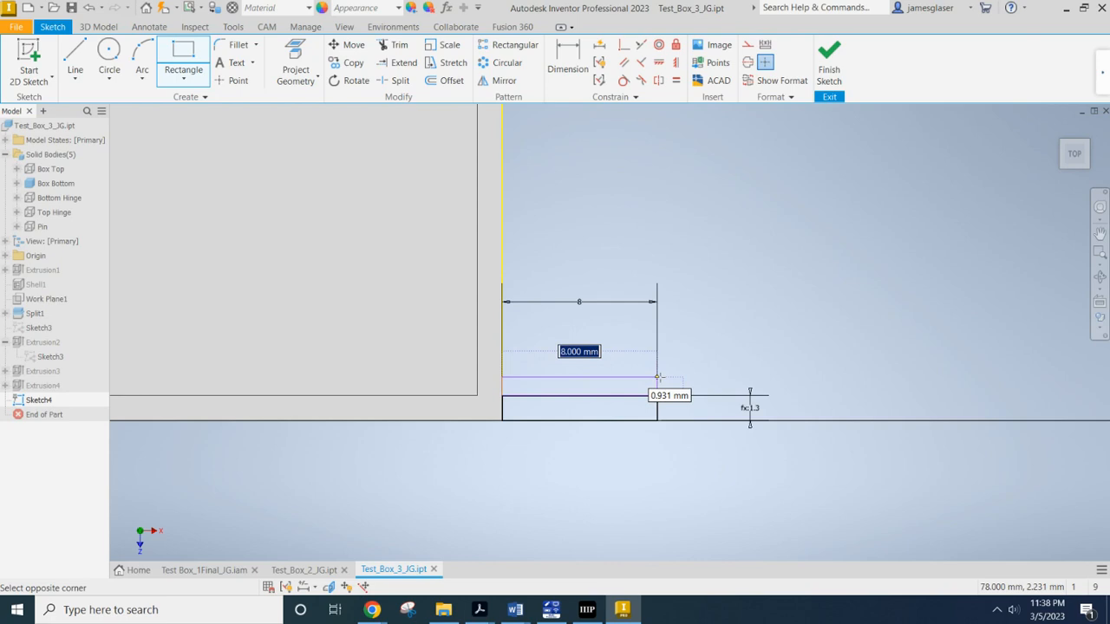
key(Tab)
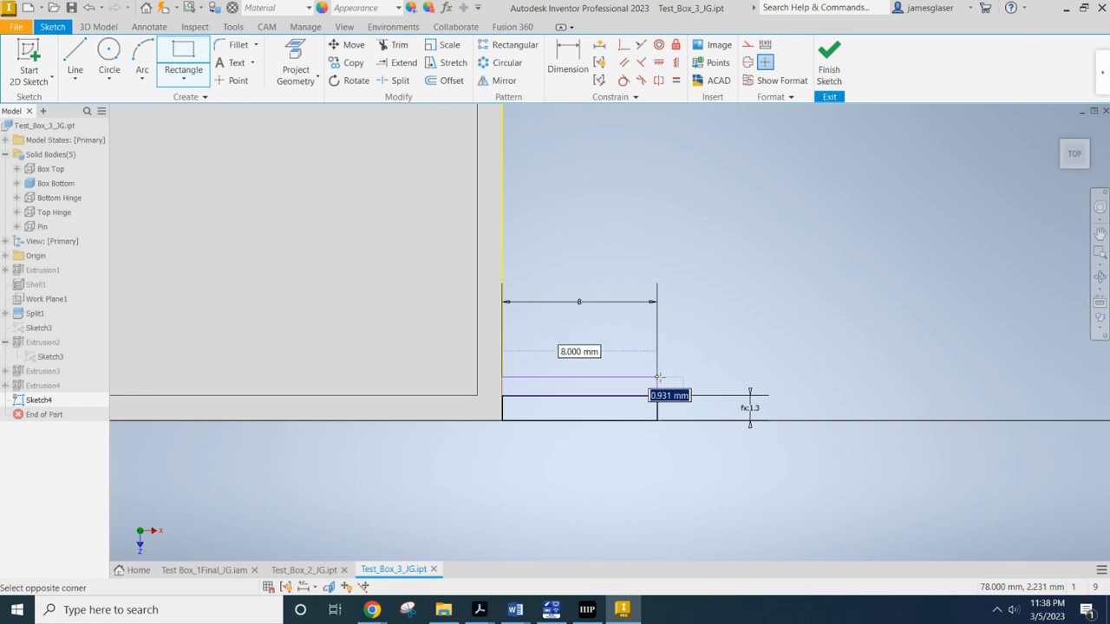
text(6)
text(ap)
key(Return)
scroll(698, 232, up, 2)
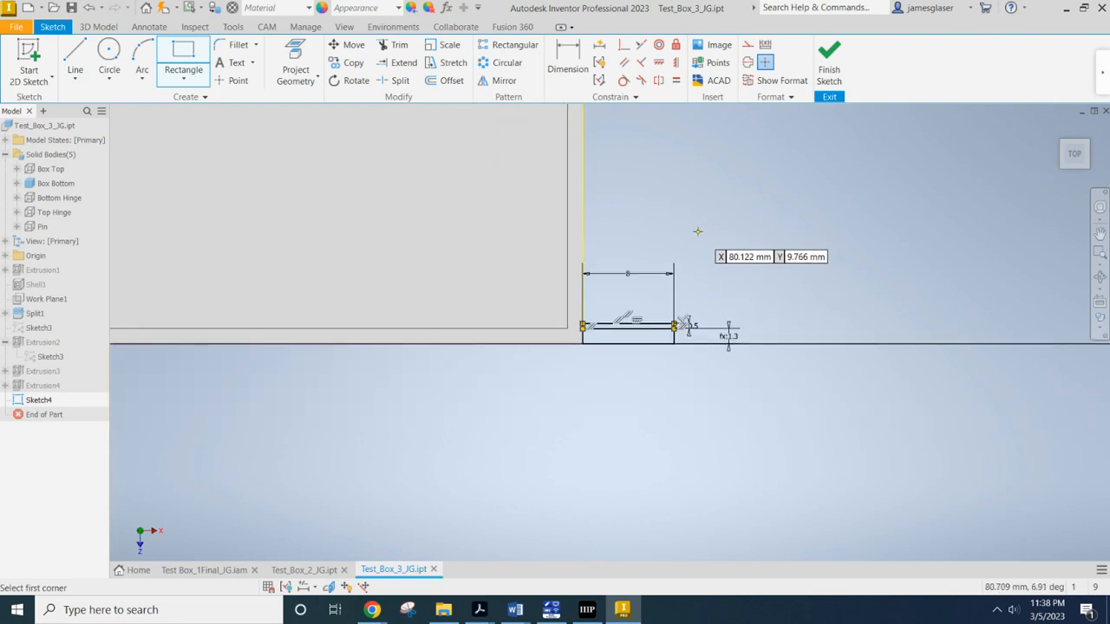
Draw a horizontal construction line about 11 mm long outward from the midpoint of the box's hinge-side edge
scroll(697, 232, up, 1)
middle_drag(698, 186, 671, 368)
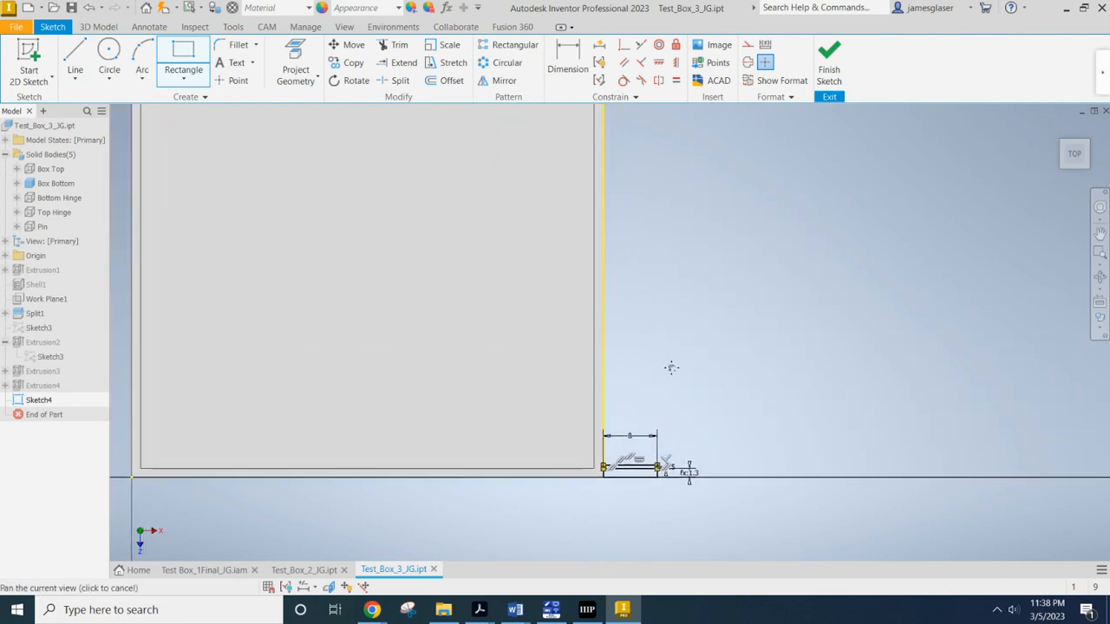
scroll(671, 367, up, 2)
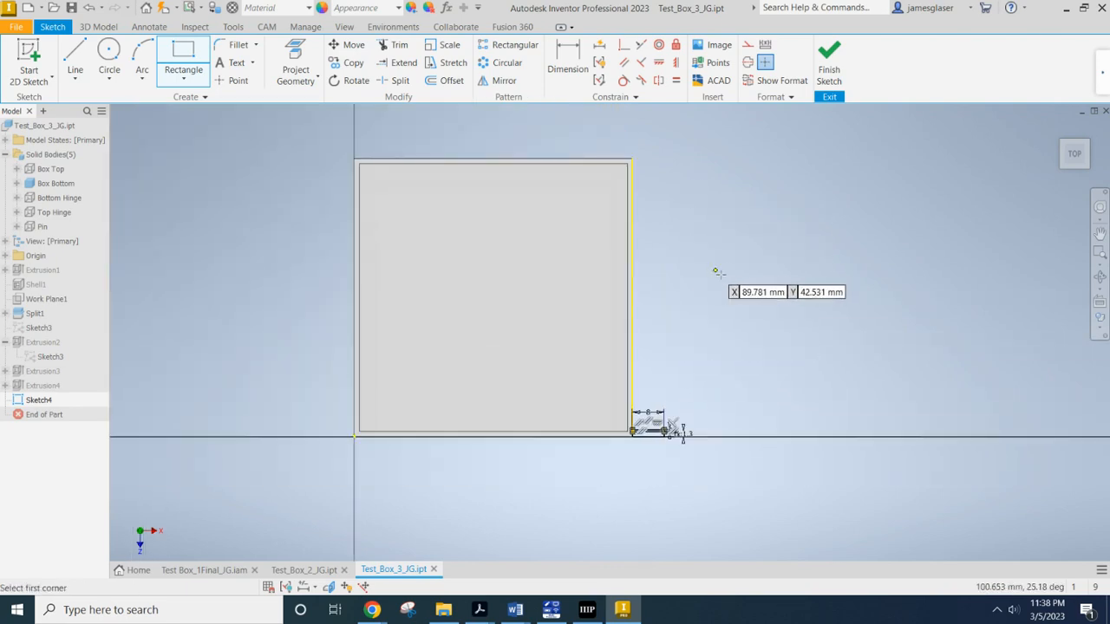
click(76, 56)
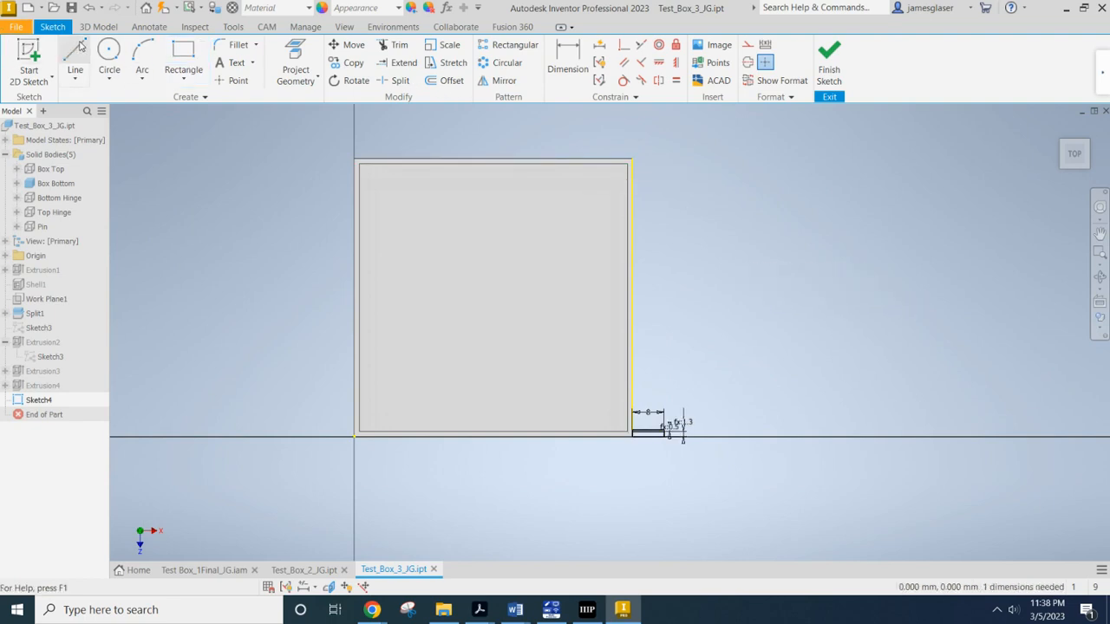
click(748, 45)
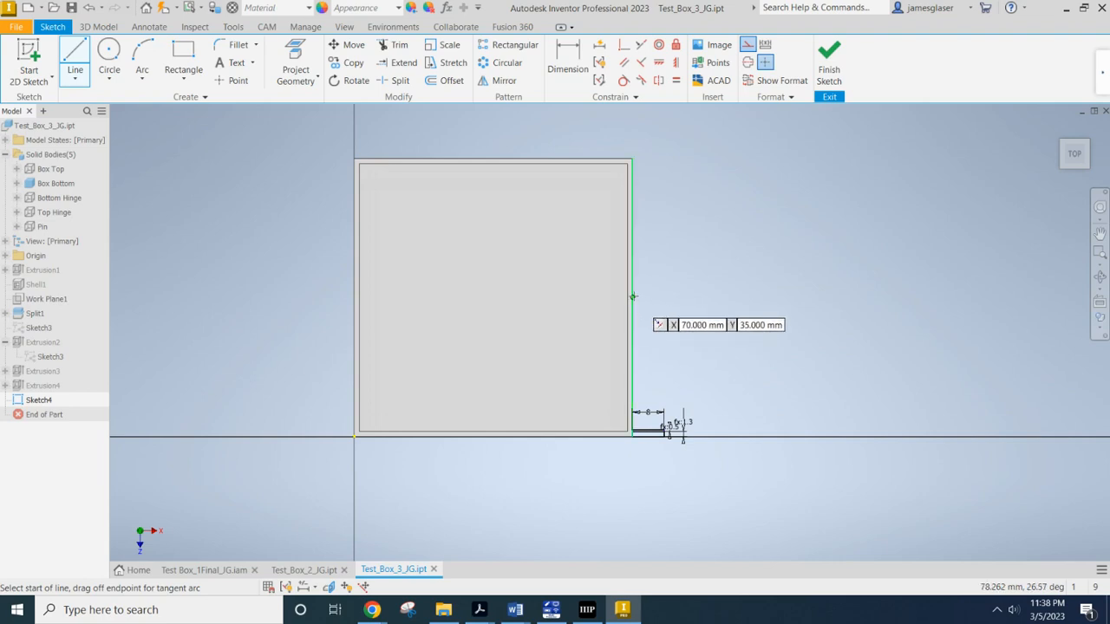
scroll(633, 343, up, 2)
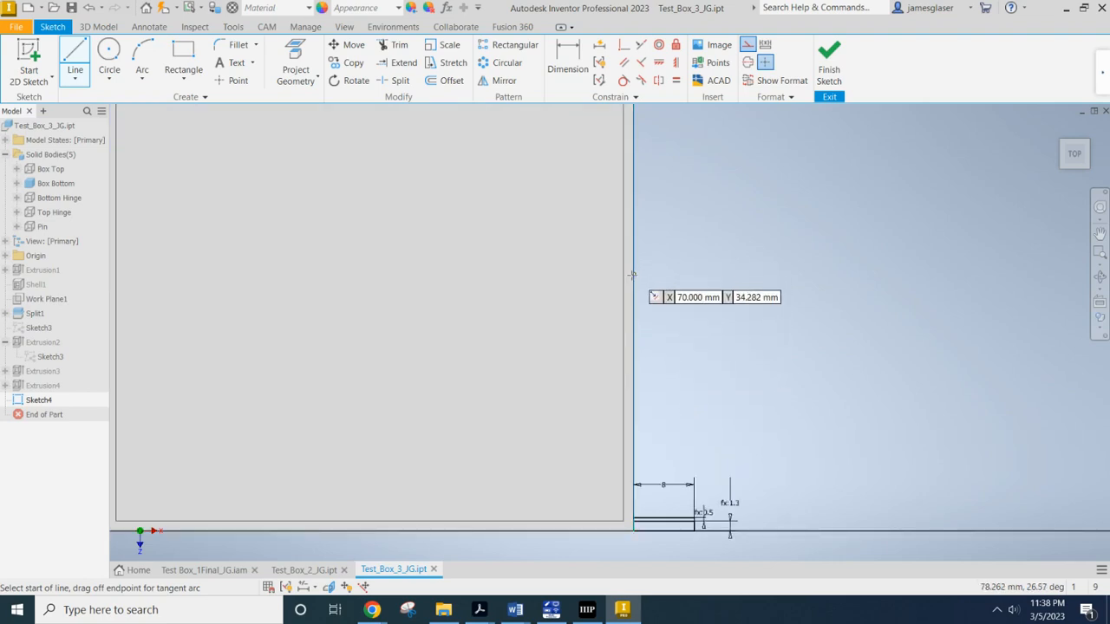
scroll(632, 276, down, 2)
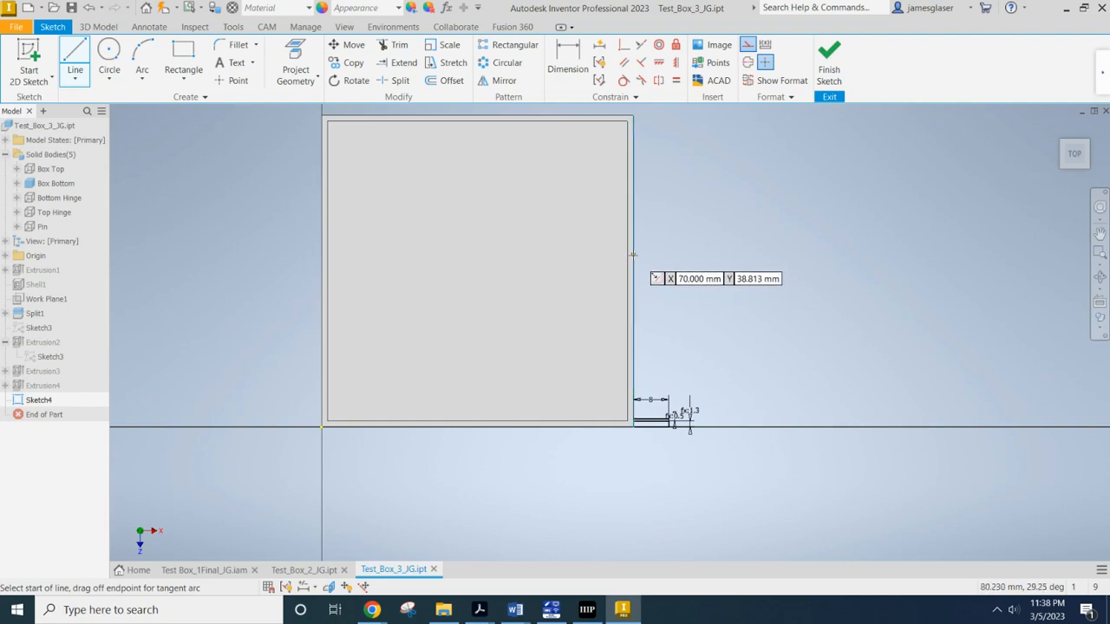
click(632, 271)
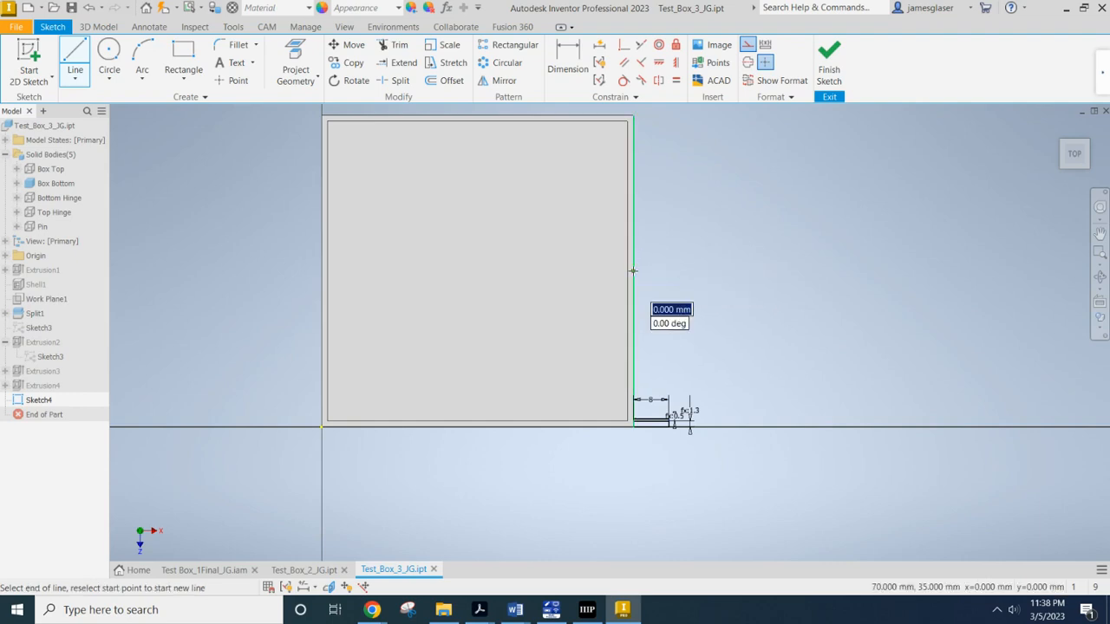
click(682, 271)
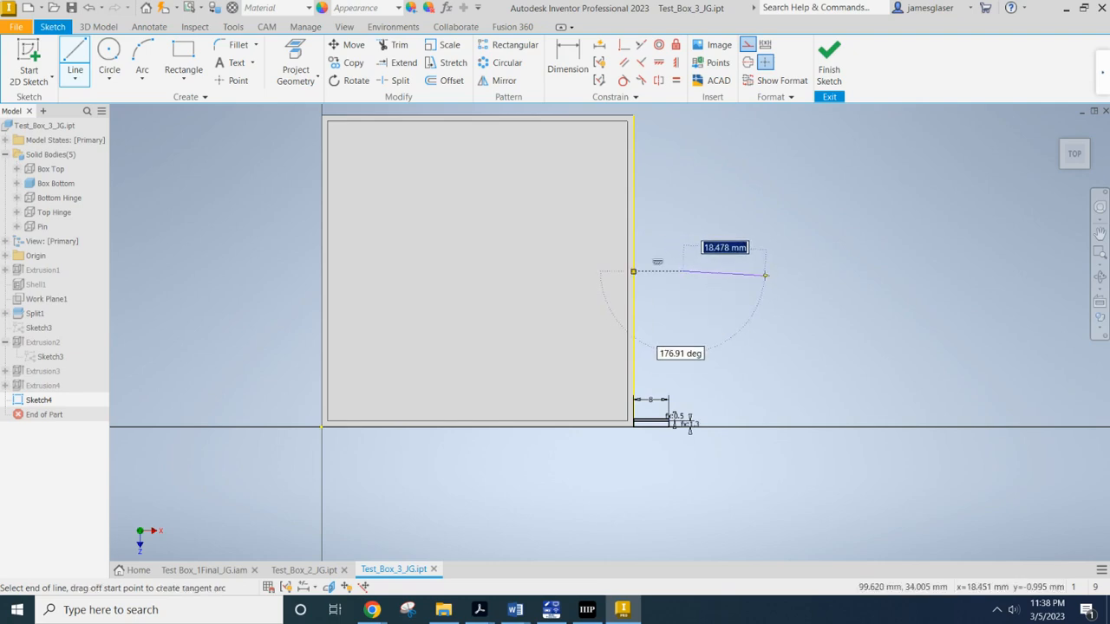
key(Escape)
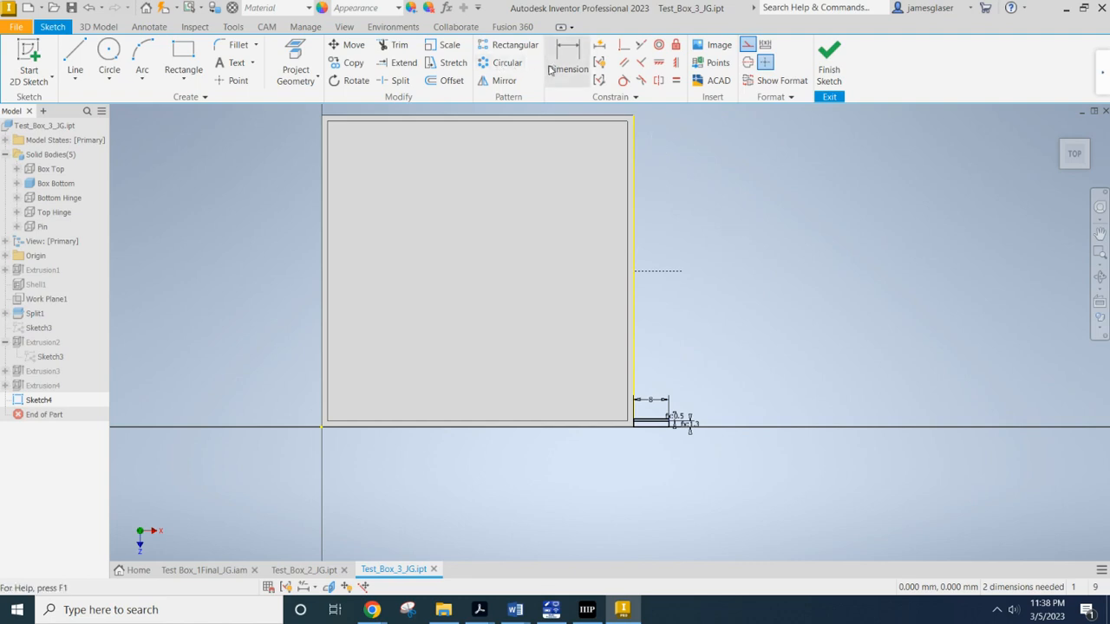
click(188, 55)
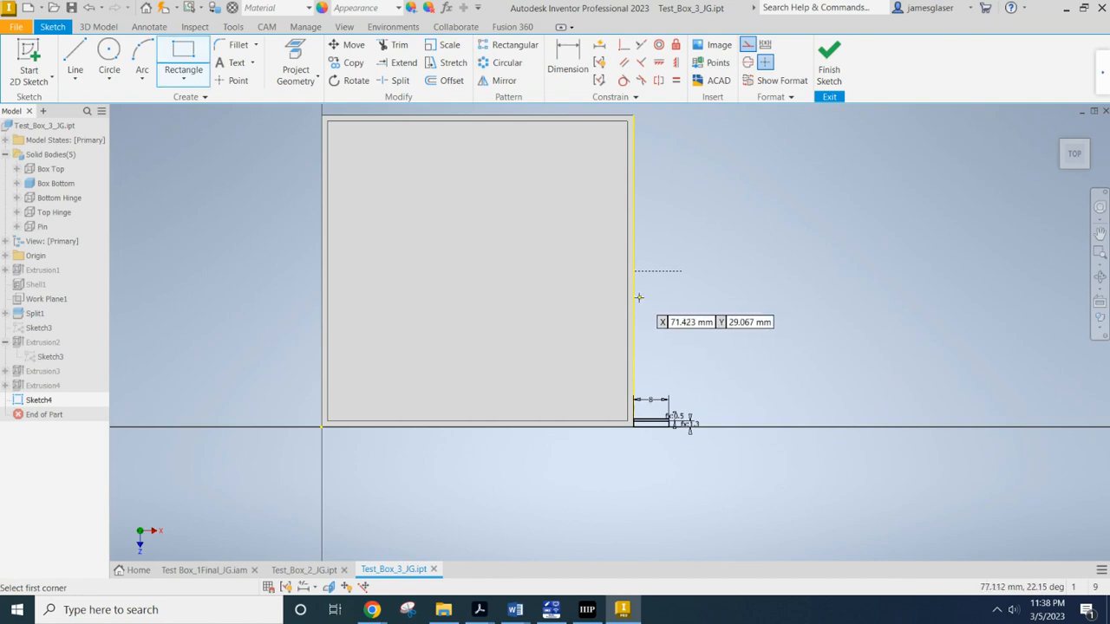
scroll(641, 298, up, 3)
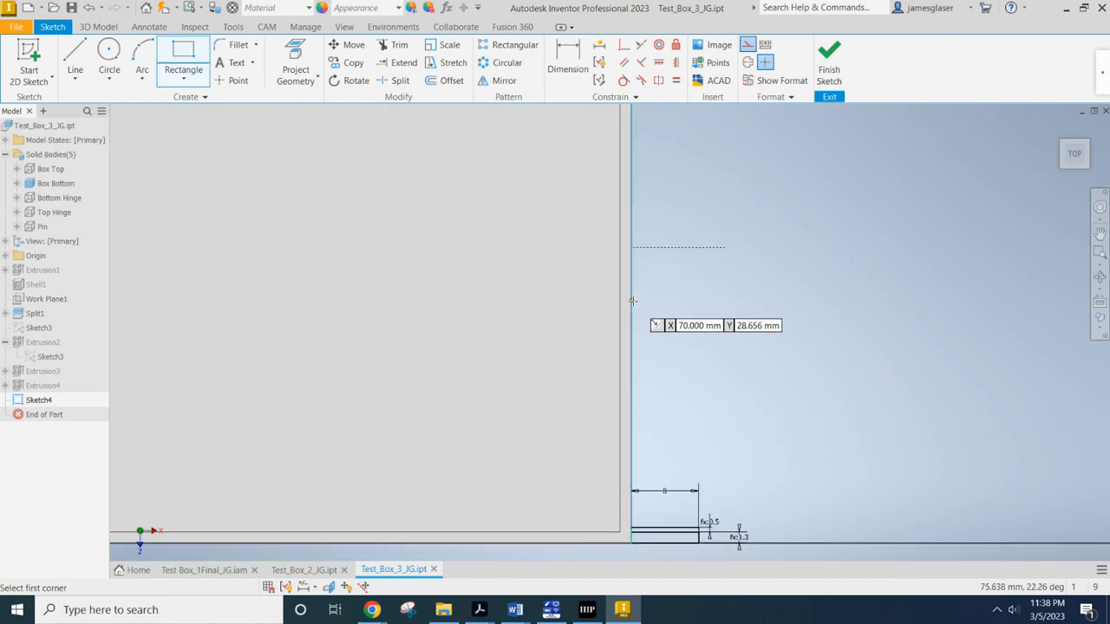
click(632, 301)
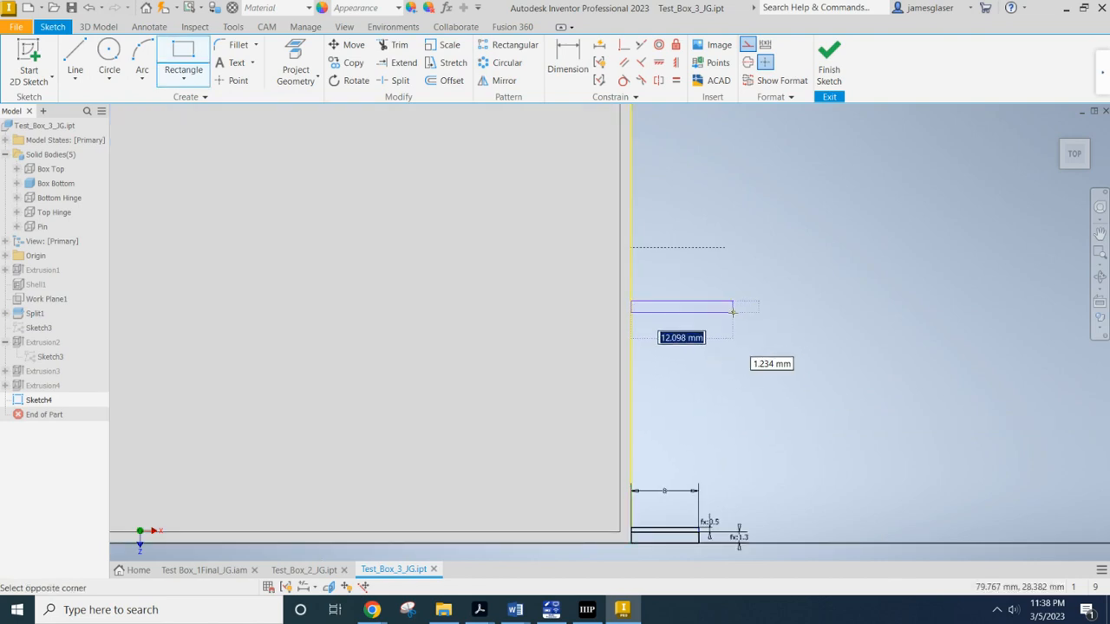
text(8)
key(Tab)
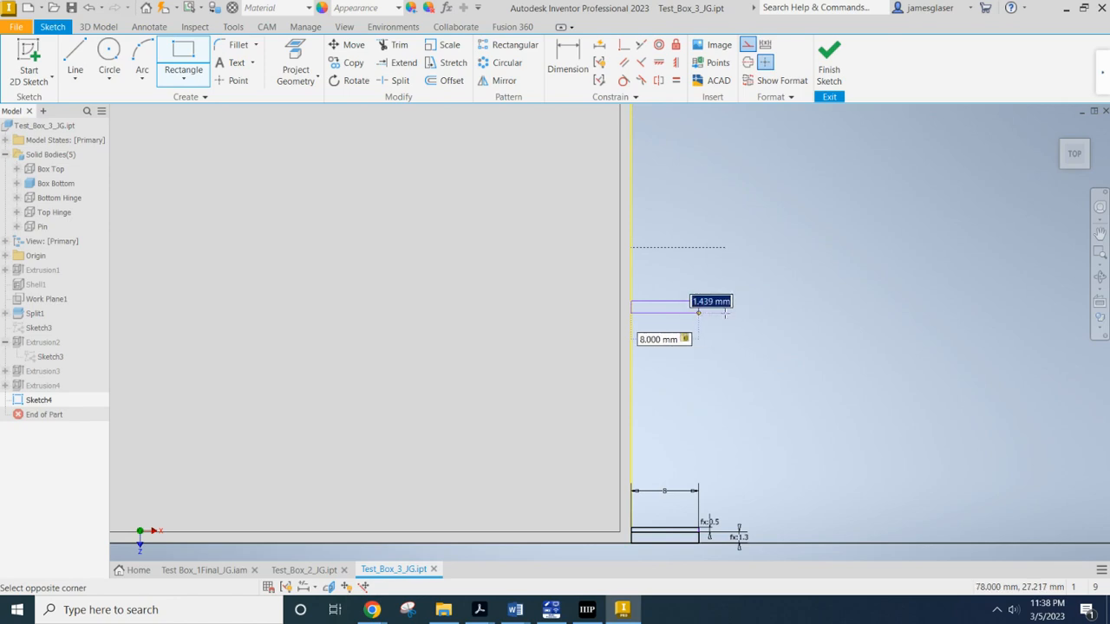
text(Gap)
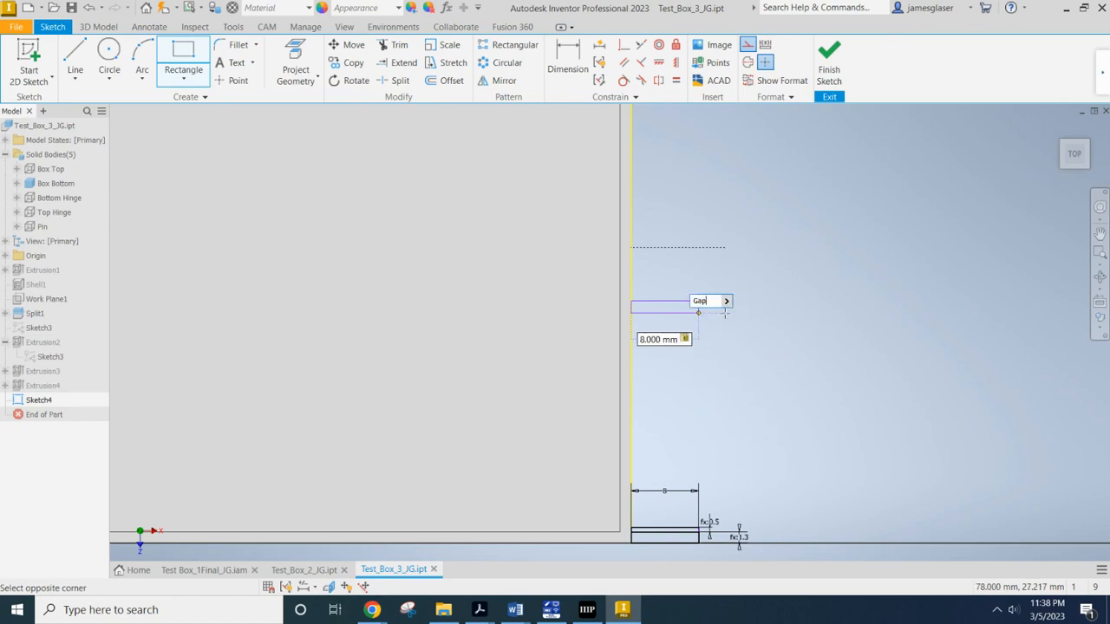
key(Return)
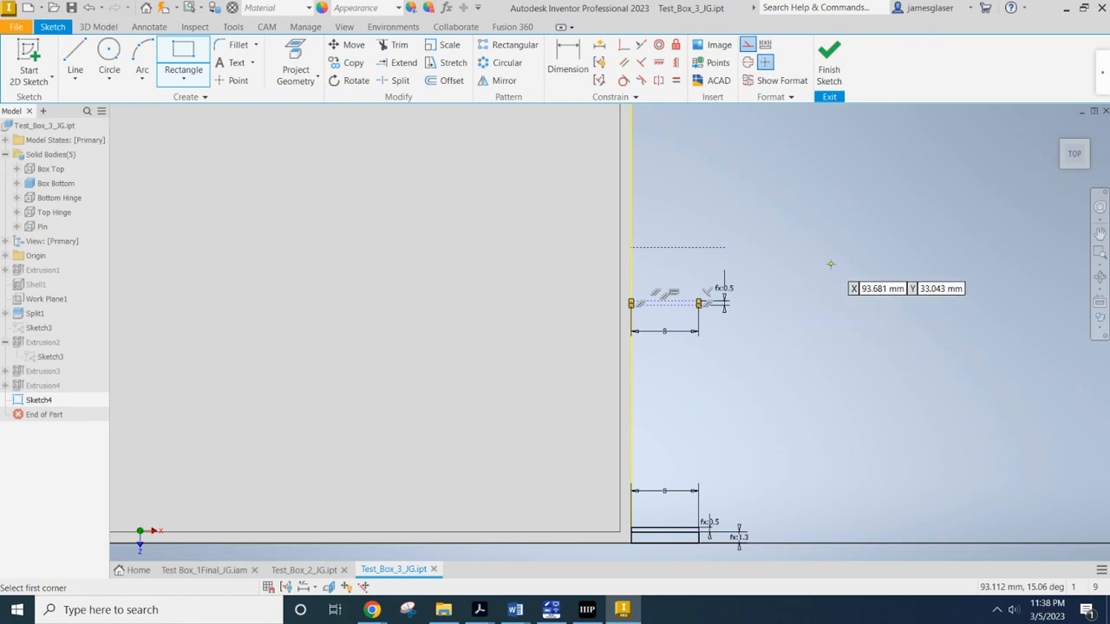
click(568, 61)
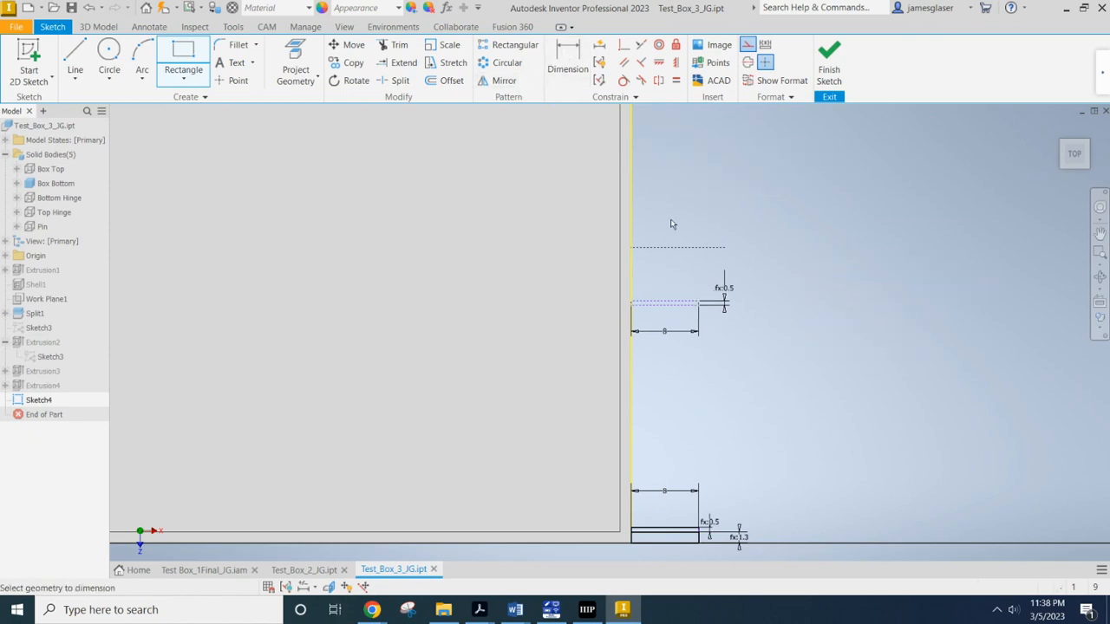
key(Escape)
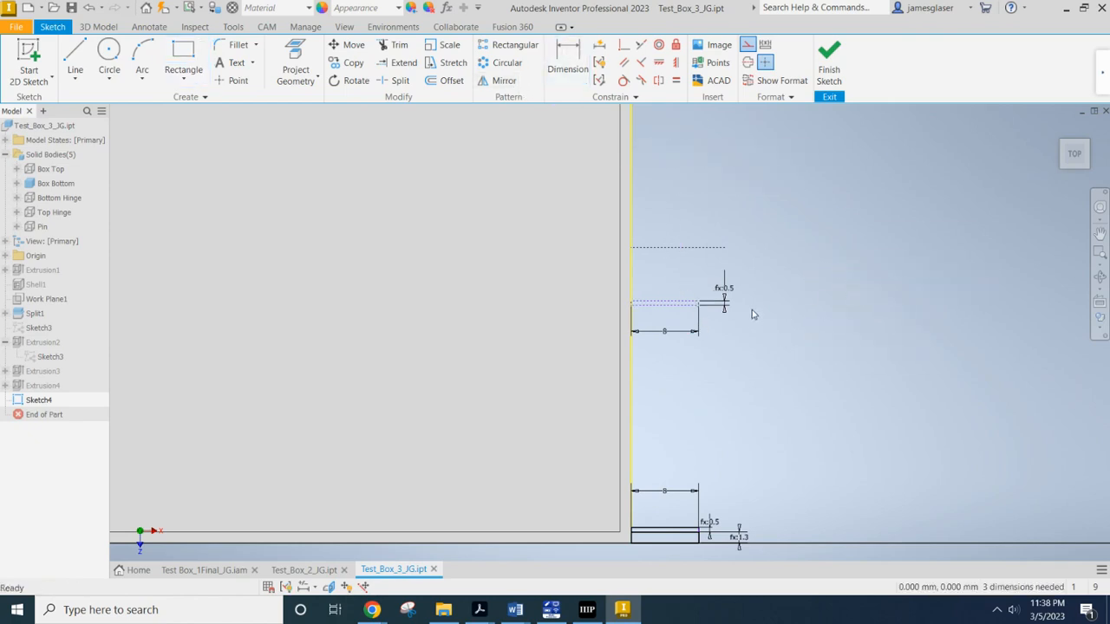
click(674, 302)
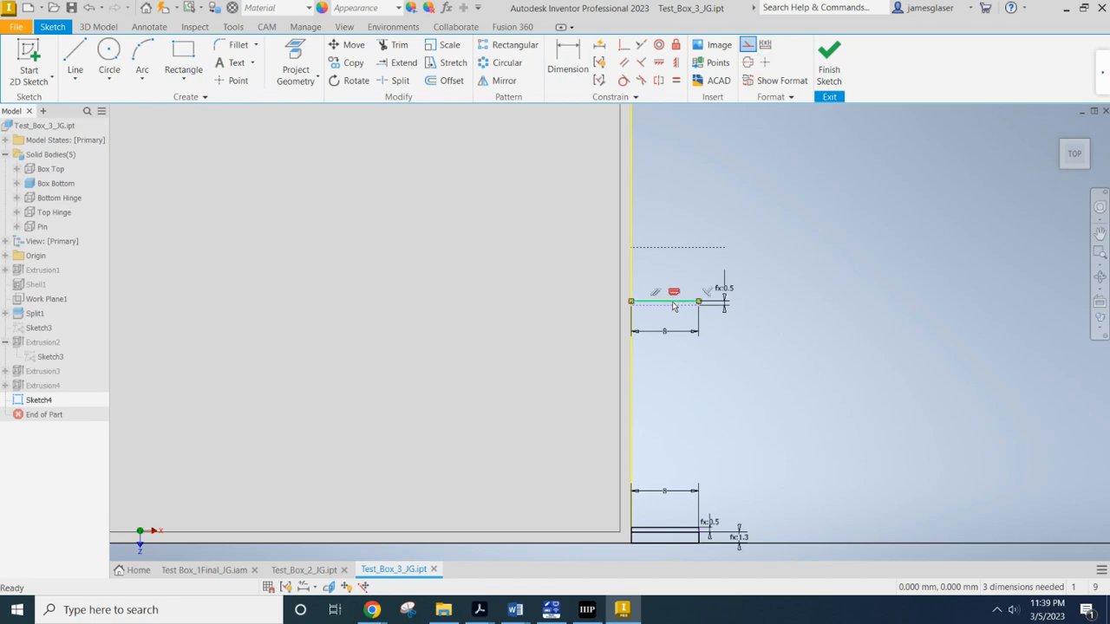
key(Delete)
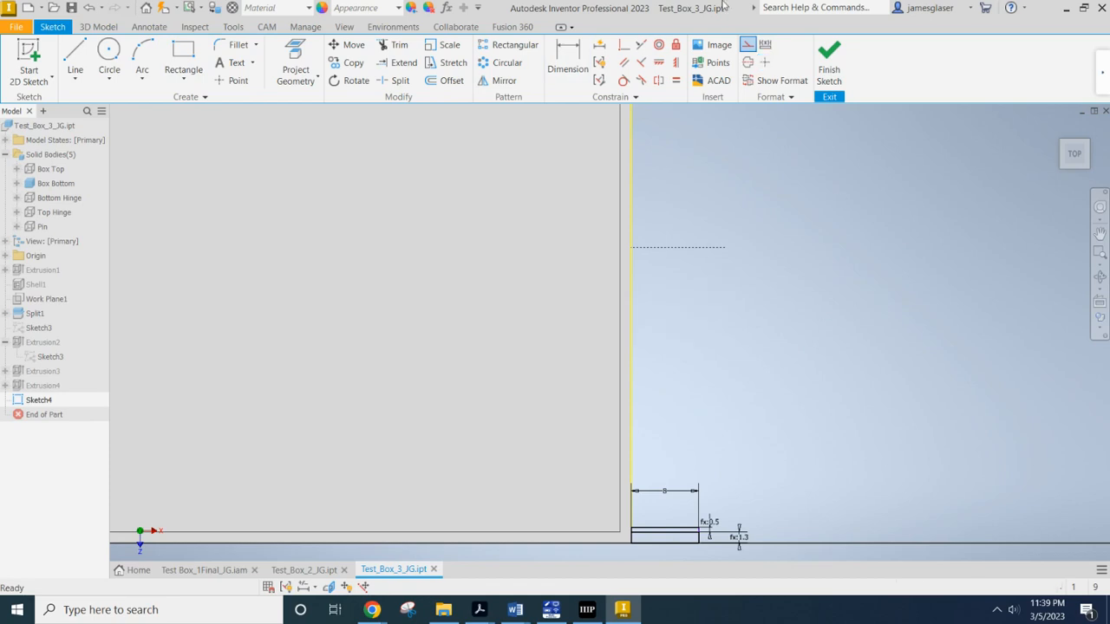
Sketch a normal-line rectangle outward from the hinge-side edge below the construction line, 8 mm wide and Gap high
click(183, 59)
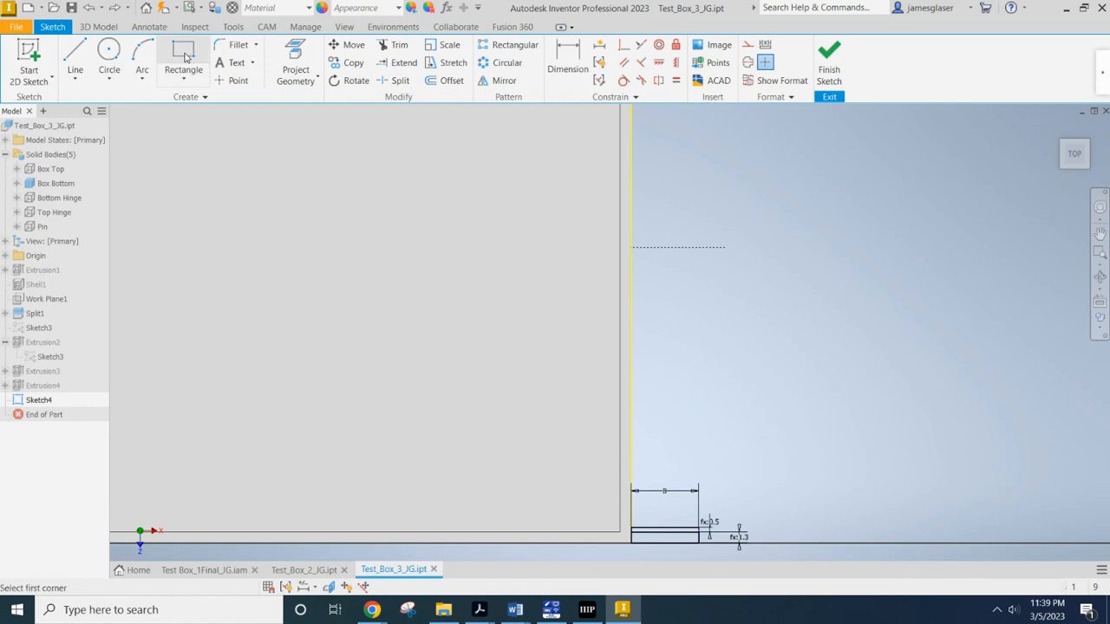
click(633, 327)
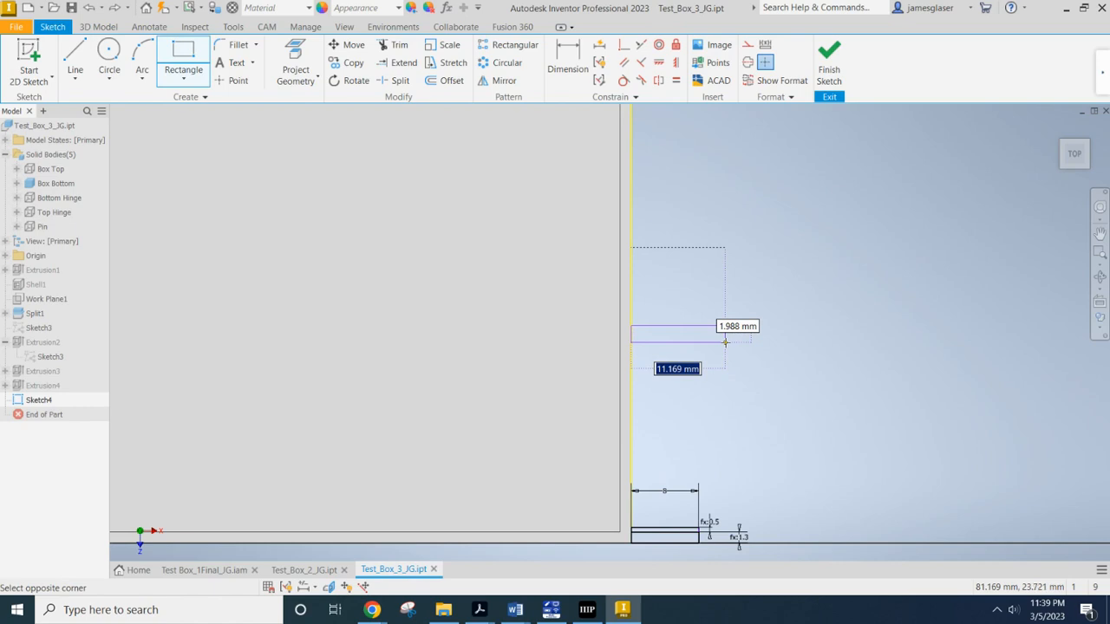
text(8)
key(Tab)
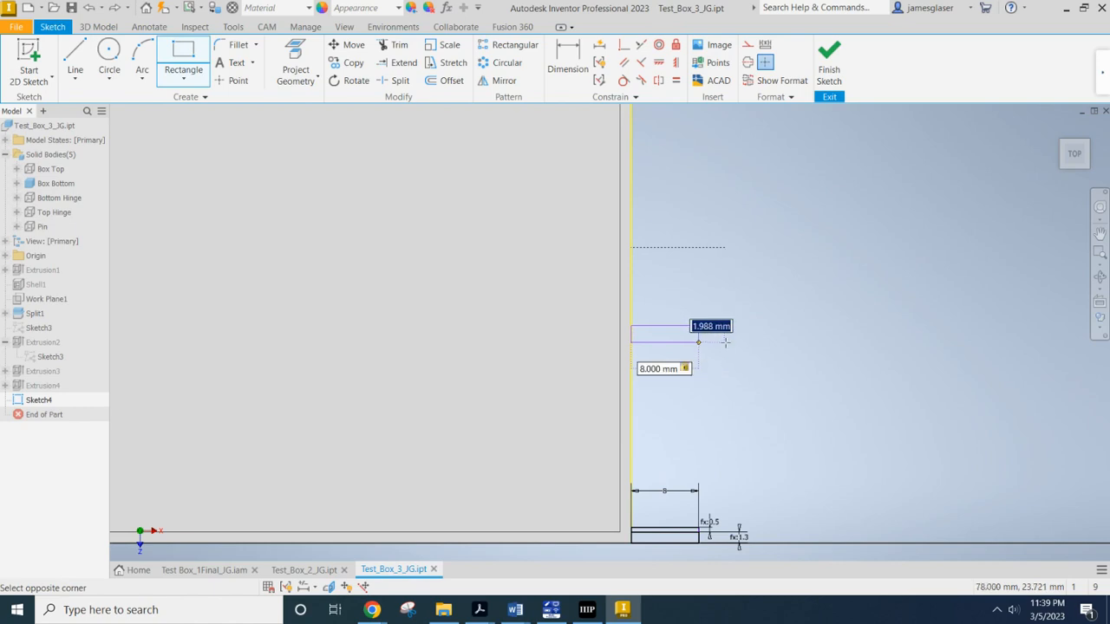
text(0.)
key(Return)
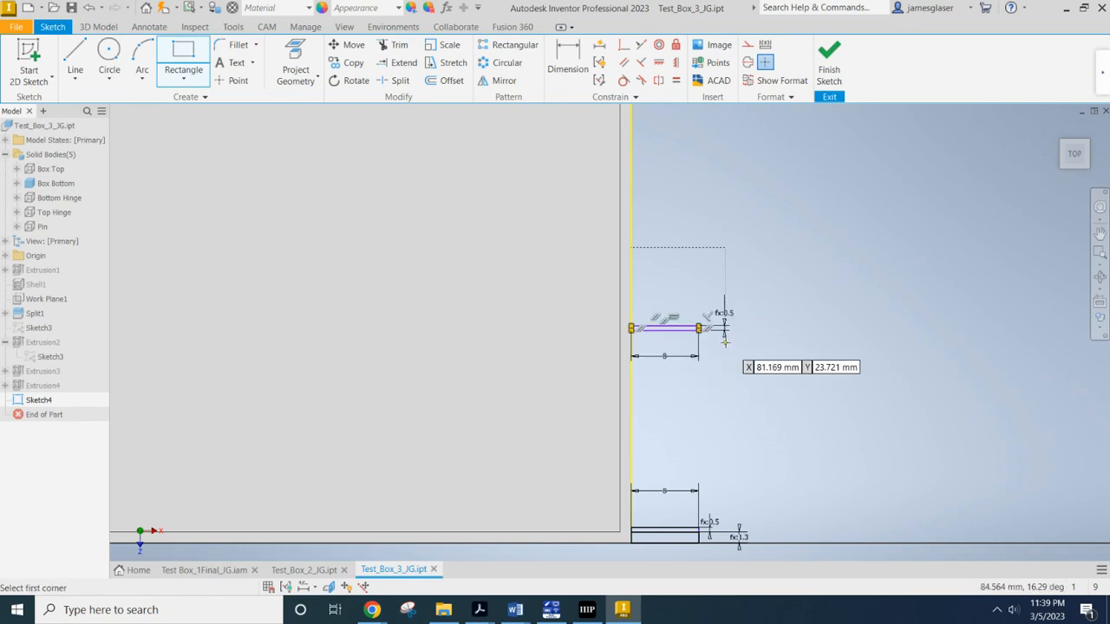
Dimension the distance from the horizontal construction line to the new gap rectangle as 11.5 mm
click(568, 61)
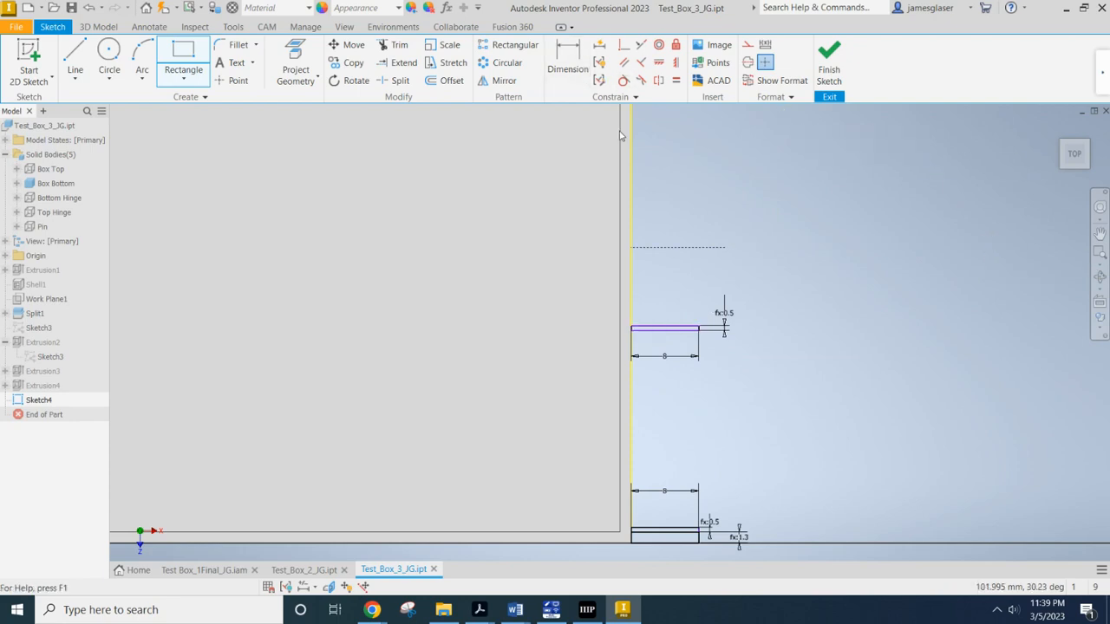
click(647, 249)
click(791, 284)
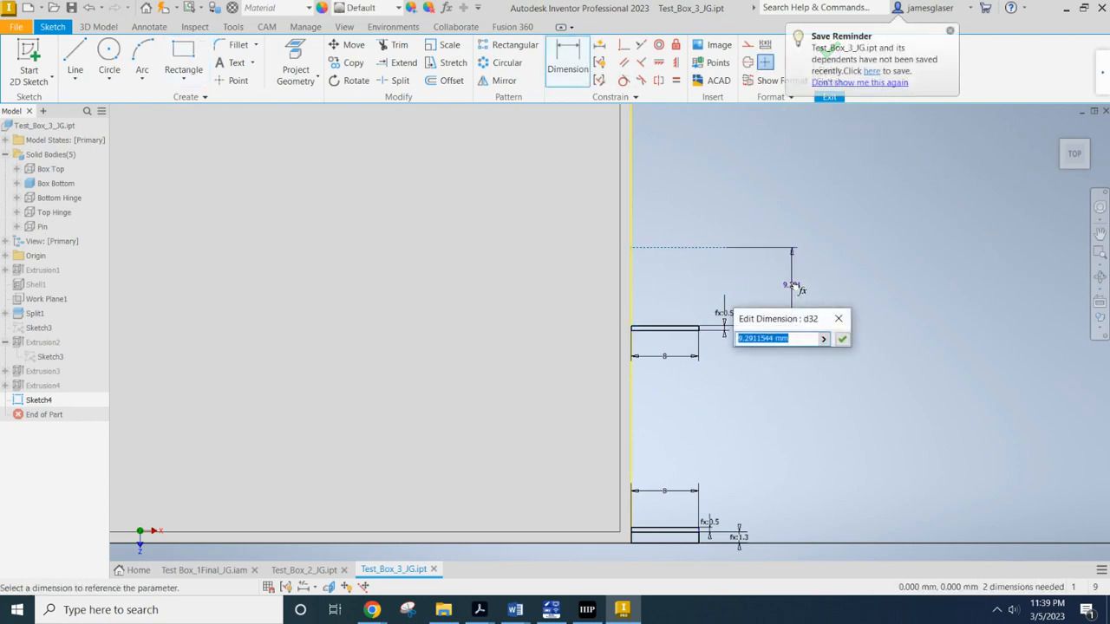
text(11.5)
key(Return)
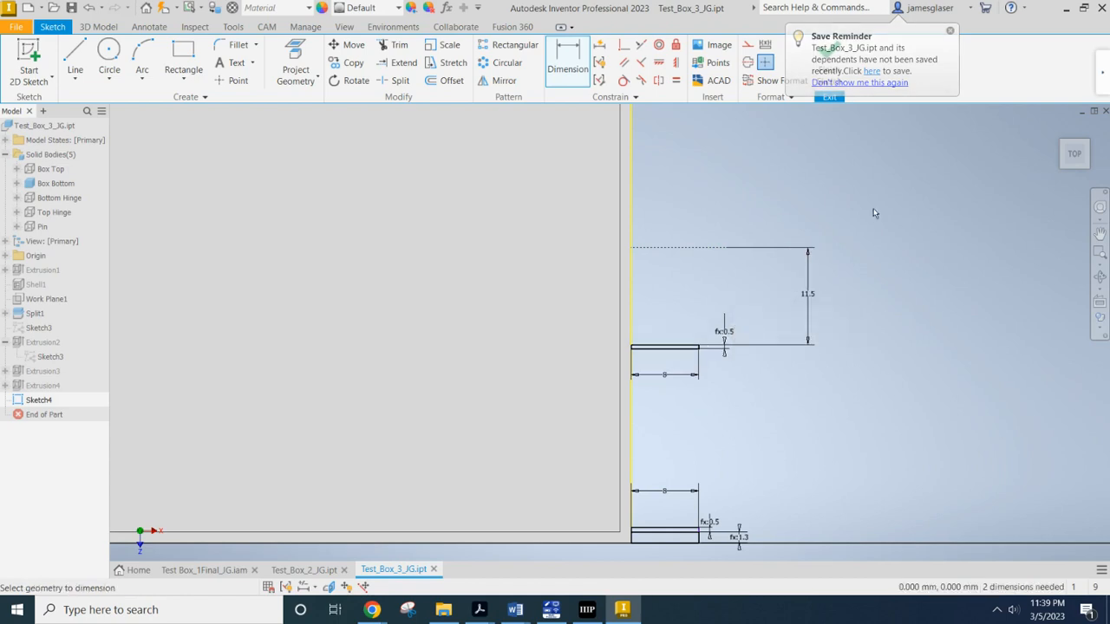
Mirror all the rectangles beside the hinge-side edge about the horizontal construction line and finish the sketch
scroll(873, 213, up, 2)
mouse_move(850, 190)
middle_down()
mouse_move(750, 280)
mouse_move(709, 290)
middle_up()
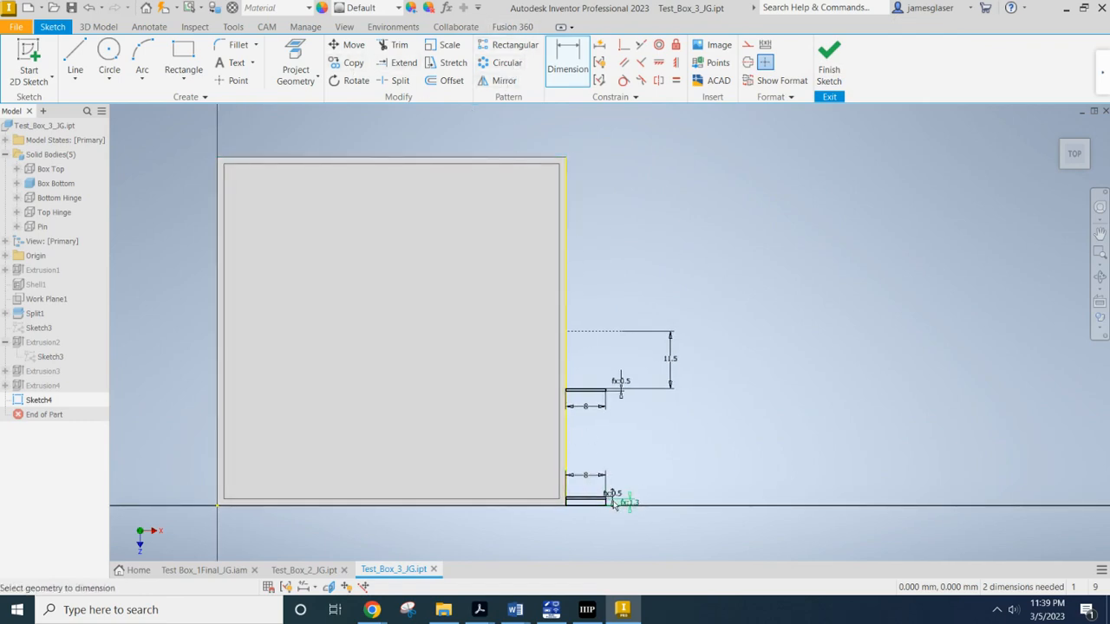
click(503, 82)
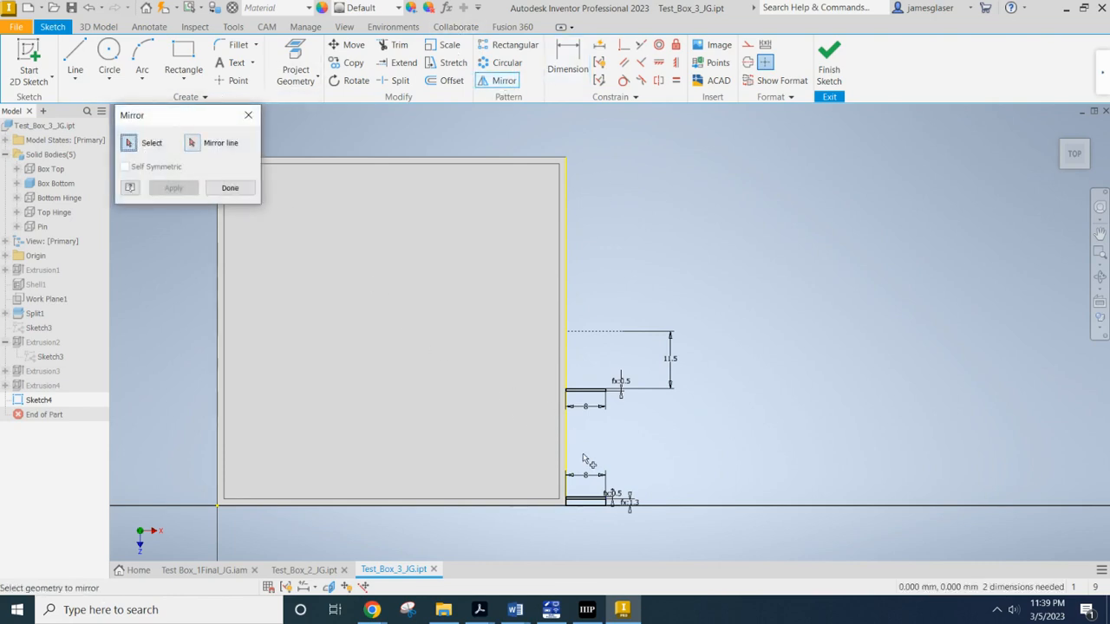
mouse_move(646, 525)
mouse_down()
mouse_move(583, 376)
mouse_move(543, 344)
mouse_up()
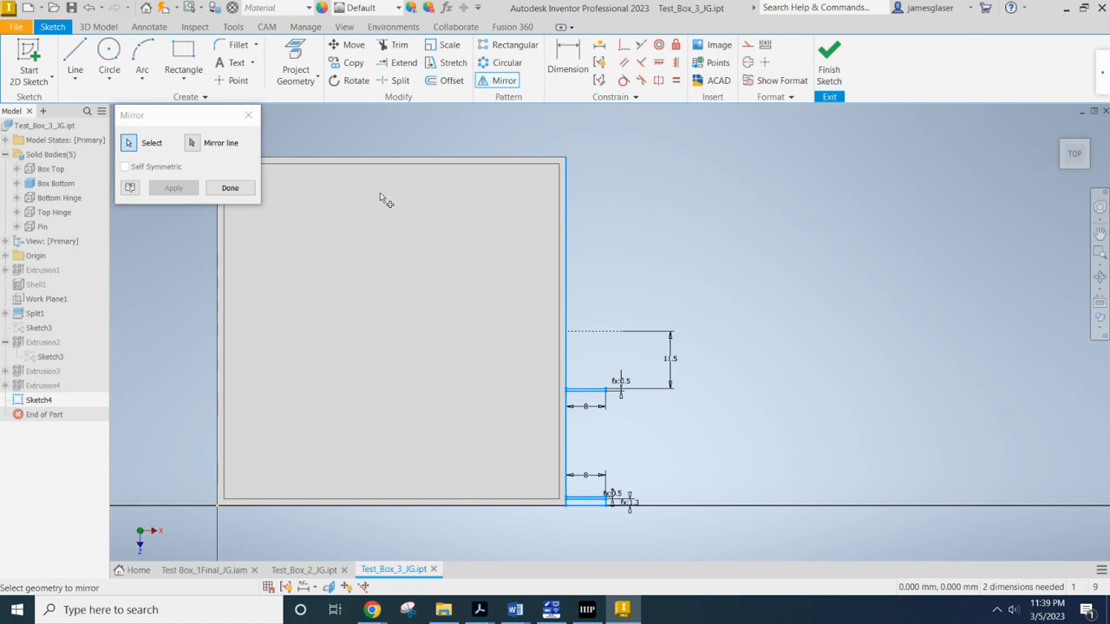
click(188, 144)
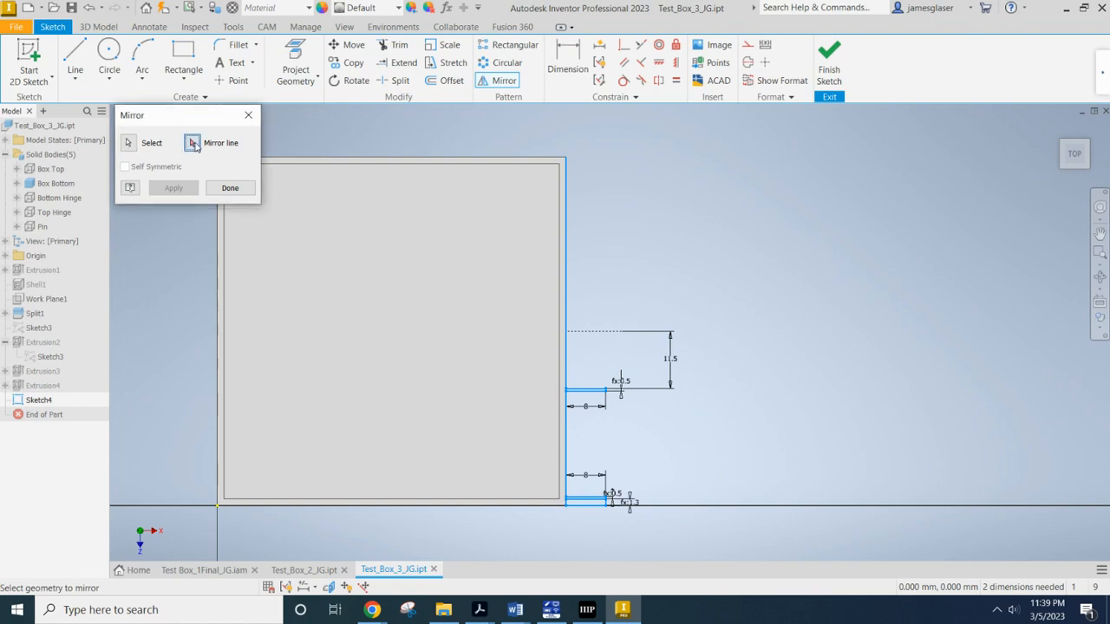
click(605, 338)
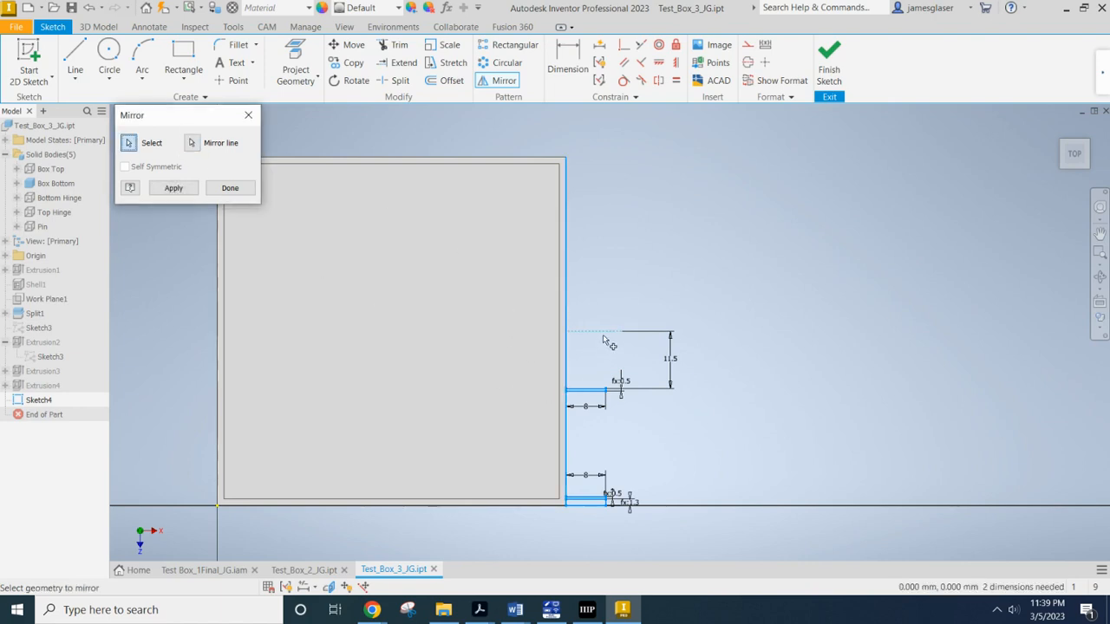
click(175, 188)
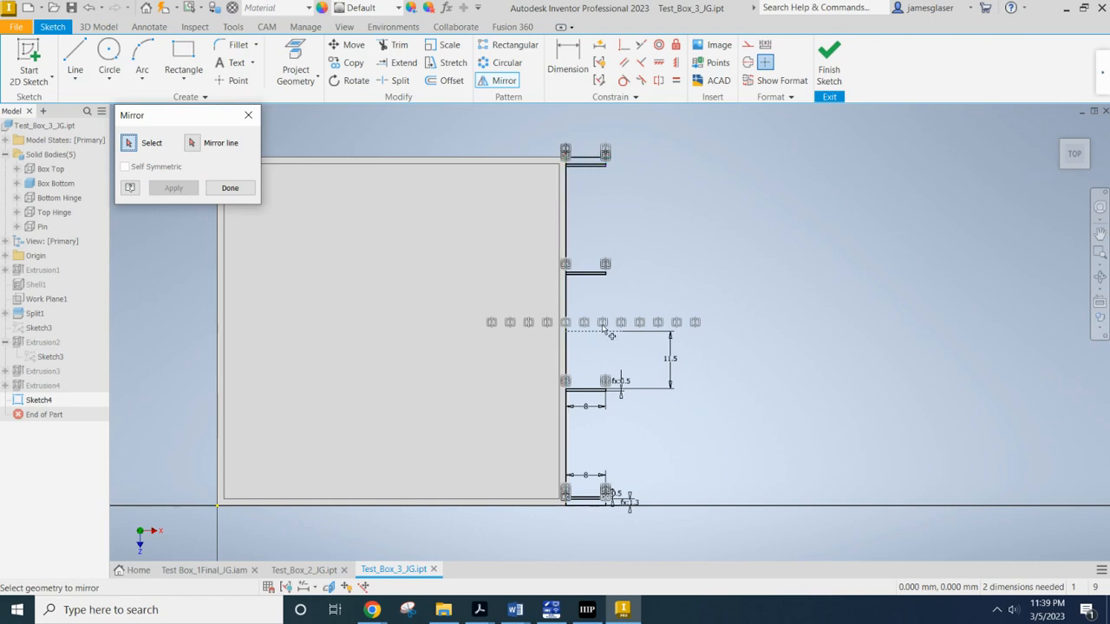
click(228, 188)
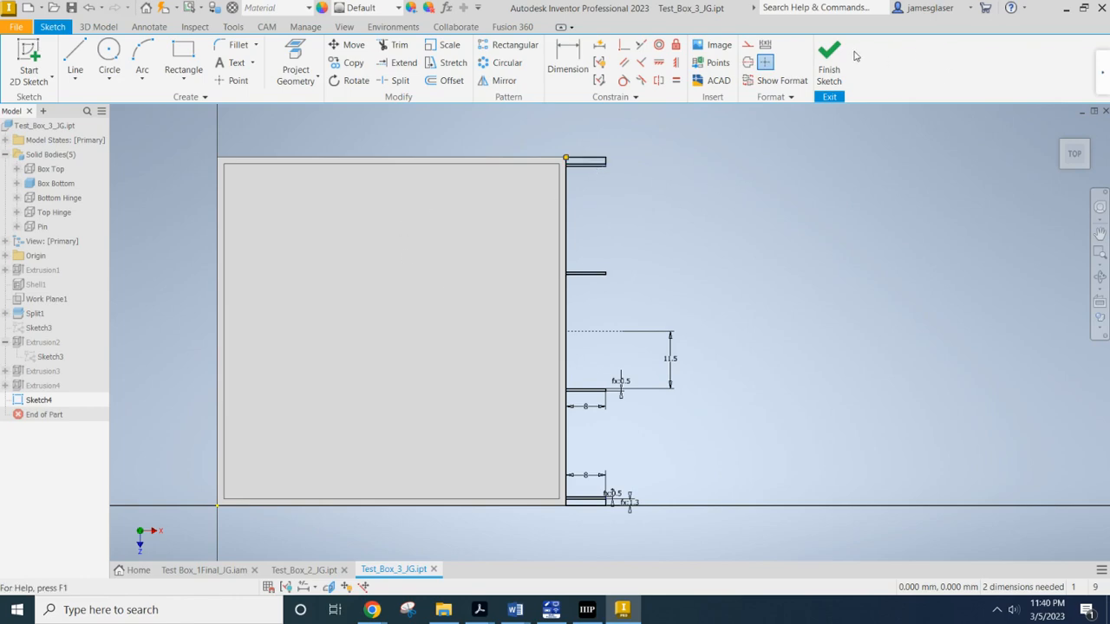
click(829, 65)
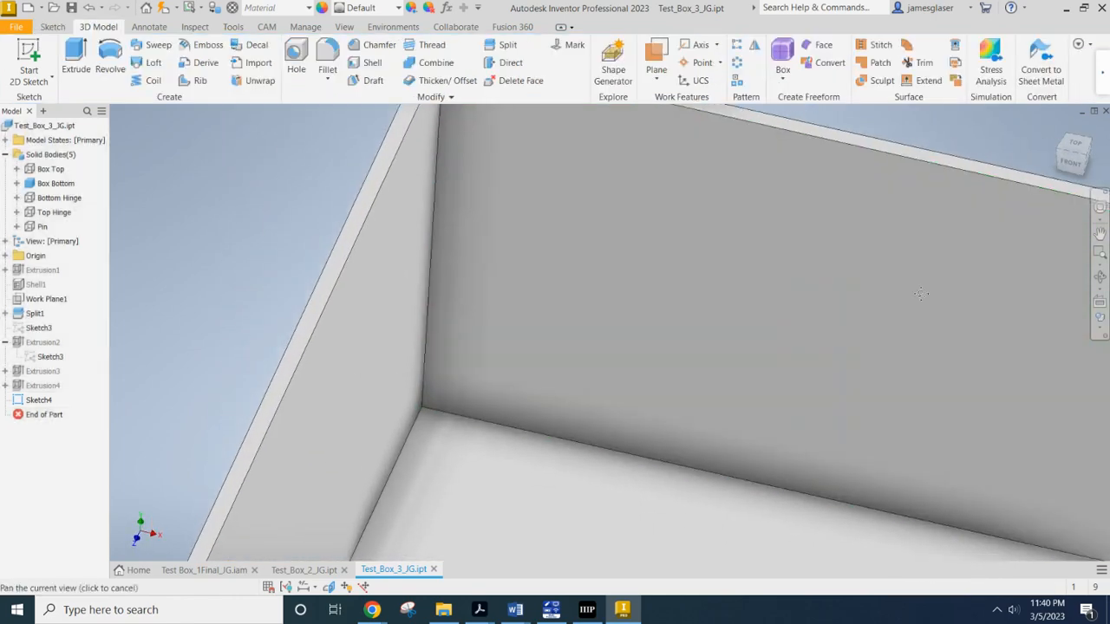
Start an extrusion using the four thin Gap-high rectangles along the hinge side as its profiles
scroll(1067, 311, down, 5)
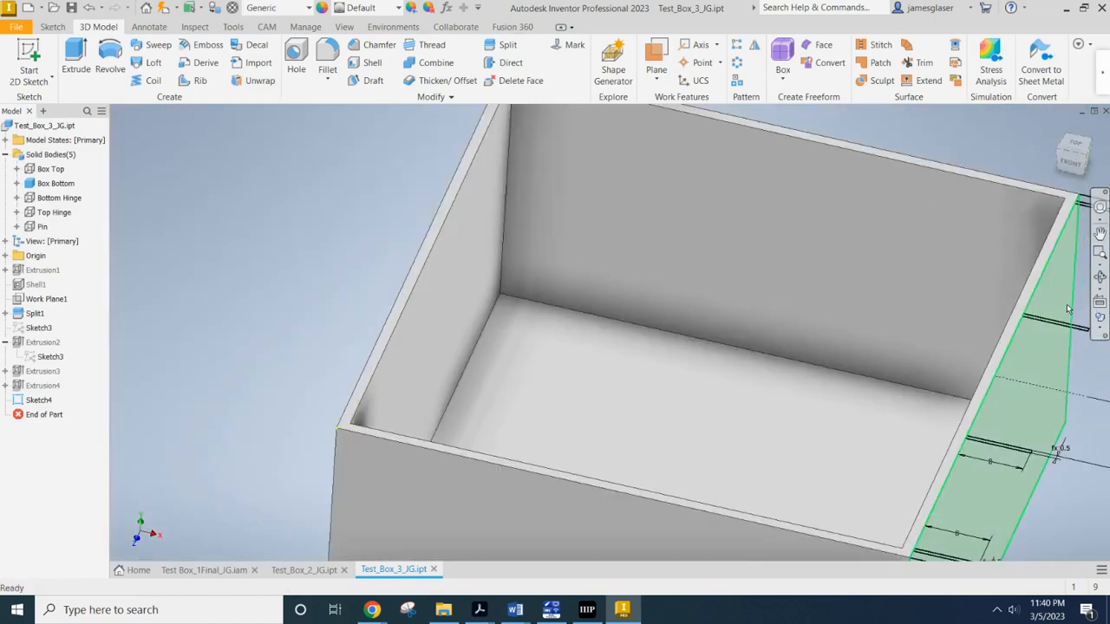
middle_drag(1027, 298, 862, 232)
scroll(862, 232, up, 3)
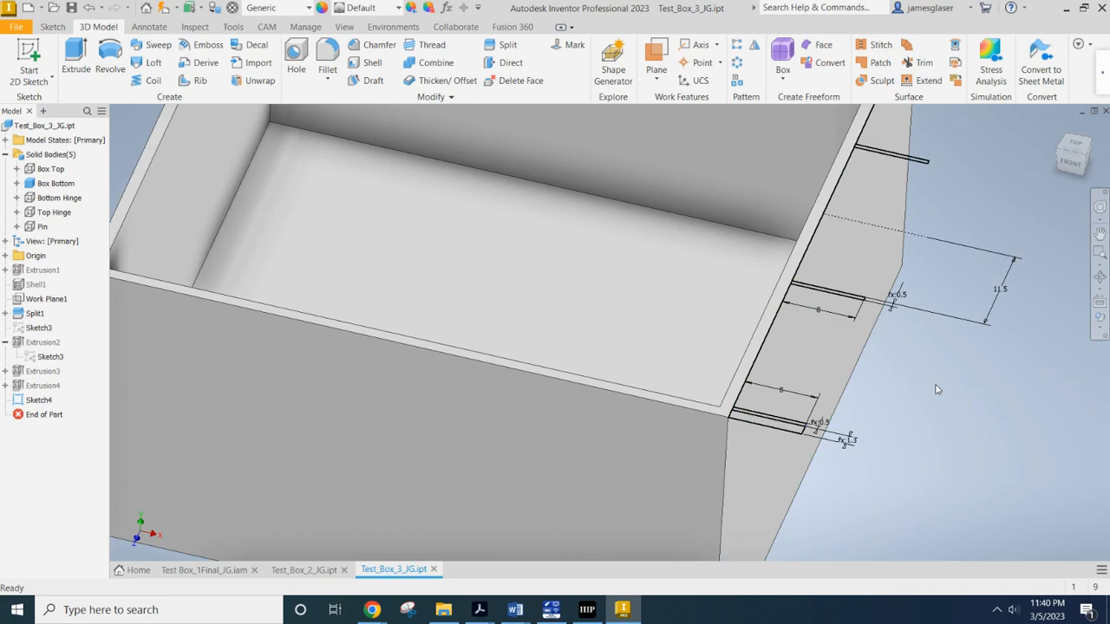
key(e)
scroll(768, 401, up, 4)
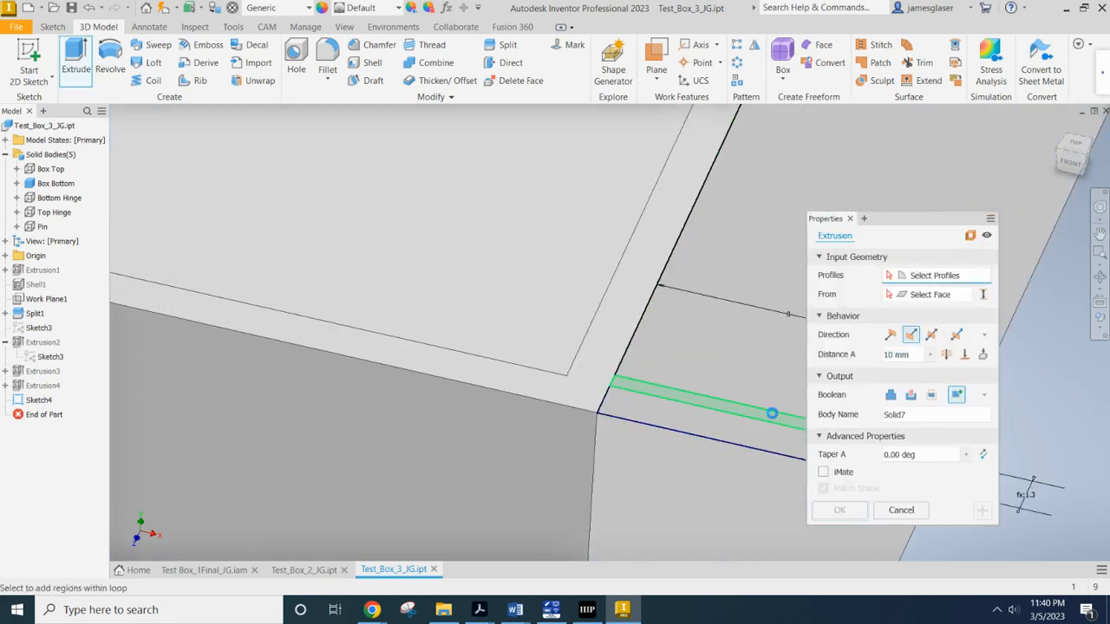
click(772, 413)
middle_drag(879, 163, 470, 349)
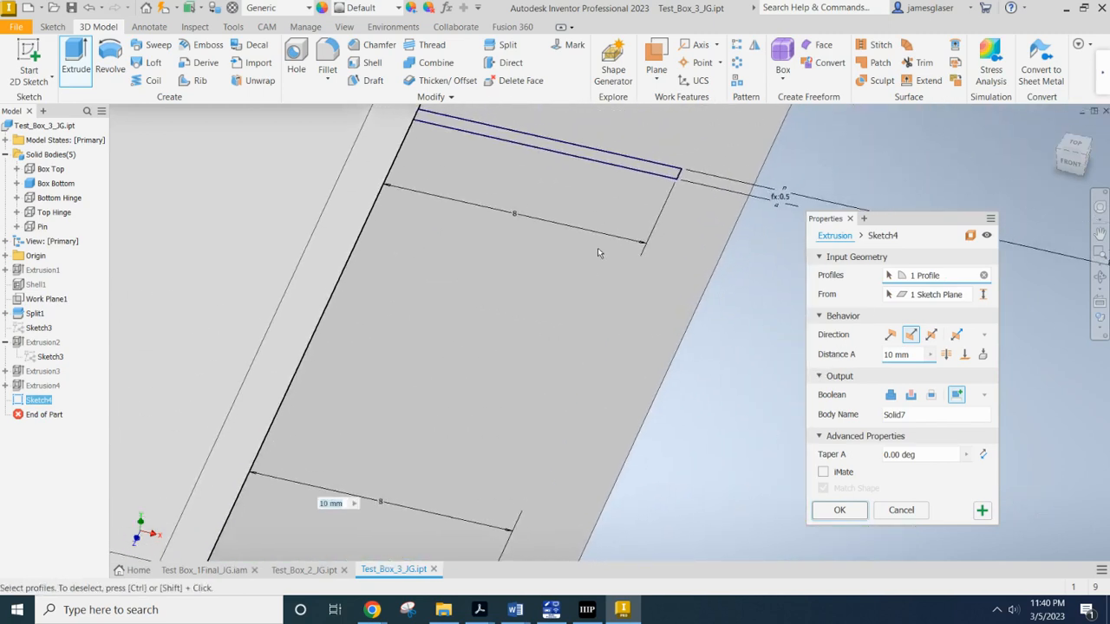
click(661, 169)
scroll(737, 173, down, 5)
middle_drag(746, 177, 551, 399)
click(572, 202)
middle_drag(665, 257, 595, 429)
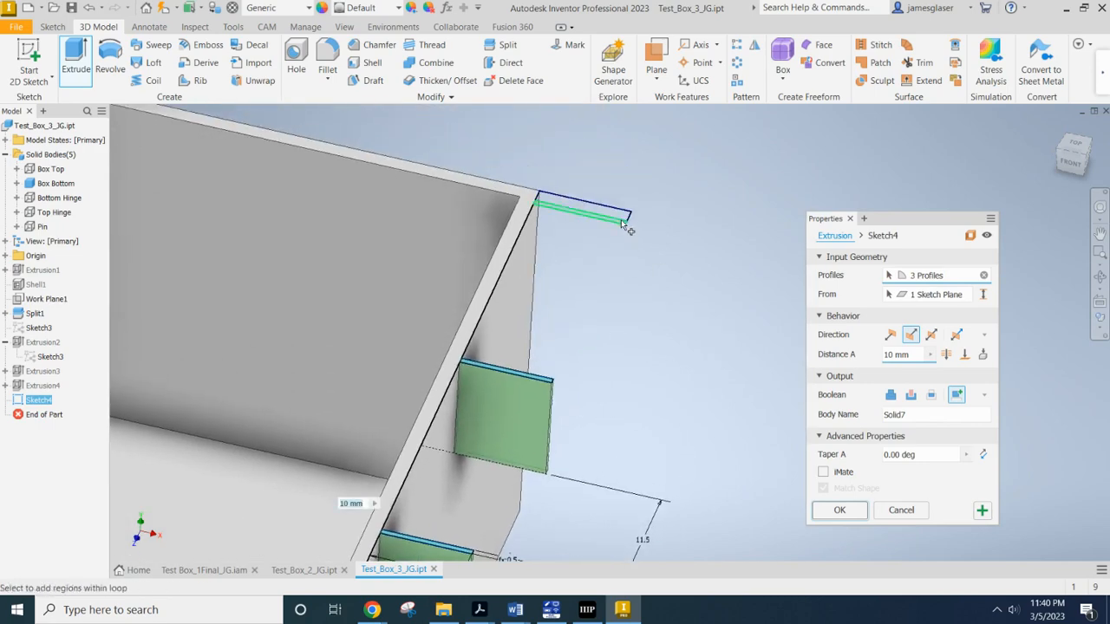
scroll(670, 363, down, 5)
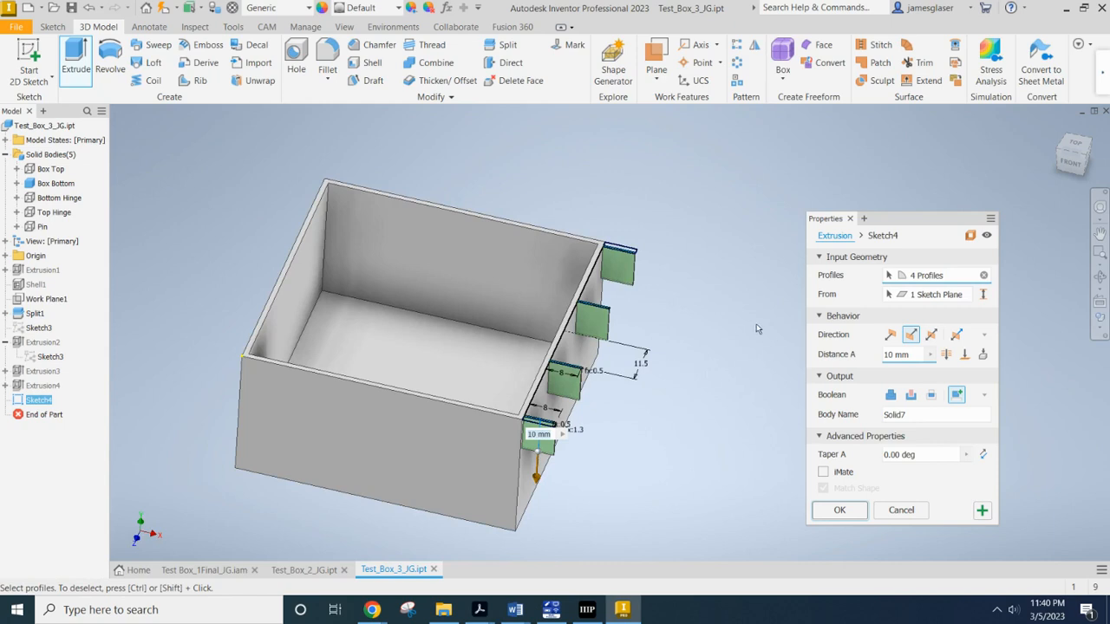
Make the four-profile extrusion a symmetric 10 mm cut through the Box Bottom, Bottom Hinge and Top Hinge bodies
click(932, 335)
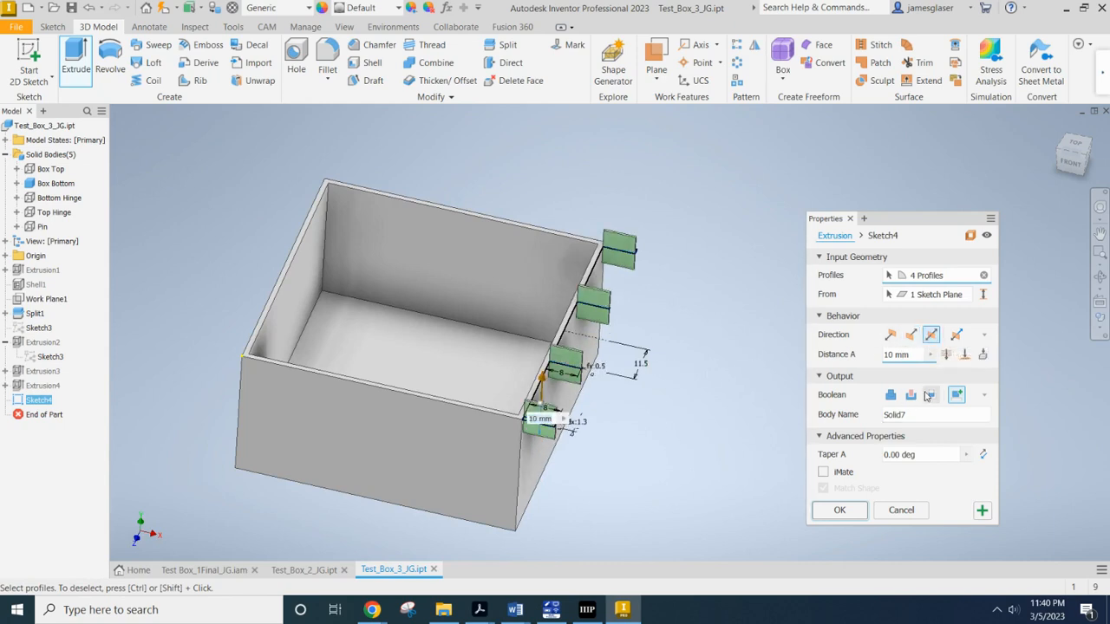
click(912, 396)
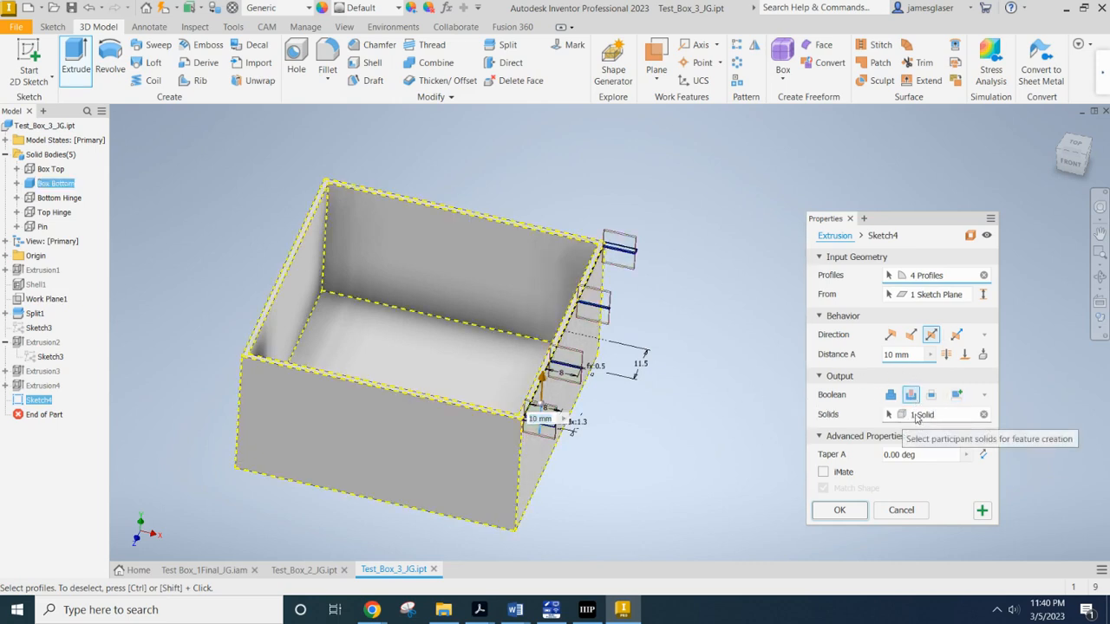
click(915, 417)
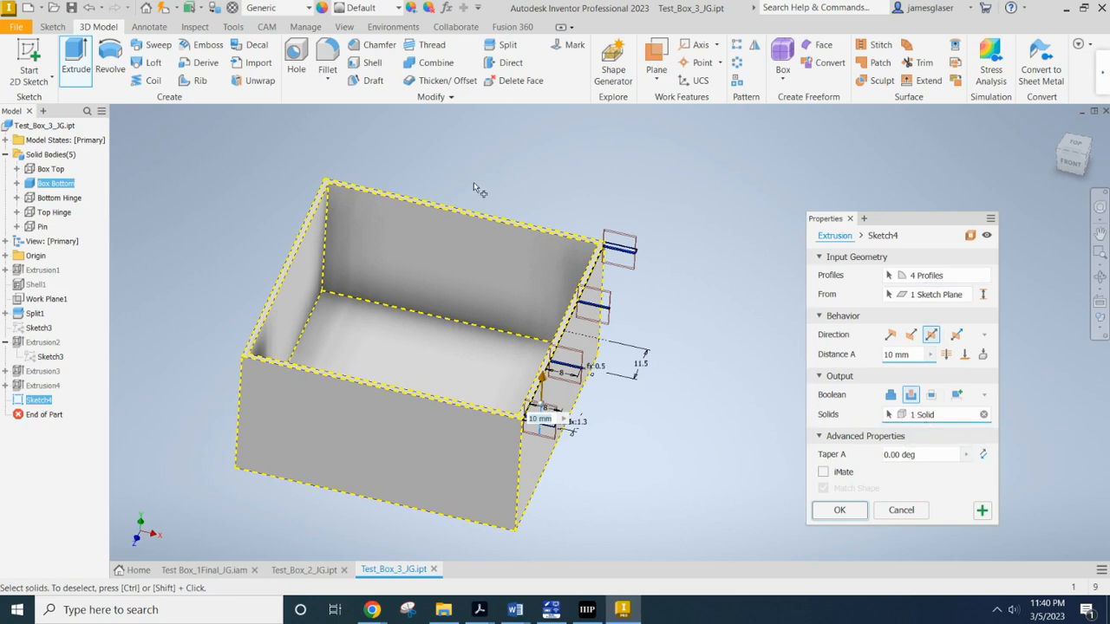
click(69, 201)
click(65, 214)
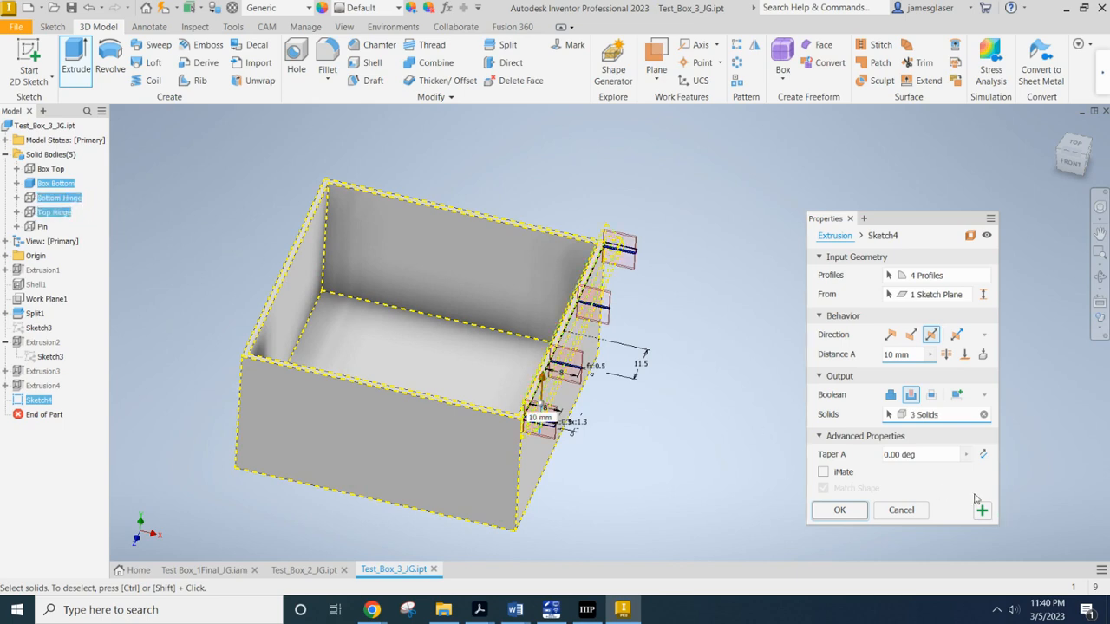
click(839, 511)
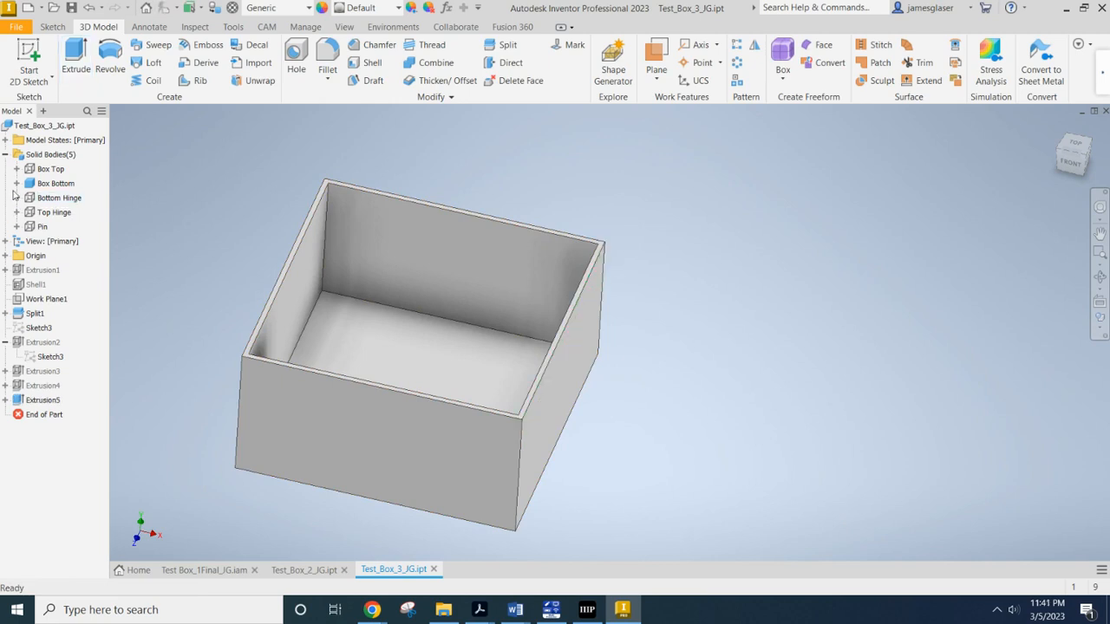
Show the Box Top, Bottom Hinge and Top Hinge bodies and inspect the gap cuts along the hinge
right_click(44, 169)
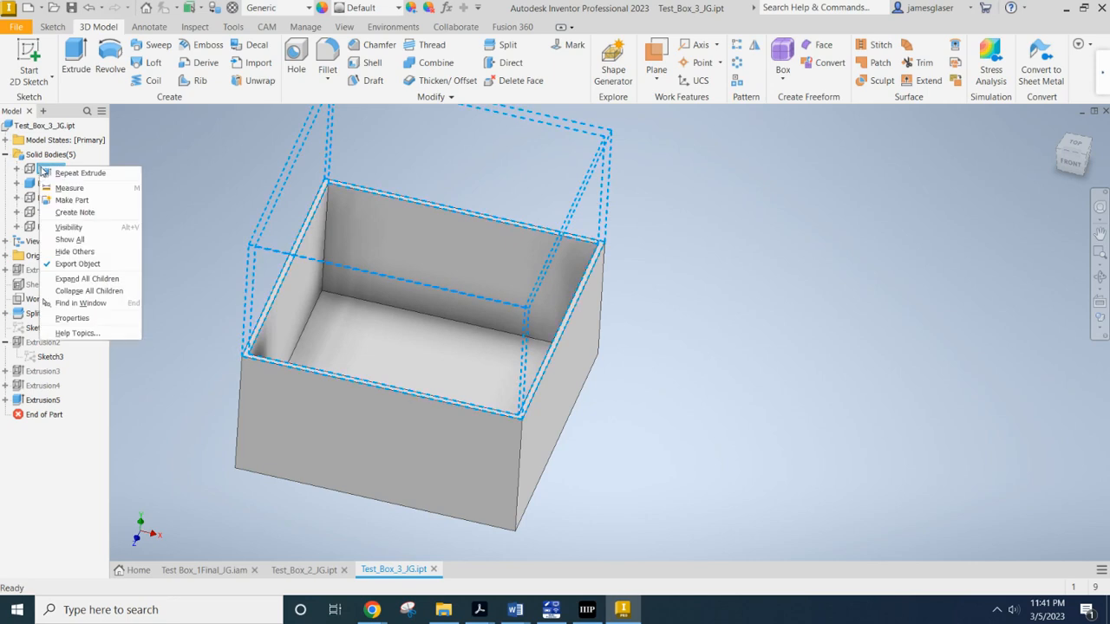
click(78, 229)
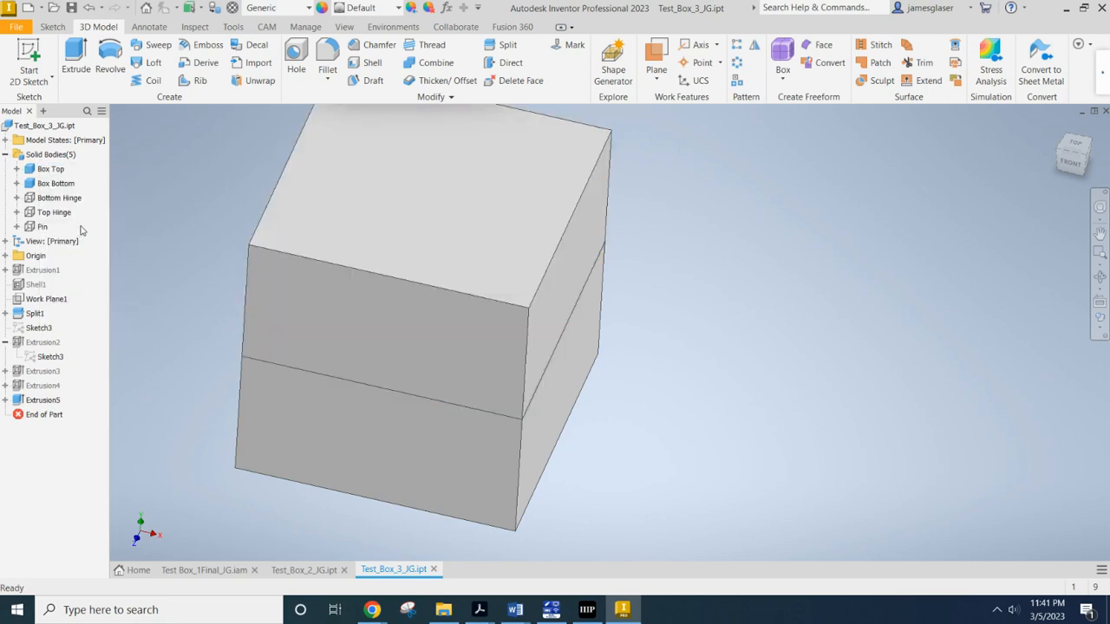
right_click(54, 199)
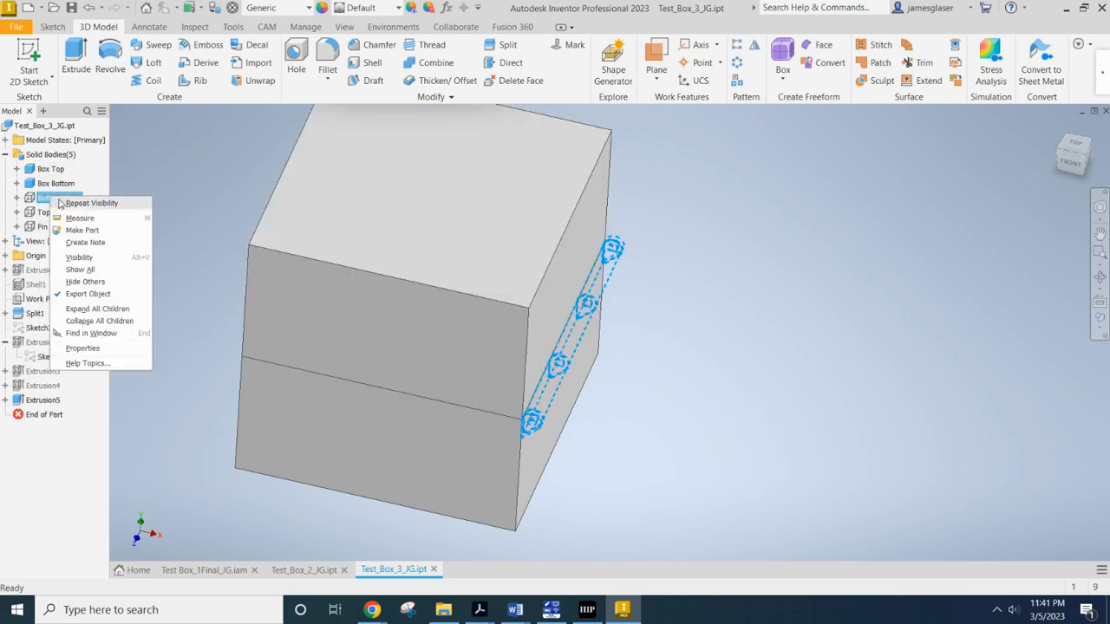
click(79, 258)
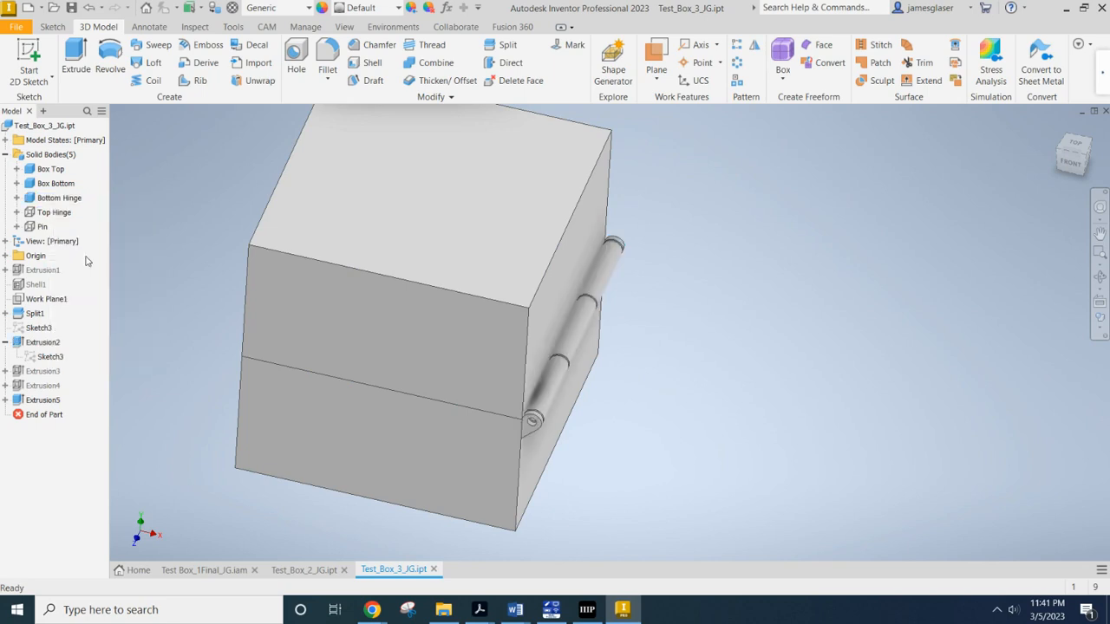
right_click(54, 212)
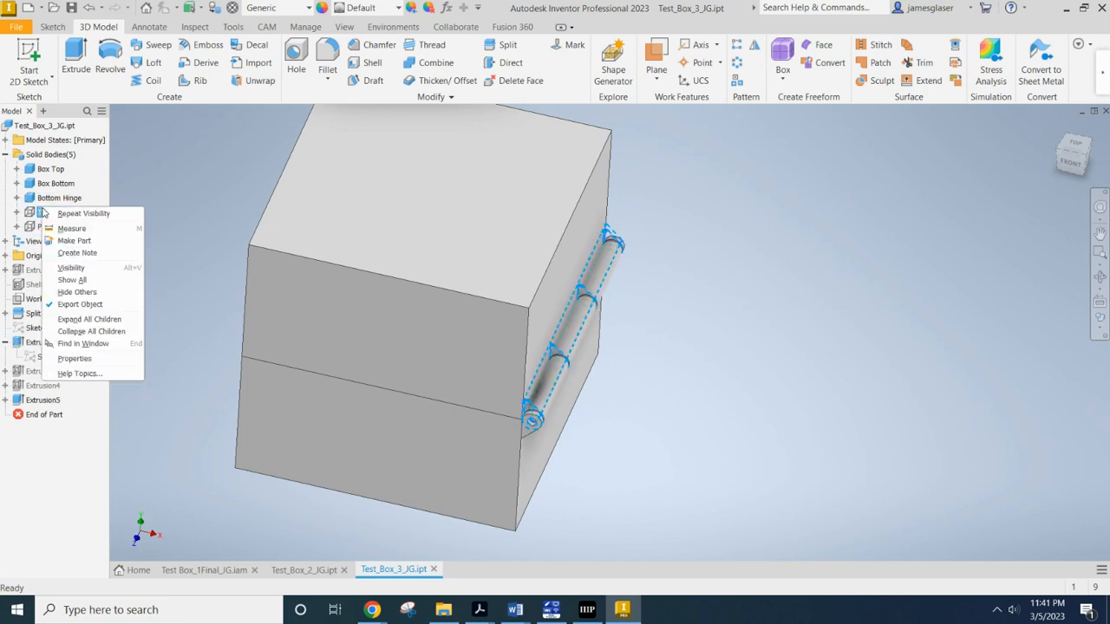
click(75, 272)
mouse_move(776, 324)
shift+middle_down()
mouse_move(746, 324)
mouse_move(734, 347)
mouse_move(755, 344)
mouse_move(751, 284)
shift+middle_up()
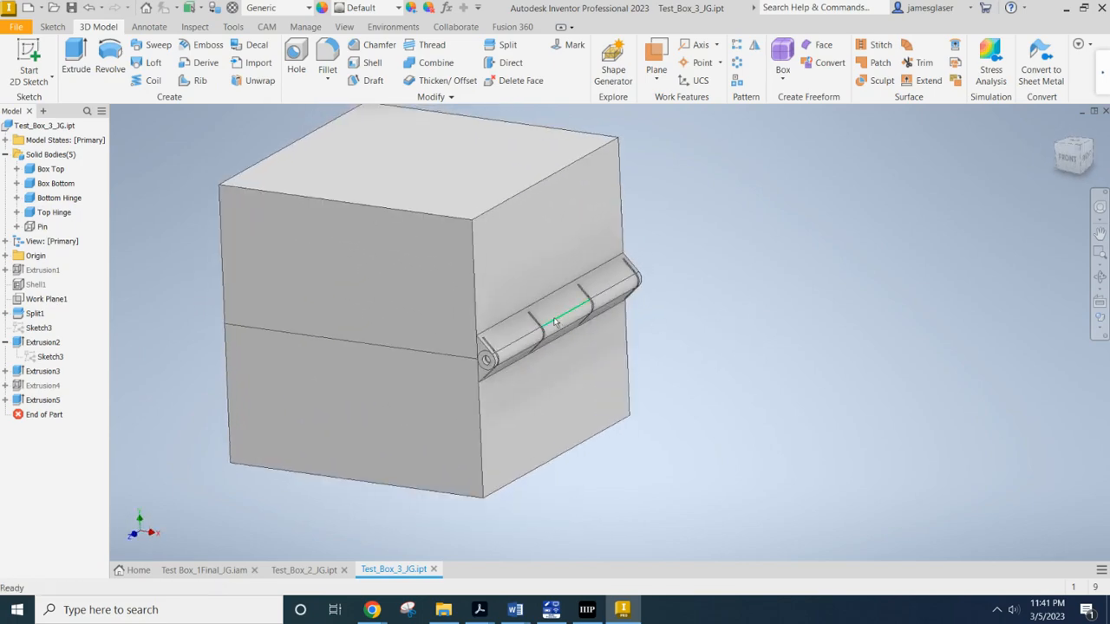
scroll(553, 316, down, 7)
scroll(464, 304, up, 7)
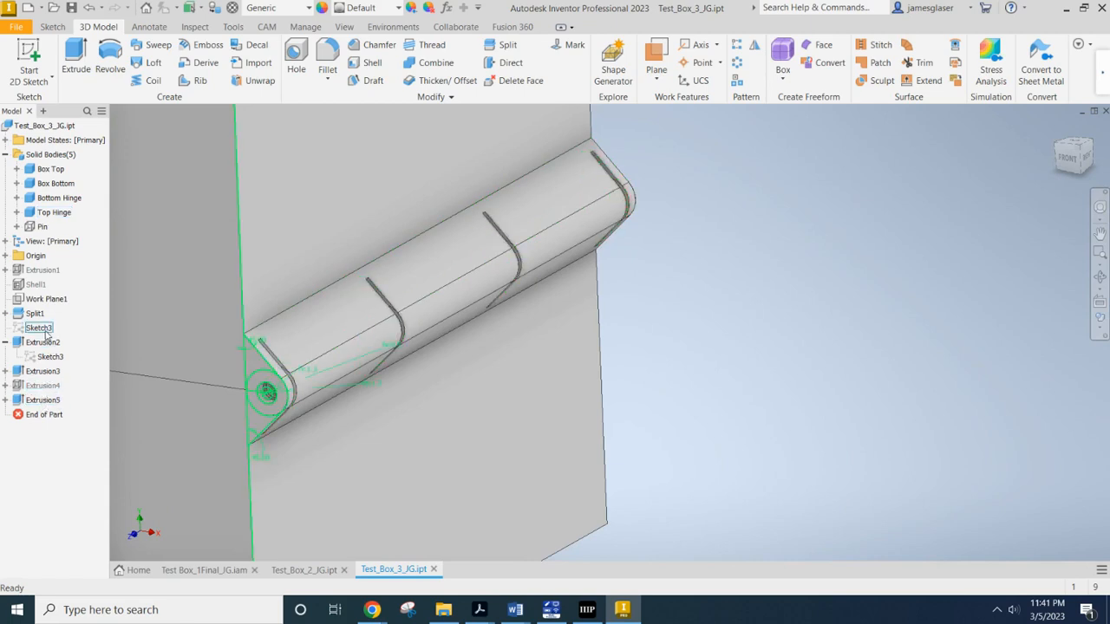
click(6, 399)
right_click(39, 415)
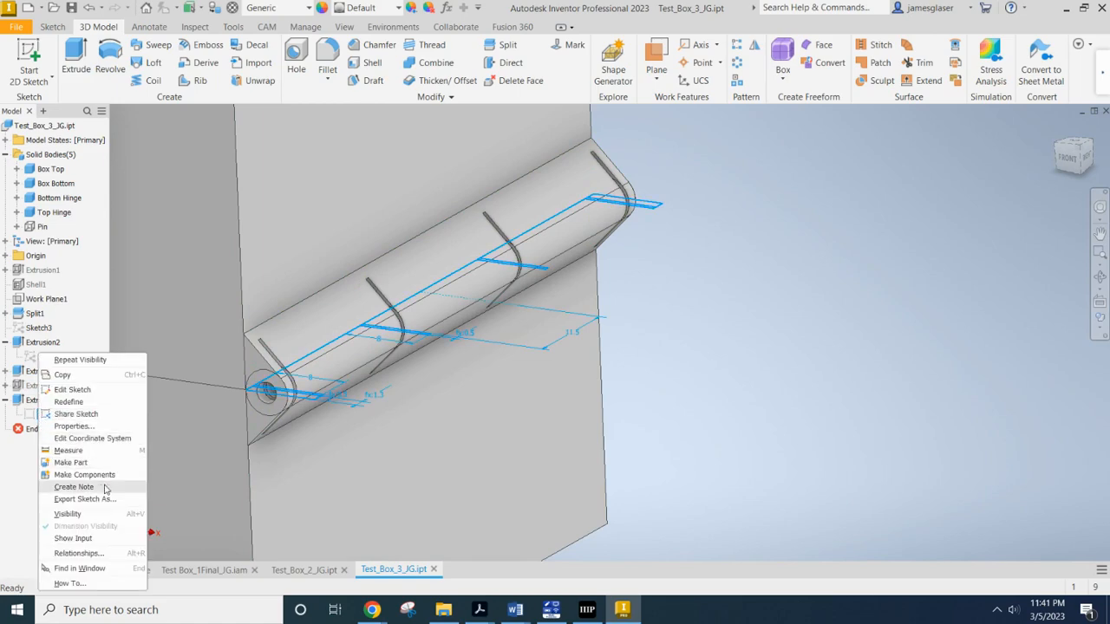
click(86, 391)
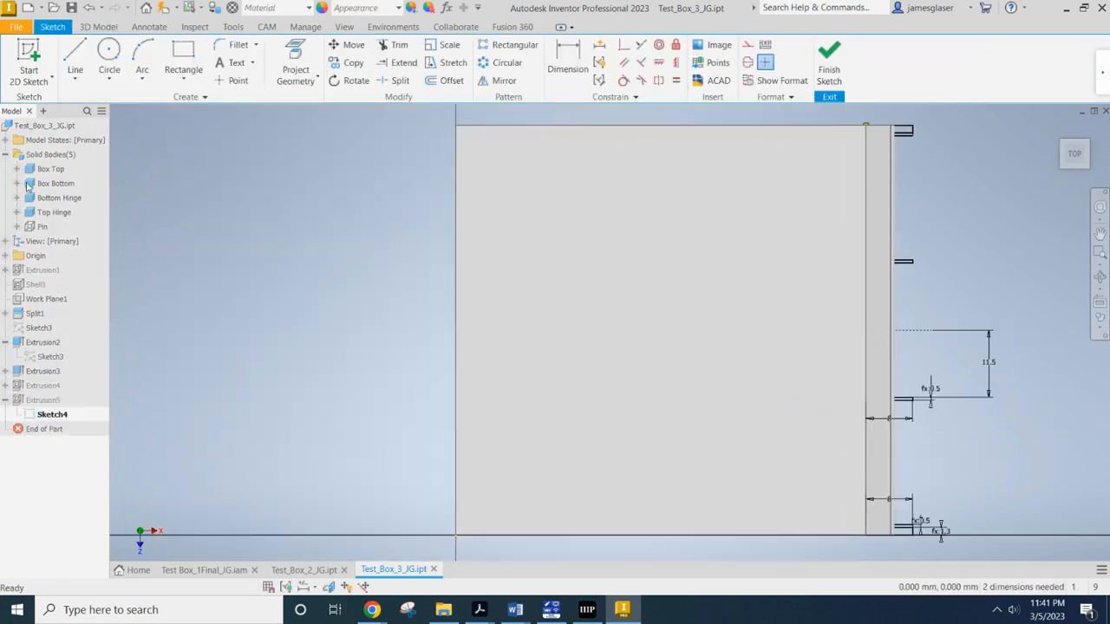
right_click(33, 169)
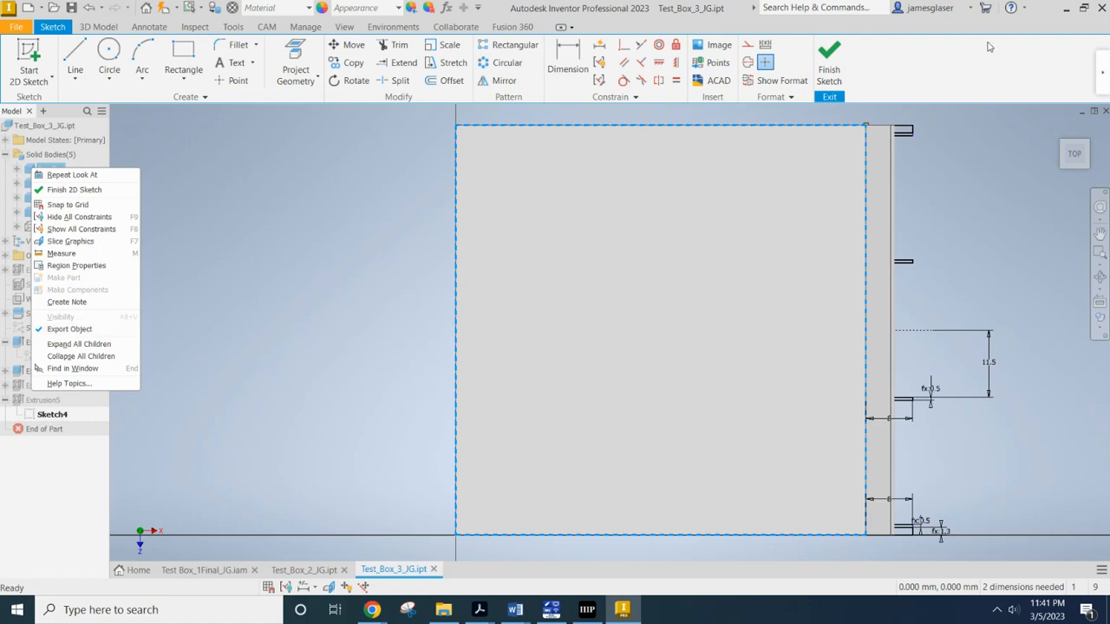
click(825, 58)
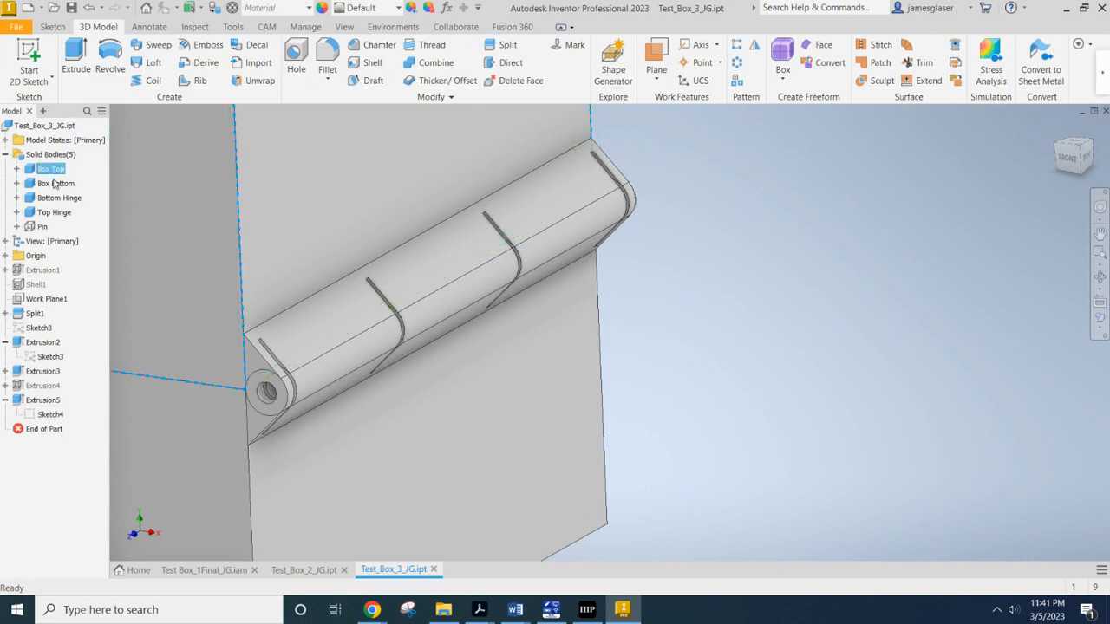
ctrl+click(55, 184)
ctrl+click(59, 198)
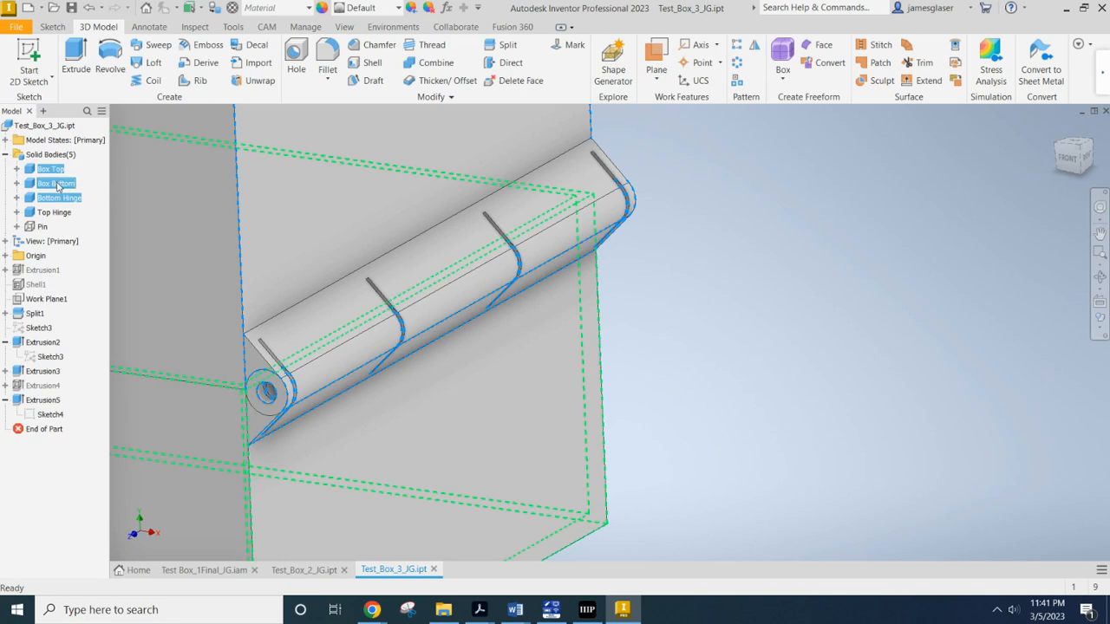
right_click(57, 184)
key(Escape)
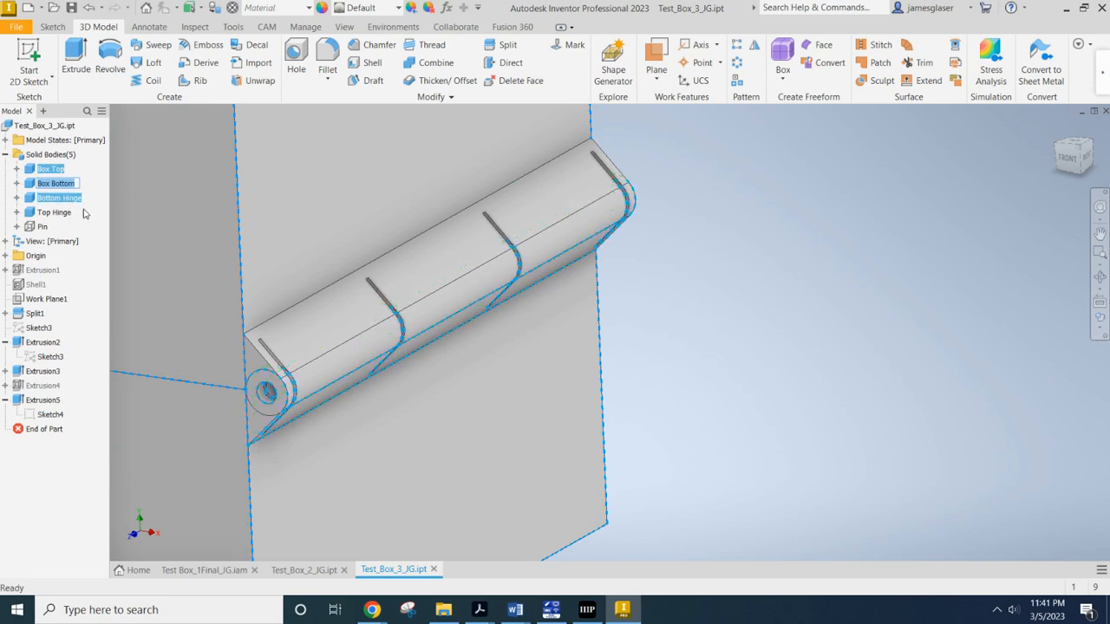
Hide the Box Top, Bottom Hinge and Top Hinge bodies together
click(50, 170)
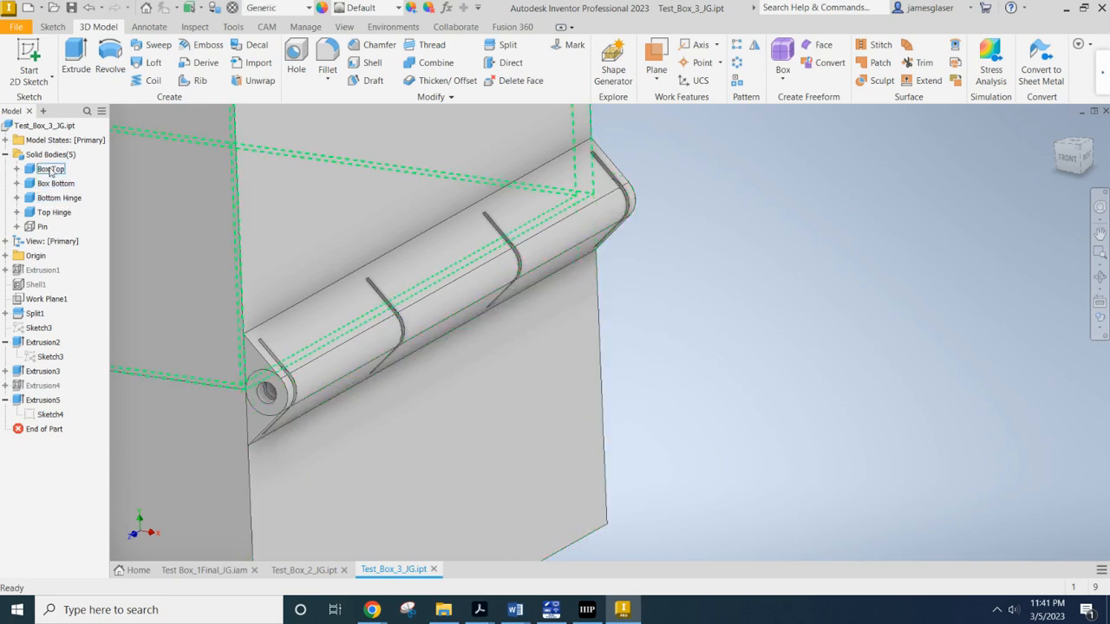
click(51, 170)
ctrl+click(59, 198)
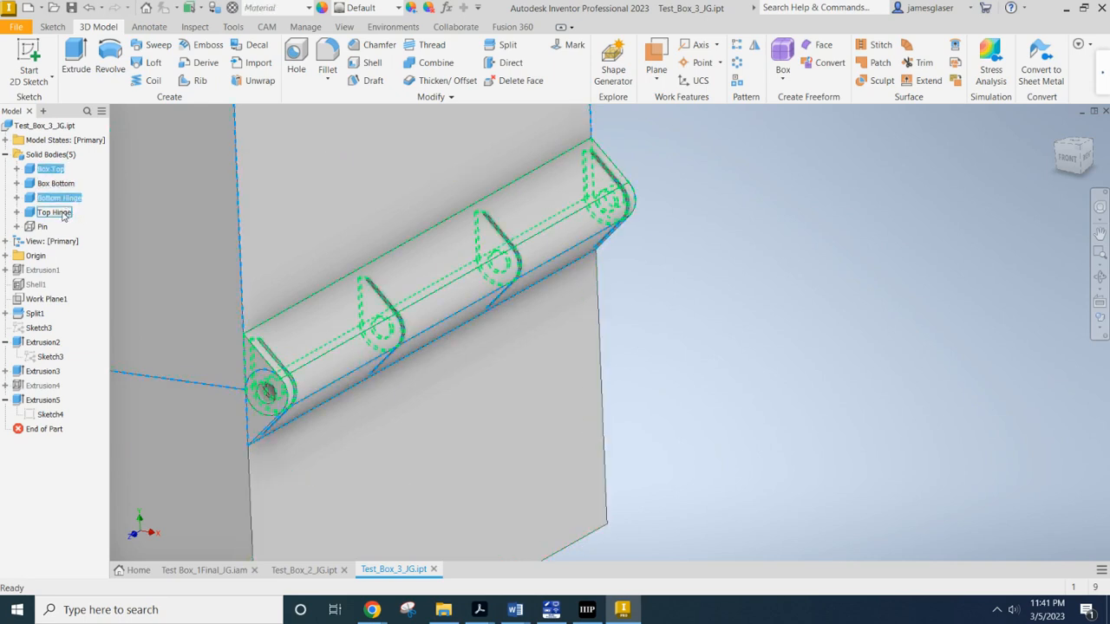
ctrl+click(54, 213)
right_click(68, 204)
click(111, 274)
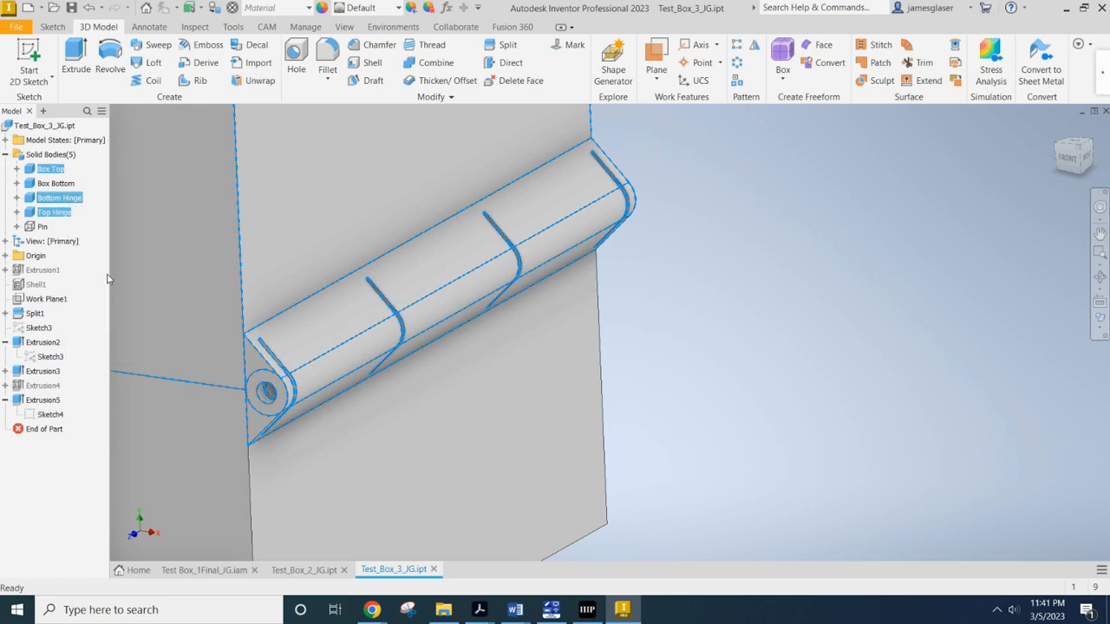
Reopen Sketch4 of the gap cut, examine how its thin rectangles meet the hinge-side edge, and finish the sketch
right_click(35, 415)
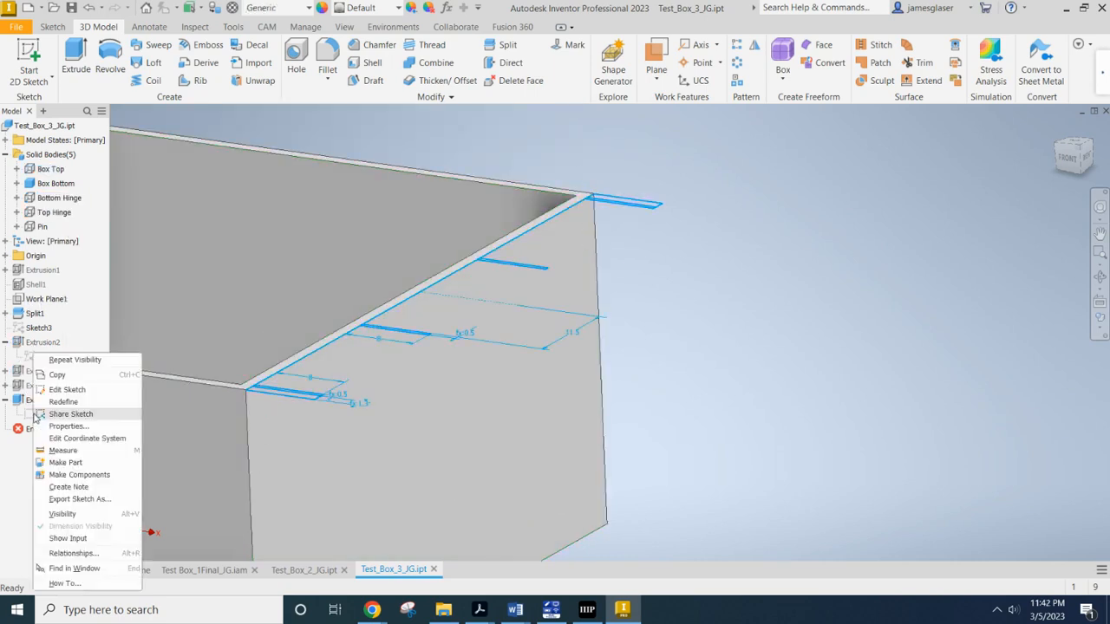
click(81, 391)
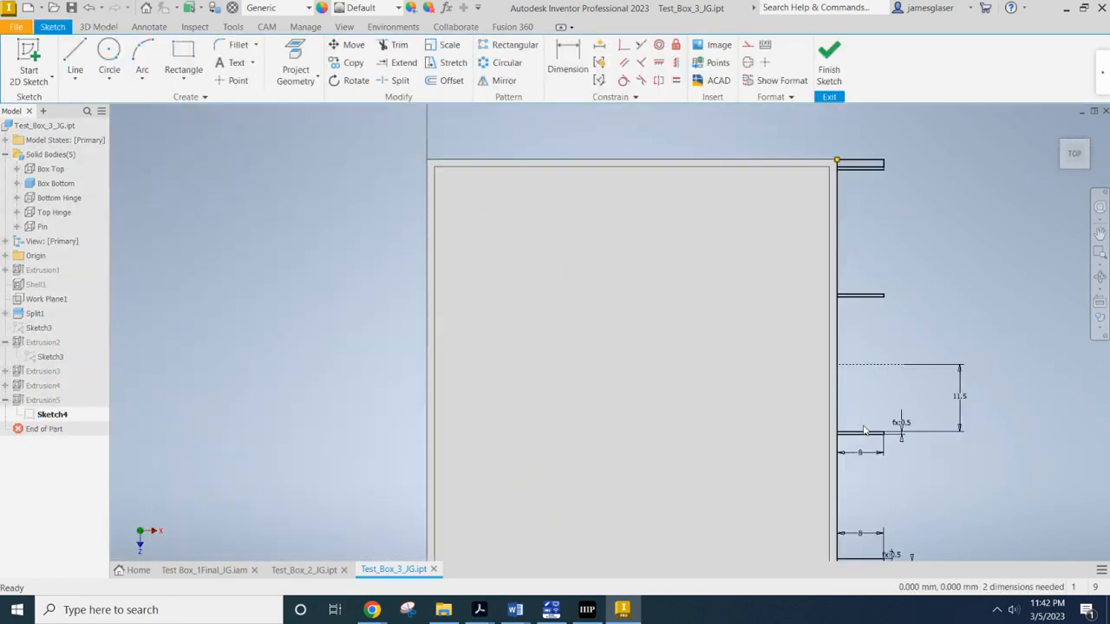
scroll(747, 321, down, 5)
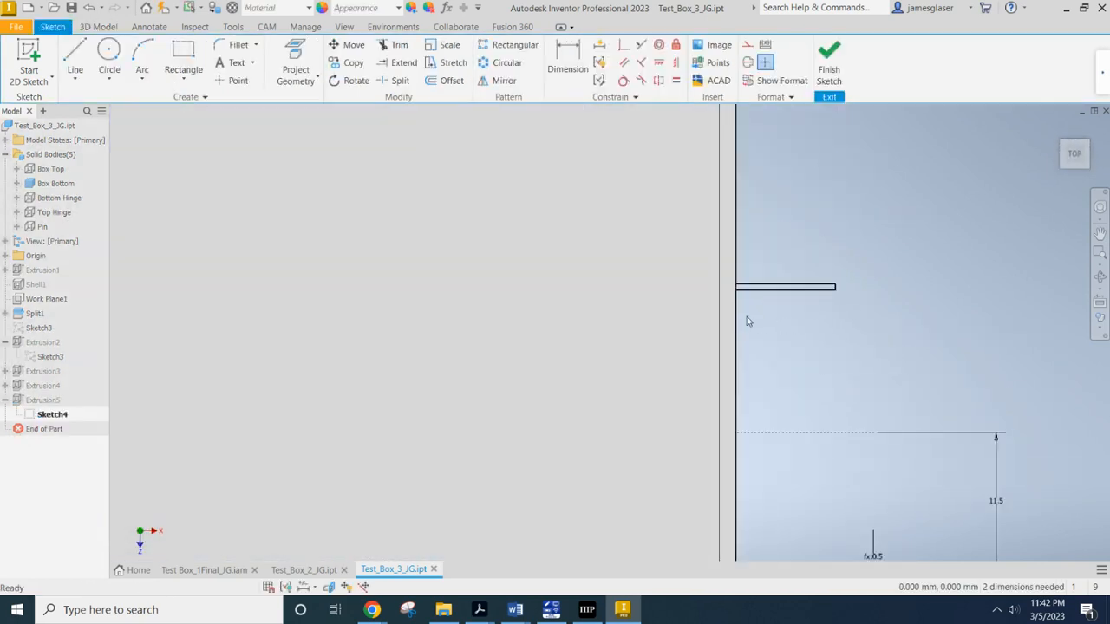
scroll(748, 320, down, 2)
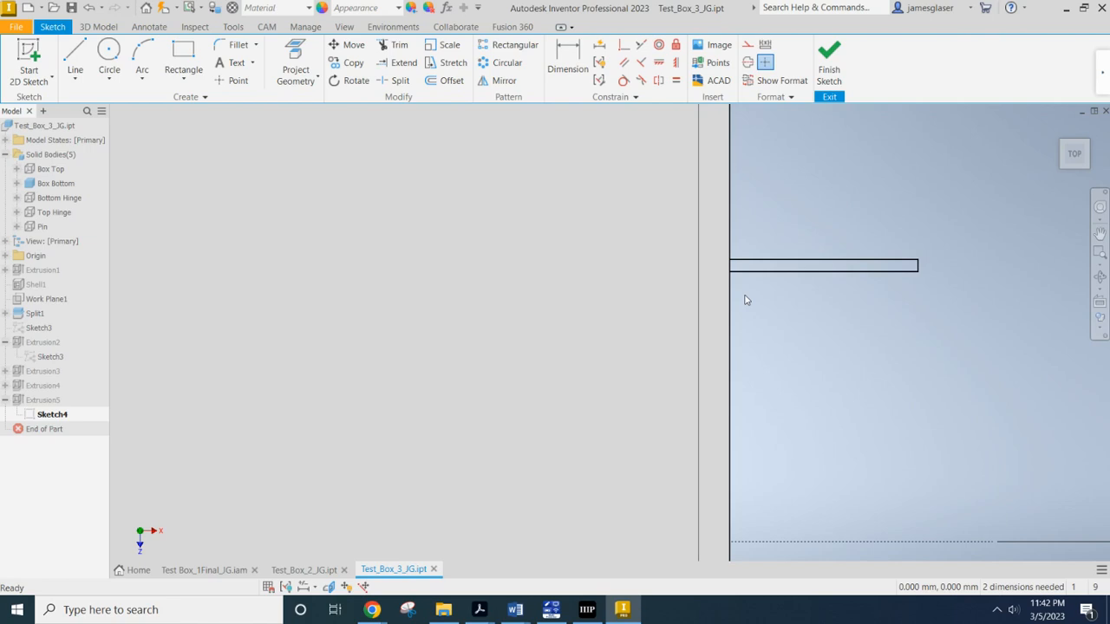
scroll(744, 300, up, 5)
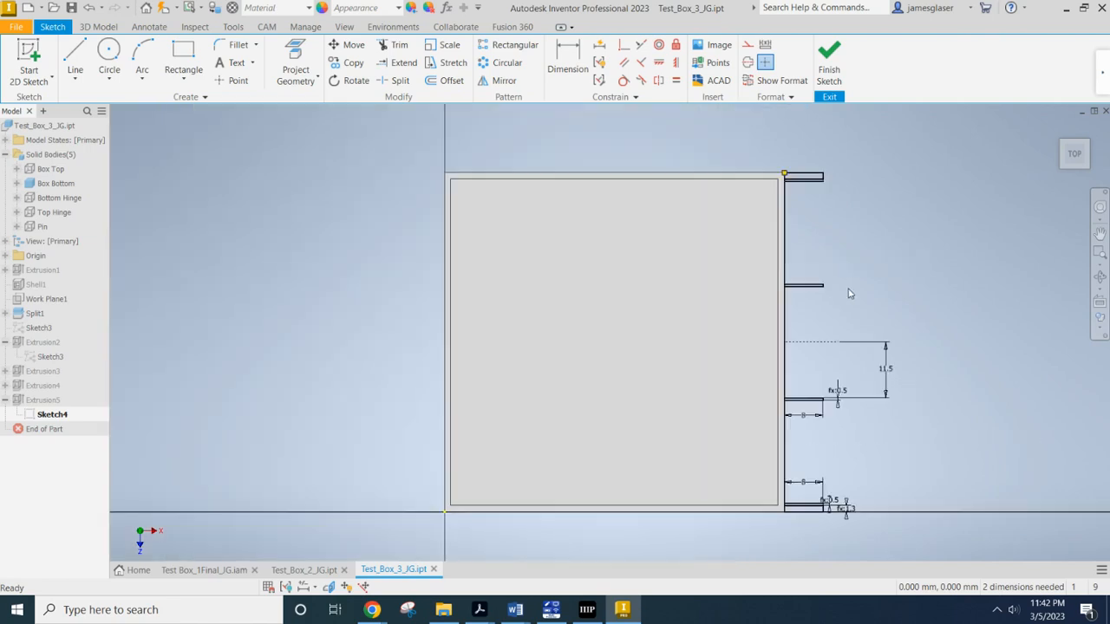
scroll(829, 454, down, 5)
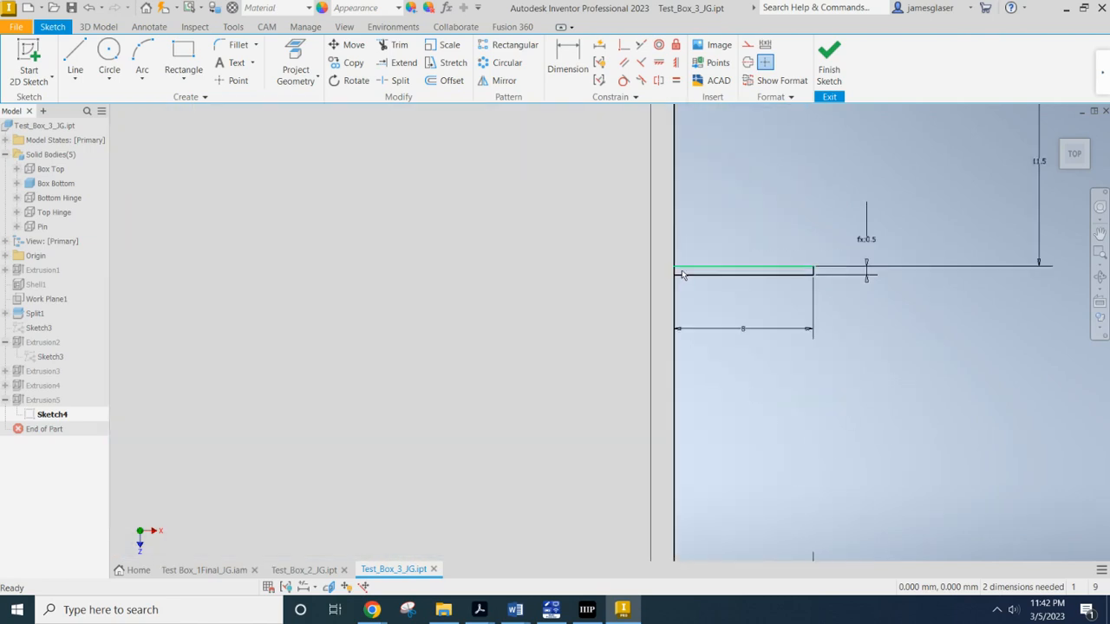
scroll(686, 294, up, 3)
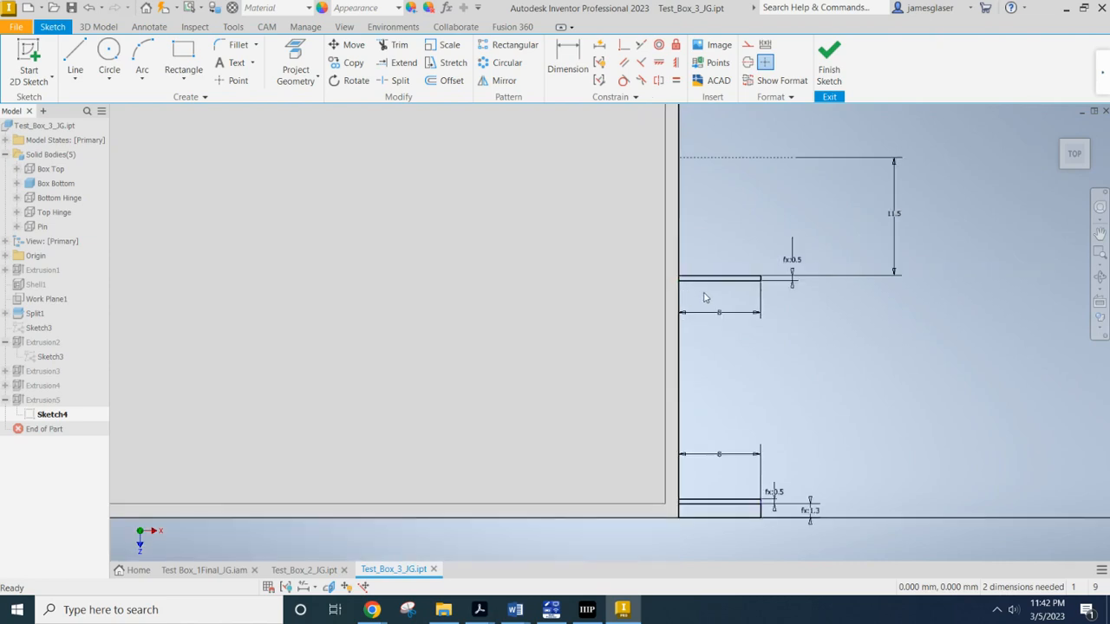
scroll(704, 298, up, 2)
mouse_move(821, 358)
shift+middle_down()
mouse_move(795, 313)
mouse_move(807, 320)
shift+middle_up()
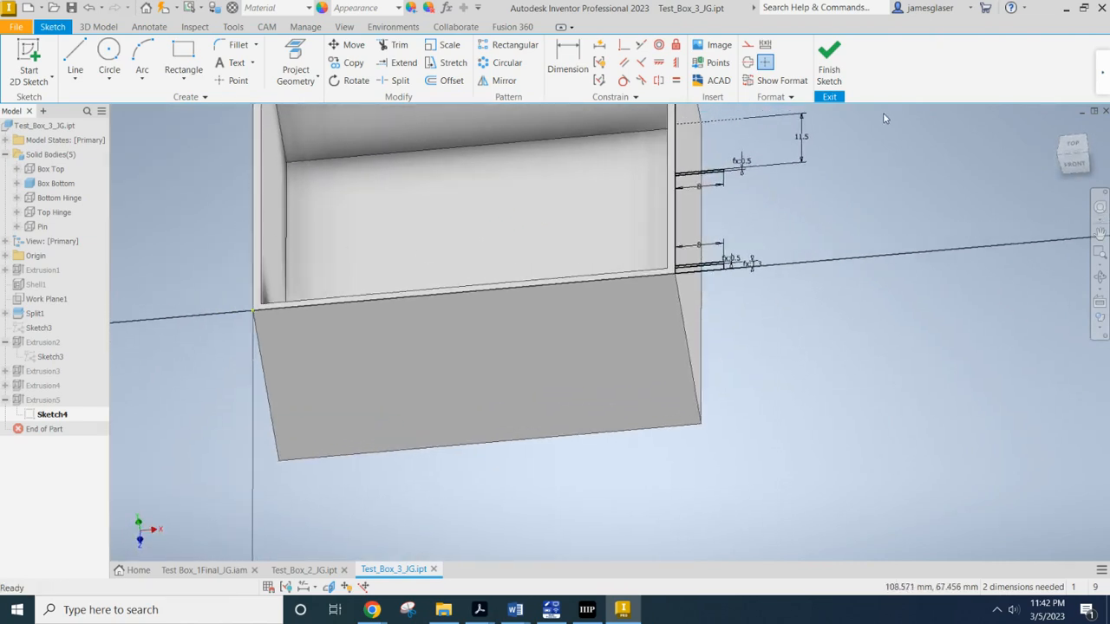
click(829, 65)
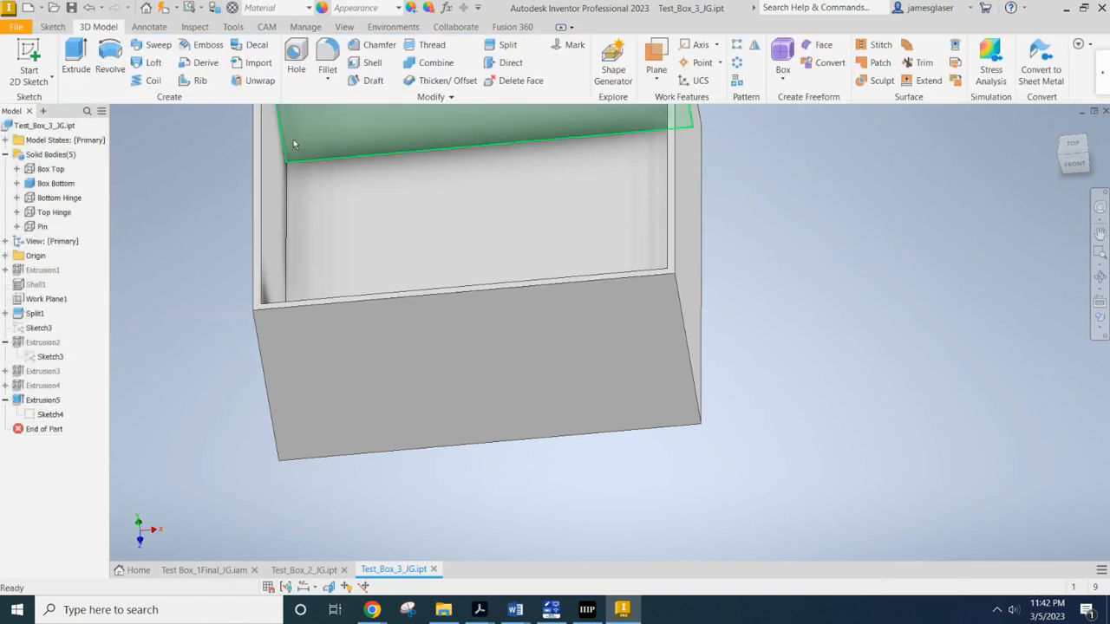
Show the Bottom Hinge and Top Hinge bodies and inspect the gap cuts from below and from the front
right_click(55, 199)
click(84, 262)
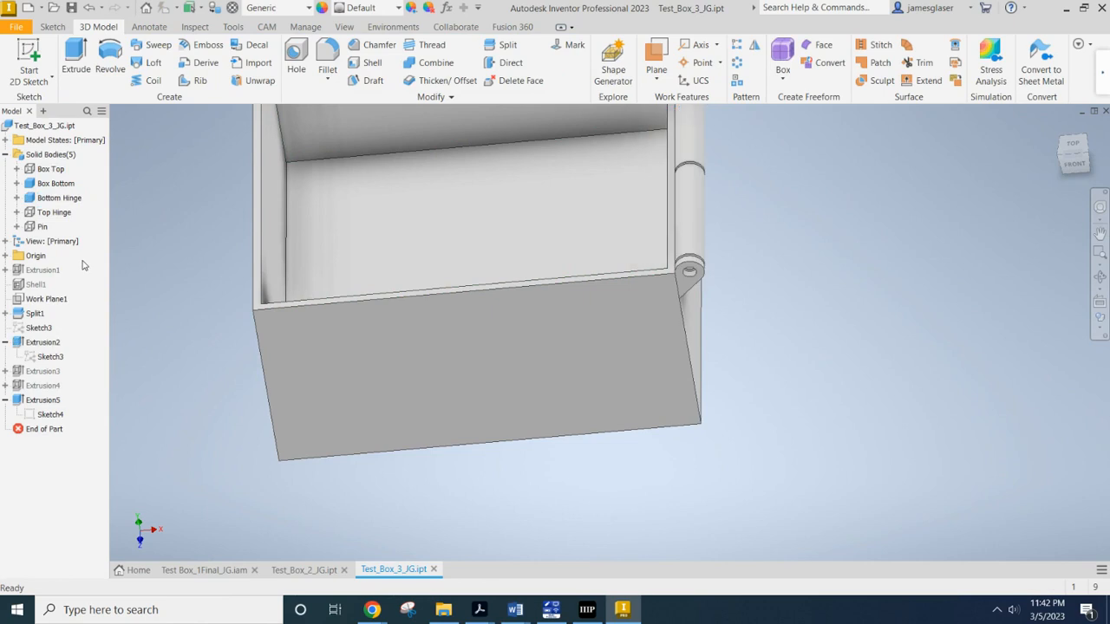
right_click(39, 225)
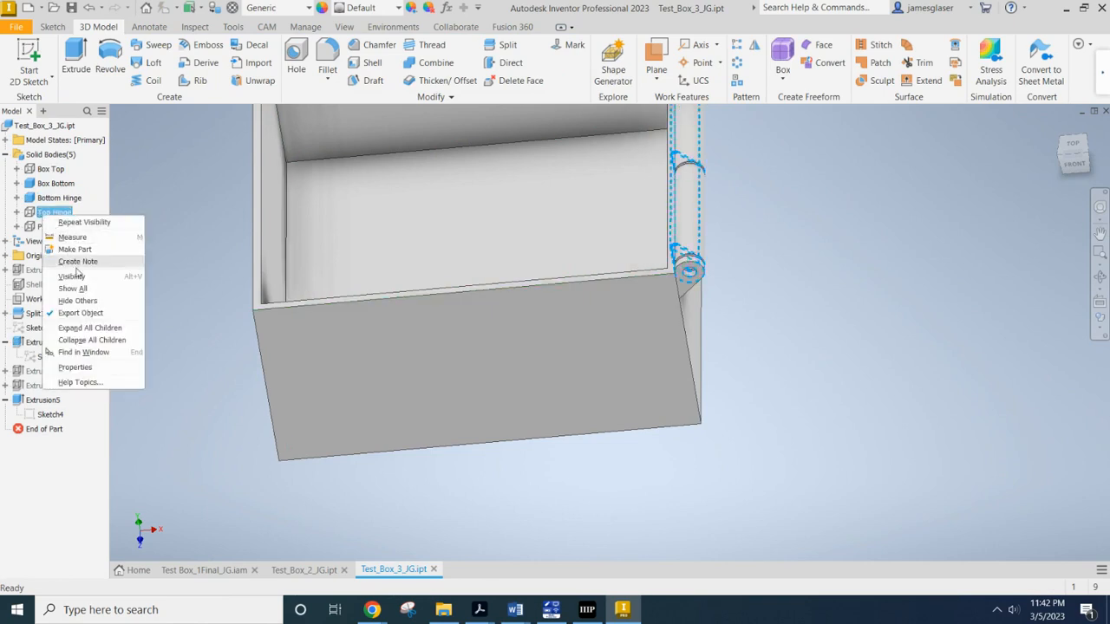
click(78, 281)
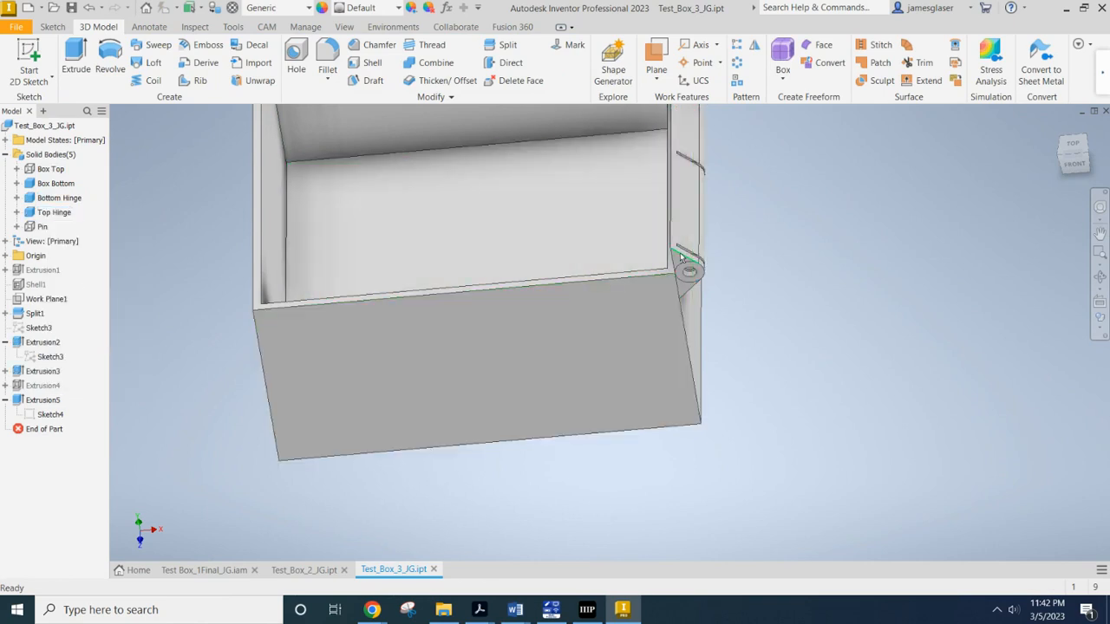
shift+middle_drag(681, 257, 698, 218)
scroll(670, 208, up, 3)
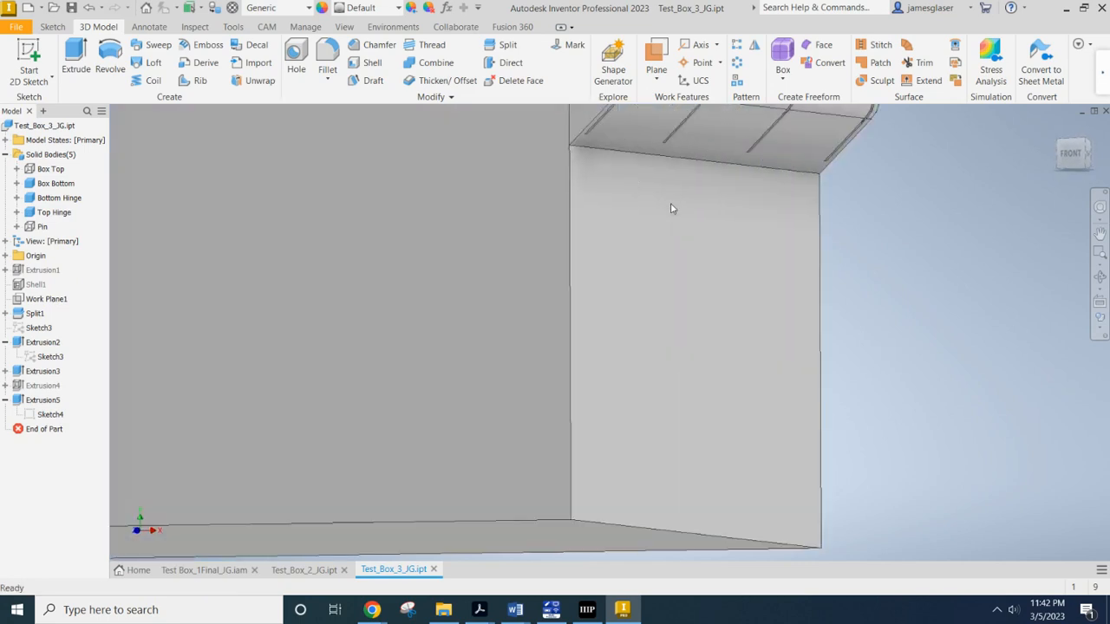
shift+middle_drag(605, 157, 685, 287)
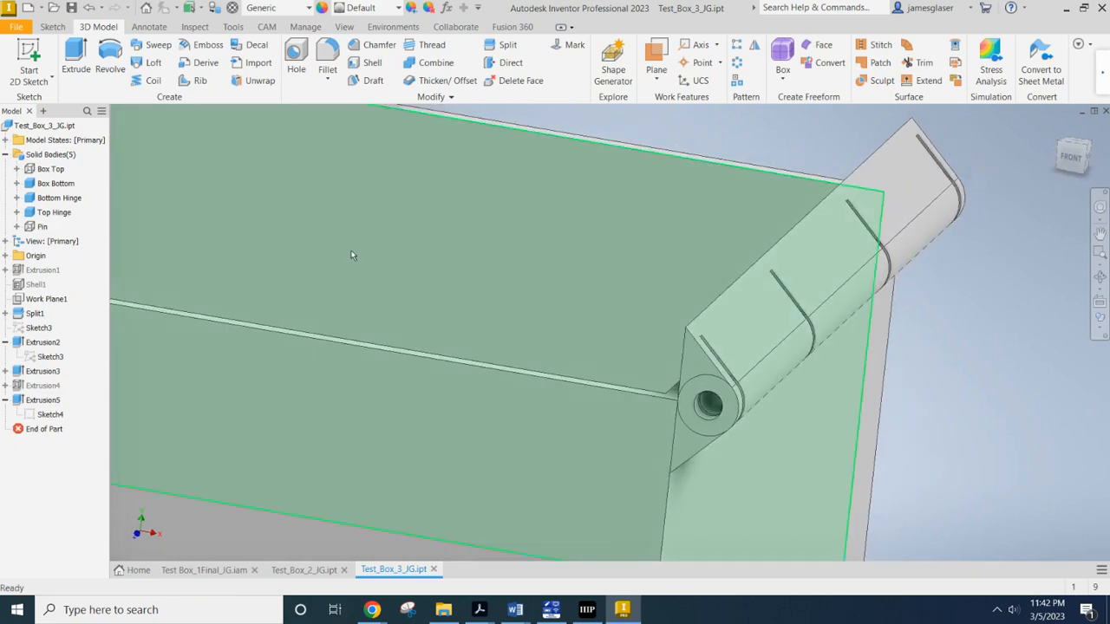
Edit Extrusion5, try ending the hinge gap cuts at a selected face, and set their extent to Through All in the default direction instead
right_click(51, 400)
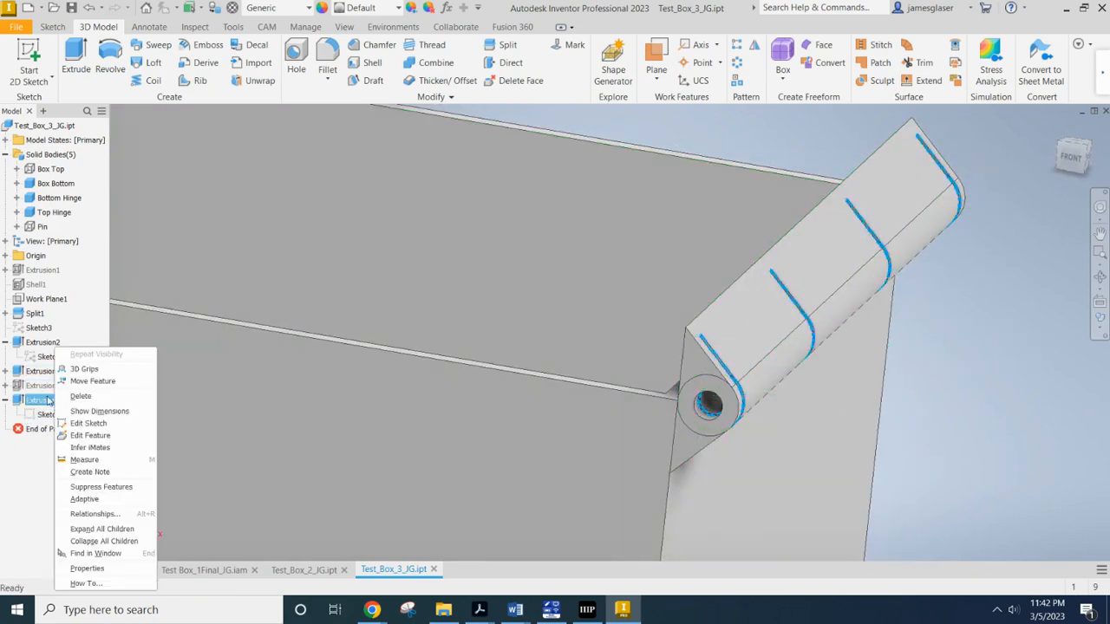
click(90, 435)
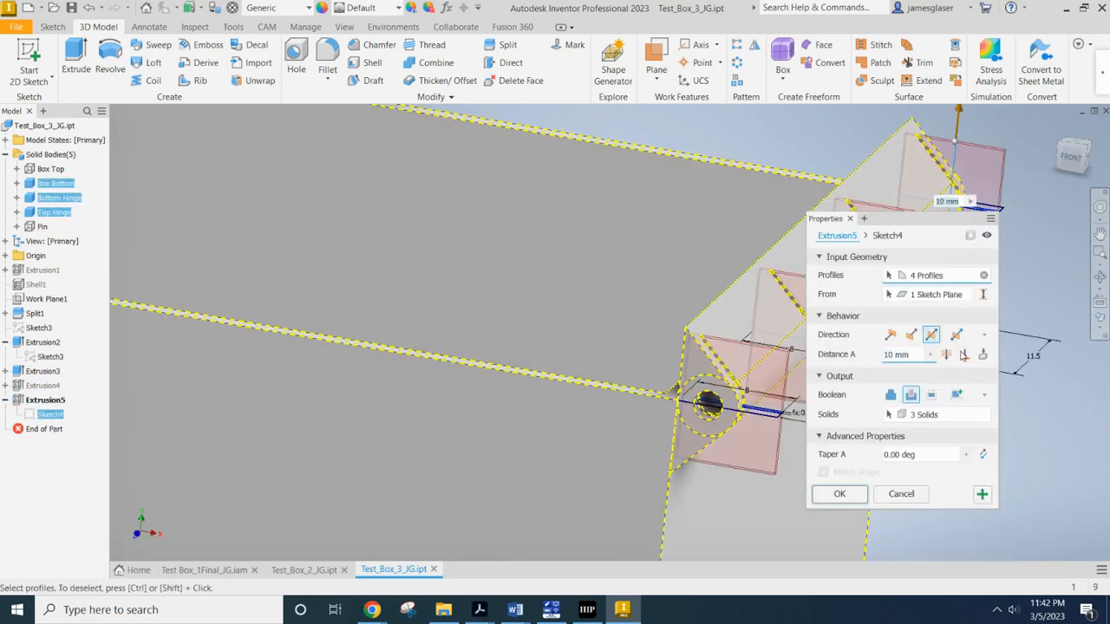
click(964, 356)
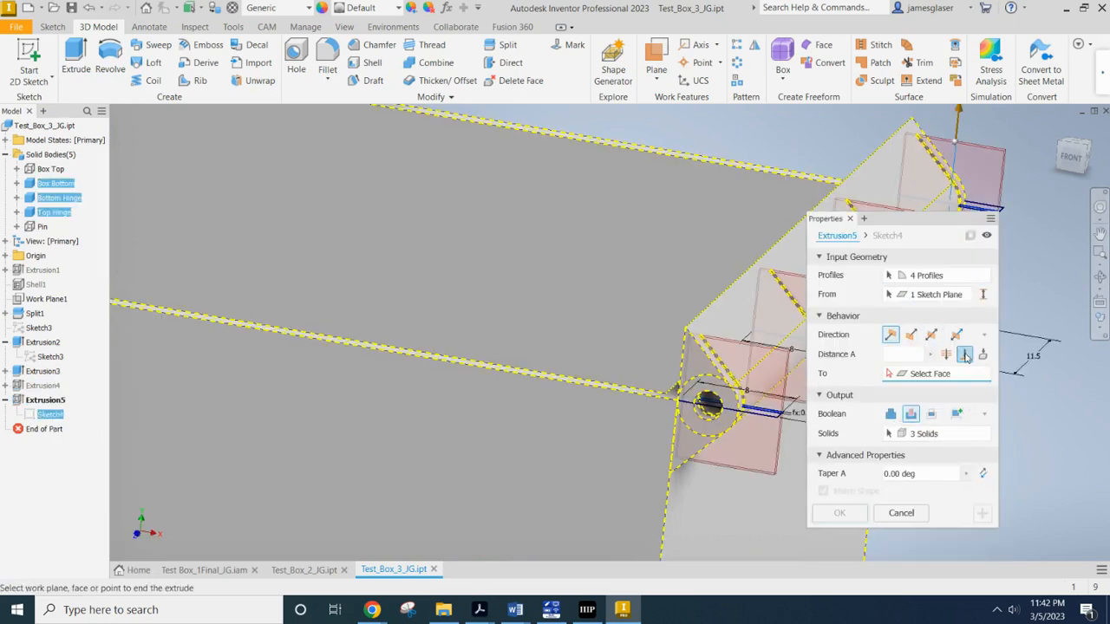
click(748, 513)
shift+middle_drag(748, 514, 723, 454)
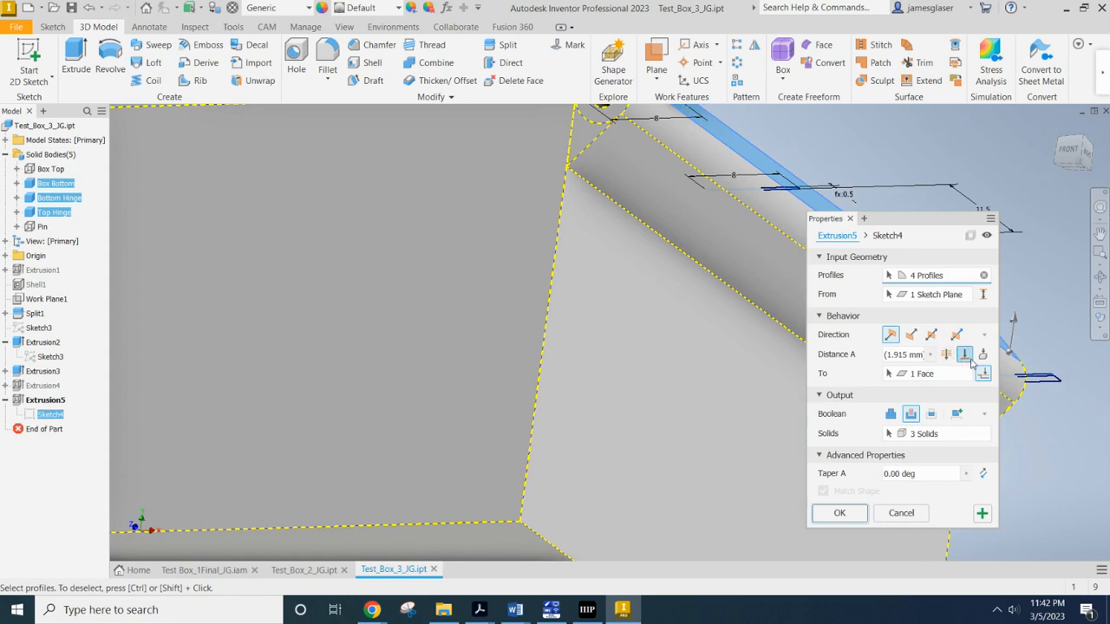
click(947, 355)
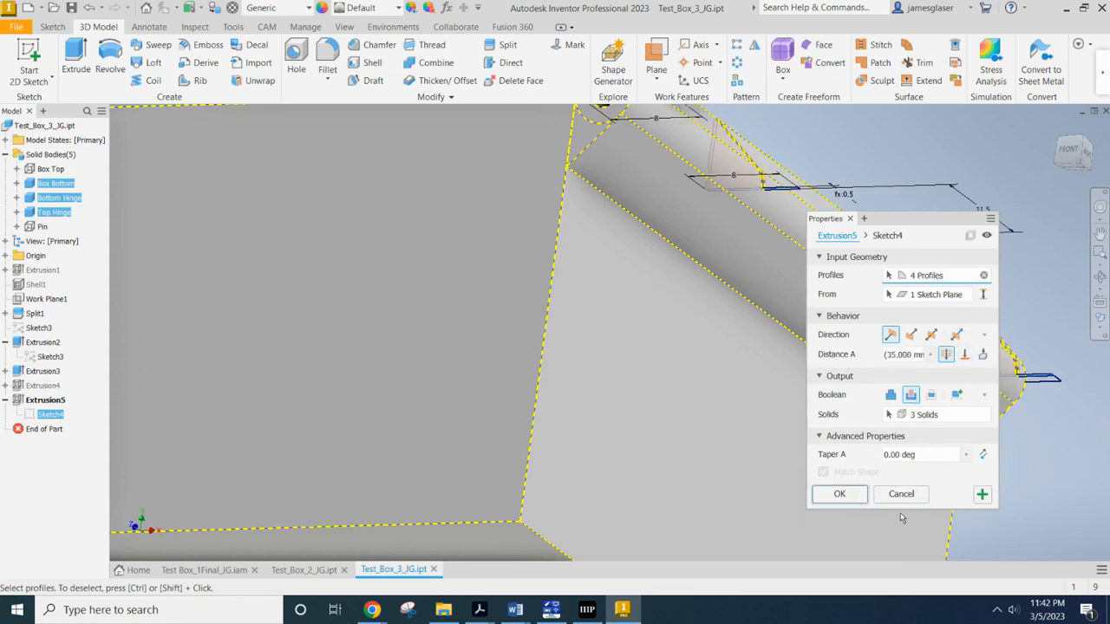
click(856, 497)
shift+middle_drag(705, 232, 713, 260)
scroll(714, 260, up, 3)
mouse_move(766, 345)
shift+middle_down()
mouse_move(771, 354)
mouse_move(763, 324)
shift+middle_up()
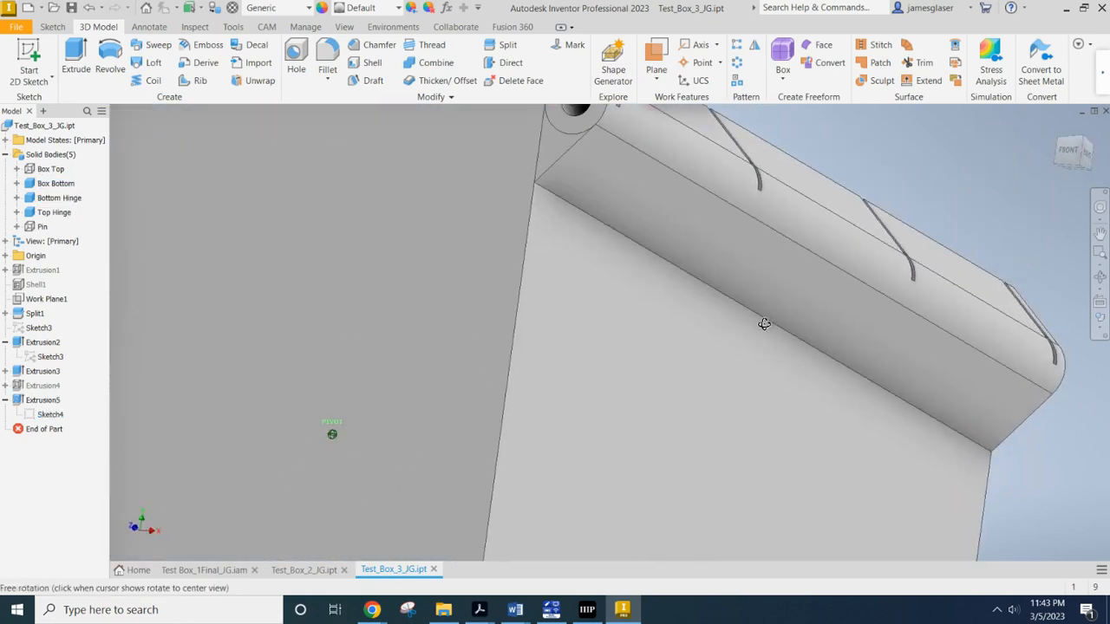
Edit Extrusion5 again so the hinge gap cuts run Through All symmetrically on both sides of the sketch plane
right_click(28, 401)
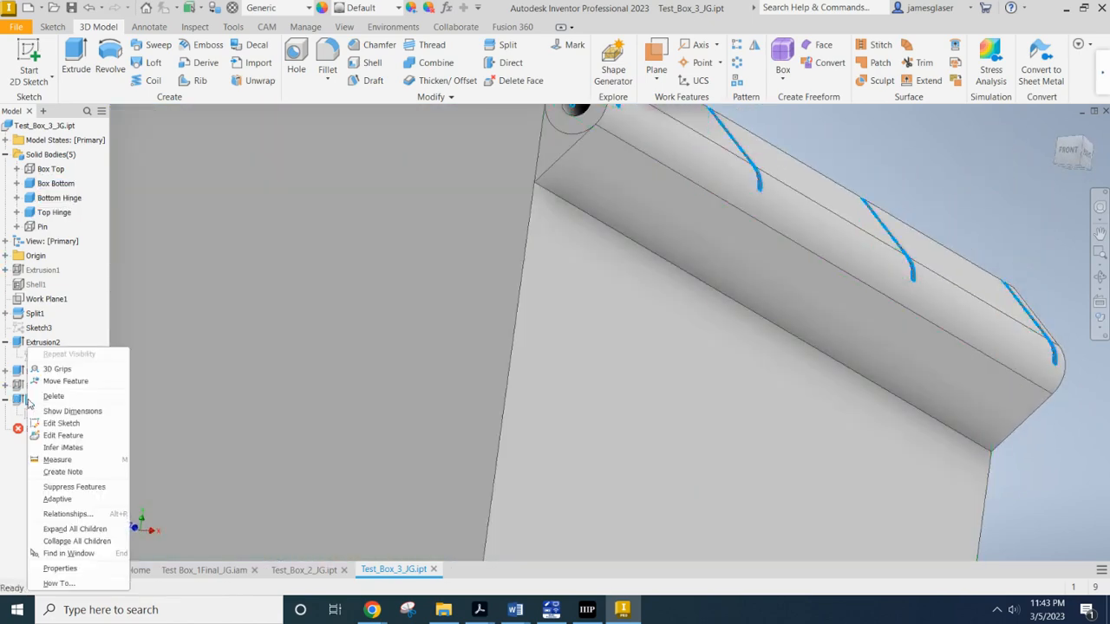
click(62, 435)
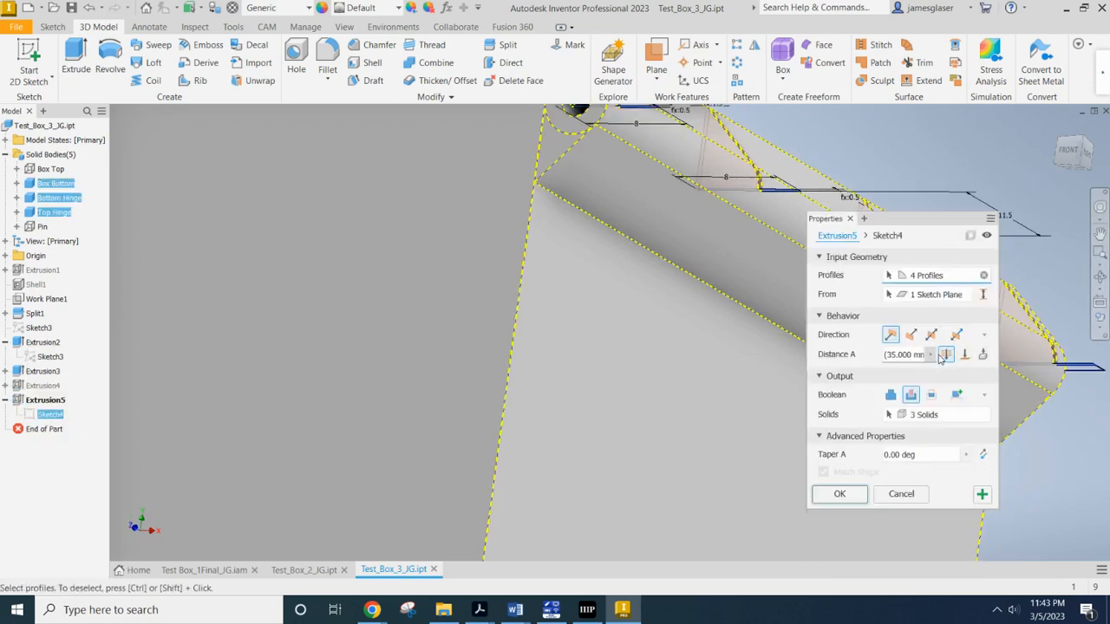
click(951, 354)
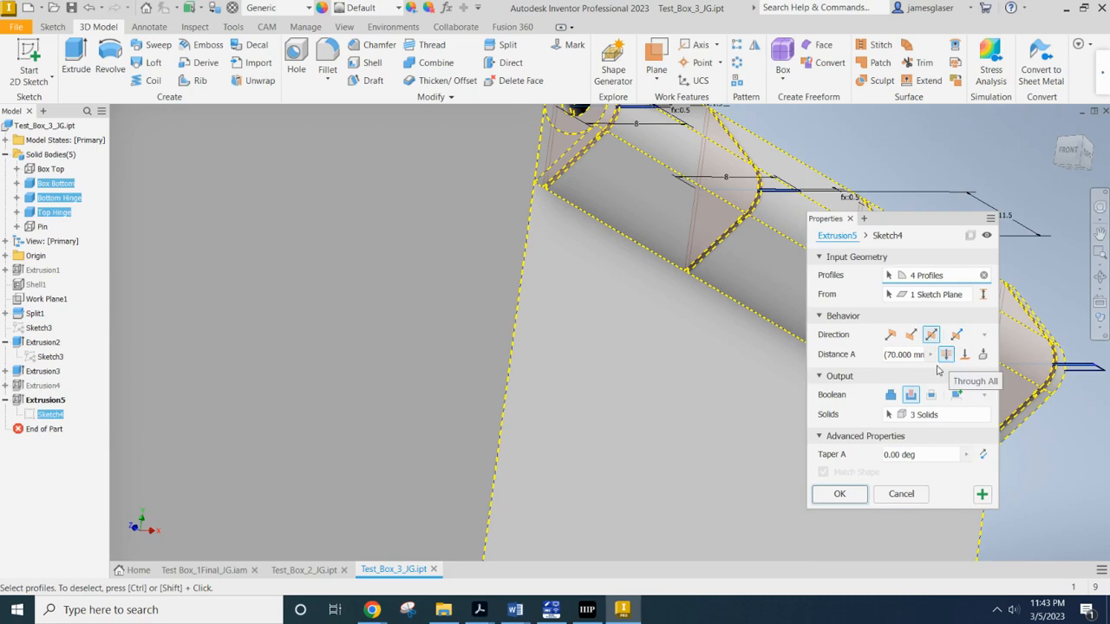
click(839, 494)
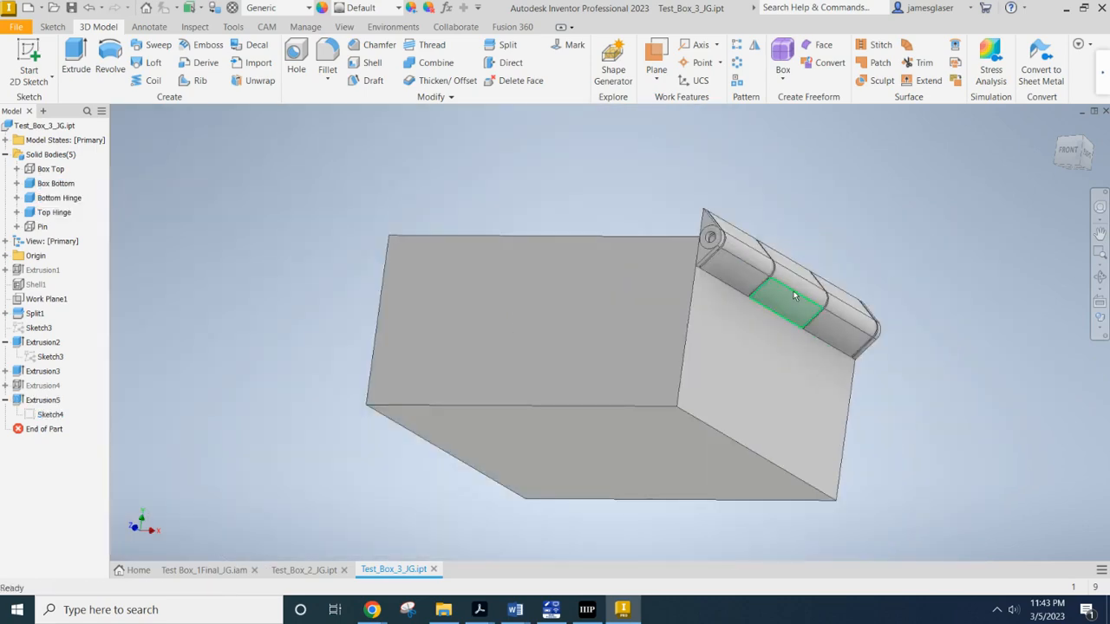
Show the Box Top body and inspect the segmented hinge on the closed box from the hinge side
shift+middle_drag(825, 228, 828, 286)
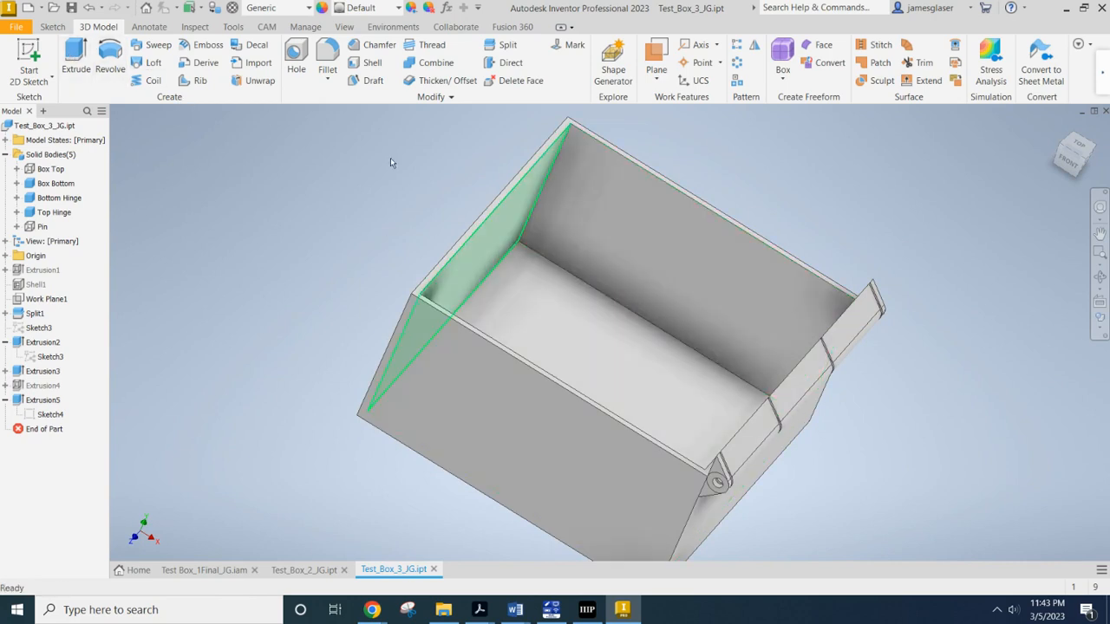
right_click(60, 176)
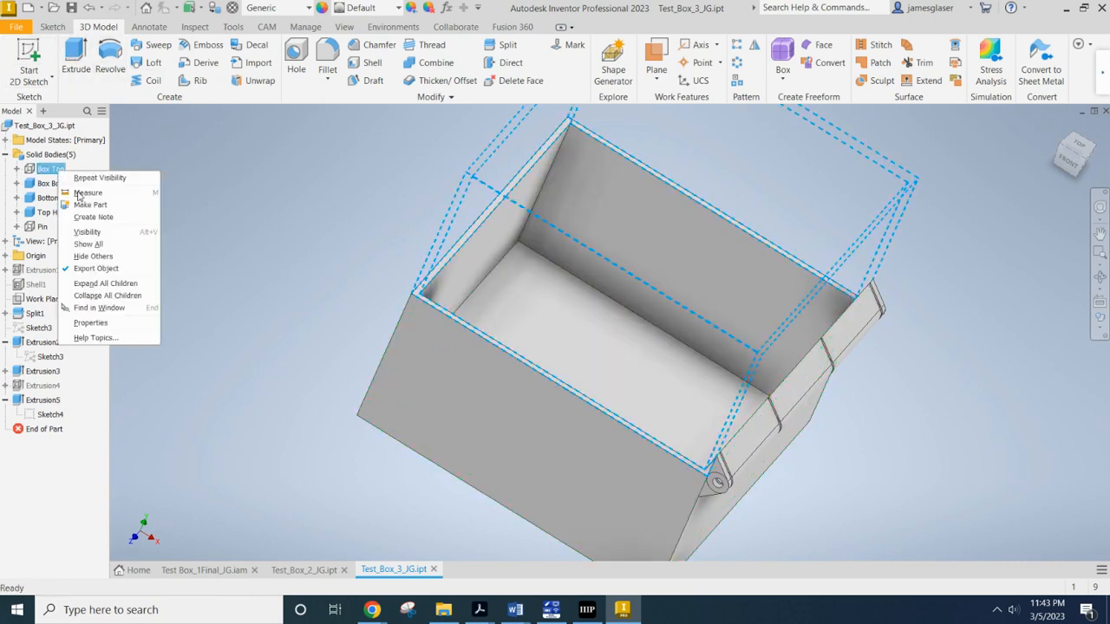
click(87, 227)
shift+middle_drag(789, 378, 924, 391)
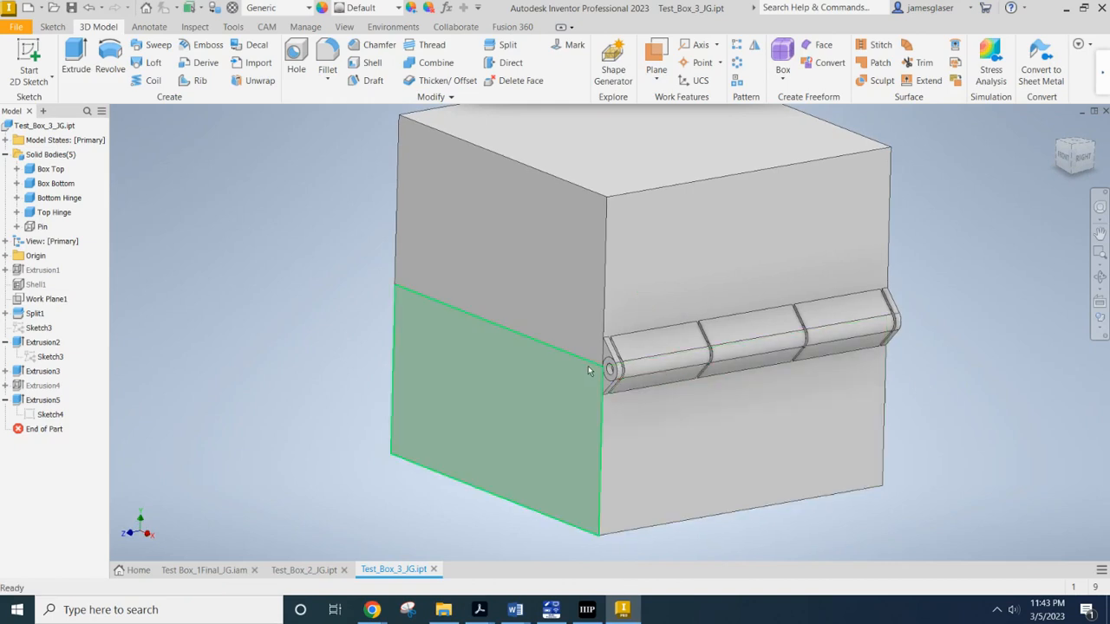